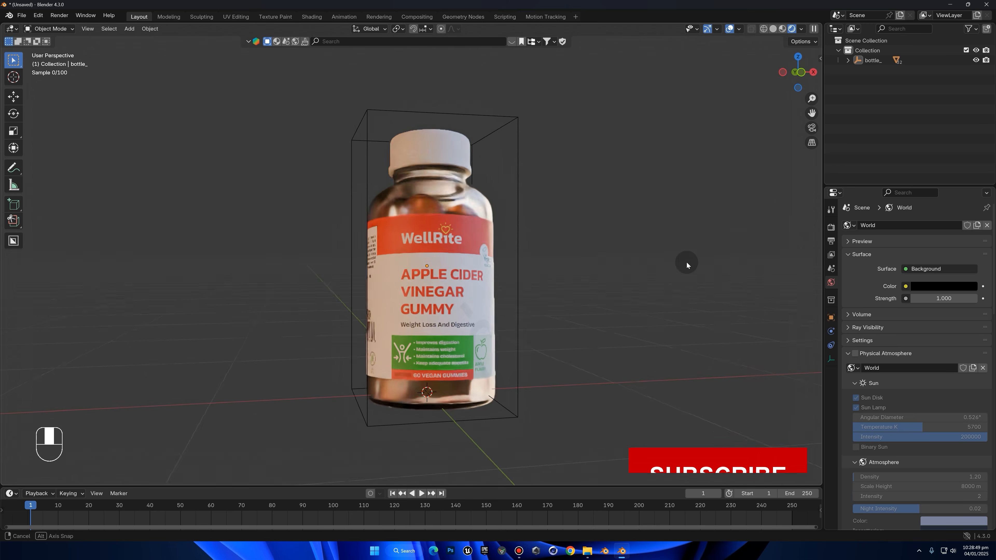
# Display the bottle in solid shading and temporarily hide the cap to inspect it as a separate part
pyautogui.click(773, 29)
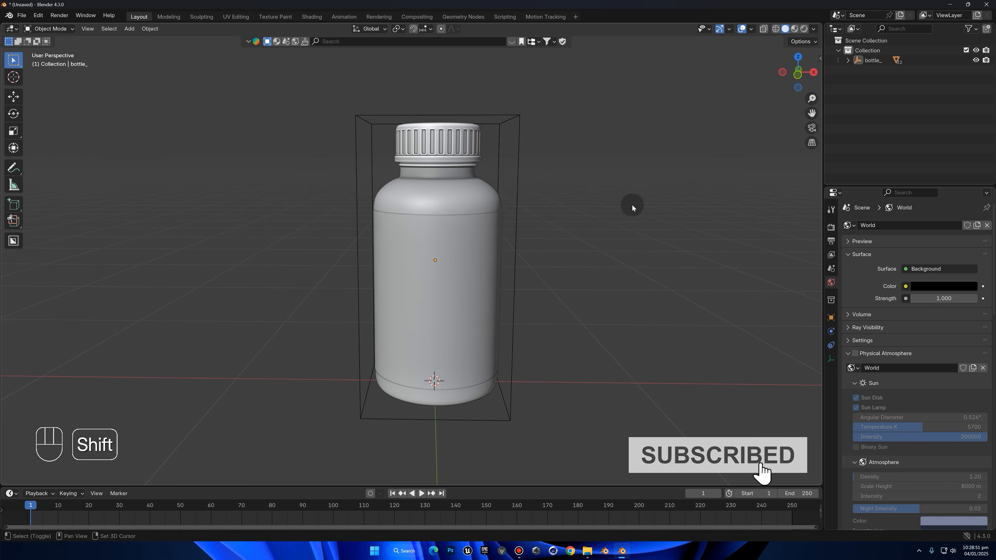
pyautogui.scroll(4, 415, 178)
pyautogui.click(414, 157)
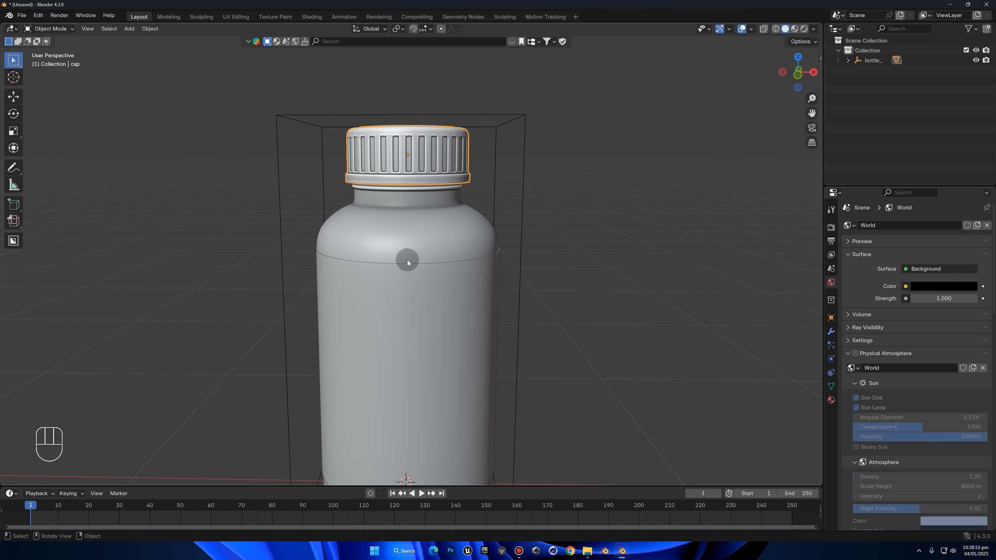
pyautogui.press('h')
pyautogui.moveTo(474, 227)
pyautogui.mouseDown(button='middle')
pyautogui.moveTo(507, 253)
pyautogui.moveTo(482, 241)
pyautogui.mouseUp(button='middle')
pyautogui.hotkey('alt', 'h')
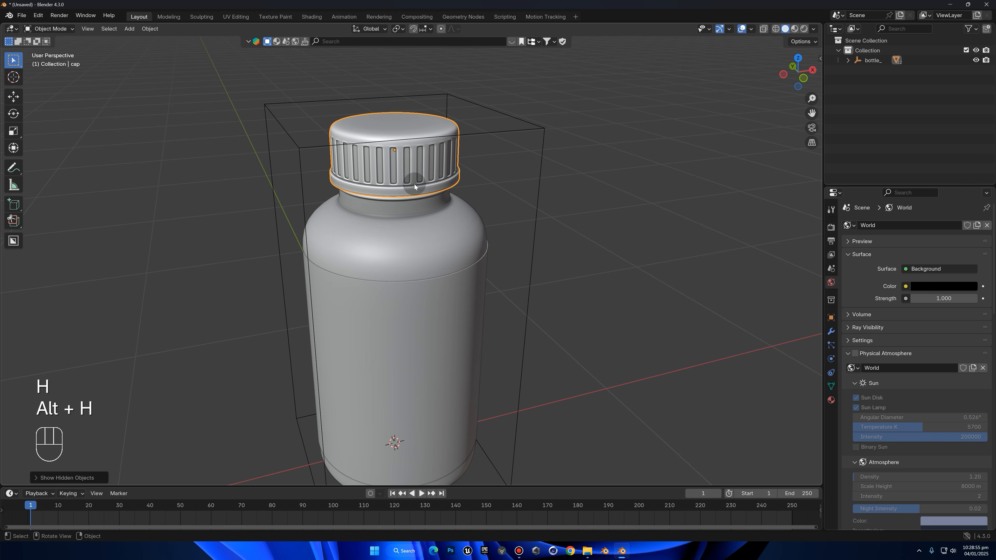
# Temporarily hide the bottle body to examine the gummies inside, and restore it
pyautogui.click(435, 219)
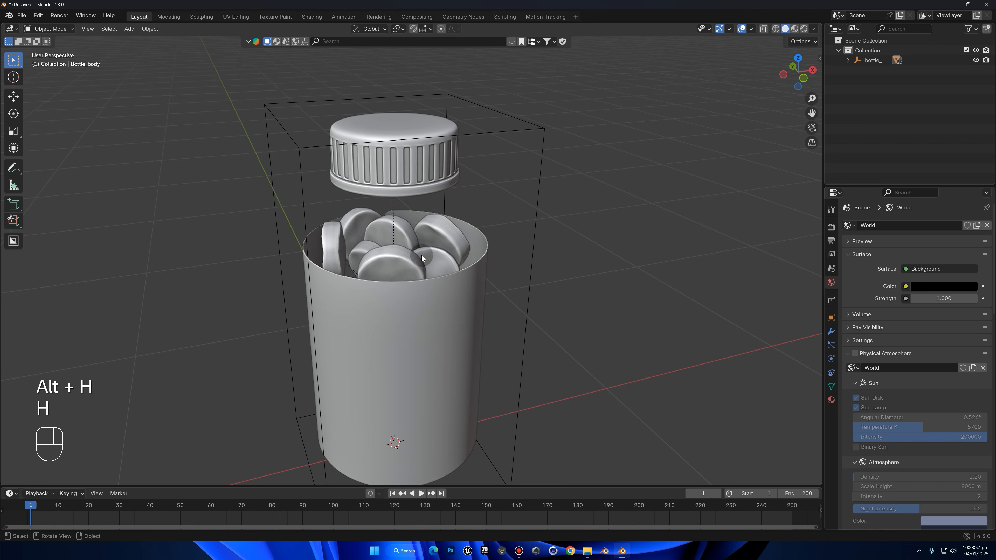
pyautogui.press('h')
pyautogui.scroll(5, 431, 236)
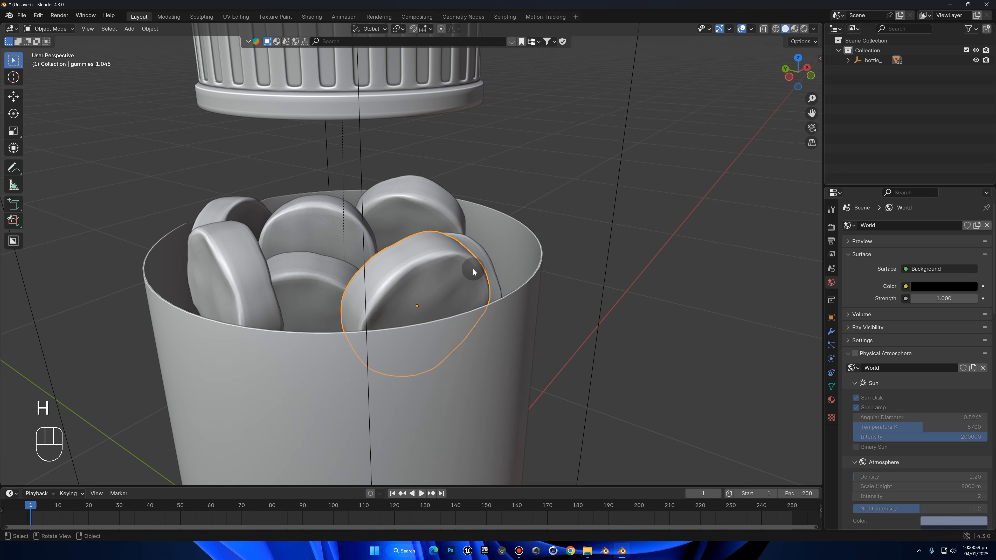
pyautogui.hotkey('alt', 'h')
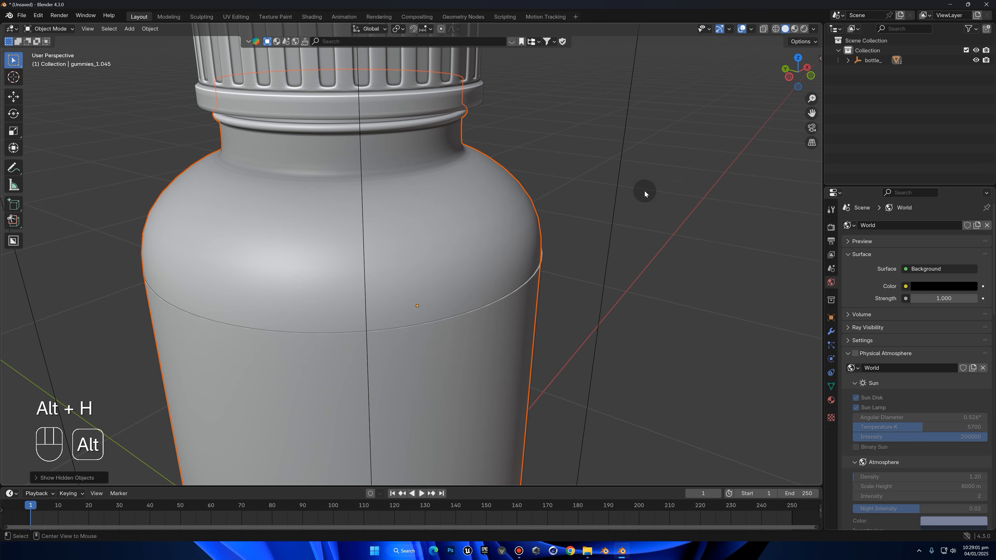
# Preview the complete labelled bottle in rendered shading
pyautogui.click(804, 28)
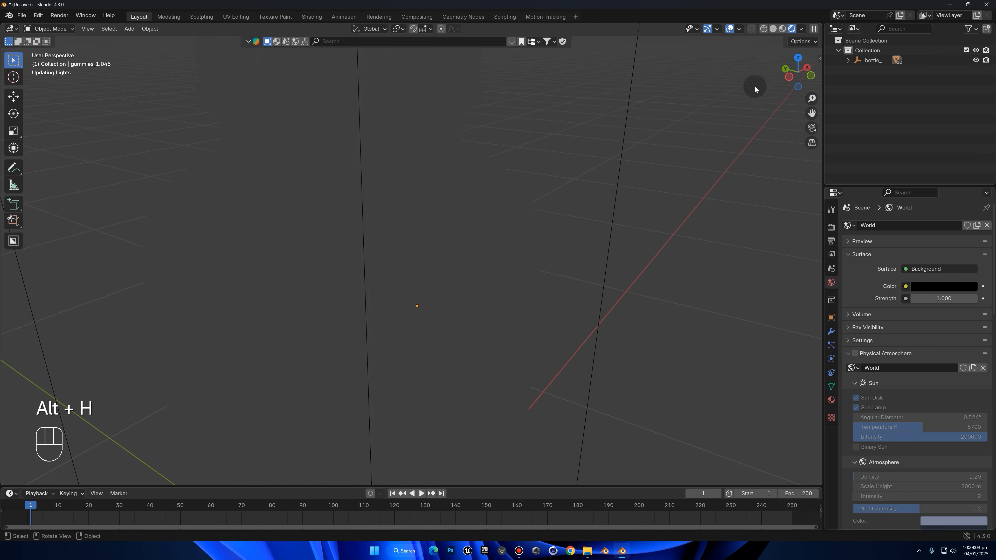
pyautogui.moveTo(685, 221); pyautogui.dragTo(589, 219, button='middle')
pyautogui.scroll(-4, 651, 240)
pyautogui.moveTo(666, 251); pyautogui.dragTo(721, 258, button='middle')
pyautogui.scroll(-1, 580, 372)
pyautogui.moveTo(554, 423); pyautogui.dragTo(564, 395, button='middle')
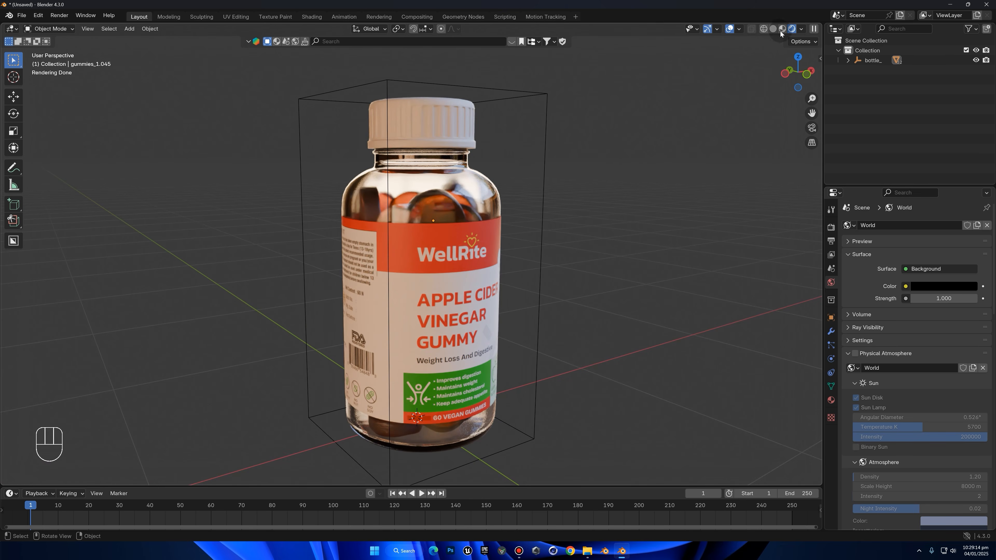
# Back in solid shading, add a circle mesh and scale it to about 0.29 in front view to match the bottle's base width
pyautogui.click(773, 28)
pyautogui.moveTo(542, 294); pyautogui.dragTo(493, 275, button='middle')
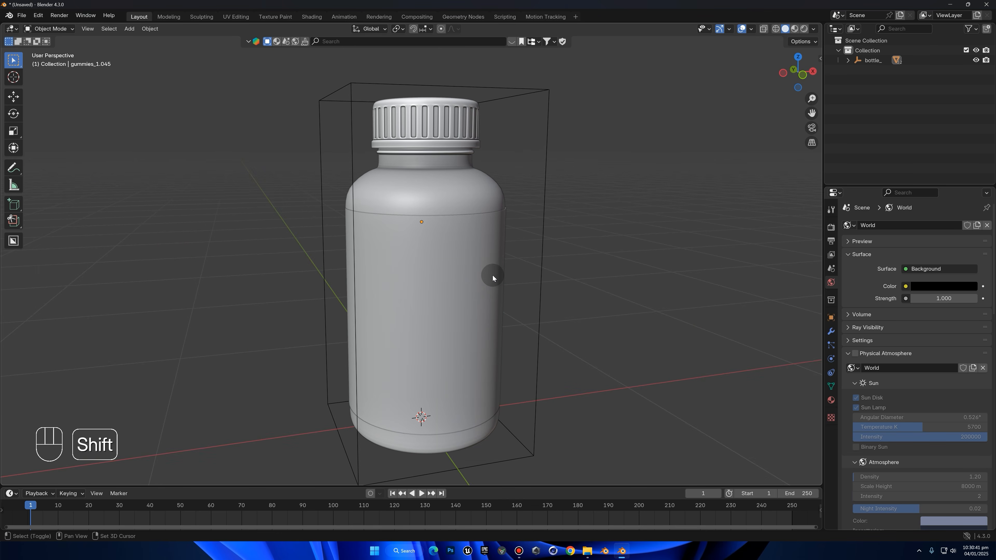
pyautogui.hotkey('shift', 'a')
pyautogui.moveTo(503, 277)
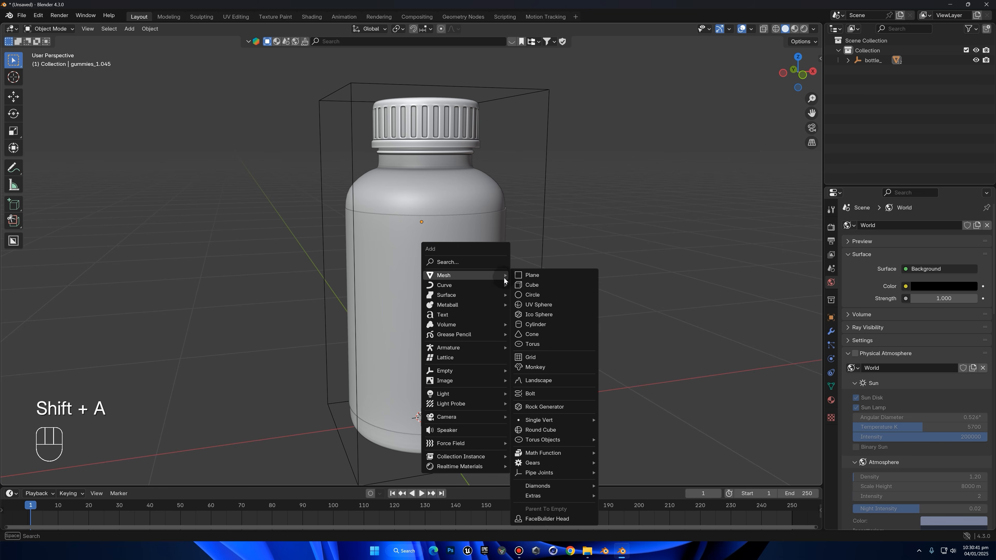
pyautogui.click(535, 295)
pyautogui.click(803, 75)
pyautogui.press('s')
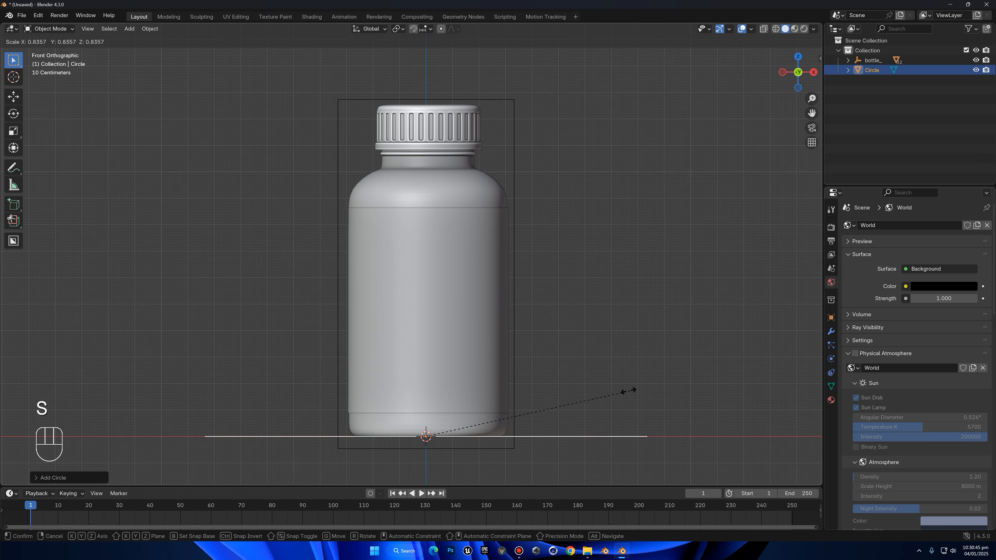
pyautogui.click(499, 429)
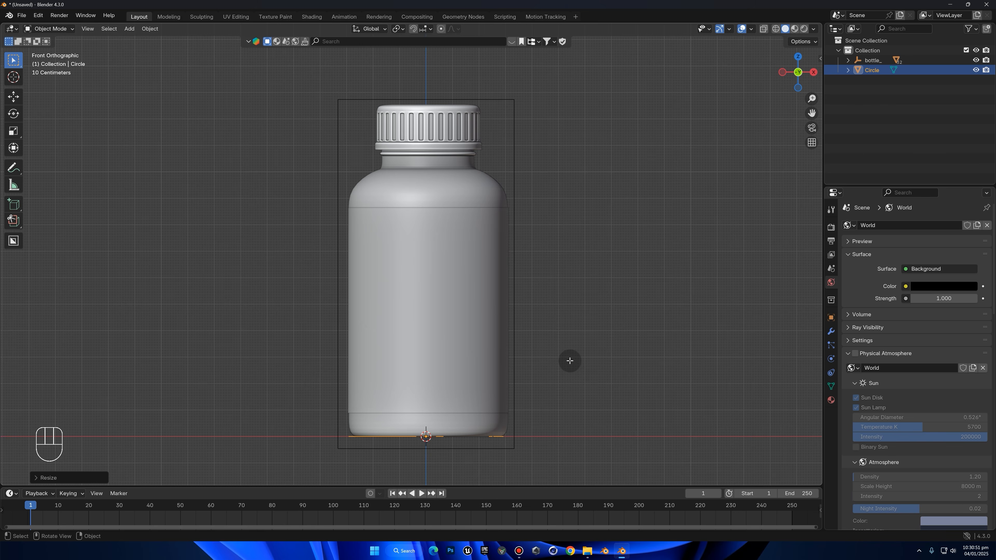
# Extrude the circle upward about 1.01 m along Z, up to just below the bottle's neck
pyautogui.press('Tab')
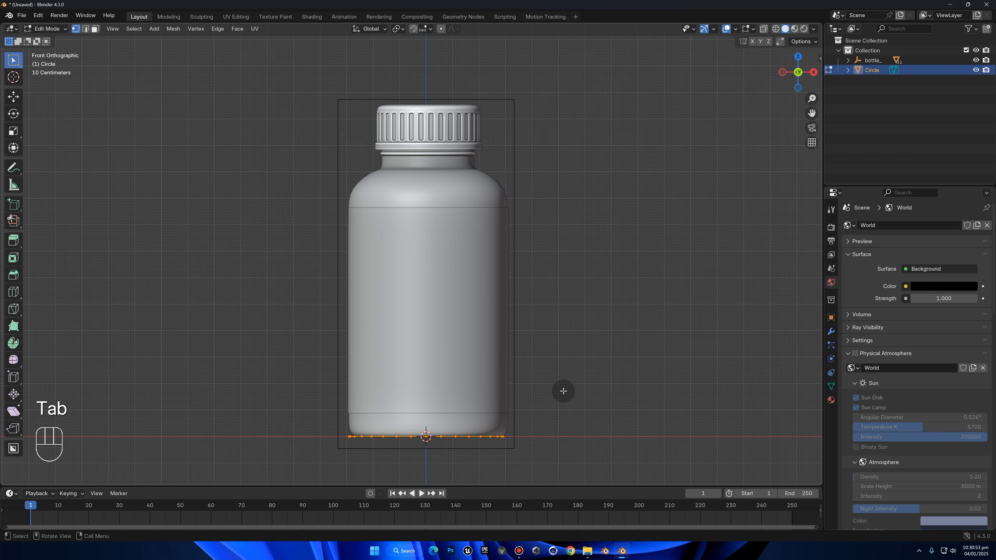
pyautogui.press('e')
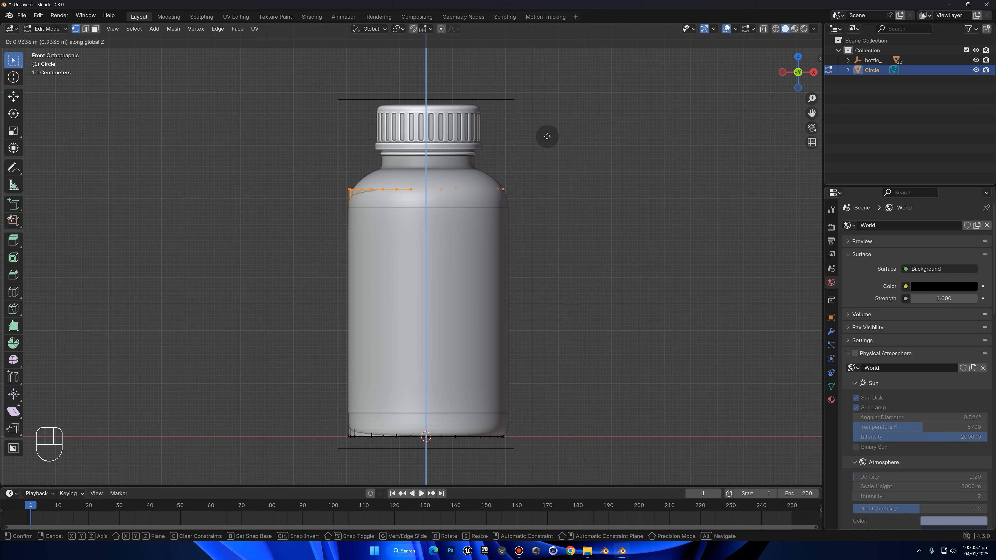
pyautogui.click(541, 123)
# Scale the whole extruded cylinder by about 1.04 with Z locked, so it encloses the bottle body
pyautogui.press('a')
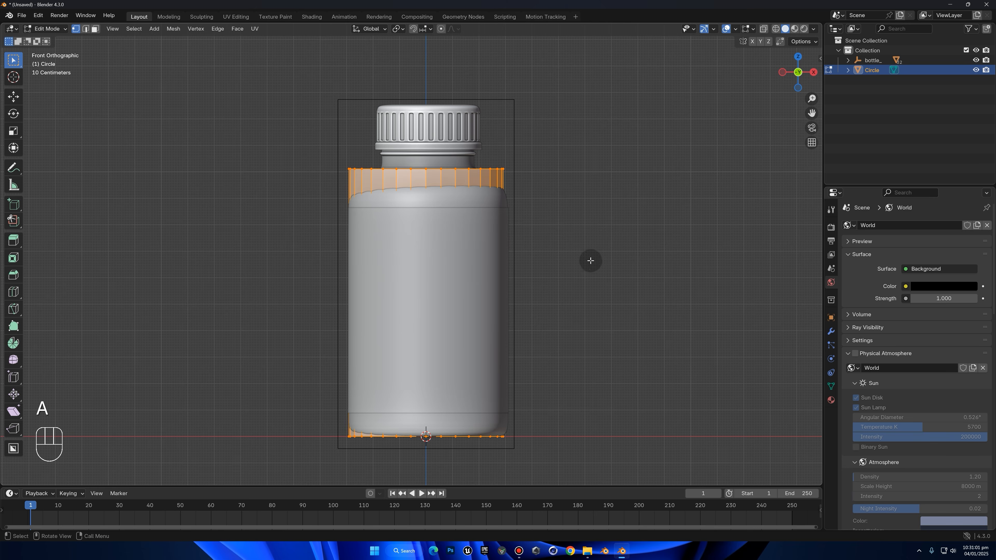
pyautogui.press('s')
pyautogui.press('s')
pyautogui.hotkey('shift', 'z')
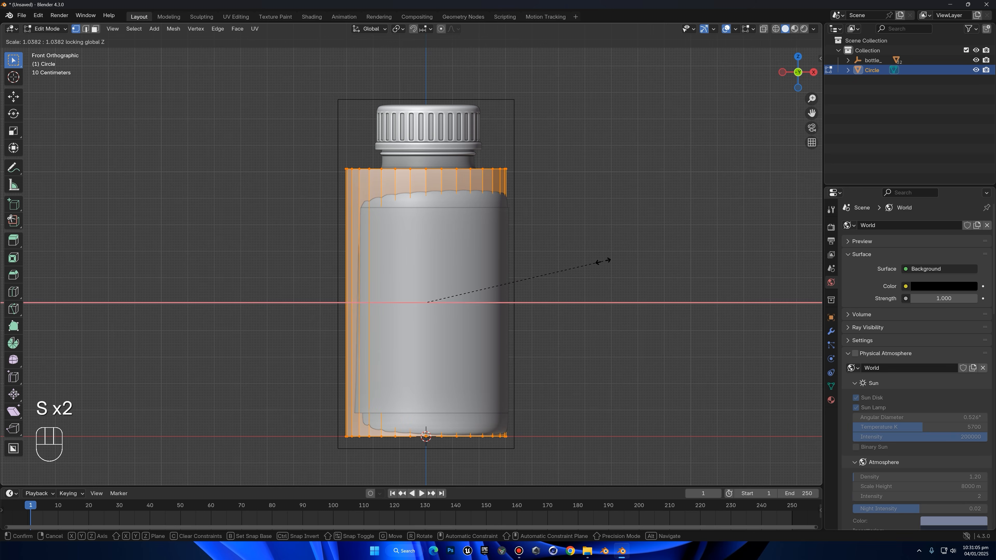
pyautogui.click(600, 262)
pyautogui.press('Tab')
# Move the bottle's parent empty in top view to centre the bottle within the surrounding cylinder
pyautogui.moveTo(578, 272); pyautogui.dragTo(516, 156, button='middle')
pyautogui.click(504, 99)
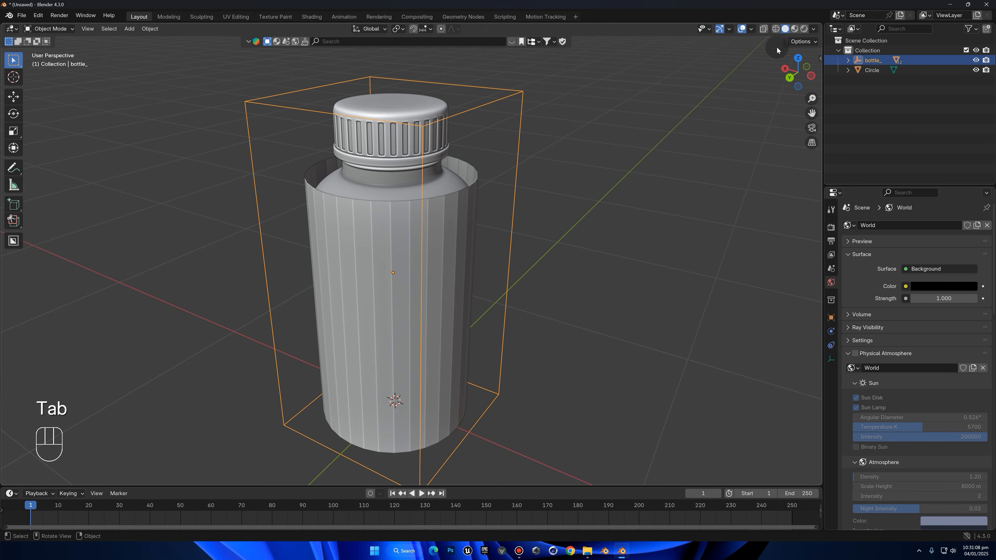
pyautogui.click(799, 59)
pyautogui.press('g')
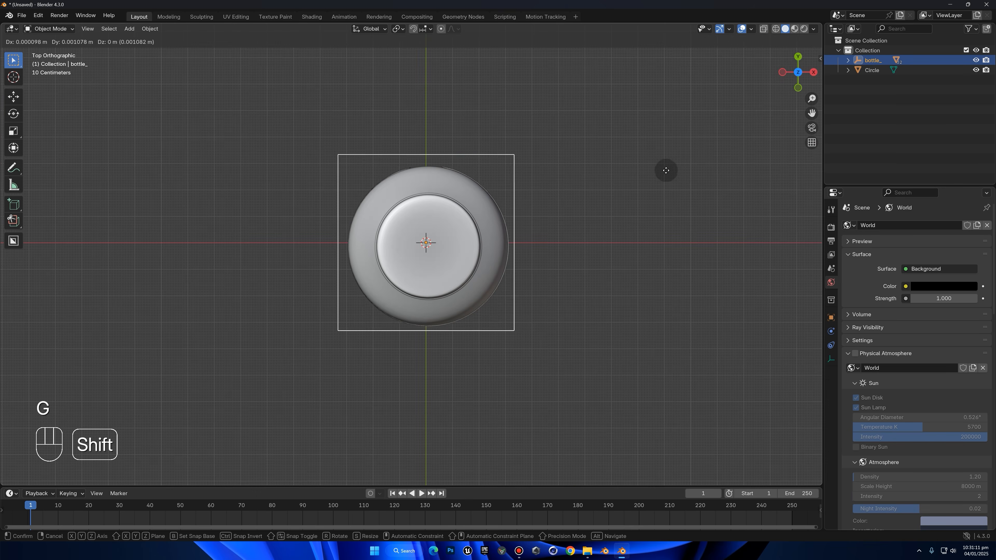
pyautogui.keyDown('shift'); pyautogui.click(672, 162); pyautogui.keyUp('shift')
pyautogui.moveTo(672, 163); pyautogui.dragTo(663, 127, button='middle')
pyautogui.press('g')
pyautogui.click(657, 127)
pyautogui.press('g')
pyautogui.press('g')
pyautogui.click(618, 120)
pyautogui.moveTo(618, 119); pyautogui.dragTo(778, 209, button='middle')
# Apply Shade Auto Smooth to the cylinder around the bottle
pyautogui.click(469, 238)
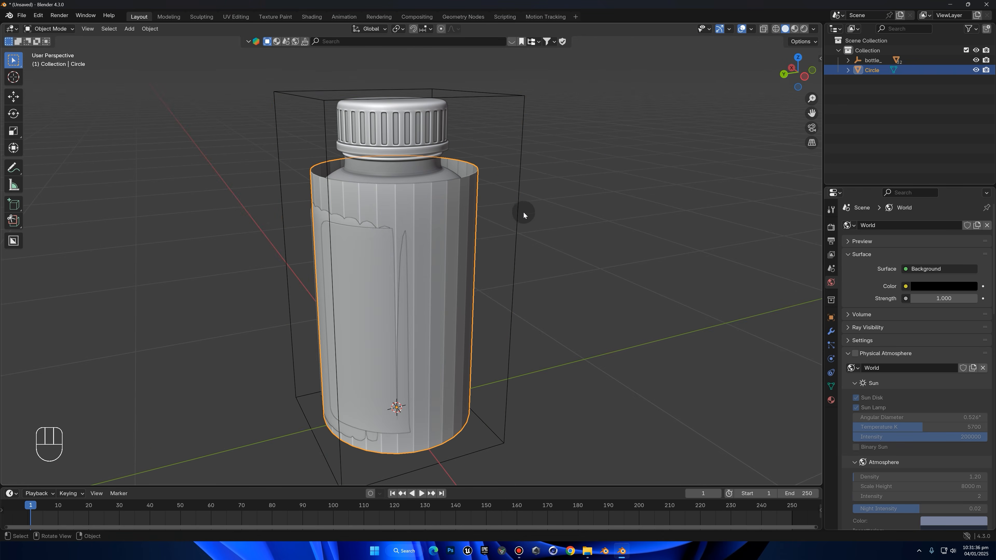
pyautogui.rightClick(553, 231)
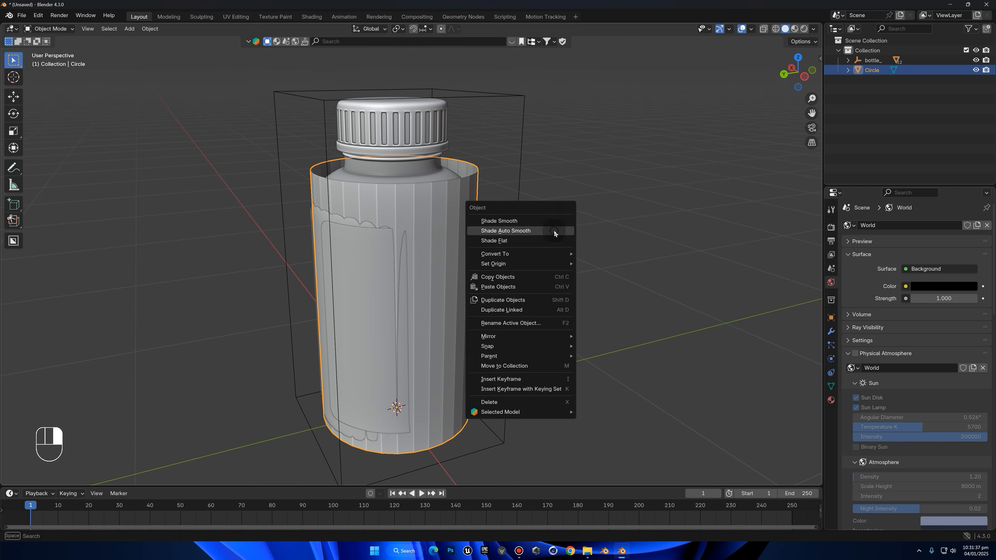
pyautogui.click(493, 231)
# Select the cylinder's bottom edge loop and fill it with a face
pyautogui.click(812, 70)
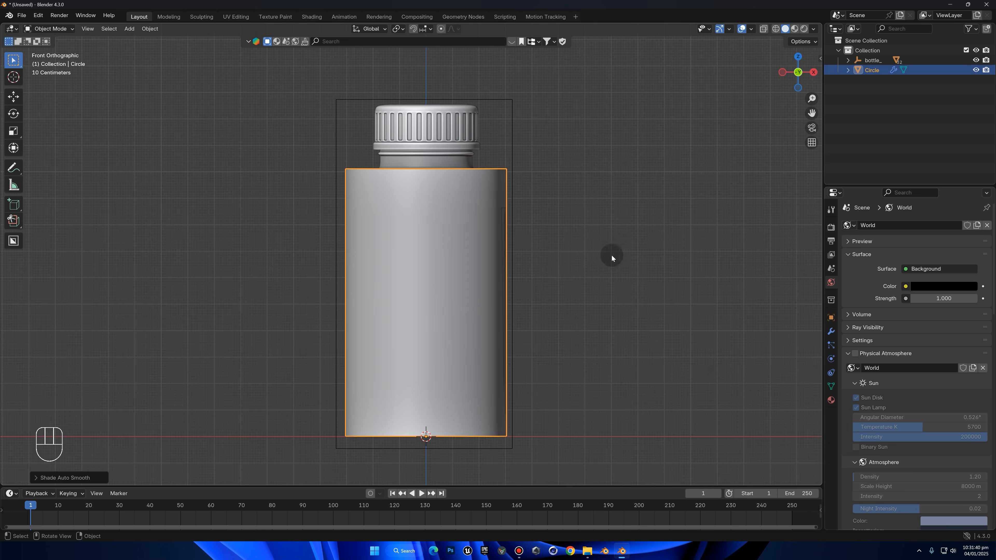
pyautogui.press('Tab')
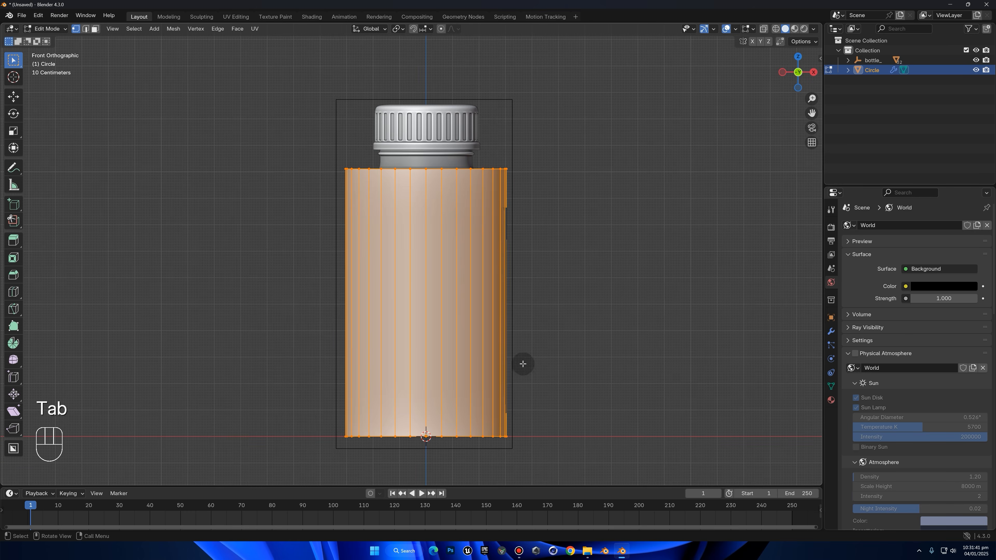
pyautogui.keyDown('alt'); pyautogui.click(478, 437); pyautogui.keyUp('alt')
pyautogui.moveTo(480, 436); pyautogui.dragTo(496, 375, button='middle')
pyautogui.press('f')
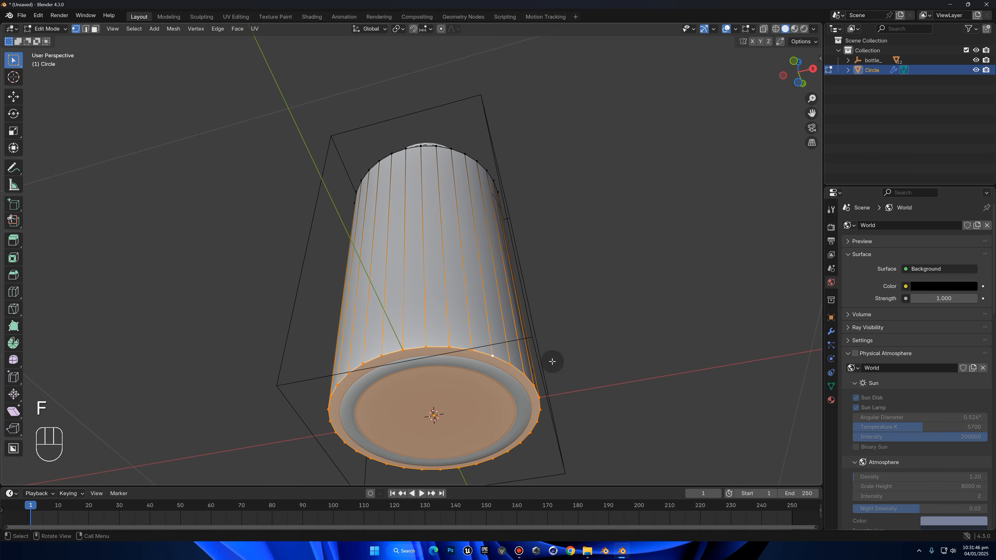
# Apply the cylinder's object transform in Object Mode so that bevels act evenly
pyautogui.hotkey('ctrl', 'b')
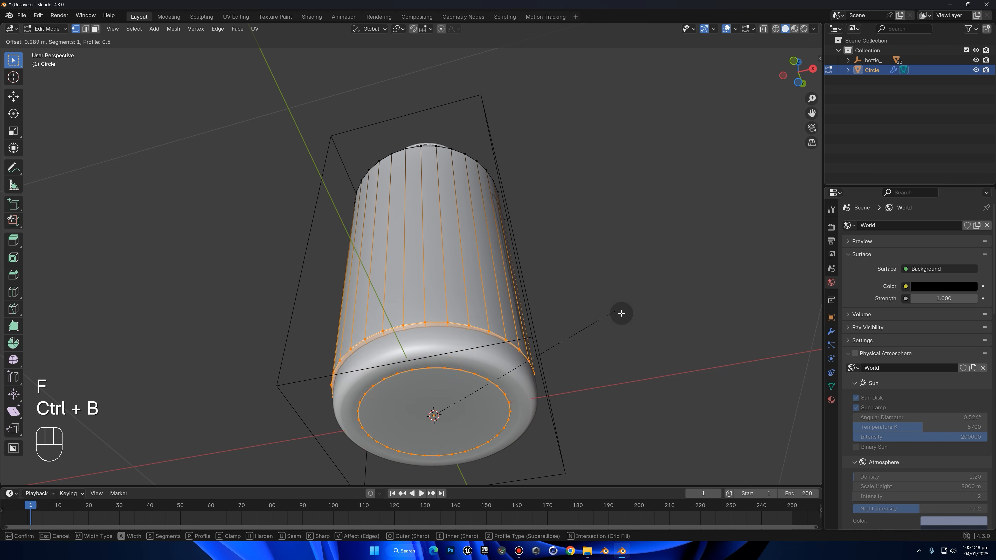
pyautogui.click(598, 320)
pyautogui.press('Tab')
pyautogui.moveTo(592, 321); pyautogui.dragTo(540, 230, button='middle')
pyautogui.scroll(1, 569, 207)
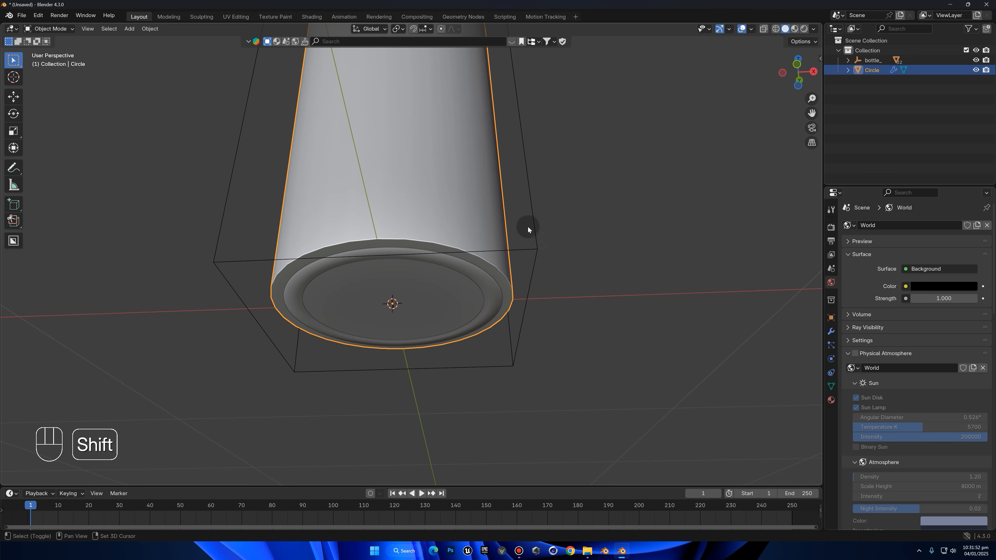
pyautogui.hotkey('ctrl', 'a')
pyautogui.click(420, 242)
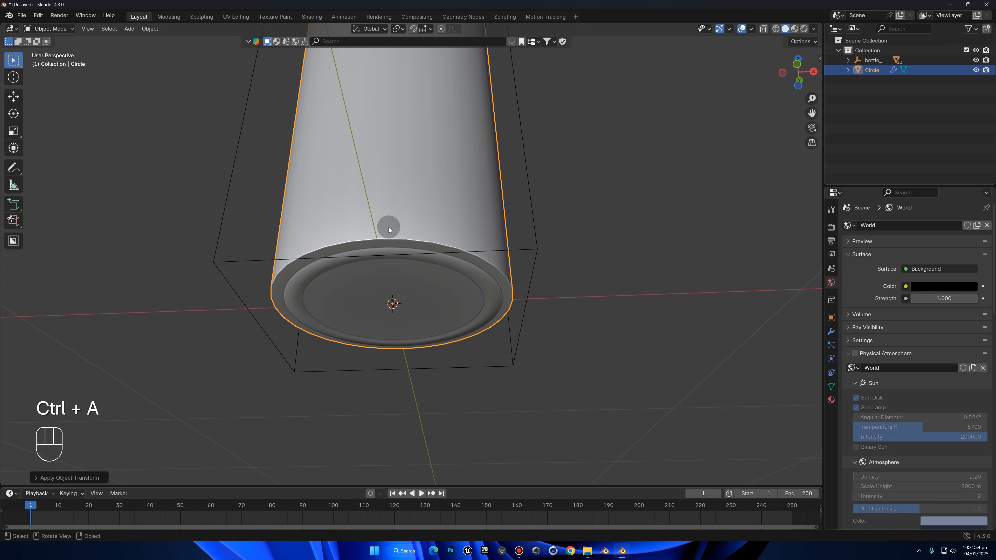
# Try a three-segment bevel of about 0.07 m on the cylinder's bottom edge loop, and undo it
pyautogui.press('Tab')
pyautogui.hotkey('ctrl', 'b')
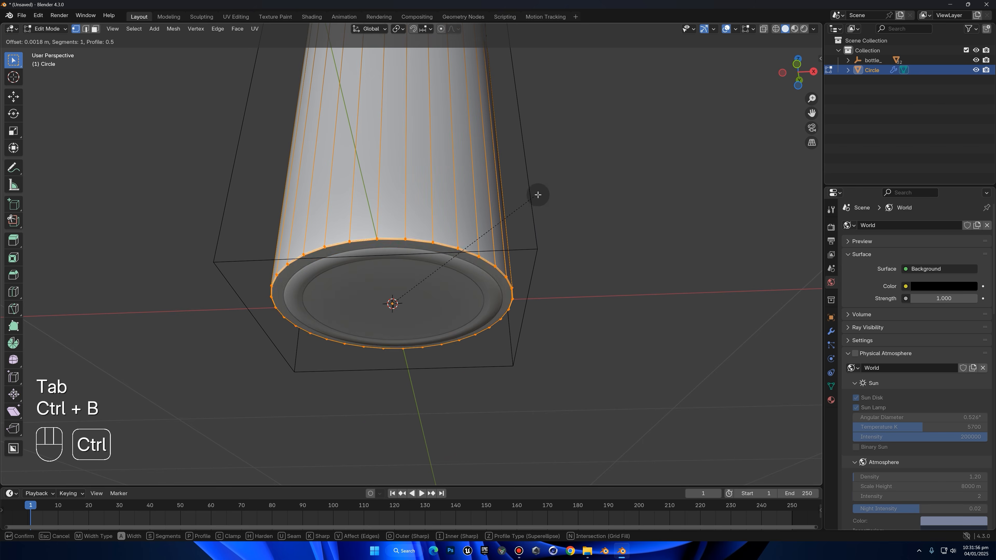
pyautogui.scroll(2, 546, 196)
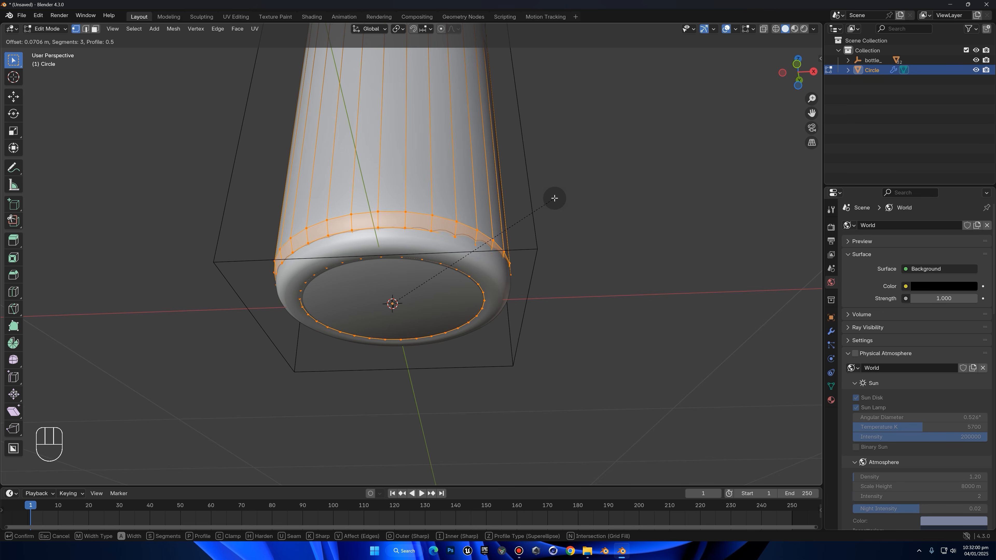
pyautogui.click(554, 198)
pyautogui.press('g')
pyautogui.press('z')
pyautogui.rightClick(563, 205)
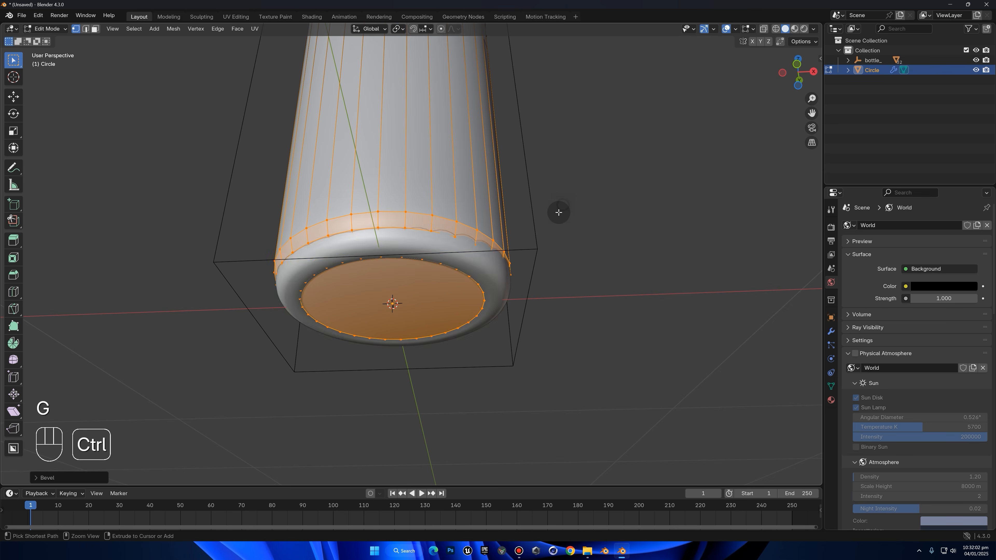
pyautogui.hotkey('ctrl', 'z')
# Lower the cylinder's bottom face slightly along Z and bevel its rim with three segments
pyautogui.press('g')
pyautogui.press('z')
pyautogui.rightClick(546, 211)
pyautogui.hotkey('ctrl', 'b')
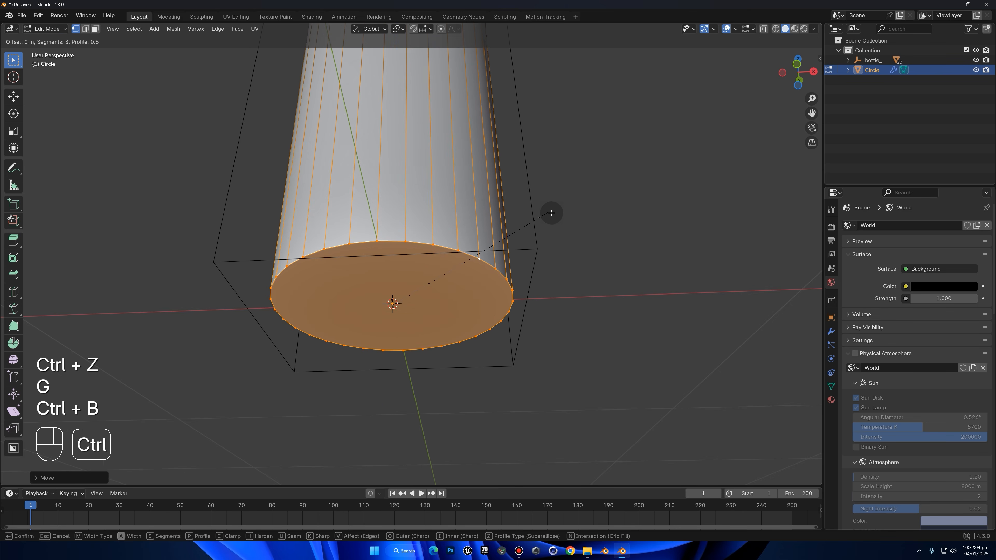
pyautogui.click(564, 216)
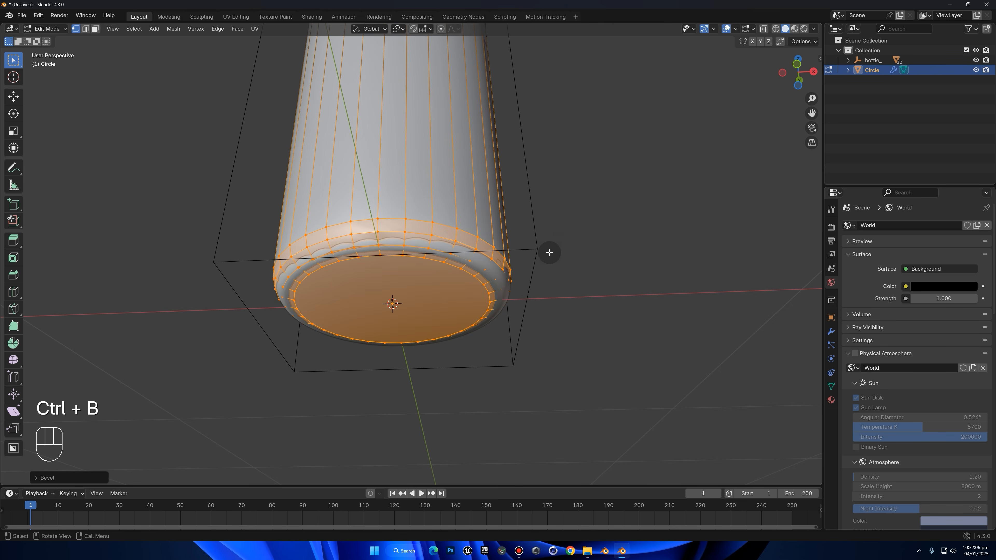
# Inset the cylinder's bottom face twice, first by about 0.057 m and then down to a small central face
pyautogui.scroll(3, 549, 252)
pyautogui.press('3')
pyautogui.click(486, 290)
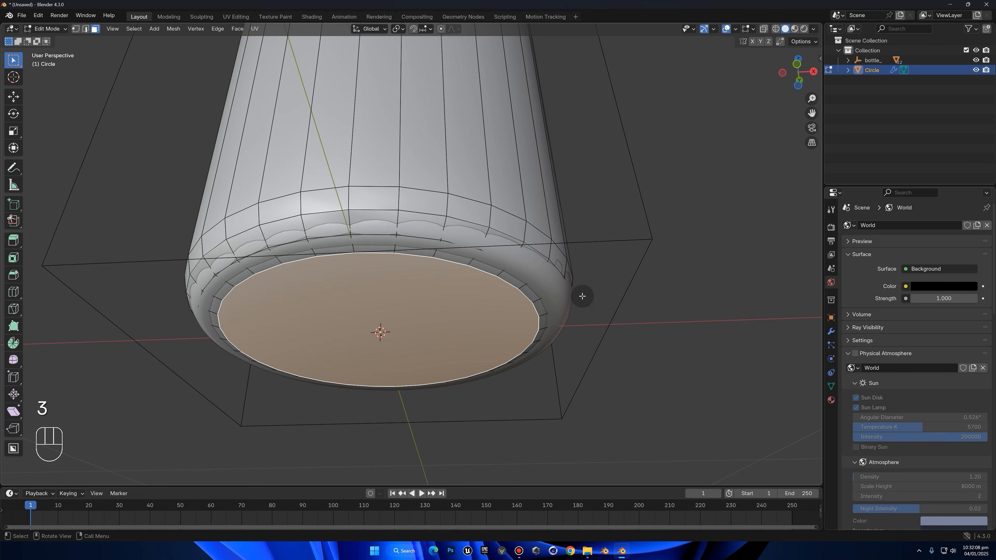
pyautogui.press('i')
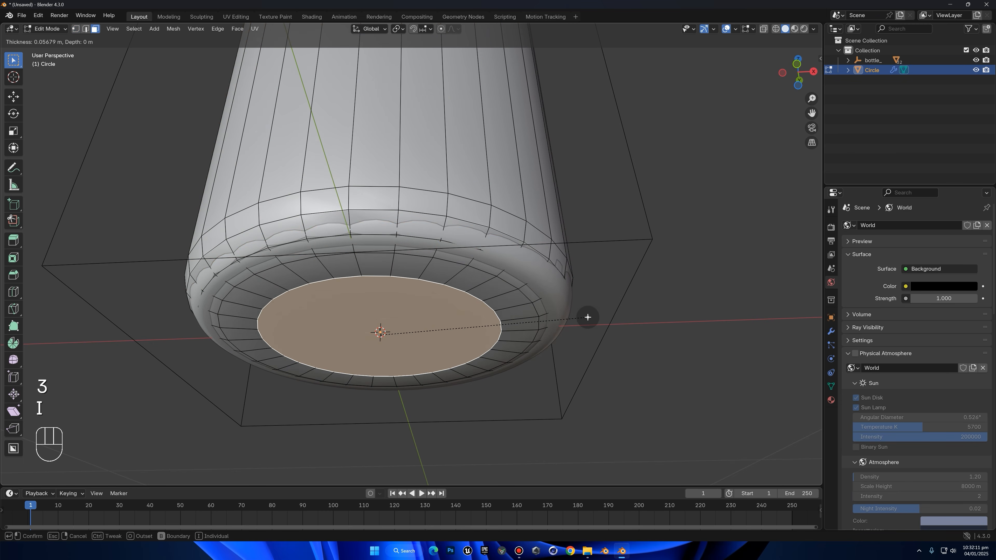
pyautogui.press('i')
pyautogui.click(540, 317)
# Raise the small central bottom face slightly along Z to make the base concave, and return to Object Mode
pyautogui.press('g')
pyautogui.press('z')
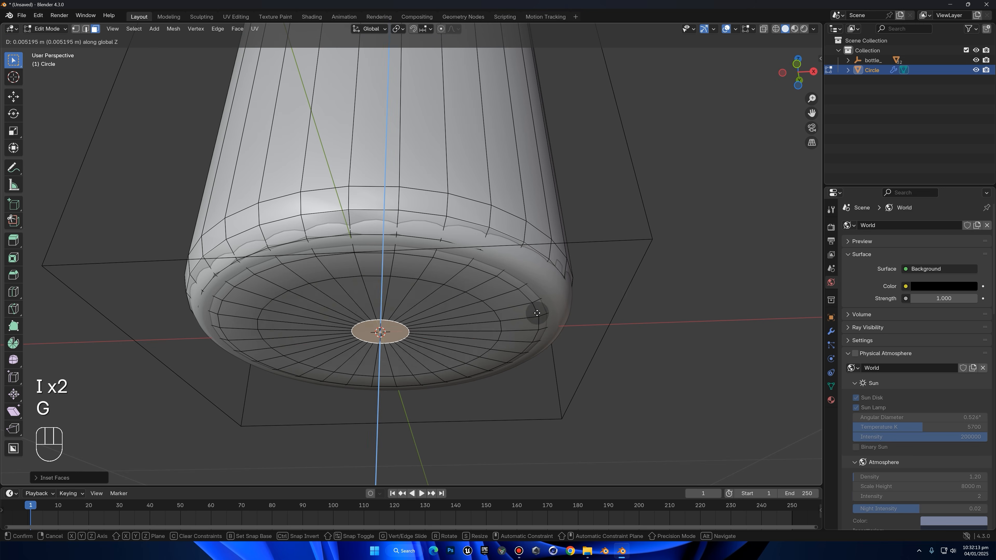
pyautogui.click(542, 306)
pyautogui.press('g')
pyautogui.press('z')
pyautogui.click(548, 300)
pyautogui.press('Tab')
pyautogui.moveTo(547, 300); pyautogui.dragTo(659, 165, button='middle')
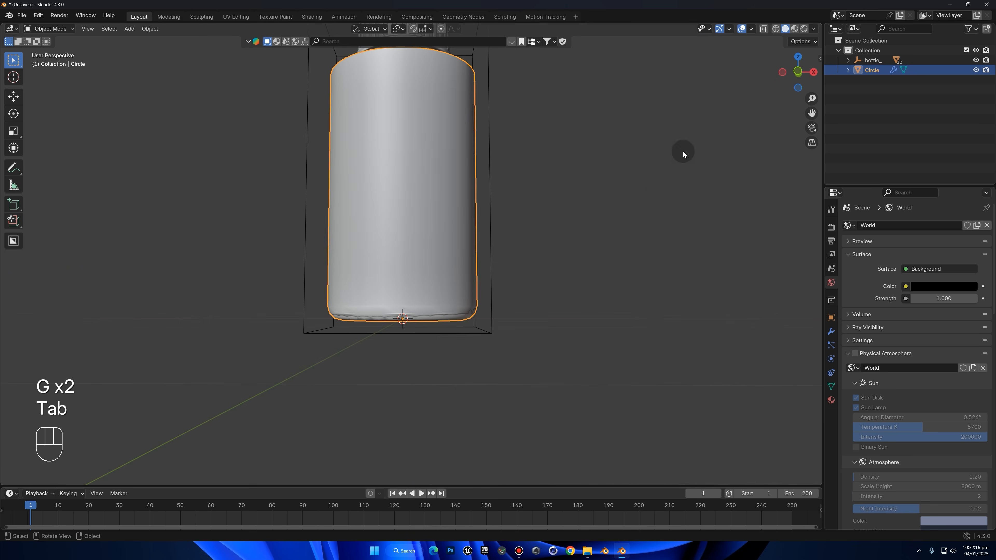
# Select the cylinder's open top edge loop in Edit Mode and fill it with a face
pyautogui.click(803, 70)
pyautogui.keyDown('shift'); pyautogui.scroll(7, 510, 150); pyautogui.keyUp('shift')
pyautogui.scroll(2, 474, 145)
pyautogui.press('Tab')
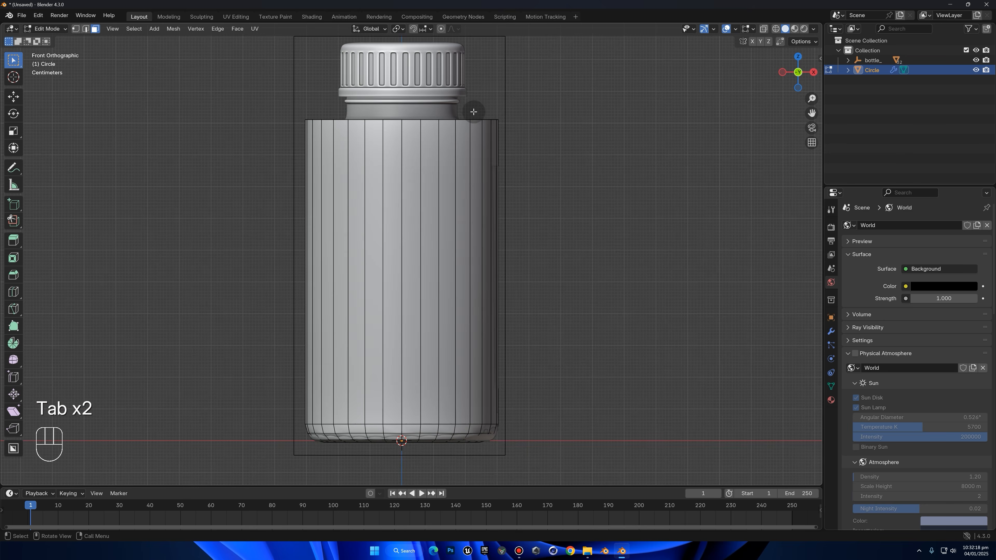
pyautogui.press('1')
pyautogui.keyDown('alt'); pyautogui.click(475, 122); pyautogui.keyUp('alt')
pyautogui.moveTo(475, 122); pyautogui.dragTo(556, 171, button='middle')
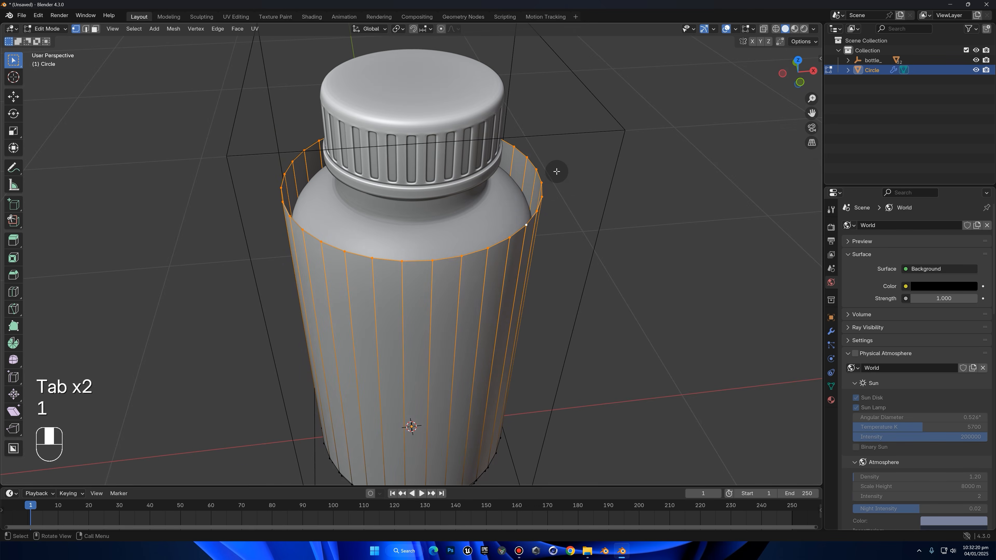
pyautogui.press('f')
# Try a three-segment bevel on the cylinder's top rim with a downward move along Z, and undo the bevel
pyautogui.scroll(4, 669, 172)
pyautogui.hotkey('ctrl', 'b')
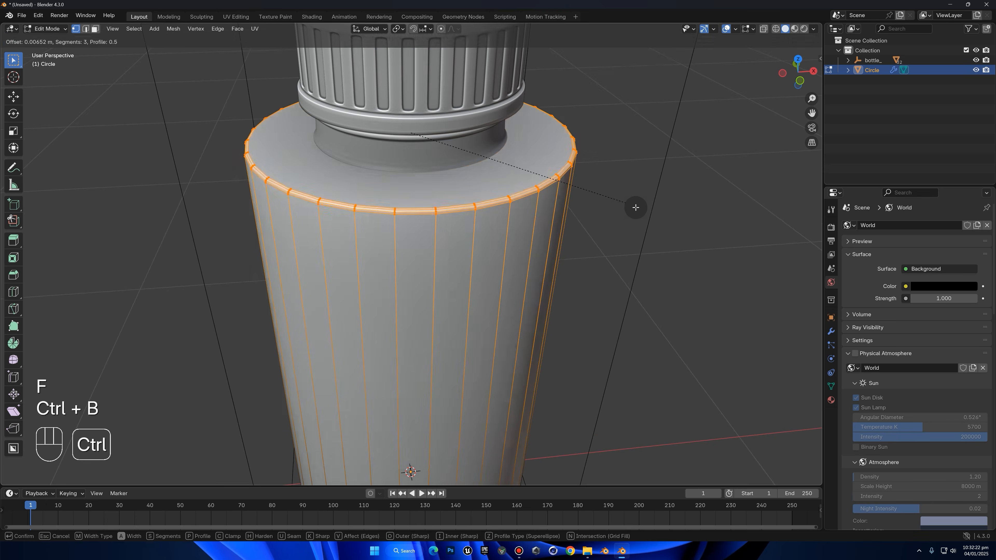
pyautogui.click(635, 201)
pyautogui.press('g')
pyautogui.press('z')
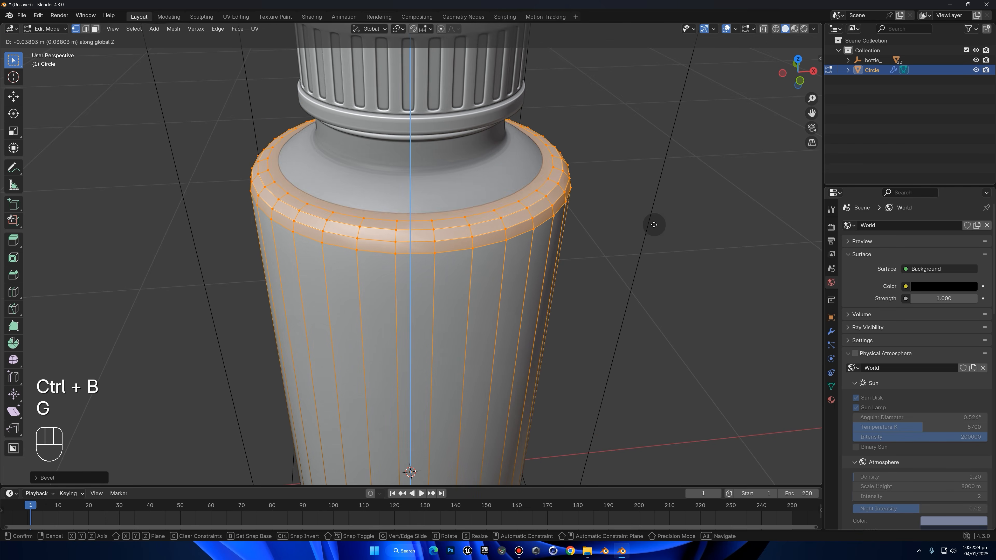
pyautogui.rightClick(657, 228)
pyautogui.hotkey('ctrl', 'z')
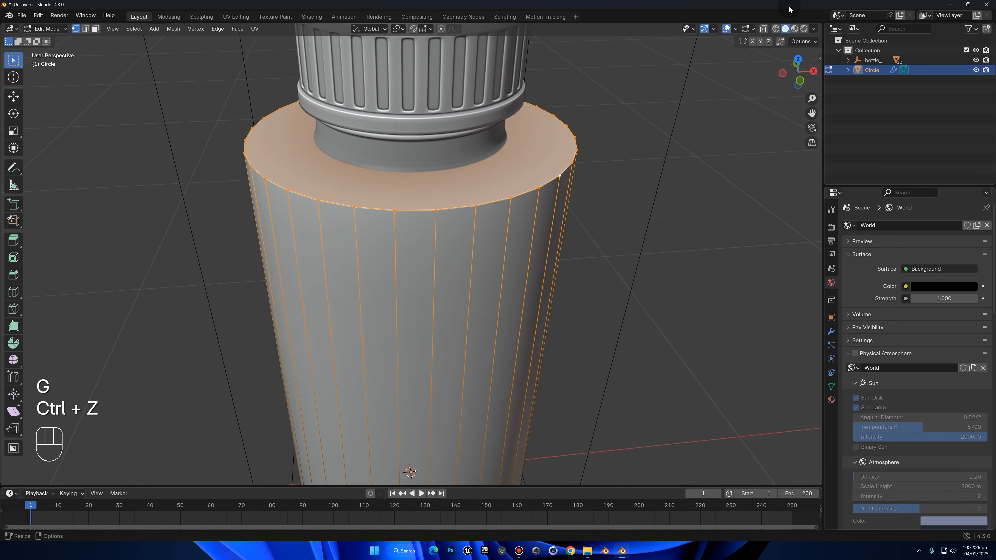
# Turn on X-ray in front view and lower the cylinder's top face about 0.07 m along Z
pyautogui.click(763, 29)
pyautogui.click(799, 81)
pyautogui.press('g')
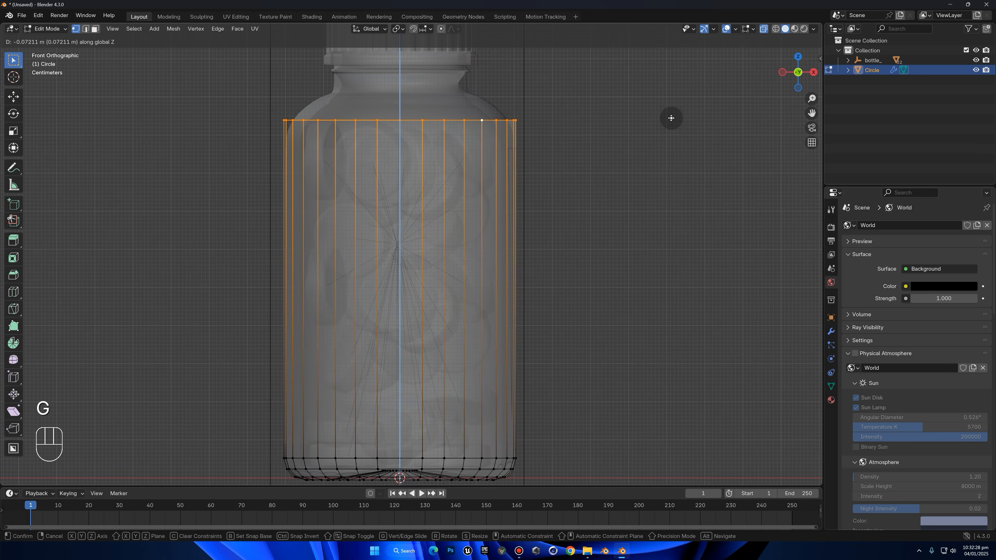
pyautogui.click(671, 118)
# Bevel the top rim with three segments and an offset of about 0.1 m, and raise the bevelled shoulder along Z
pyautogui.hotkey('ctrl', 'b')
pyautogui.scroll(2, 653, 143)
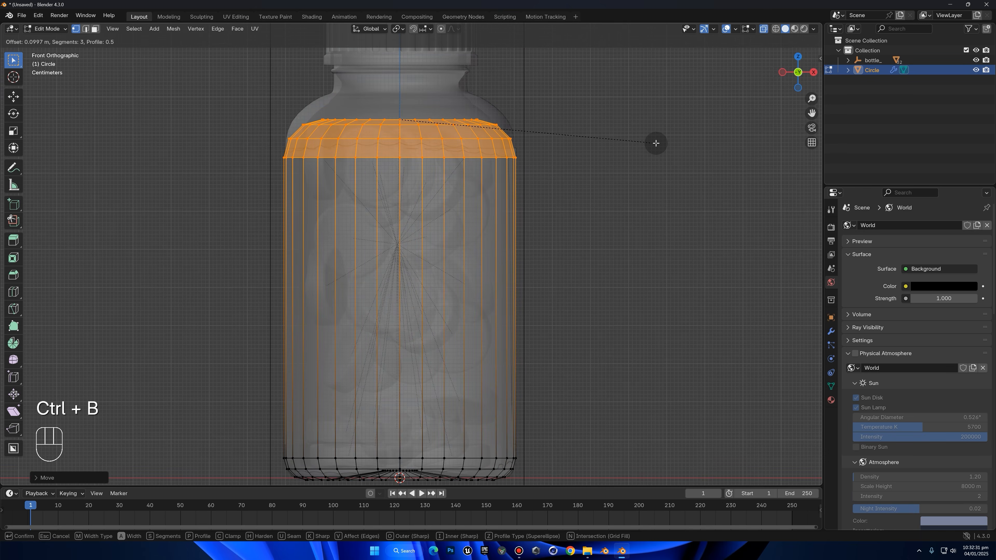
pyautogui.click(656, 143)
pyautogui.press('g')
pyautogui.click(646, 123)
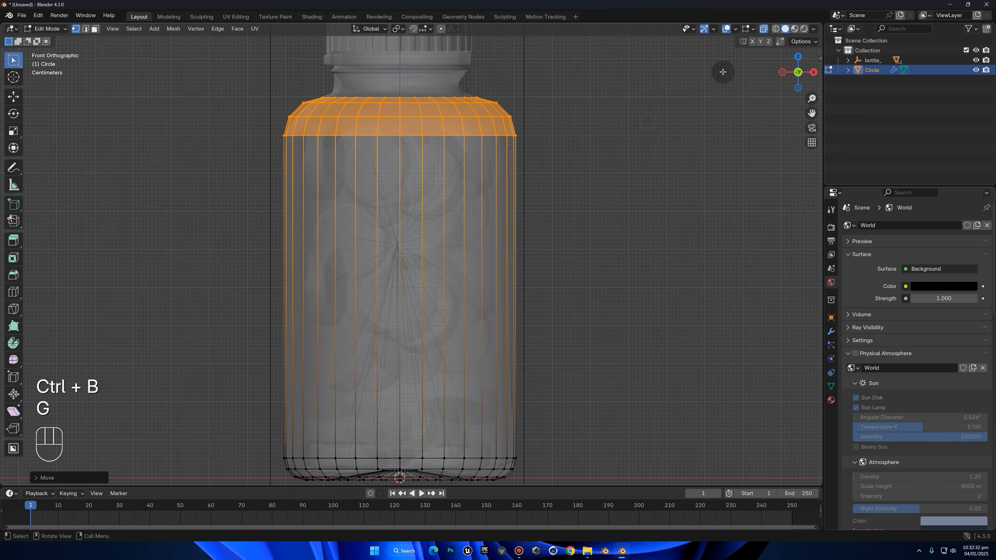
pyautogui.click(762, 29)
# Select the shoulder's uppermost edge loop and raise it about 0.01 m along Z
pyautogui.keyDown('alt'); pyautogui.click(385, 96); pyautogui.keyUp('alt')
pyautogui.keyDown('shift'); pyautogui.moveTo(496, 135); pyautogui.dragTo(499, 160, button='middle'); pyautogui.keyUp('shift')
pyautogui.moveTo(499, 160); pyautogui.dragTo(510, 175, button='middle')
pyautogui.scroll(1, 523, 124)
pyautogui.press('g')
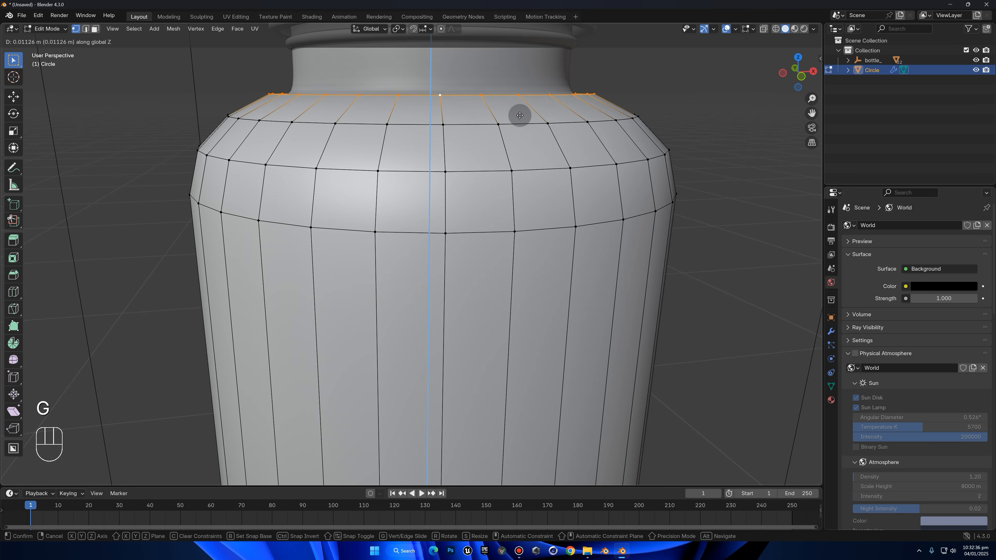
pyautogui.click(515, 112)
# Extrude the shoulder's top loop in place and scale it slightly inward towards the bottle's neck
pyautogui.moveTo(560, 114); pyautogui.dragTo(579, 147, button='middle')
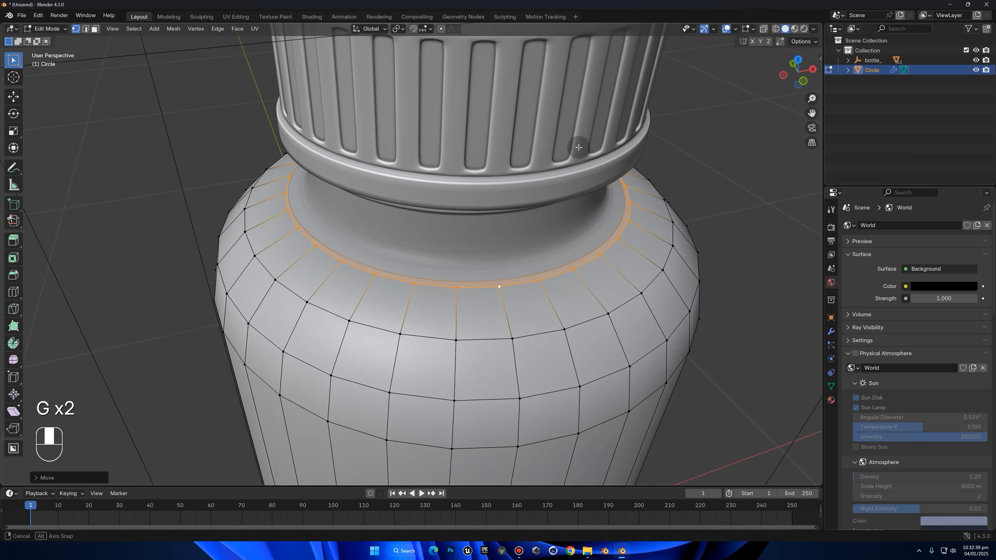
pyautogui.press('e')
pyautogui.rightClick(699, 187)
pyautogui.press('s')
pyautogui.click(664, 175)
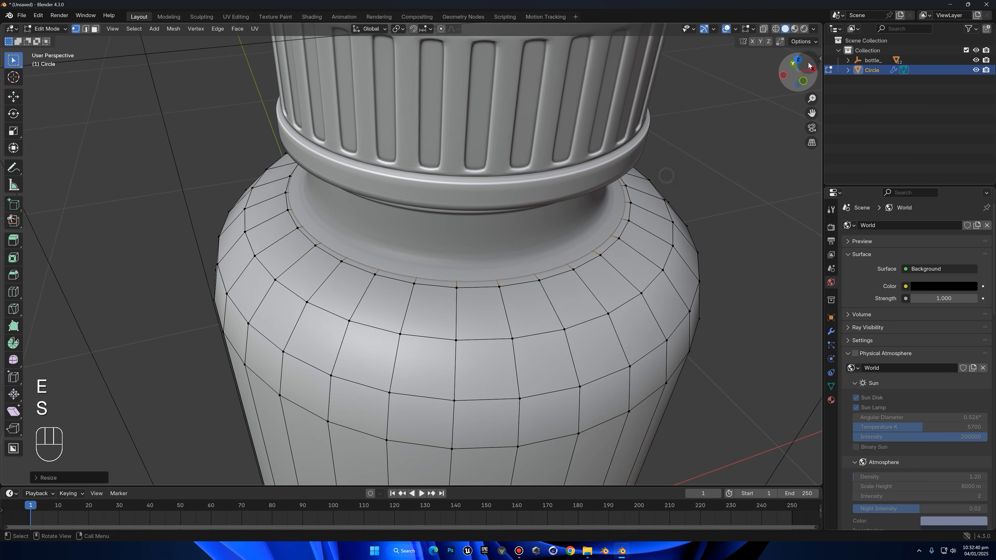
# Refine the new inner loop's scale and height along Z against the reference neck in front view with X-ray on
pyautogui.click(803, 81)
pyautogui.keyDown('shift'); pyautogui.moveTo(654, 138); pyautogui.dragTo(763, 231, button='middle'); pyautogui.keyUp('shift')
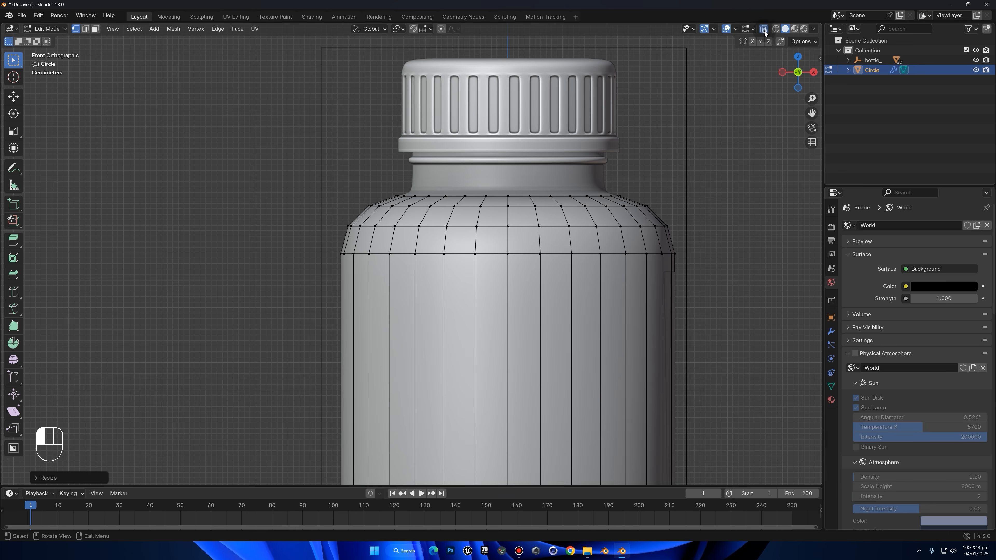
pyautogui.click(763, 29)
pyautogui.press('s')
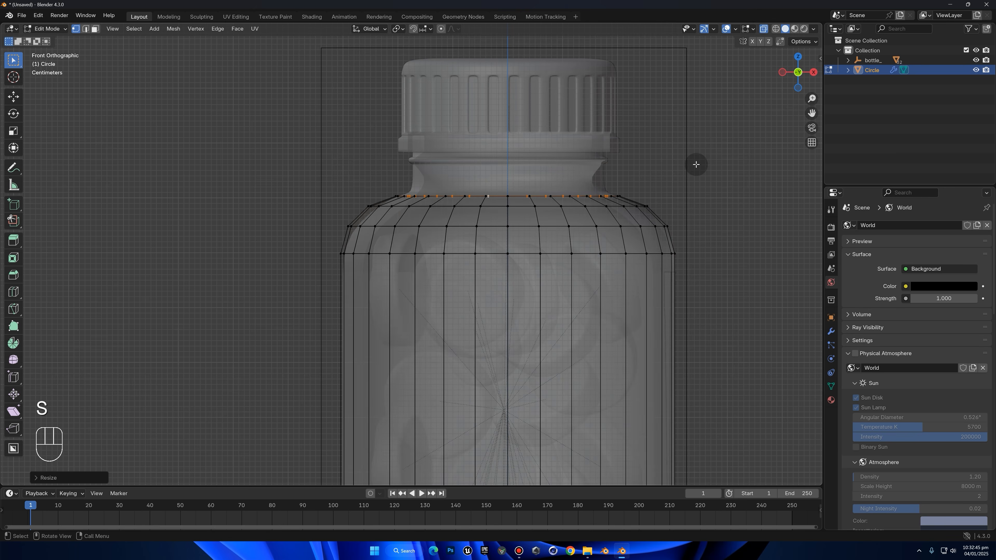
pyautogui.press('g')
pyautogui.press('z')
pyautogui.click(695, 164)
# Extrude the top loop upward along Z into the cap to form the neck, and turn off X-ray
pyautogui.press('e')
pyautogui.press('z')
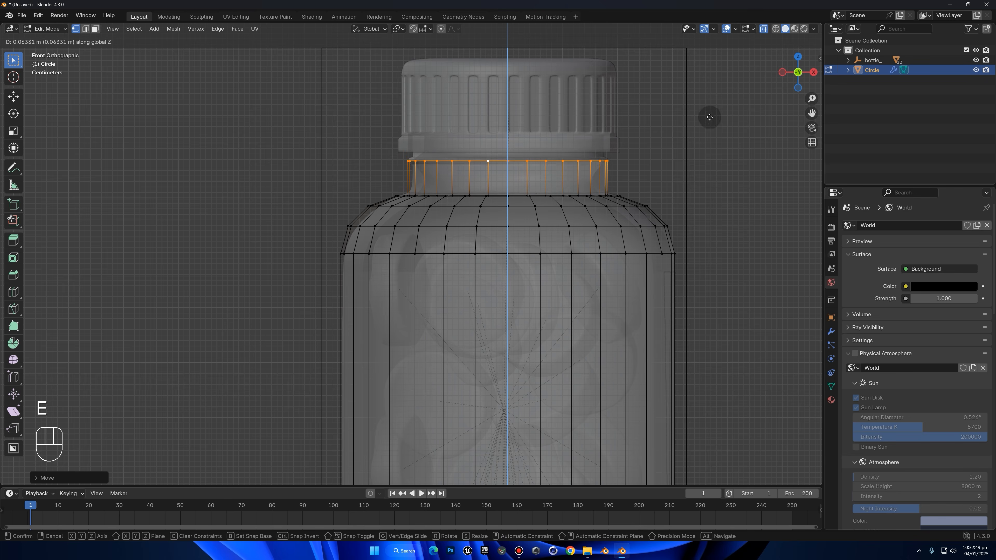
pyautogui.click(712, 100)
pyautogui.keyDown('shift'); pyautogui.moveTo(712, 100); pyautogui.dragTo(666, 147, button='middle'); pyautogui.keyUp('shift')
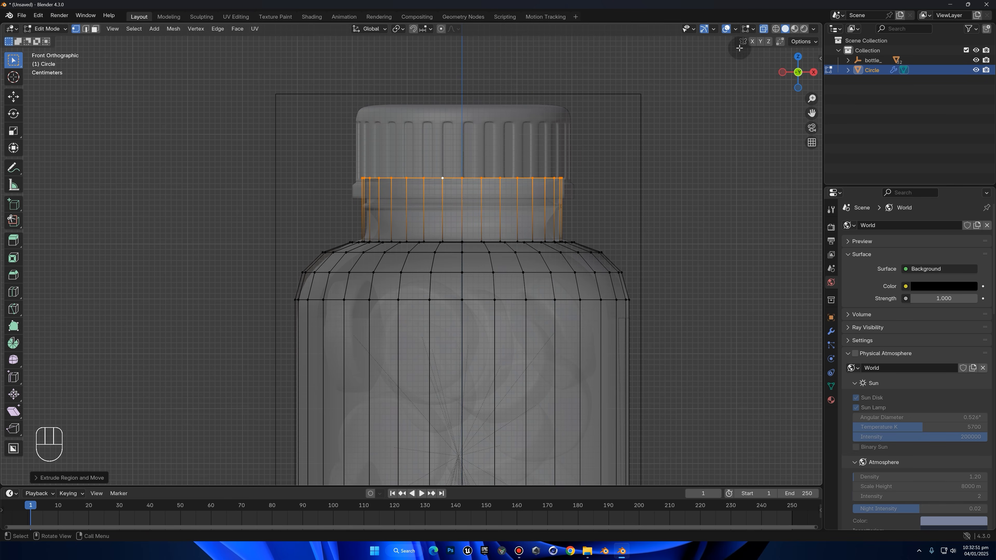
pyautogui.click(763, 30)
# Return to Object Mode and hide the reference bottle's cap
pyautogui.press('Tab')
pyautogui.click(517, 164)
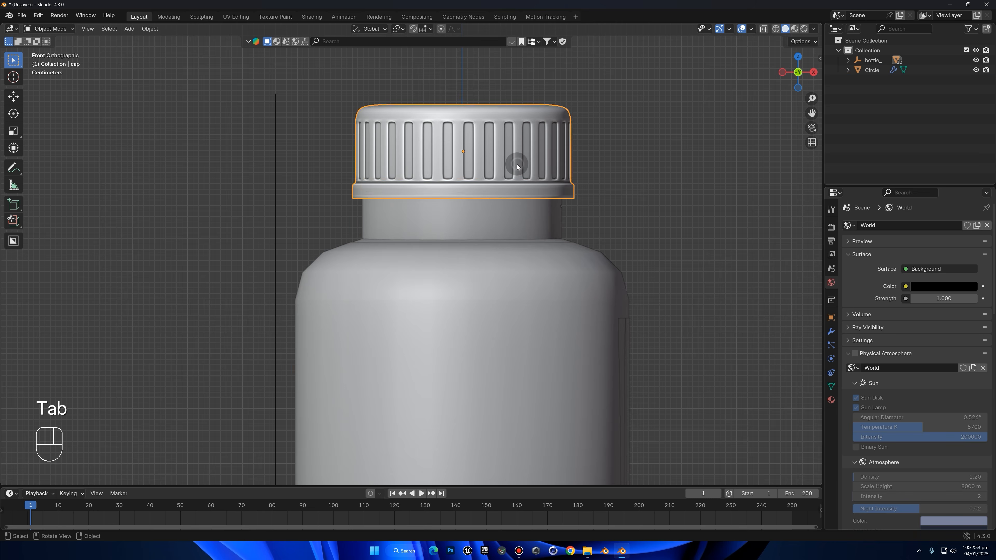
pyautogui.press('h')
# Inset the neck's top face by about 0.011 m and extrude it down about 0.1 m to hollow the opening
pyautogui.press('Tab')
pyautogui.click(548, 209)
pyautogui.moveTo(556, 218); pyautogui.dragTo(679, 238, button='middle')
pyautogui.press('Tab')
pyautogui.scroll(1, 580, 244)
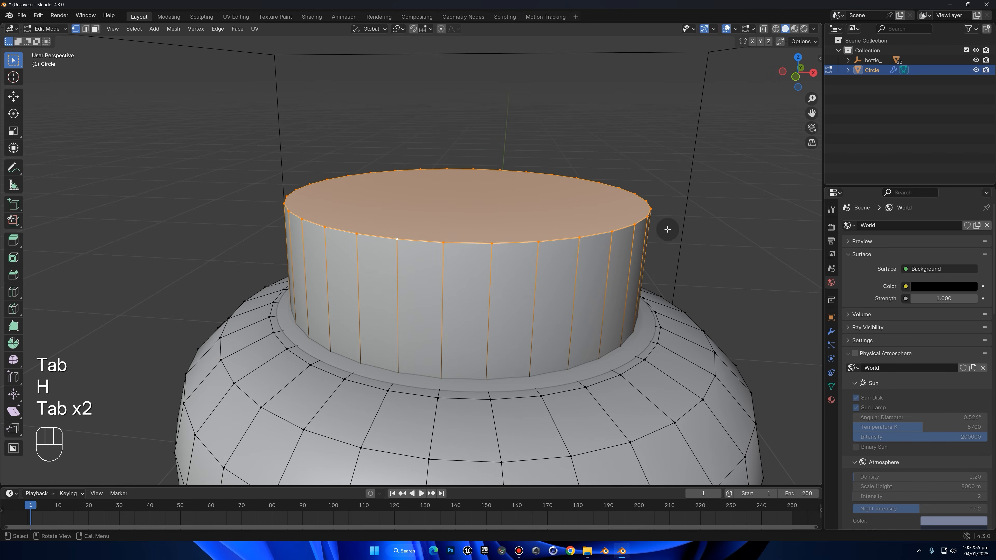
pyautogui.press('i')
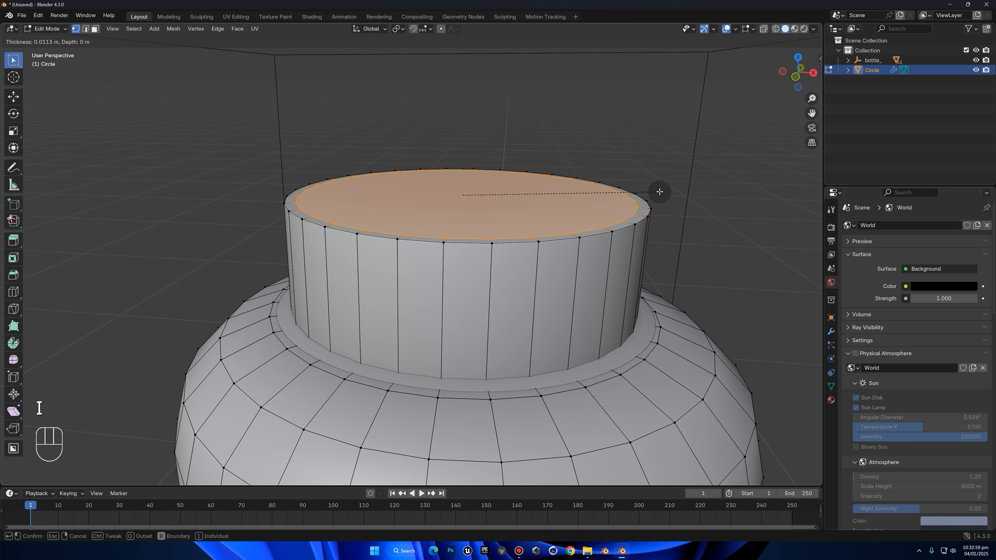
pyautogui.click(659, 192)
pyautogui.press('e')
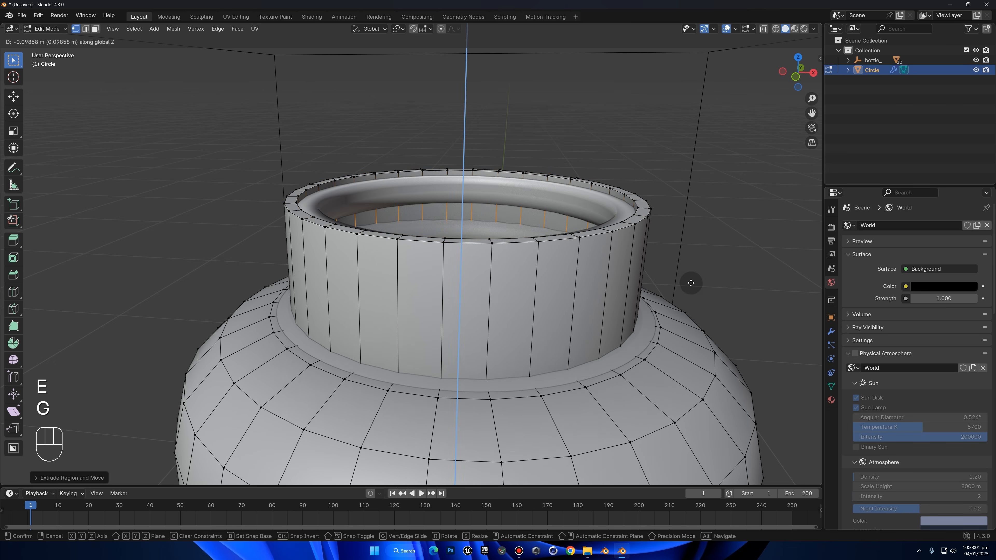
pyautogui.click(689, 283)
# Cut a horizontal edge loop around the neck's outer wall and move it along Z to the reference neck's ring
pyautogui.moveTo(607, 241); pyautogui.dragTo(575, 238, button='middle')
pyautogui.hotkey('ctrl', 'r')
pyautogui.click(537, 229)
pyautogui.click(542, 200)
pyautogui.click(795, 74)
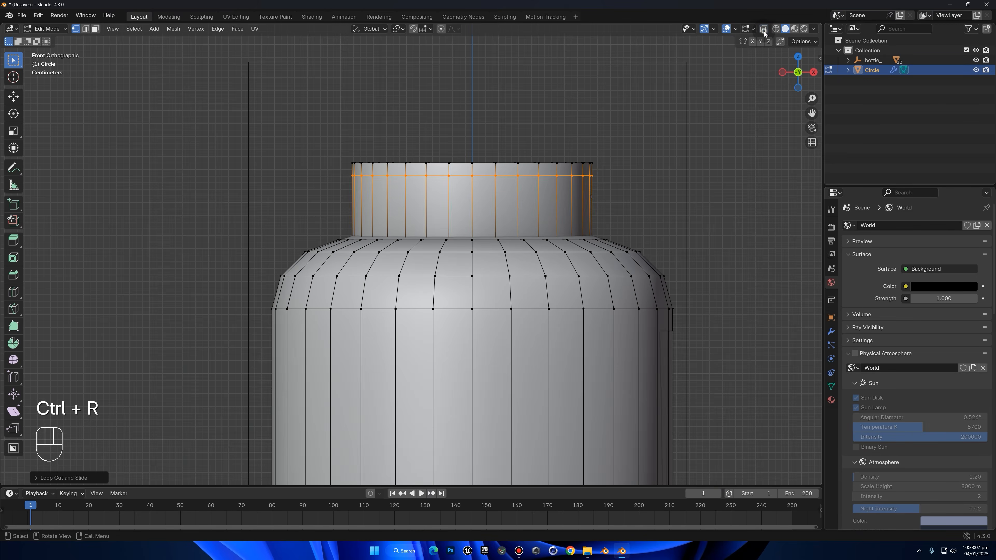
pyautogui.click(763, 30)
pyautogui.press('g')
pyautogui.press('z')
pyautogui.click(658, 148)
# Bevel the neck's new edge loop into a narrow horizontal band of faces
pyautogui.moveTo(654, 132); pyautogui.dragTo(636, 129, button='middle')
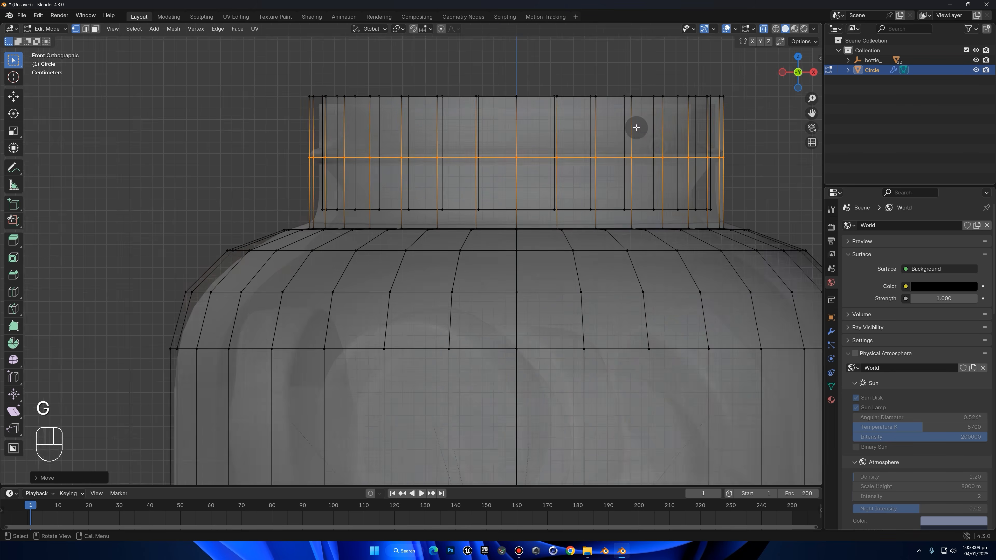
pyautogui.scroll(4, 629, 132)
pyautogui.hotkey('ctrl', 'b')
pyautogui.rightClick(627, 133)
pyautogui.click(763, 29)
pyautogui.scroll(-5, 685, 114)
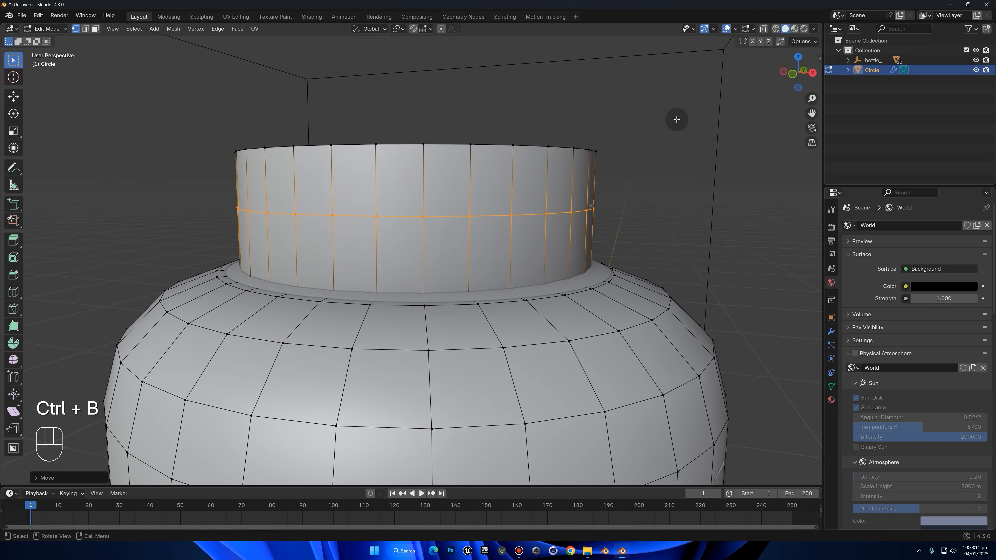
pyautogui.hotkey('ctrl', 'b')
pyautogui.click(679, 128)
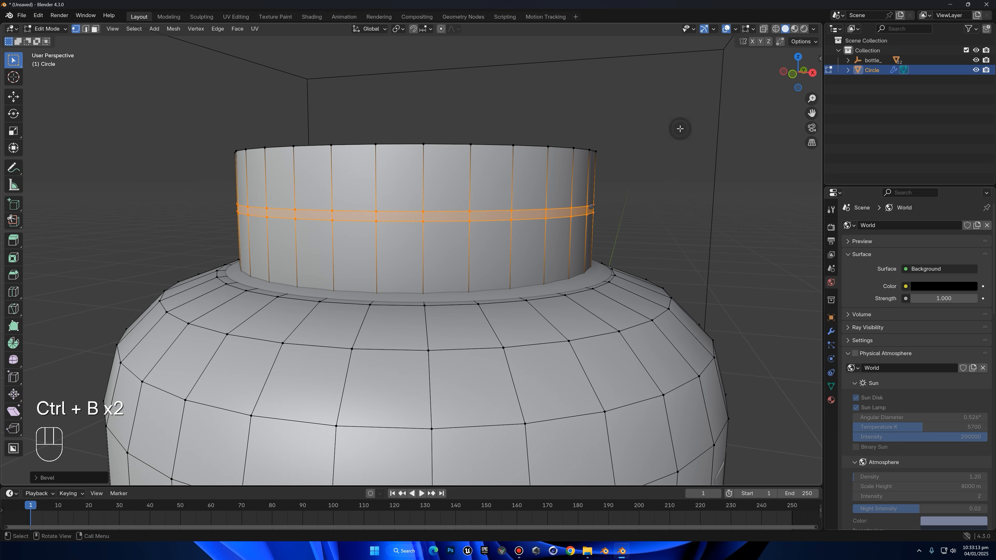
# Extrude the neck band in place and scale it outward to about 1.04 with Z locked to form a raised ring
pyautogui.press('e')
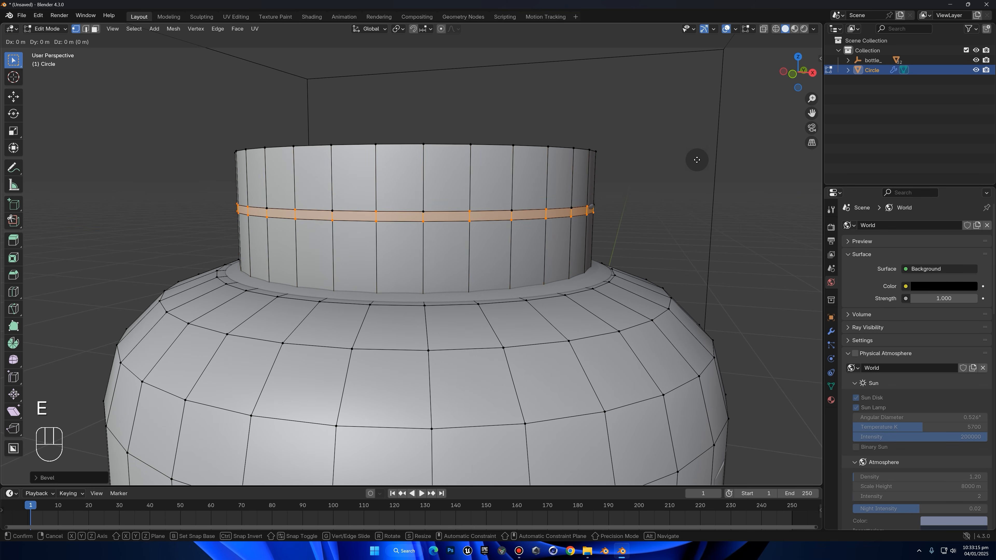
pyautogui.hotkey('shift', 'z')
pyautogui.rightClick(701, 161)
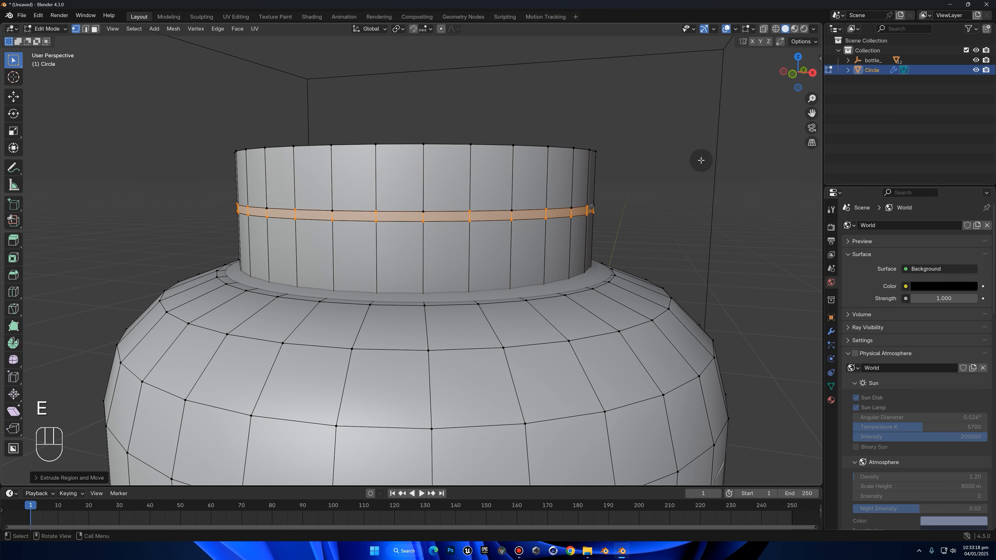
pyautogui.press('s')
pyautogui.hotkey('shift', 'z')
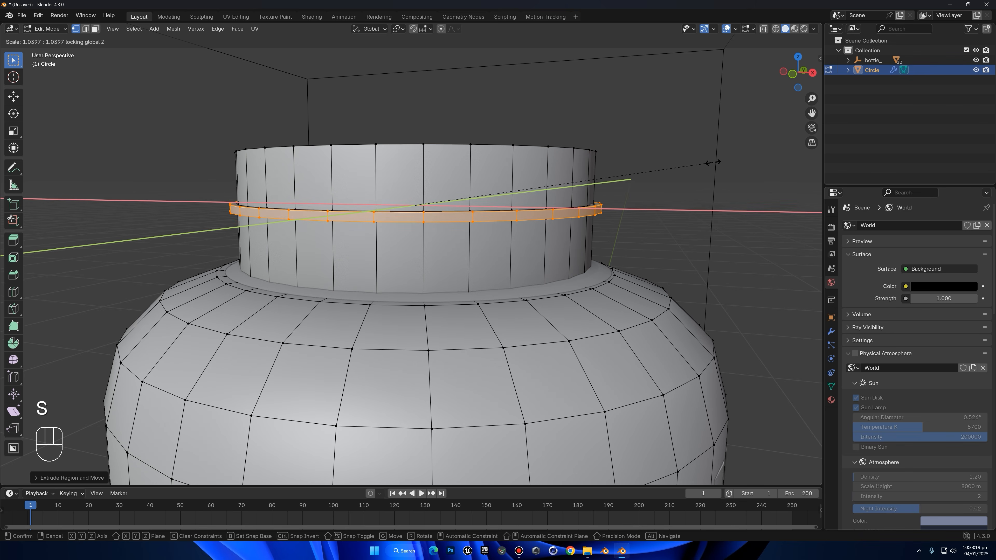
pyautogui.click(714, 162)
pyautogui.moveTo(707, 161); pyautogui.dragTo(720, 183, button='middle')
# Scale the raised neck ring's outer faces down along Z, deselect them, and return to Object Mode
pyautogui.scroll(2, 722, 184)
pyautogui.press('s')
pyautogui.press('z')
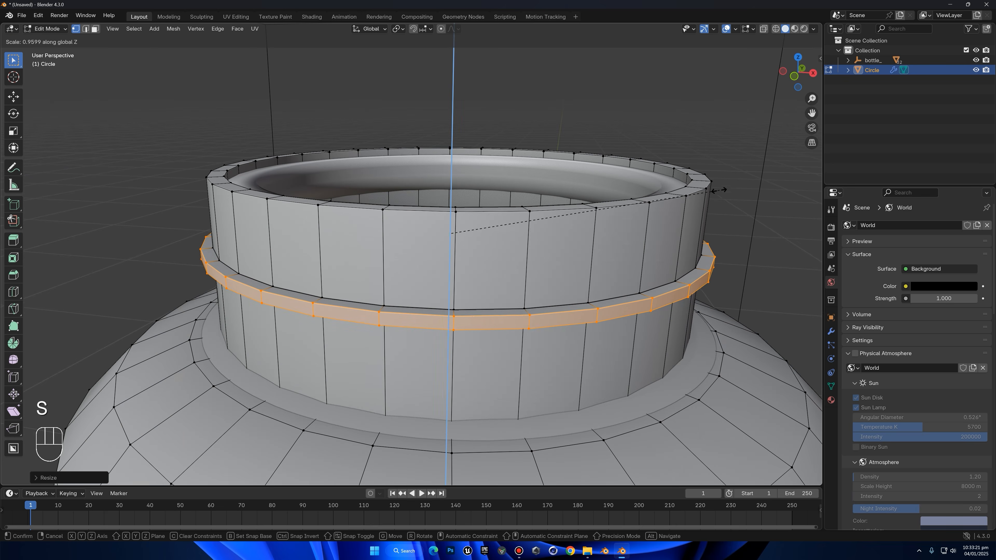
pyautogui.click(617, 196)
pyautogui.click(645, 118)
pyautogui.scroll(-5, 655, 143)
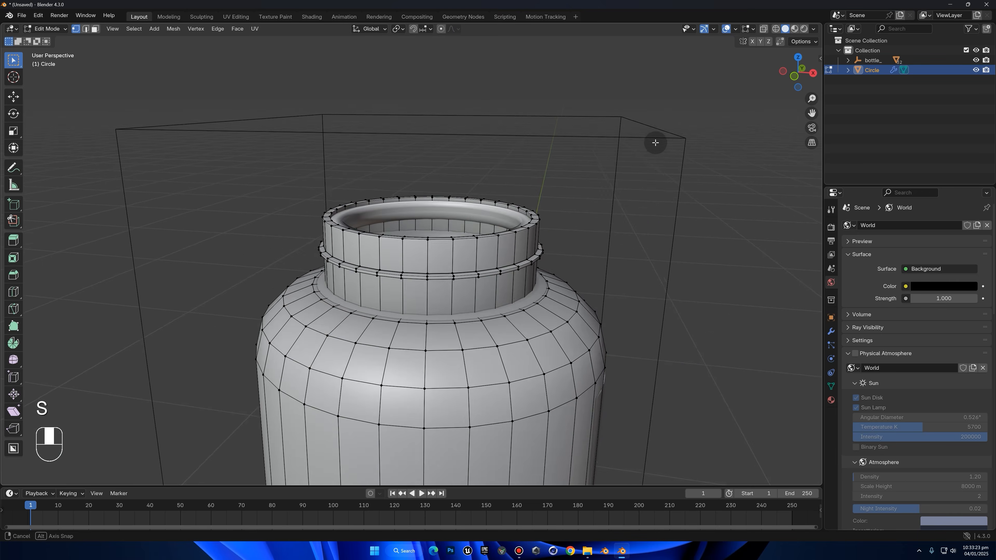
pyautogui.moveTo(656, 144); pyautogui.dragTo(645, 130, button='middle')
pyautogui.press('Tab')
pyautogui.scroll(-4, 575, 198)
# Select the reference bottle's body, try moving it aside, and hide it
pyautogui.moveTo(575, 198); pyautogui.dragTo(682, 189, button='middle')
pyautogui.moveTo(285, 290); pyautogui.dragTo(432, 297, button='middle')
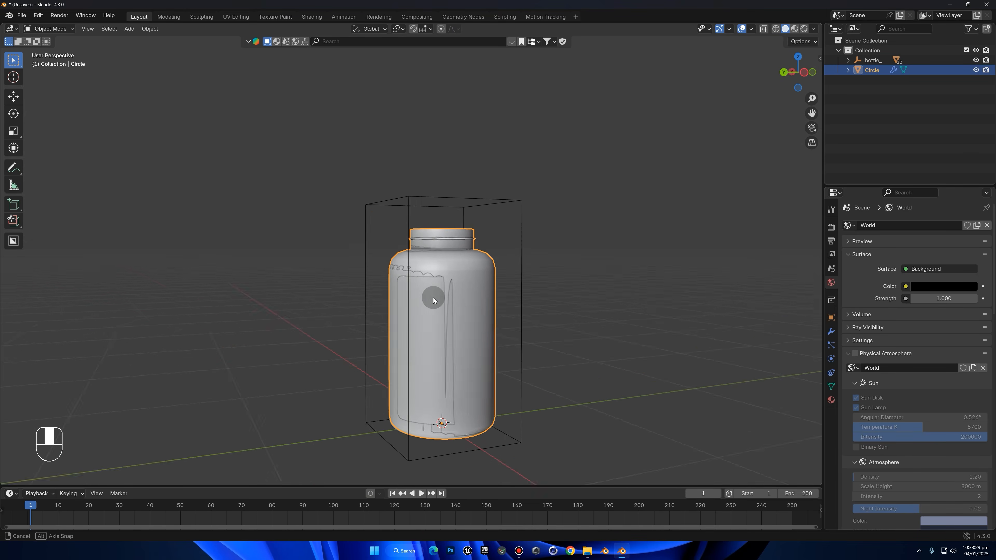
pyautogui.click(433, 297)
pyautogui.click(395, 279)
pyautogui.press('g')
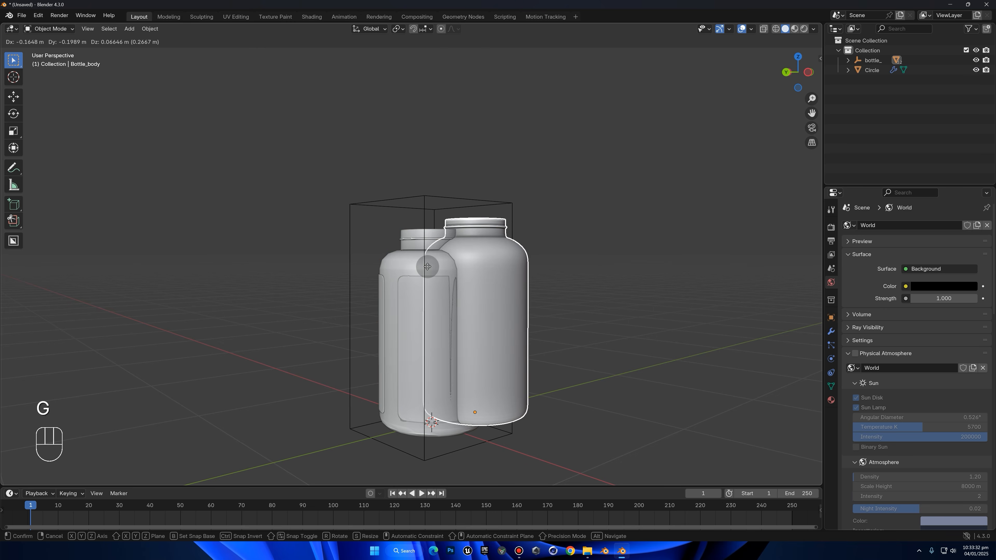
pyautogui.rightClick(471, 207)
pyautogui.press('h')
pyautogui.moveTo(455, 250); pyautogui.dragTo(477, 255, button='middle')
pyautogui.click(509, 309)
pyautogui.moveTo(509, 309); pyautogui.dragTo(416, 304, button='middle')
# Duplicate the shell's ring of straight side-wall faces in place and separate the copy into its own object
pyautogui.click(487, 275)
pyautogui.click(481, 278)
pyautogui.press('Tab')
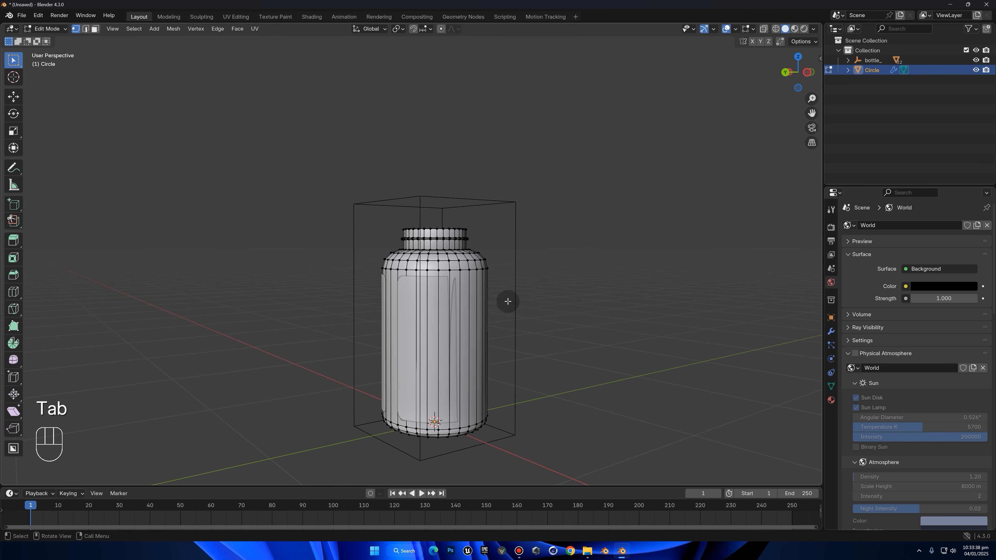
pyautogui.click(804, 72)
pyautogui.press('3')
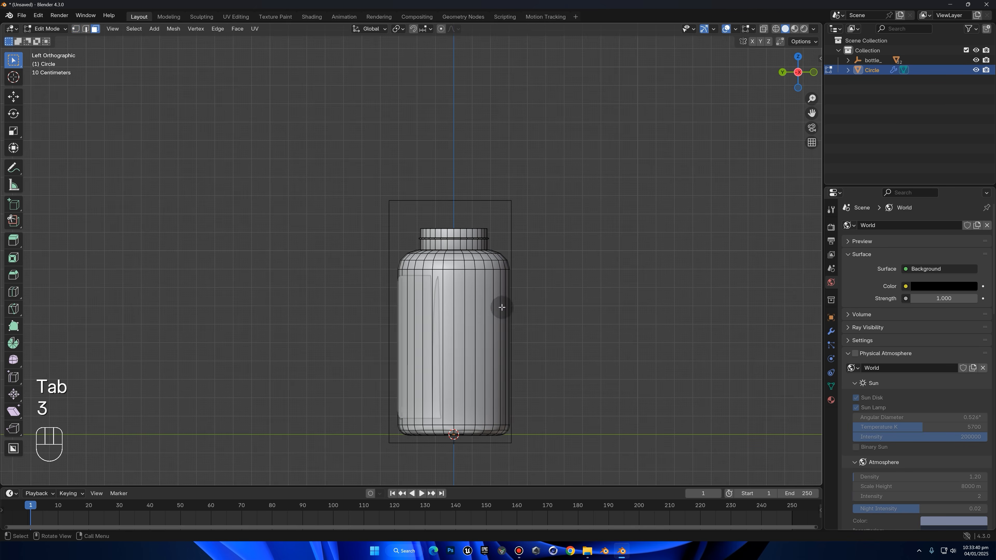
pyautogui.keyDown('shift'); pyautogui.moveTo(500, 307); pyautogui.dragTo(459, 281, button='middle'); pyautogui.keyUp('shift')
pyautogui.keyDown('alt'); pyautogui.click(459, 282); pyautogui.keyUp('alt')
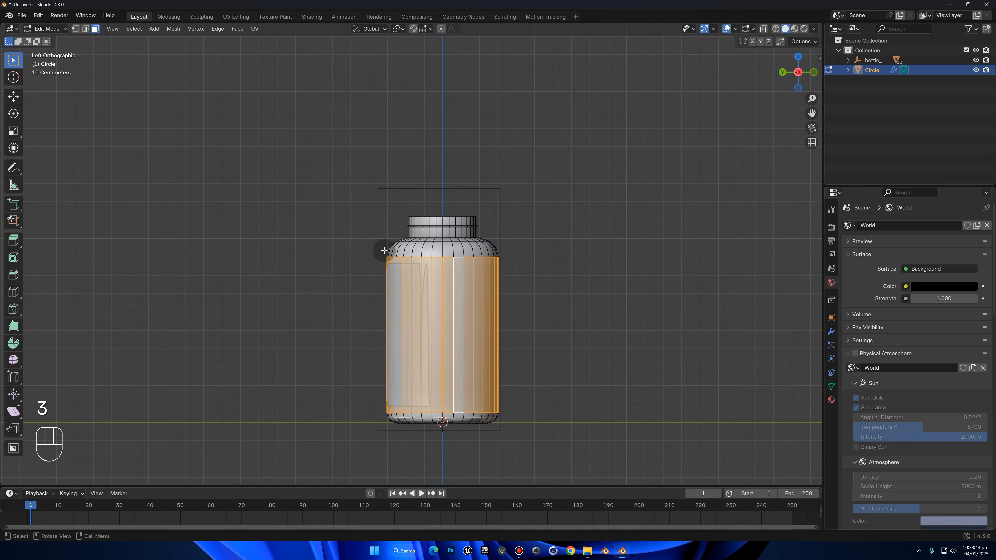
pyautogui.hotkey('shift', 'd')
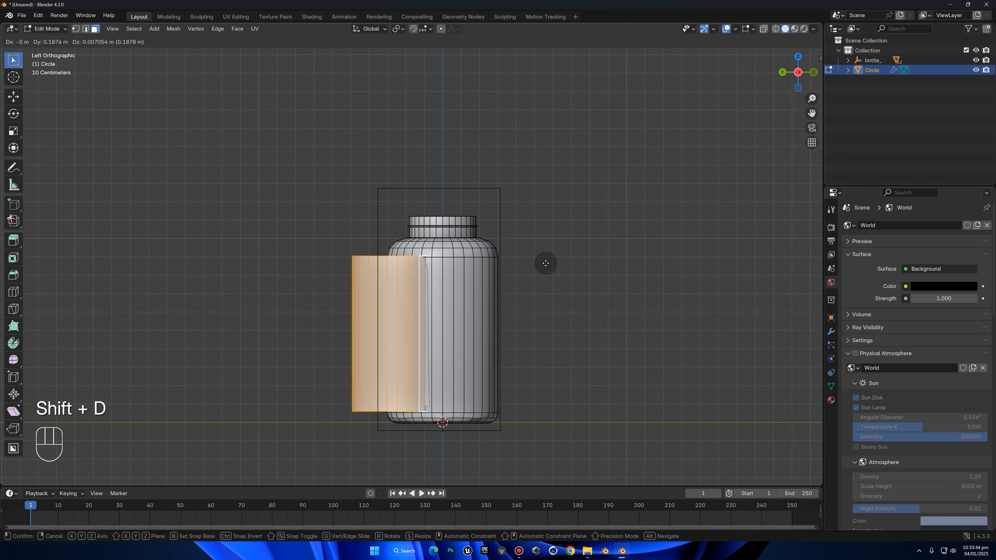
pyautogui.rightClick(509, 242)
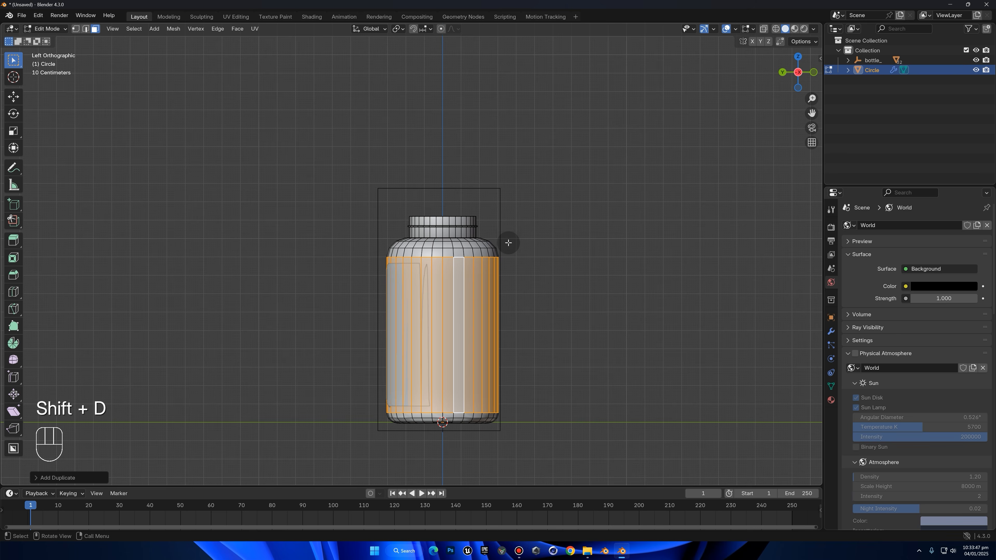
pyautogui.press('p')
pyautogui.click(499, 240)
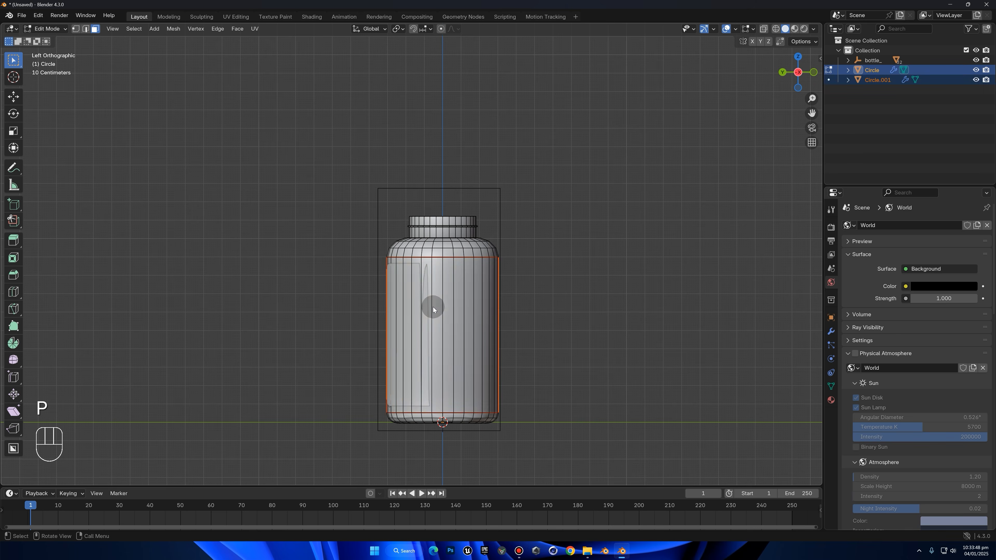
# Return to Object Mode, select the separated side-wall copy, and try moving it aside
pyautogui.press('Tab')
pyautogui.click(483, 273)
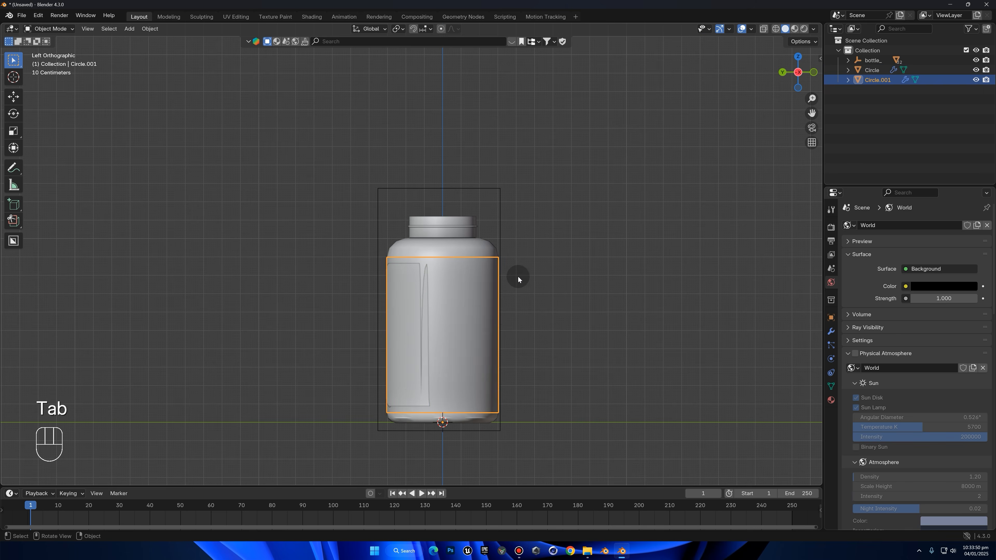
pyautogui.press('g')
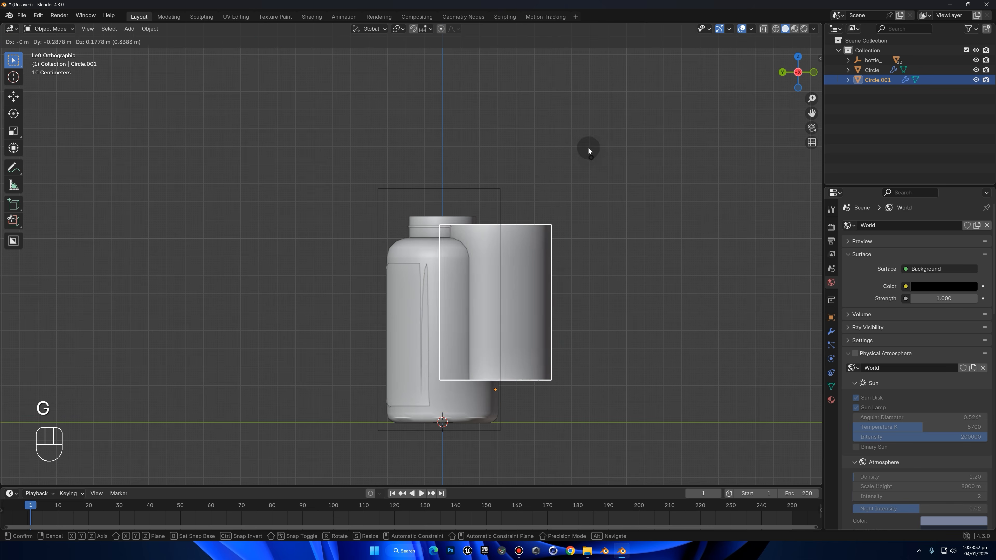
pyautogui.rightClick(489, 245)
# Scale the side-wall copy very slightly outward with Z locked so it sits just over the shell
pyautogui.scroll(2, 488, 235)
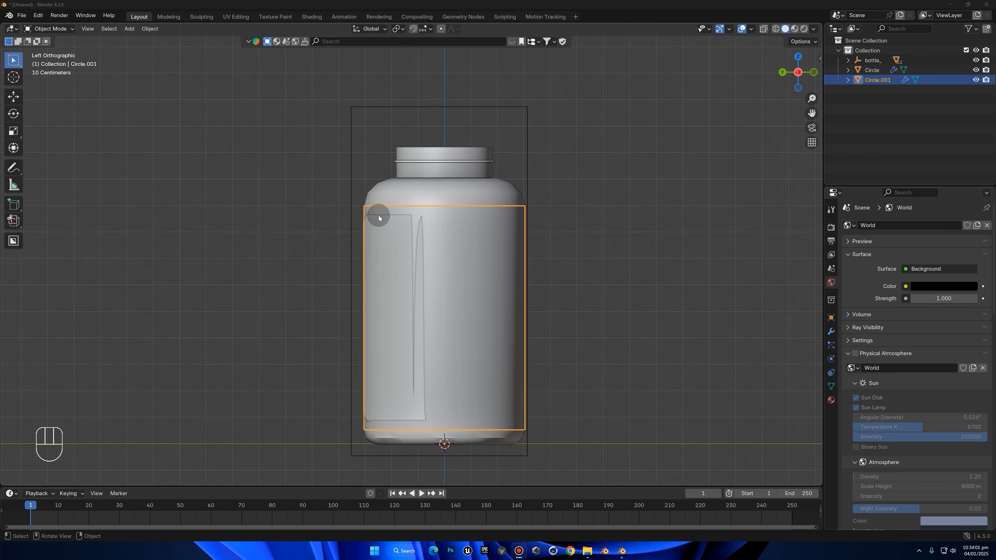
pyautogui.moveTo(492, 239); pyautogui.dragTo(522, 245, button='middle')
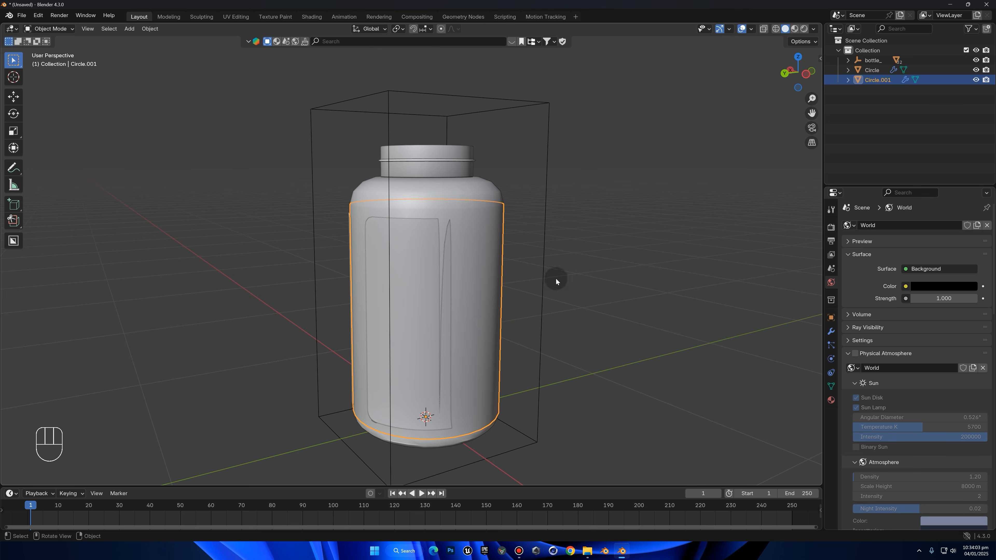
pyautogui.scroll(2, 518, 211)
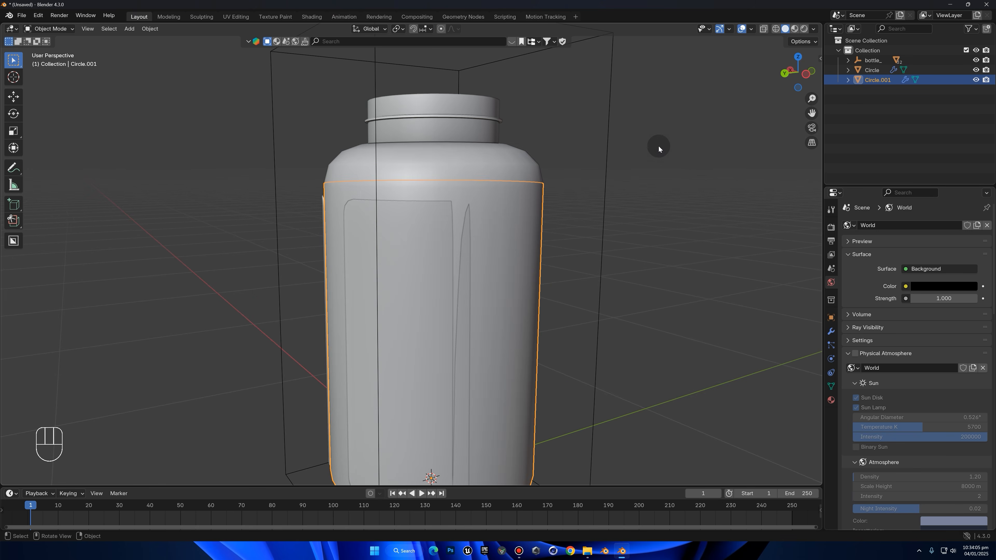
pyautogui.press('s')
pyautogui.hotkey('shift', 'z')
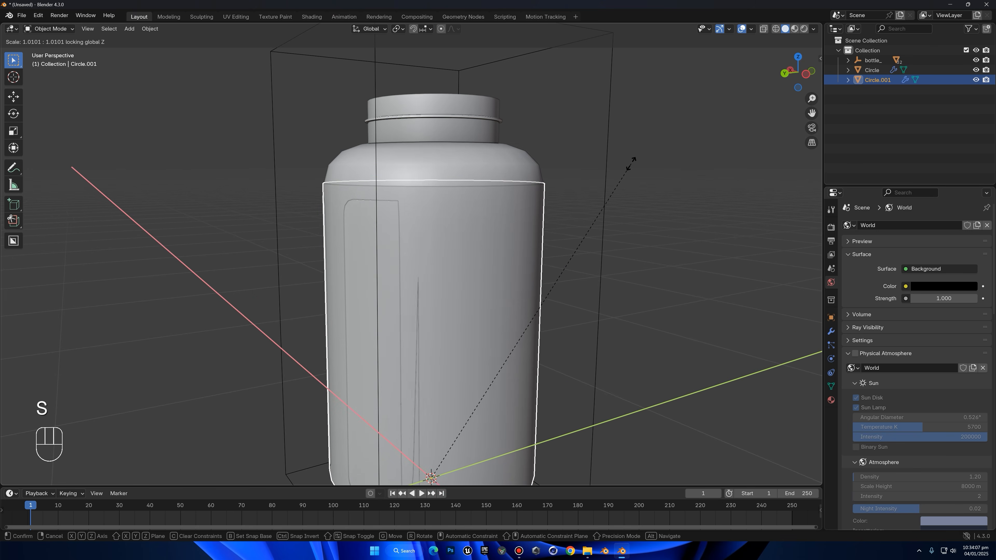
pyautogui.click(627, 162)
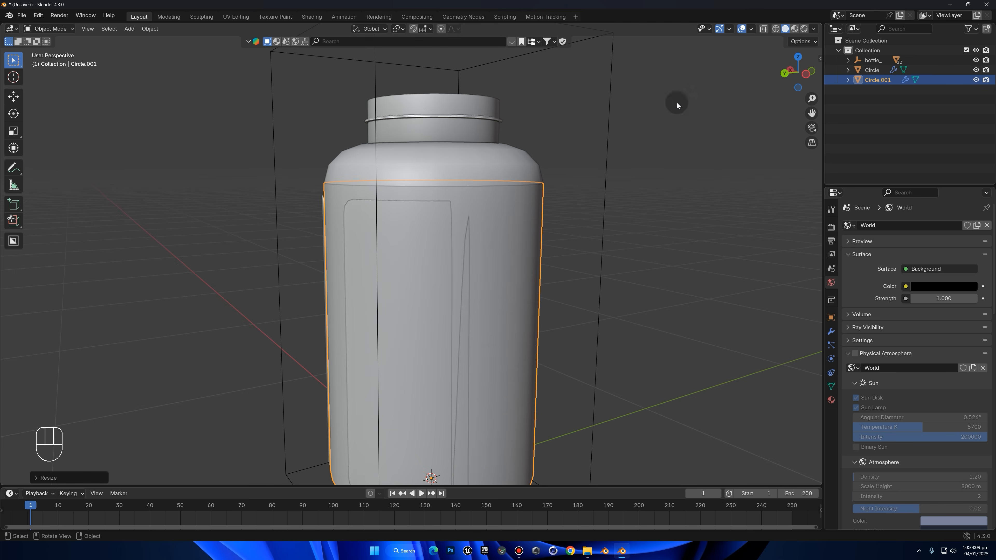
# Scale the side wall down slightly along Z in the left orthographic view
pyautogui.click(806, 75)
pyautogui.press('s')
pyautogui.press('z')
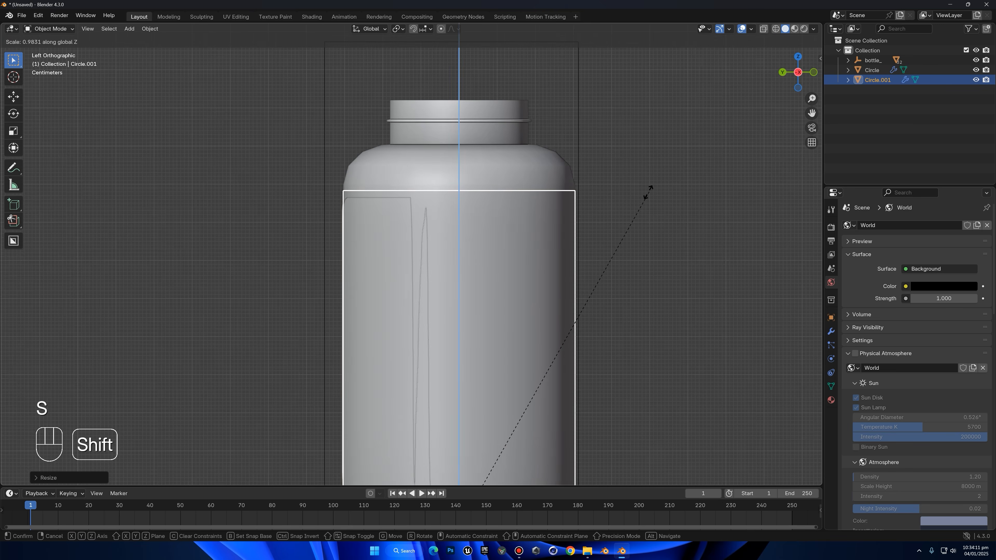
pyautogui.click(595, 240)
pyautogui.scroll(-3, 610, 268)
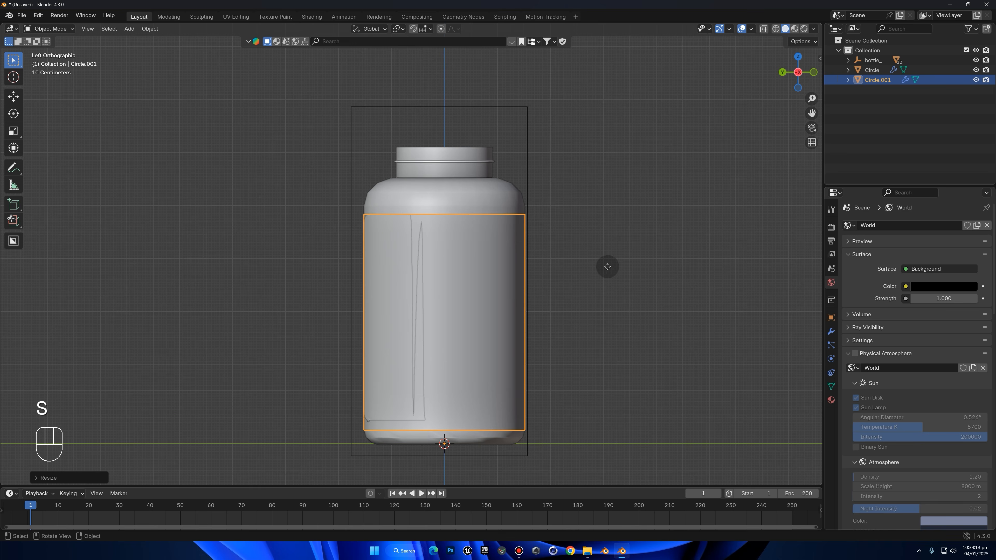
# Reposition the side wall along Z and reduce its height to fit the reference label
pyautogui.press('g')
pyautogui.press('z')
pyautogui.click(600, 260)
pyautogui.press('s')
pyautogui.click(577, 256)
pyautogui.press('g')
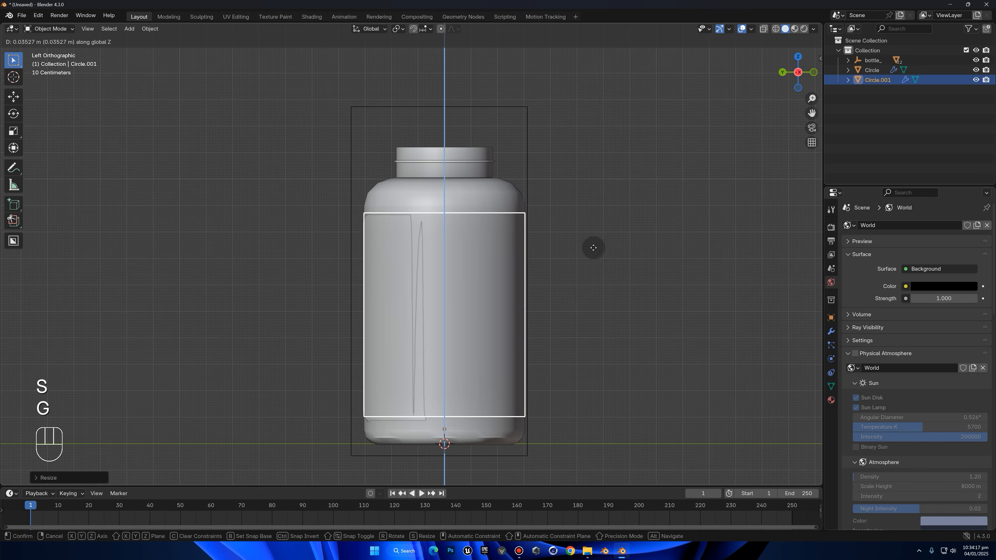
pyautogui.click(594, 248)
# Set the side-wall object's origin to its geometry
pyautogui.rightClick(557, 246)
pyautogui.moveTo(540, 277)
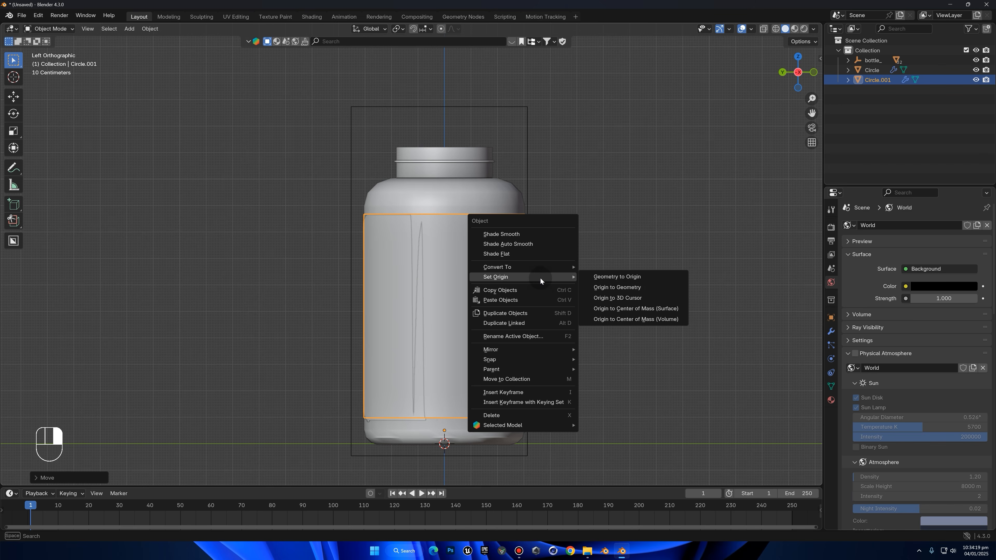
pyautogui.click(616, 290)
# Fine-tune the side wall's height along Z and its vertical position to match the reference label's edges
pyautogui.press('g')
pyautogui.press('s')
pyautogui.press('z')
pyautogui.click(619, 290)
pyautogui.press('g')
pyautogui.click(609, 272)
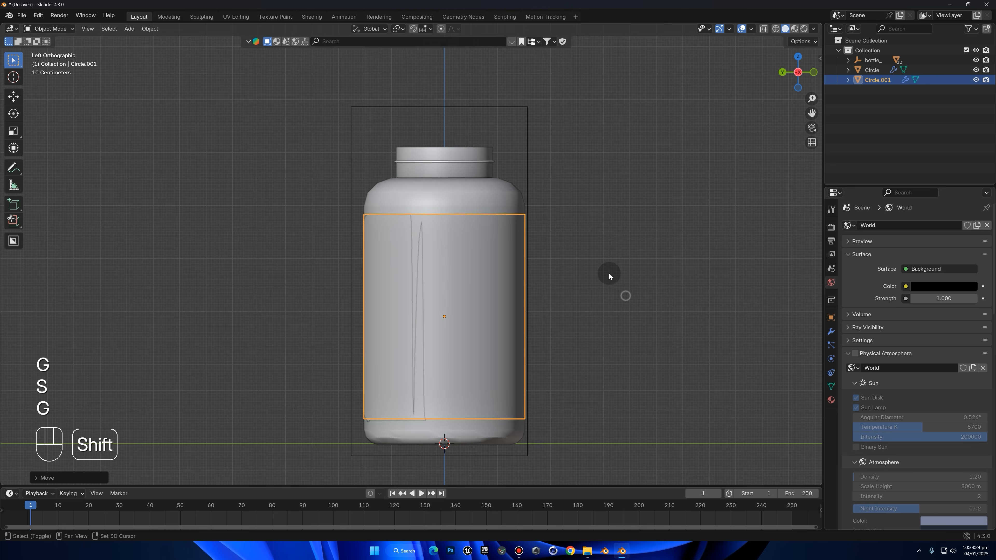
# Delete the two side-wall faces that span the gap between the reference label's ends
pyautogui.scroll(1, 470, 267)
pyautogui.moveTo(470, 268); pyautogui.dragTo(574, 215, button='middle')
pyautogui.press('Tab')
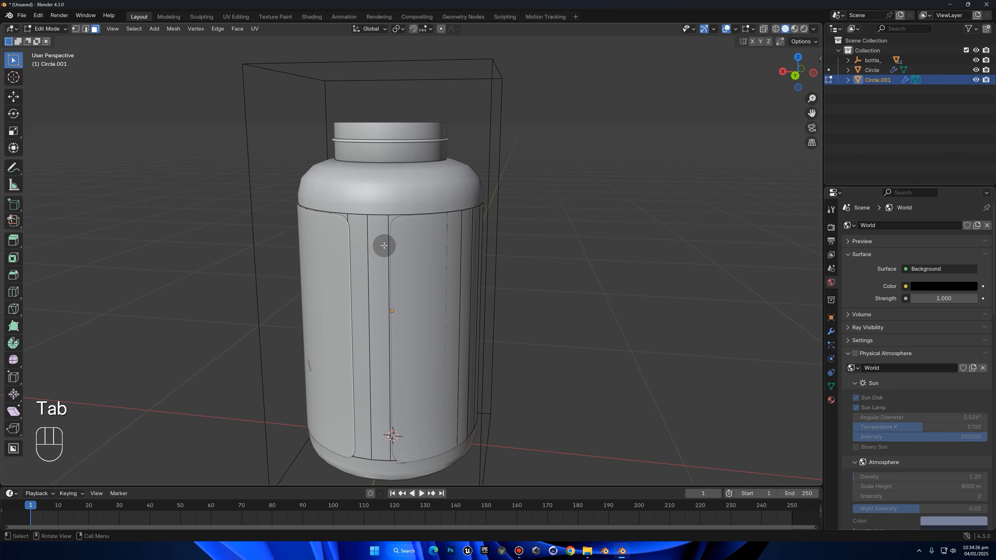
pyautogui.press('3')
pyautogui.click(373, 242)
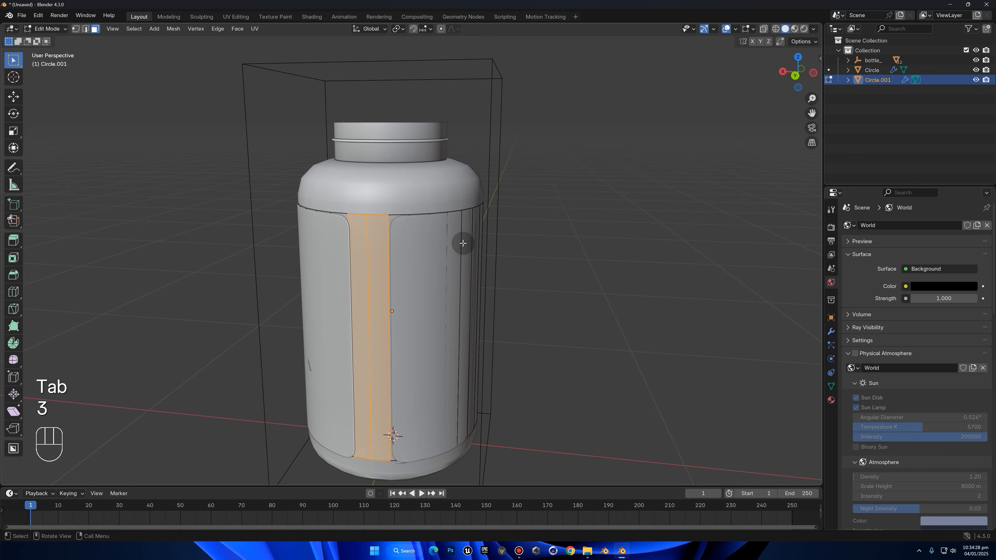
pyautogui.press('x')
pyautogui.click(437, 266)
# Return to Object Mode, hide the reference label, and reselect the side-wall object
pyautogui.press('Tab')
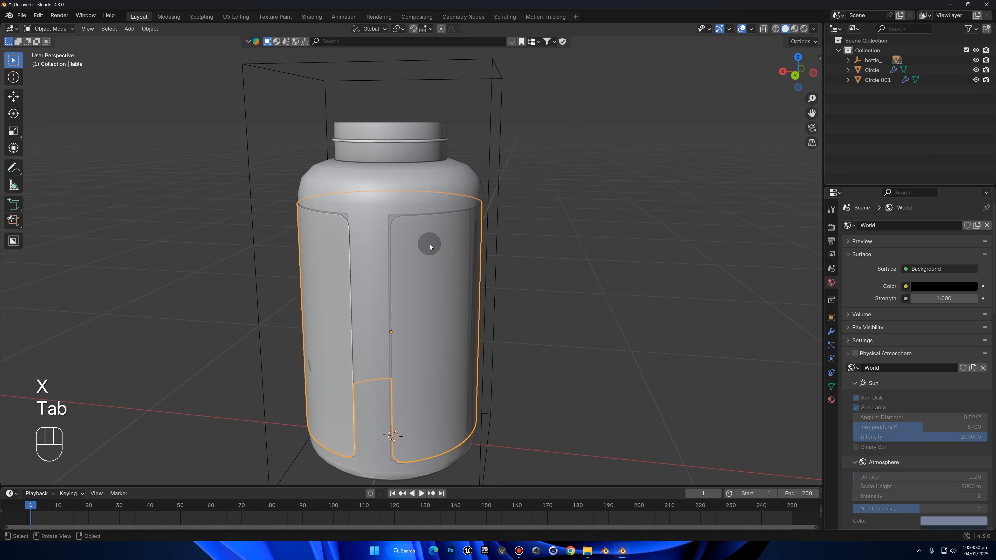
pyautogui.press('h')
pyautogui.click(422, 243)
# Vertex-bevel the four corner vertices beside the side wall's gap into rounded corners and return to Object Mode
pyautogui.press('Tab')
pyautogui.press('1')
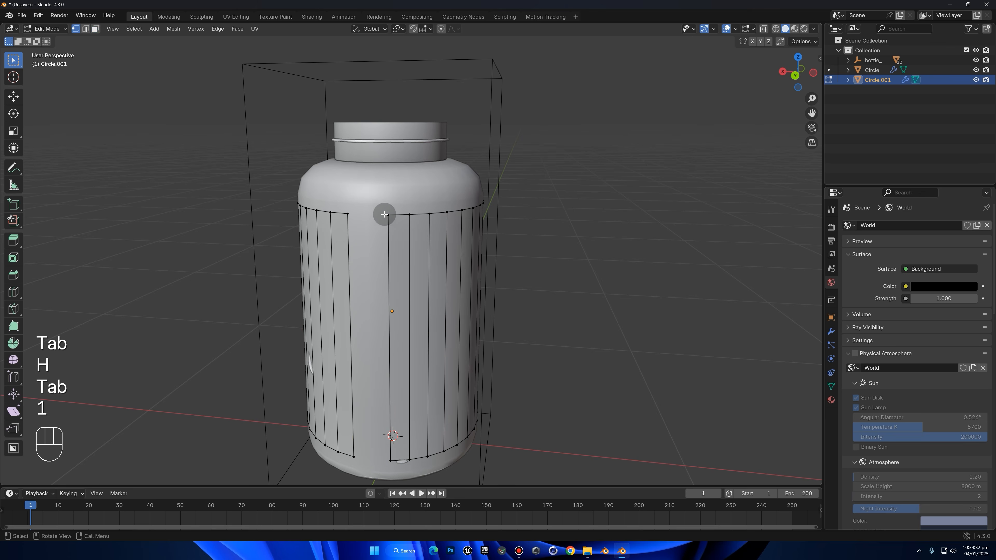
pyautogui.keyDown('shift'); pyautogui.click(348, 214); pyautogui.keyUp('shift')
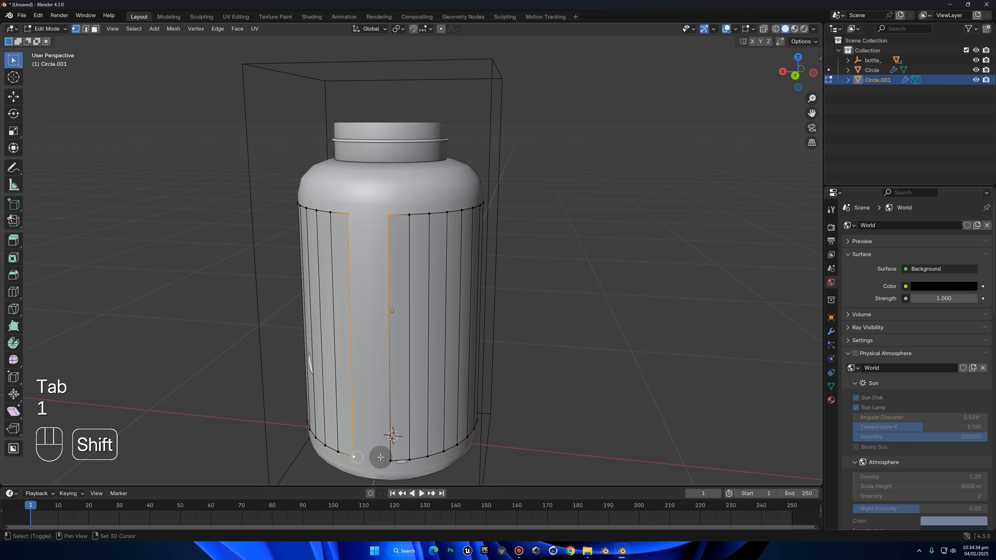
pyautogui.scroll(1, 485, 235)
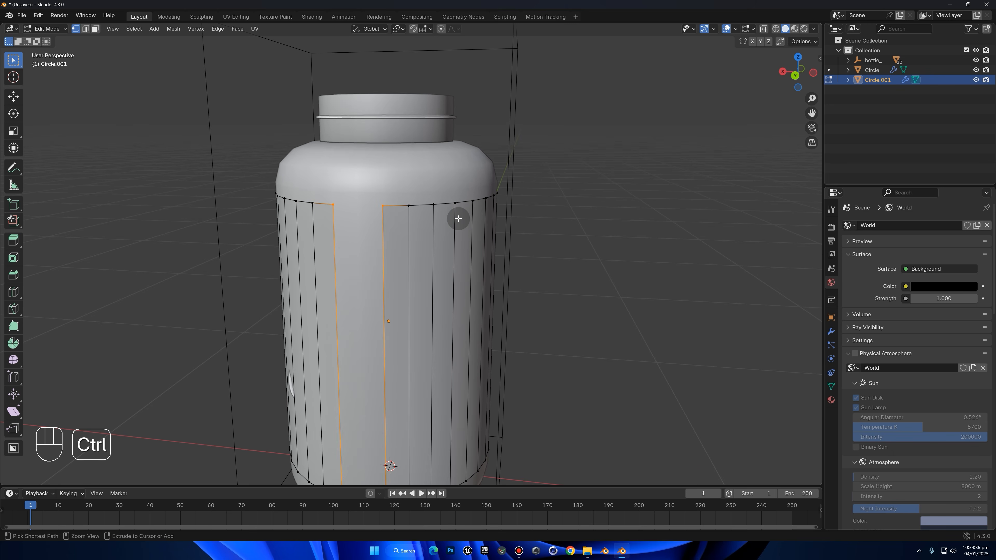
pyautogui.hotkey('shift', 'ctrl', 'b')
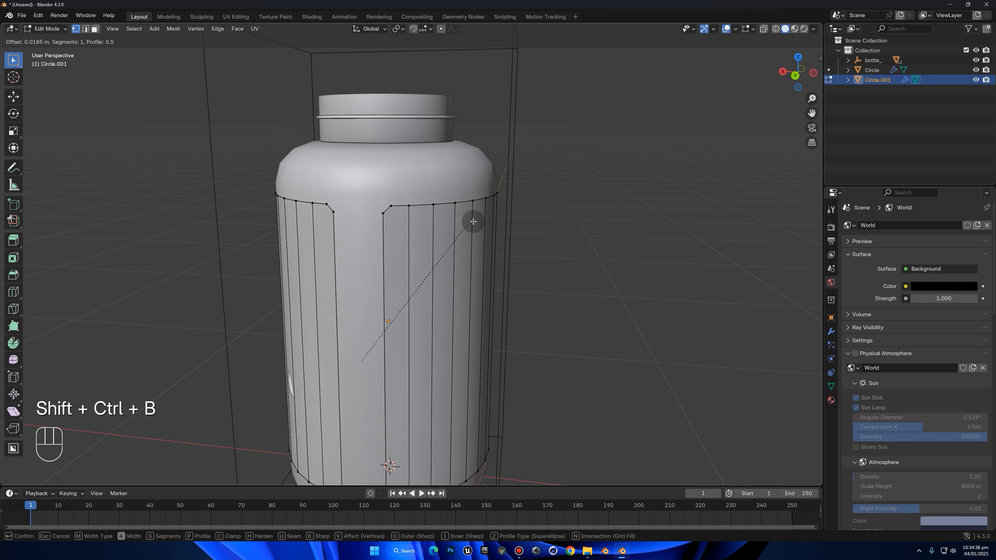
pyautogui.click(486, 227)
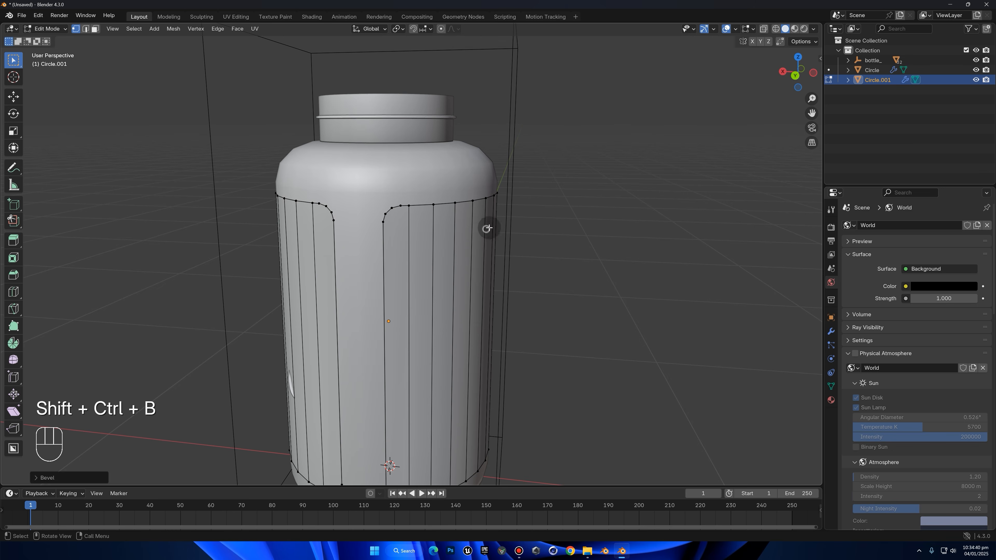
pyautogui.press('Tab')
# Add a Solidify modifier to the side-wall label
pyautogui.moveTo(624, 218); pyautogui.dragTo(841, 310, button='middle')
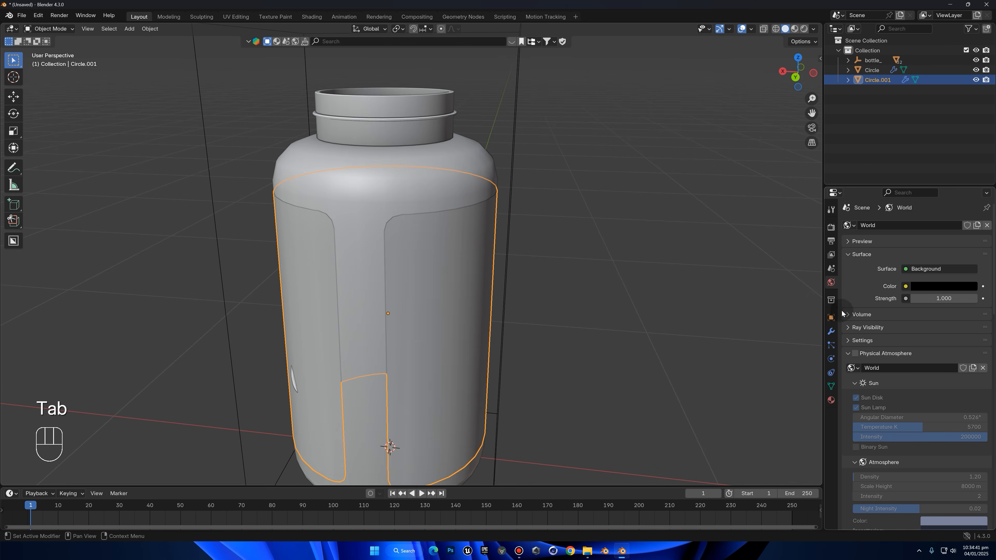
pyautogui.click(831, 330)
pyautogui.click(891, 228)
pyautogui.click(885, 229)
pyautogui.write('s')
pyautogui.click(815, 246)
pyautogui.scroll(4, 445, 214)
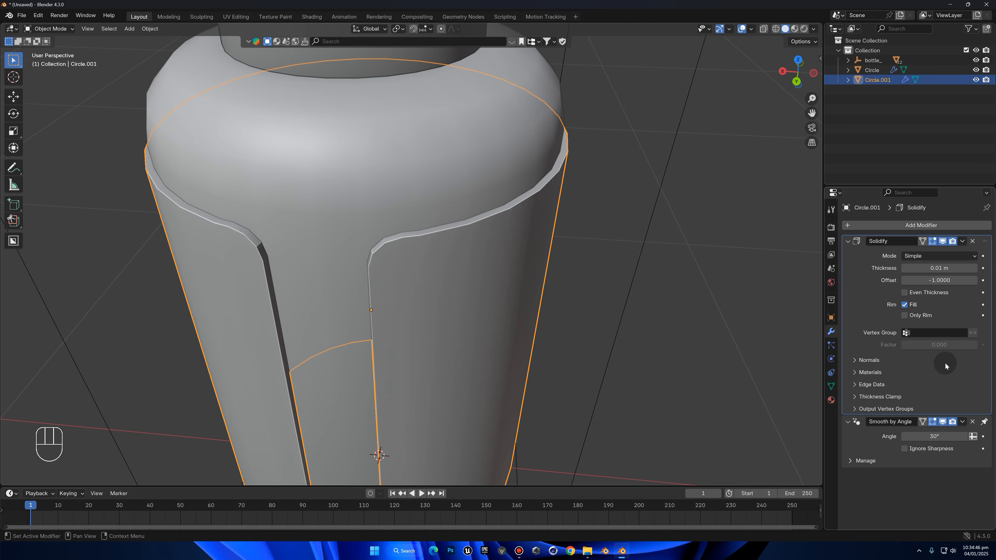
# Shade the label smooth and set its Solidify thickness to 0.005 m
pyautogui.rightClick(763, 197)
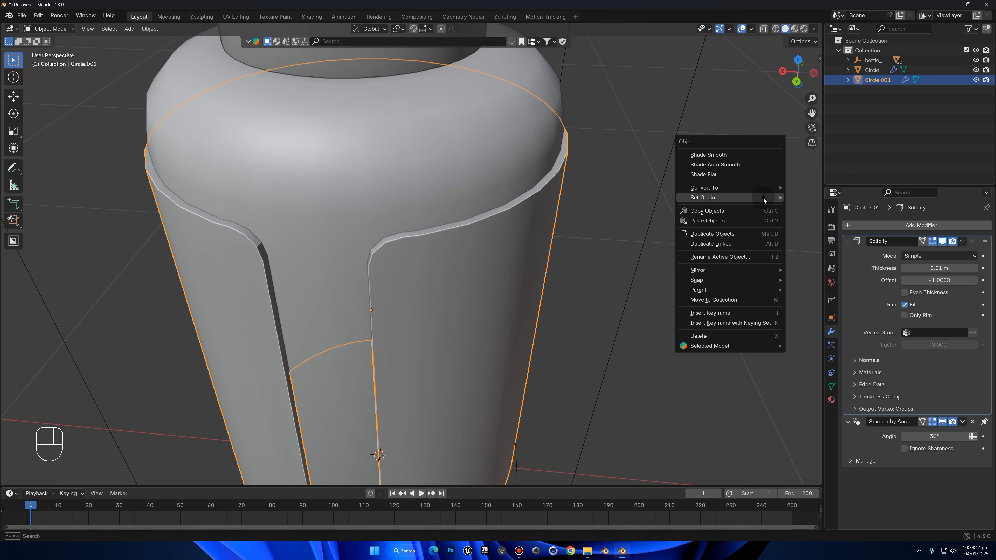
pyautogui.click(729, 157)
pyautogui.moveTo(940, 268)
pyautogui.keyDown('shift'); pyautogui.mouseDown()
pyautogui.moveTo(917, 268)
pyautogui.moveTo(952, 266)
pyautogui.mouseUp(); pyautogui.keyUp('shift')
pyautogui.click(953, 266)
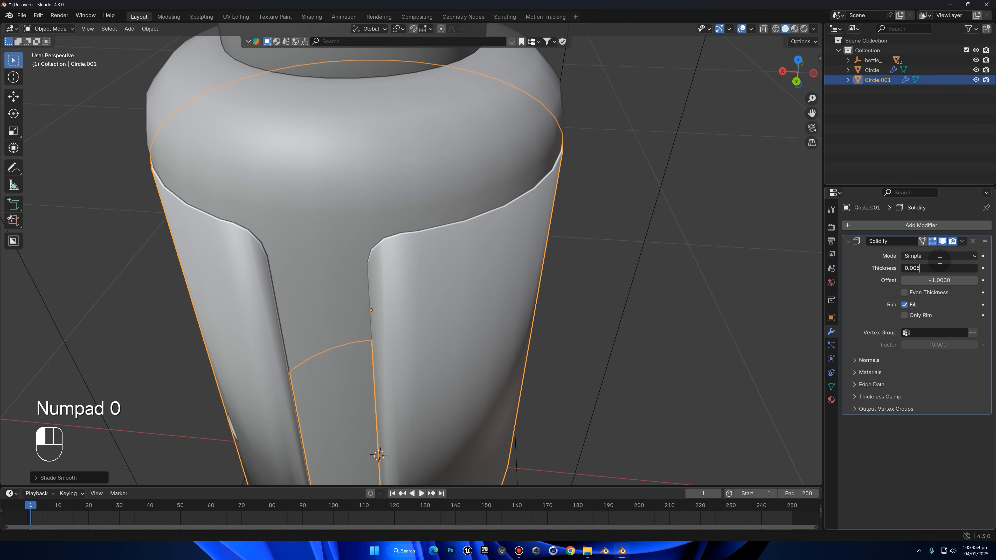
pyautogui.press('Return')
# Scale the label inward to about 0.995 with Z locked so it hugs the bottle
pyautogui.scroll(2, 746, 229)
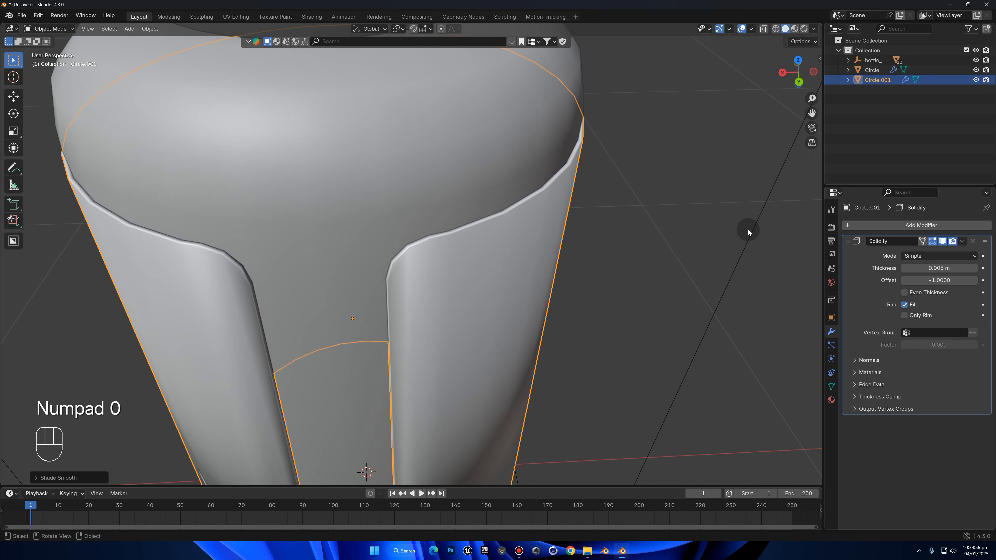
pyautogui.press('s')
pyautogui.hotkey('shift', 'z')
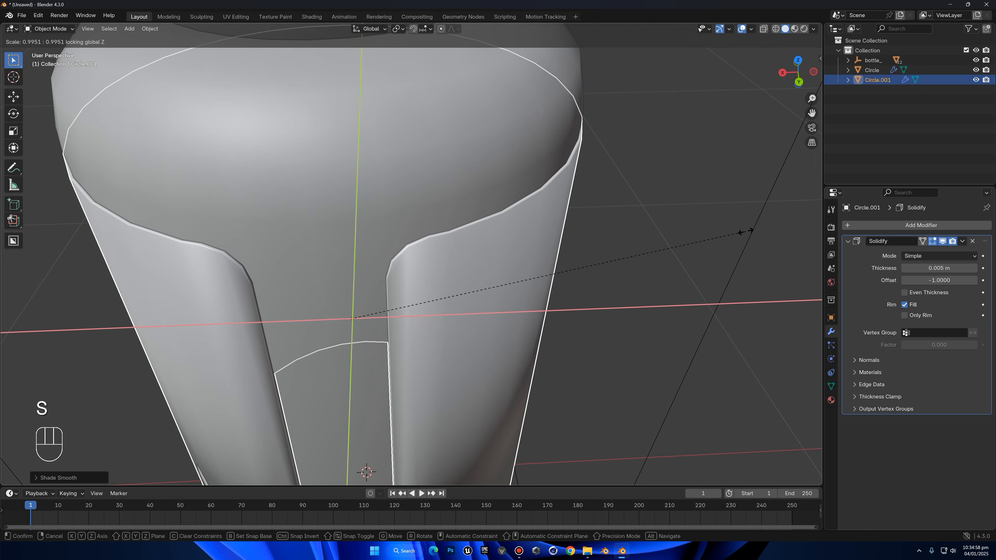
pyautogui.click(745, 231)
# Add a Subdivision Surface modifier to the label and place it above Solidify in the modifier stack
pyautogui.click(907, 224)
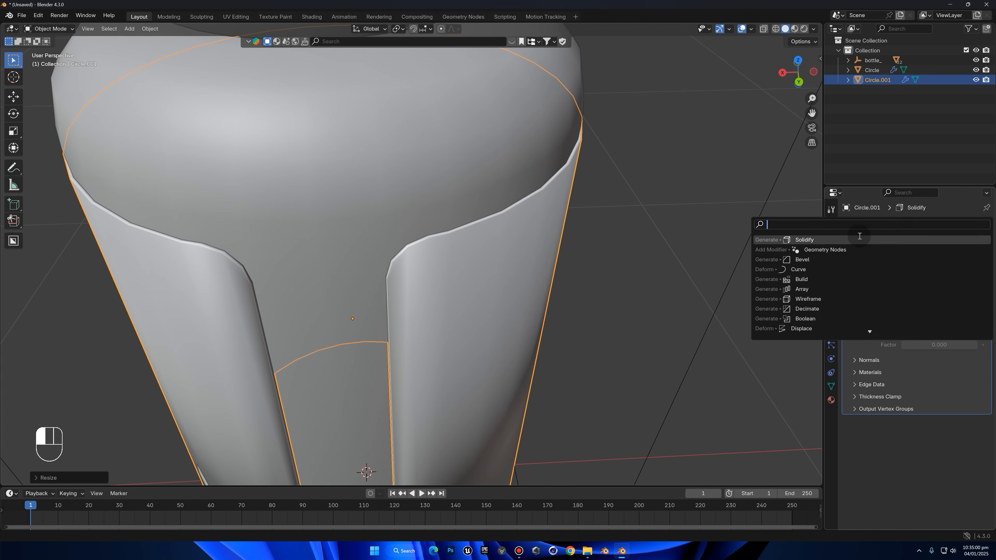
pyautogui.write('s')
pyautogui.click(831, 259)
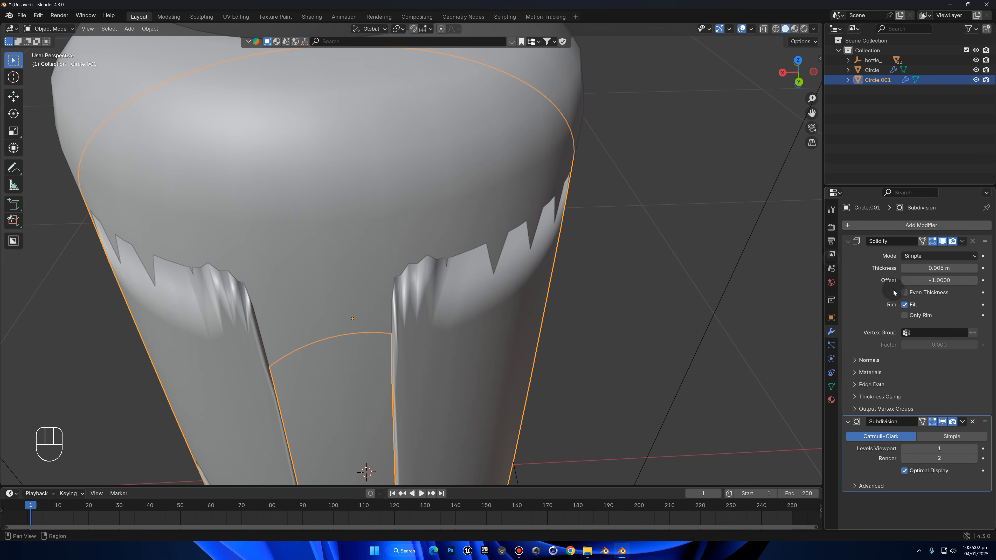
pyautogui.moveTo(993, 422); pyautogui.dragTo(899, 241)
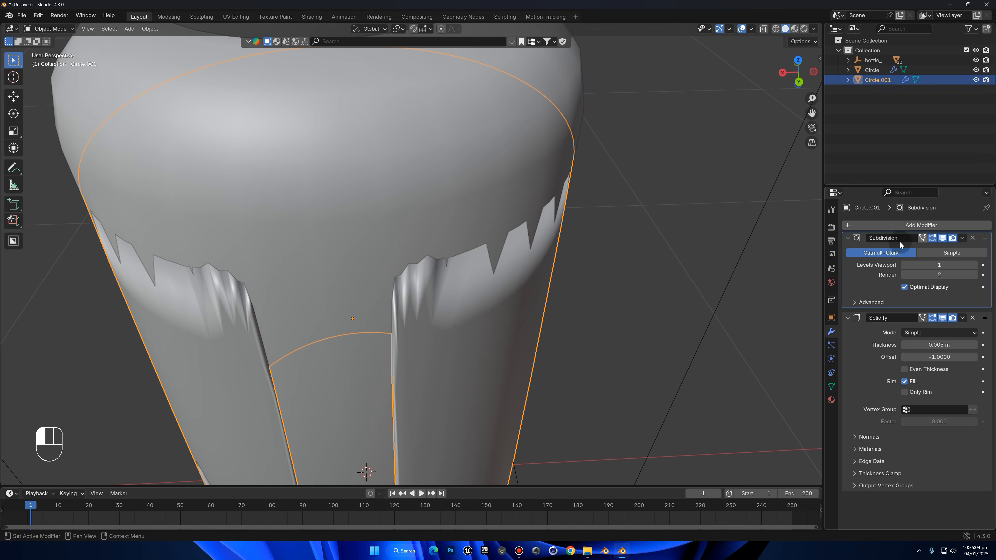
# Set the label's Subdivision viewport levels to 2
pyautogui.moveTo(656, 282); pyautogui.dragTo(655, 227, button='middle')
pyautogui.scroll(-6, 663, 239)
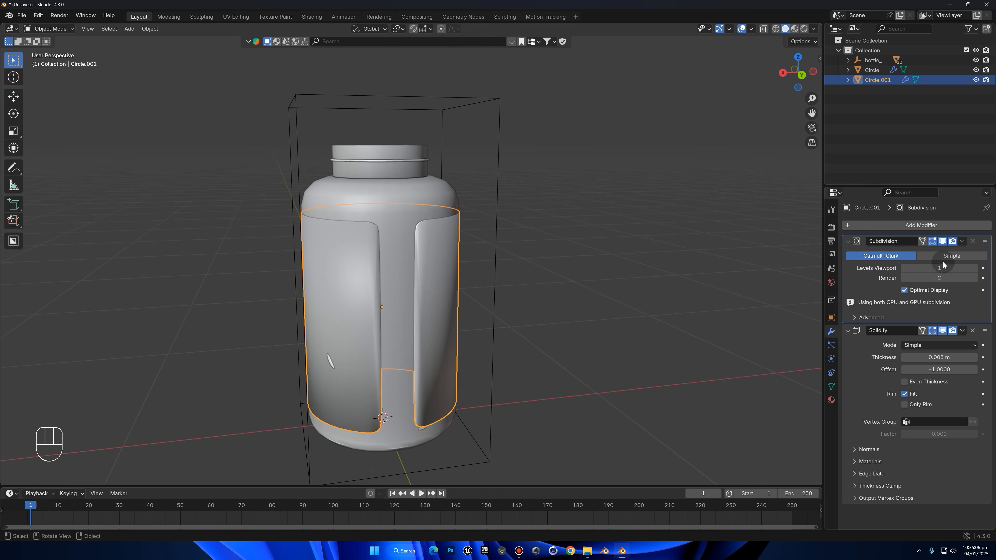
pyautogui.click(975, 267)
pyautogui.scroll(6, 635, 262)
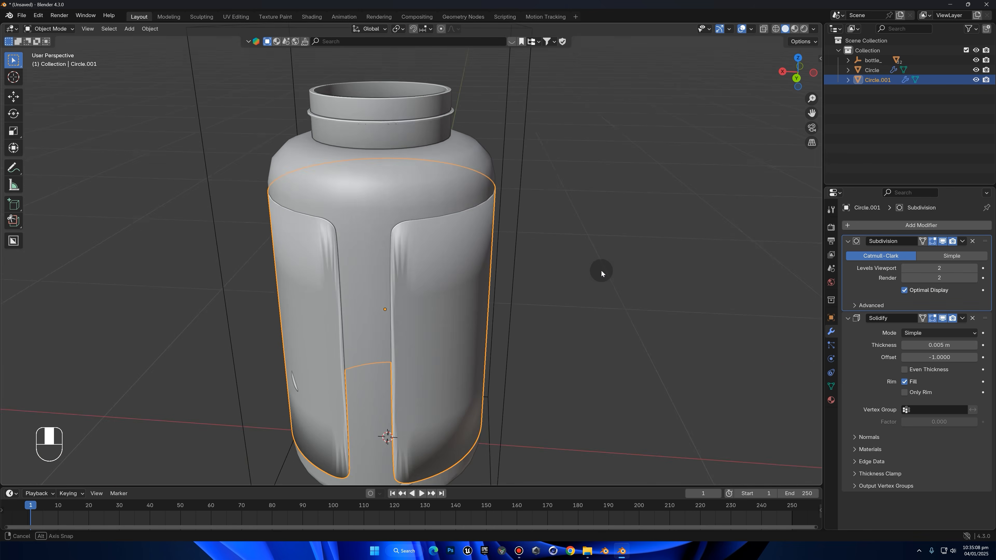
# Examine the label's mesh around its rounded corners in Edit Mode with X-ray display on
pyautogui.press('Tab')
pyautogui.press('Tab')
pyautogui.click(763, 28)
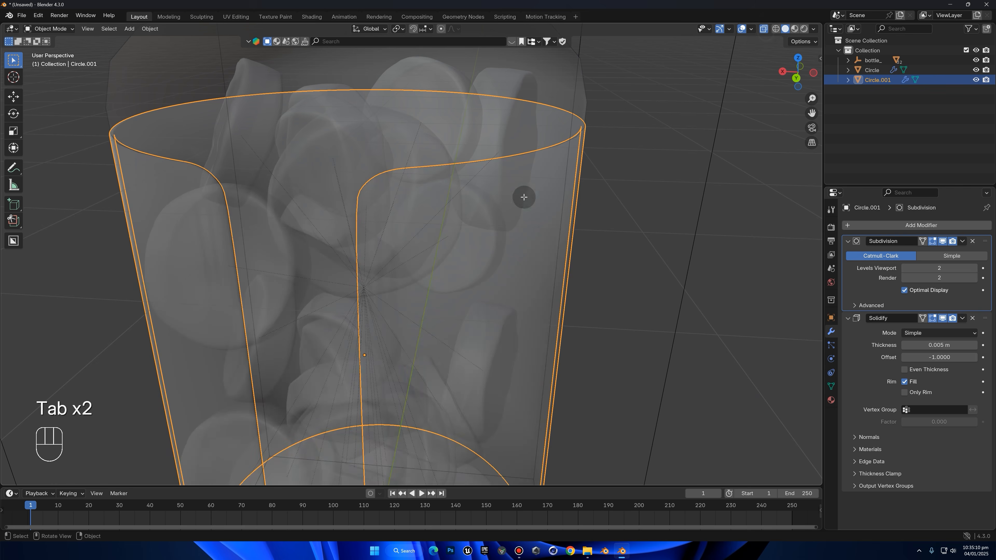
pyautogui.press('Tab')
pyautogui.moveTo(462, 212); pyautogui.dragTo(365, 202, button='middle')
pyautogui.scroll(-5, 413, 160)
pyautogui.scroll(-2, 429, 178)
pyautogui.moveTo(427, 178); pyautogui.dragTo(436, 202, button='middle')
pyautogui.press('Tab')
pyautogui.scroll(3, 658, 207)
pyautogui.click(762, 29)
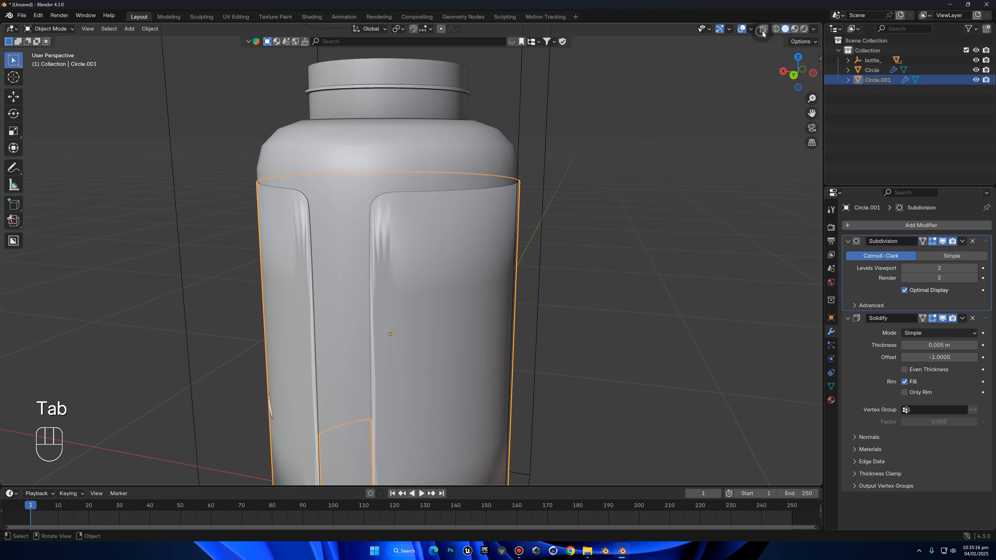
# Add a Bevel modifier to the label below Solidify
pyautogui.click(889, 225)
pyautogui.write('b')
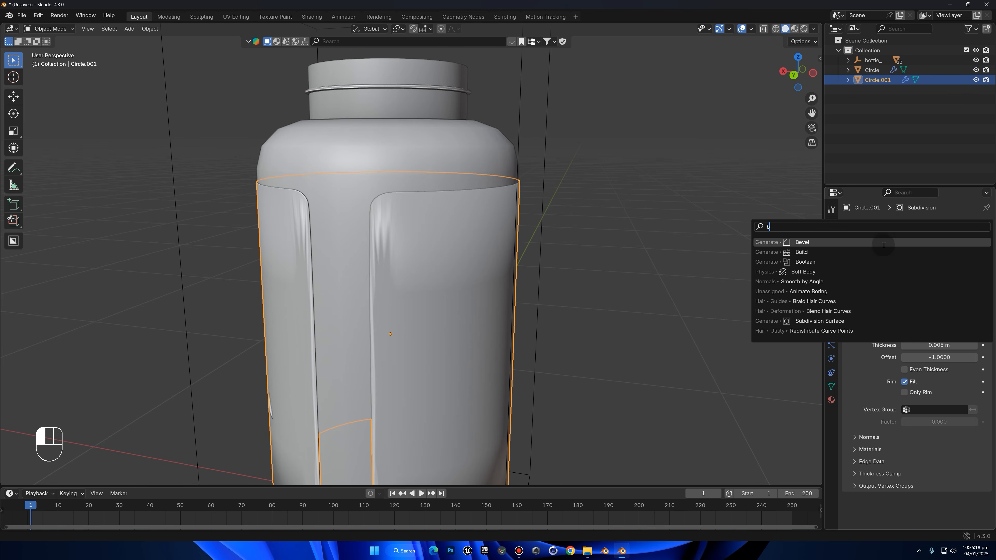
pyautogui.click(828, 242)
pyautogui.scroll(4, 674, 213)
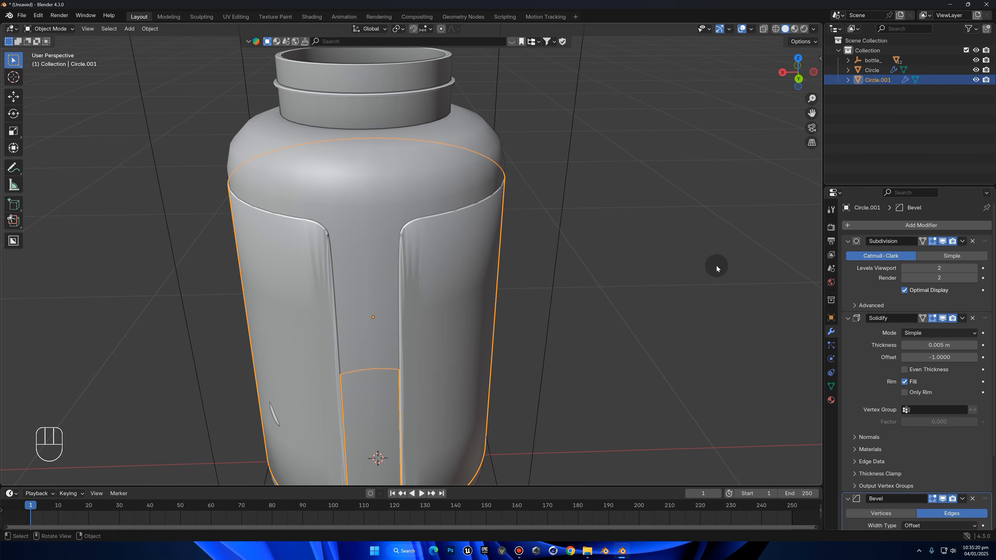
# Set the label's Bevel modifier to 3 segments and a 0.001 m amount, and place it between Subdivision and Solidify
pyautogui.moveTo(984, 499)
pyautogui.mouseDown()
pyautogui.moveTo(943, 274)
pyautogui.moveTo(952, 273)
pyautogui.moveTo(920, 177)
pyautogui.moveTo(904, 194)
pyautogui.mouseUp()
pyautogui.scroll(5, 941, 240)
pyautogui.moveTo(963, 277); pyautogui.dragTo(939, 276)
pyautogui.click(964, 277)
pyautogui.write('0.01')
pyautogui.press('Return')
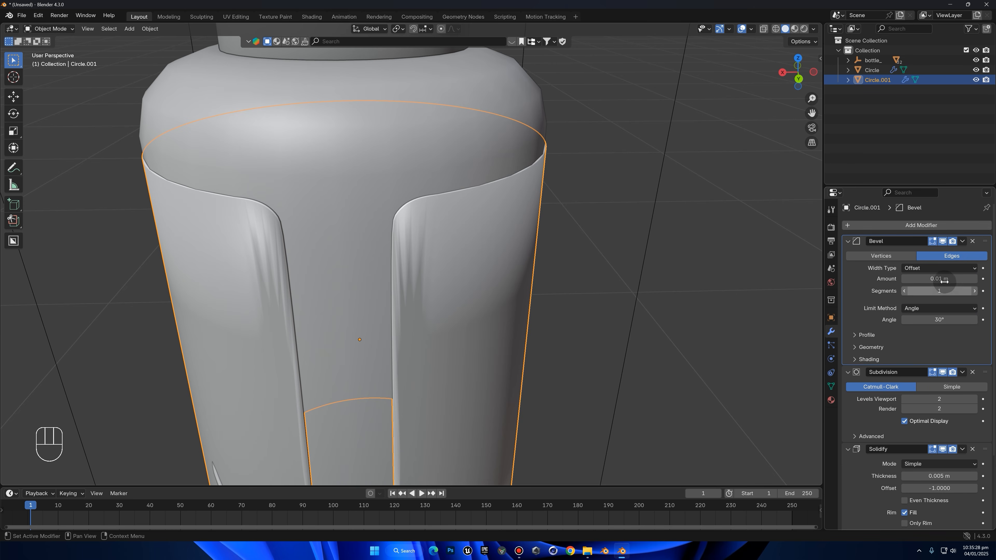
pyautogui.moveTo(969, 290); pyautogui.dragTo(990, 290)
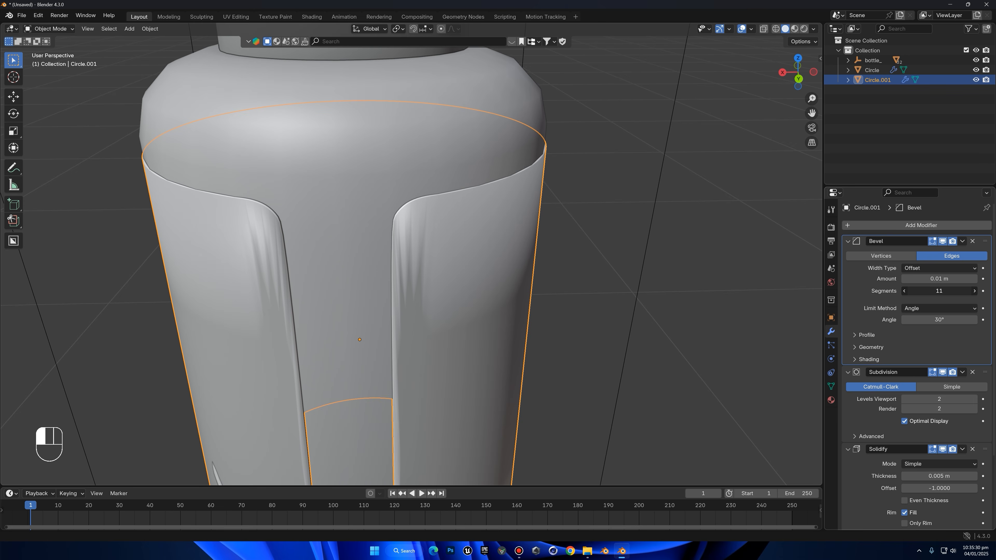
pyautogui.click(974, 291)
pyautogui.click(974, 291)
pyautogui.click(959, 277)
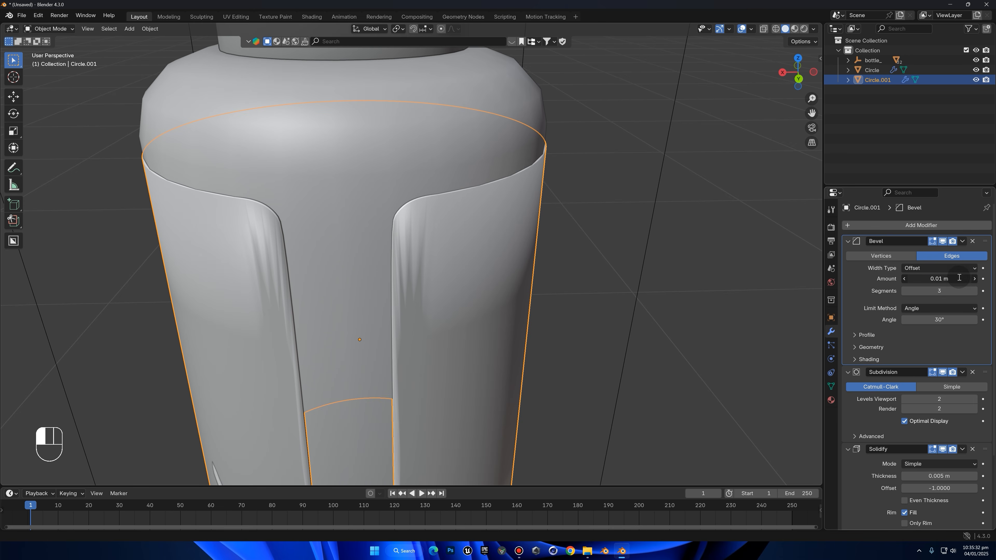
pyautogui.write('0.001')
pyautogui.press('Return')
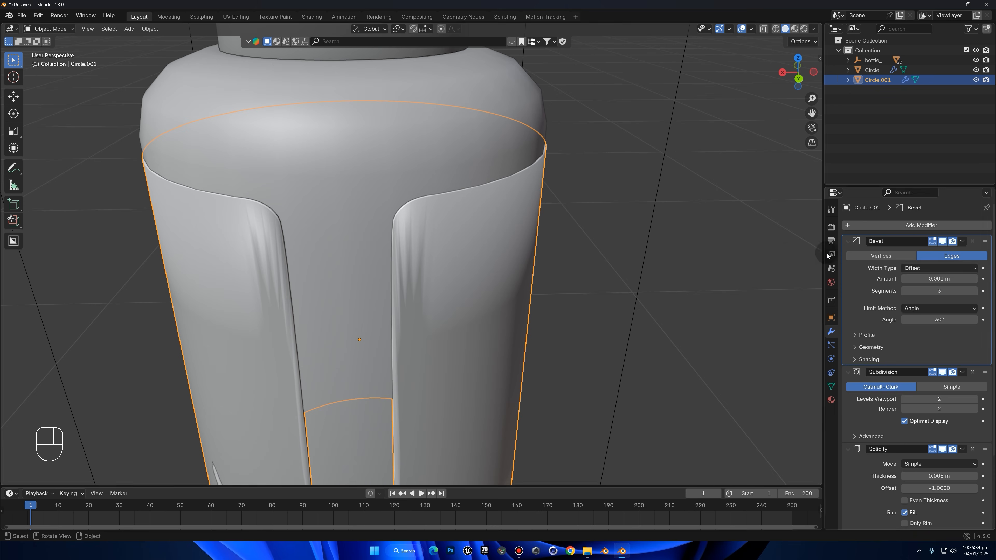
pyautogui.moveTo(985, 241); pyautogui.dragTo(976, 385)
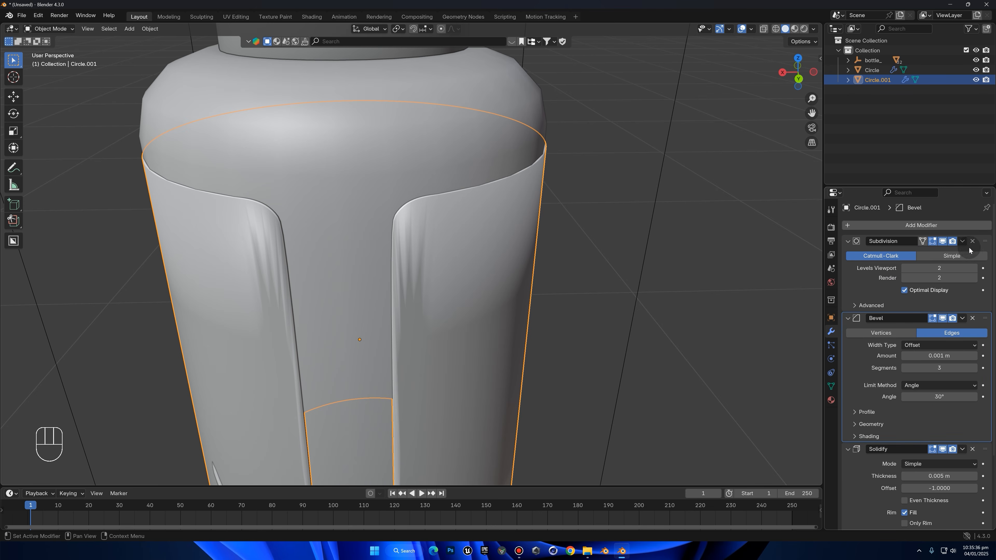
pyautogui.moveTo(748, 232); pyautogui.dragTo(723, 230, button='middle')
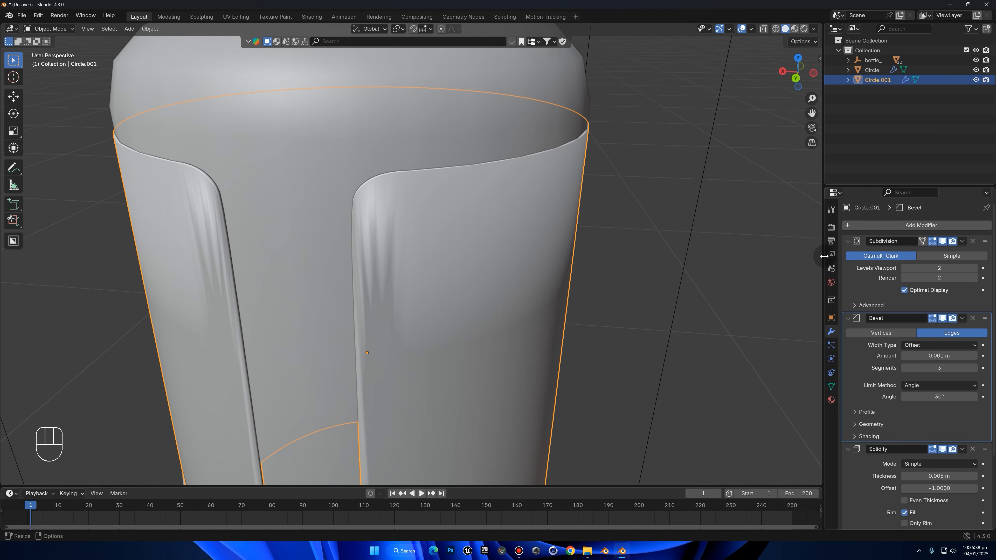
# Add a horizontal loop cut around the label's mesh close to its upper edge, beside the rounded corners
pyautogui.press('Tab')
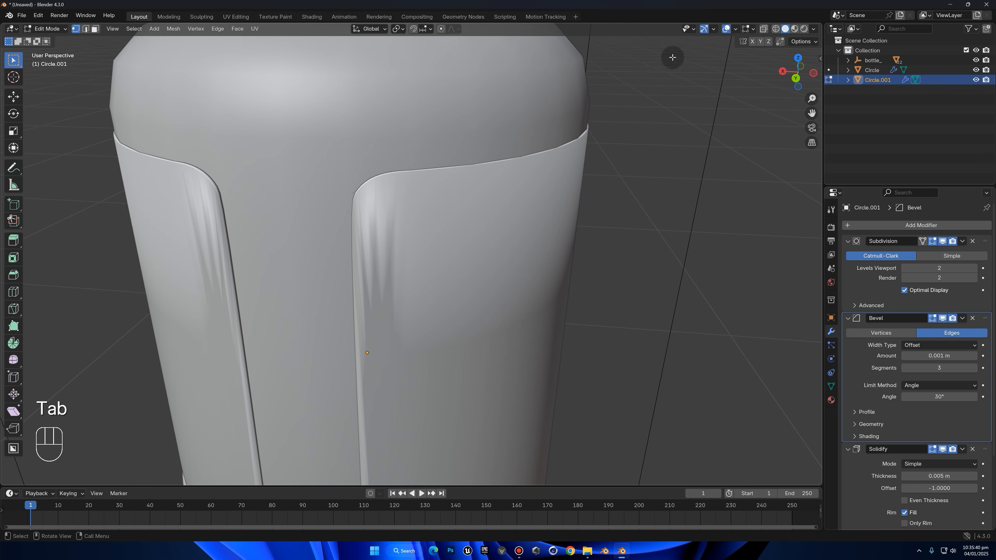
pyautogui.click(765, 31)
pyautogui.click(795, 78)
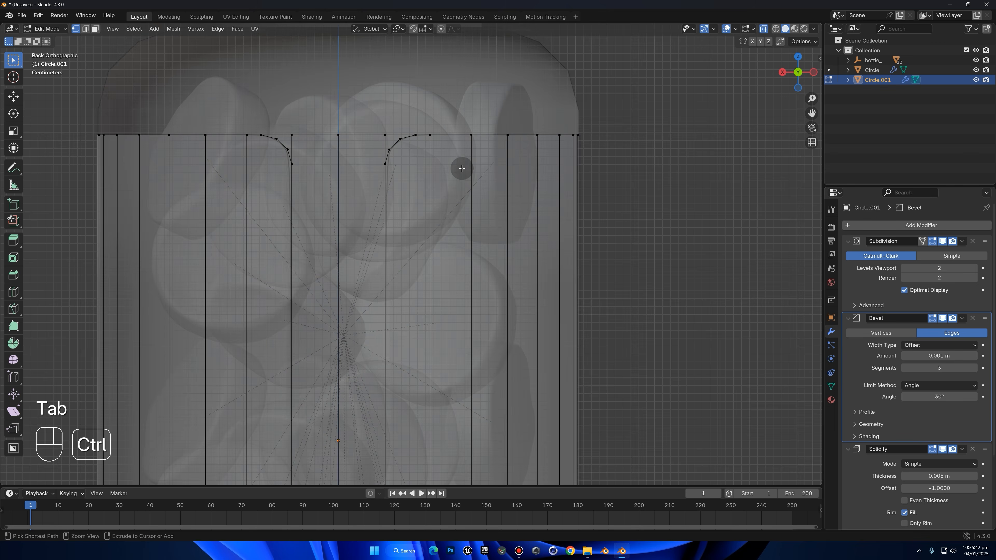
pyautogui.hotkey('ctrl', 'r')
pyautogui.moveTo(461, 160); pyautogui.dragTo(493, 231, button='middle')
pyautogui.hotkey('ctrl', 'r')
pyautogui.click(494, 231)
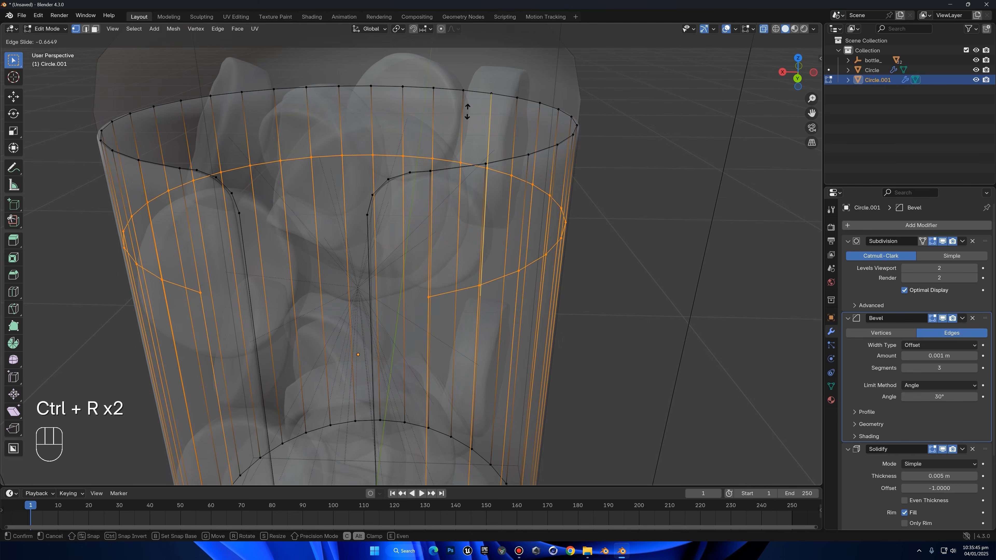
pyautogui.click(455, 72)
# Bevel the new edge loop with 2 segments and an offset of about 0.02 m
pyautogui.hotkey('ctrl', 'b')
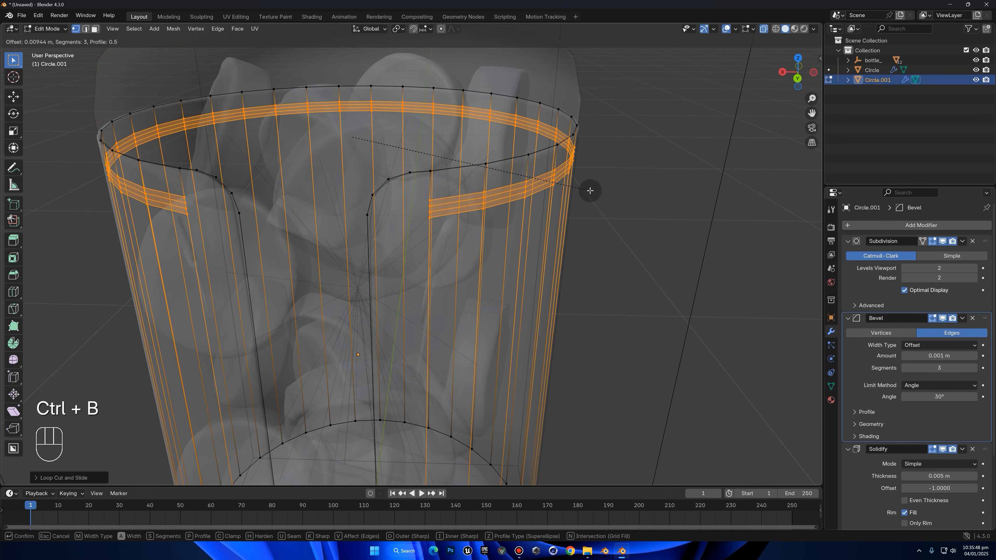
pyautogui.scroll(-2, 591, 190)
pyautogui.scroll(1, 593, 191)
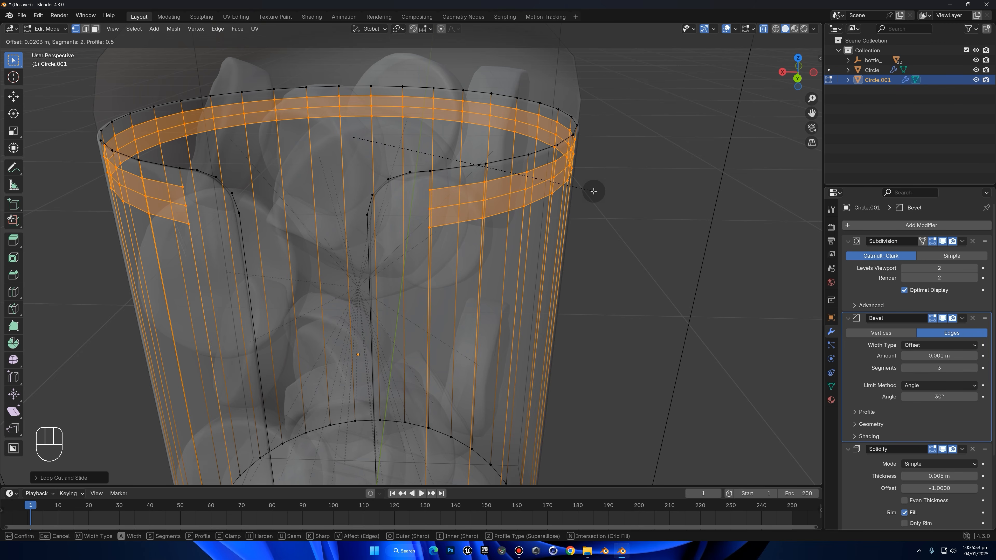
pyautogui.click(594, 189)
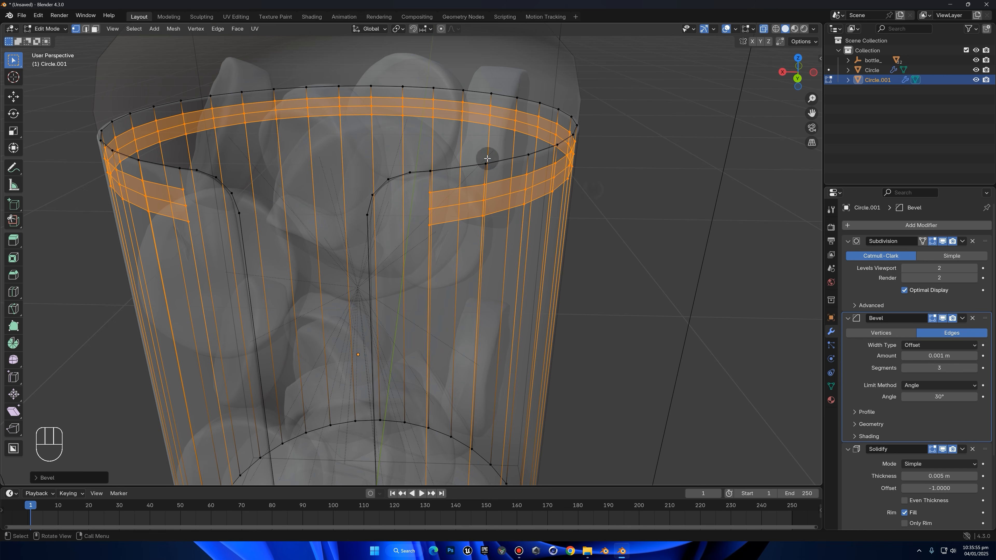
# Connect the vertices of the label's upper right rounded corner to the adjacent ends of the three new edge loops
pyautogui.click(416, 172)
pyautogui.keyDown('shift'); pyautogui.click(452, 191); pyautogui.keyUp('shift')
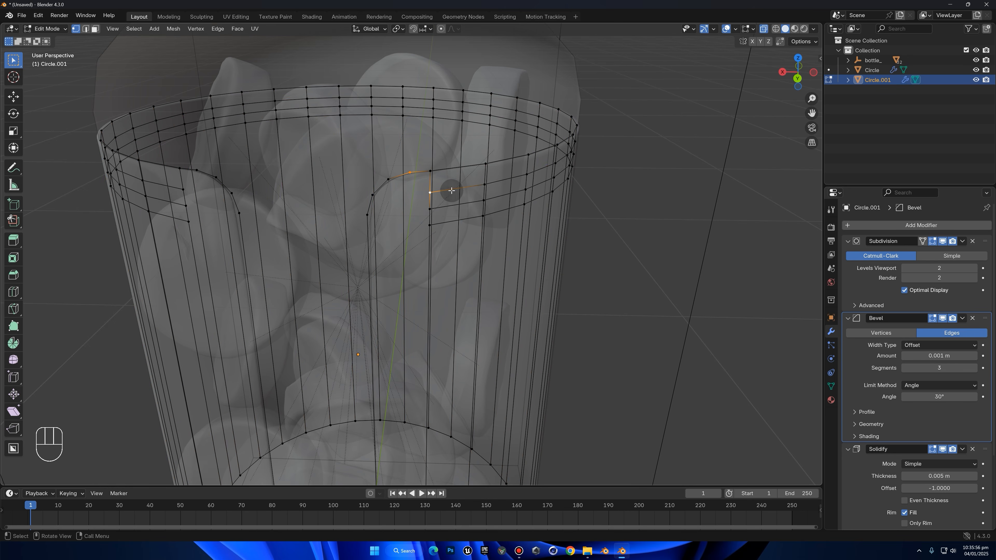
pyautogui.keyDown('shift'); pyautogui.click(430, 209); pyautogui.keyUp('shift')
pyautogui.press('j')
pyautogui.click(375, 201)
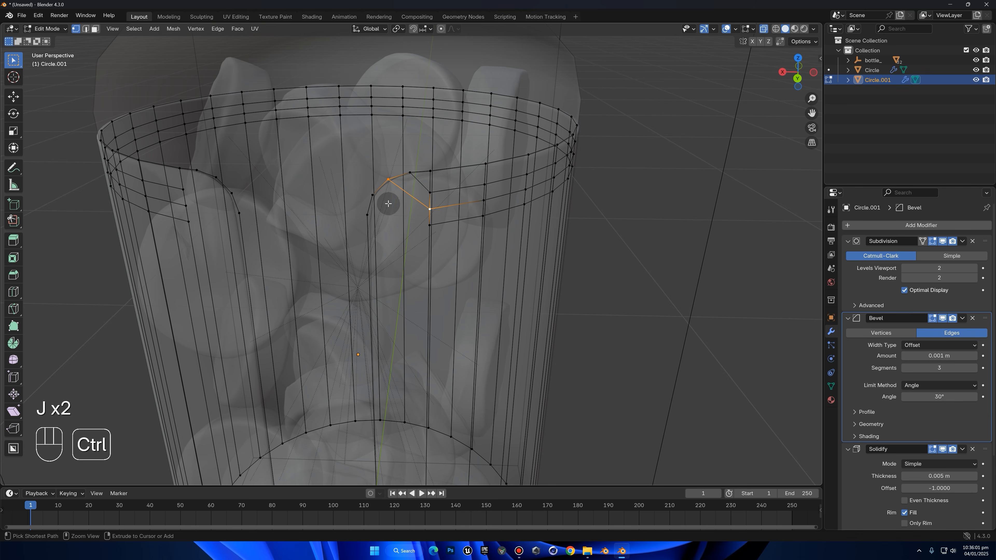
pyautogui.keyDown('shift'); pyautogui.click(432, 231); pyautogui.keyUp('shift')
pyautogui.hotkey('shift', 'j')
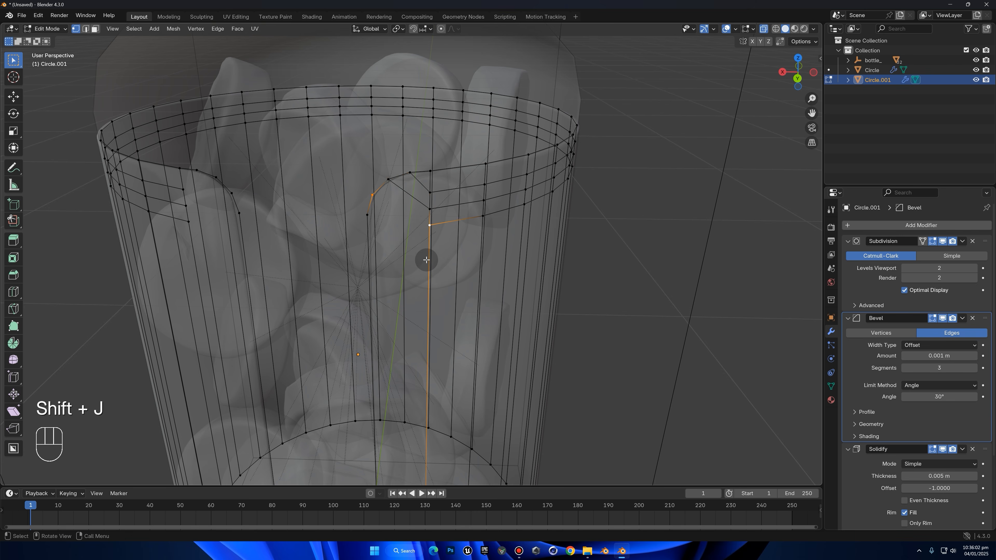
pyautogui.press('h')
pyautogui.hotkey('ctrl', 'z')
pyautogui.press('j')
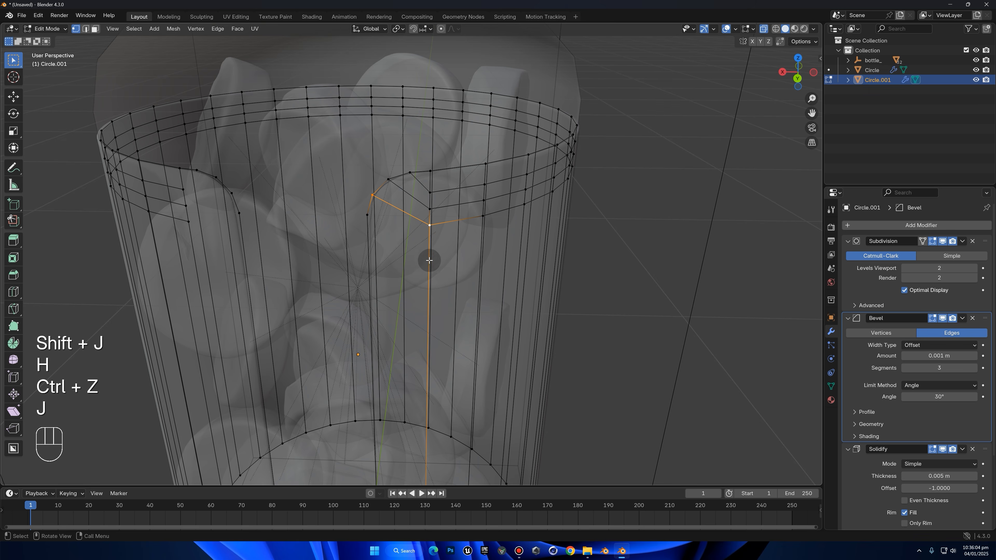
pyautogui.hotkey('ctrl', 't')
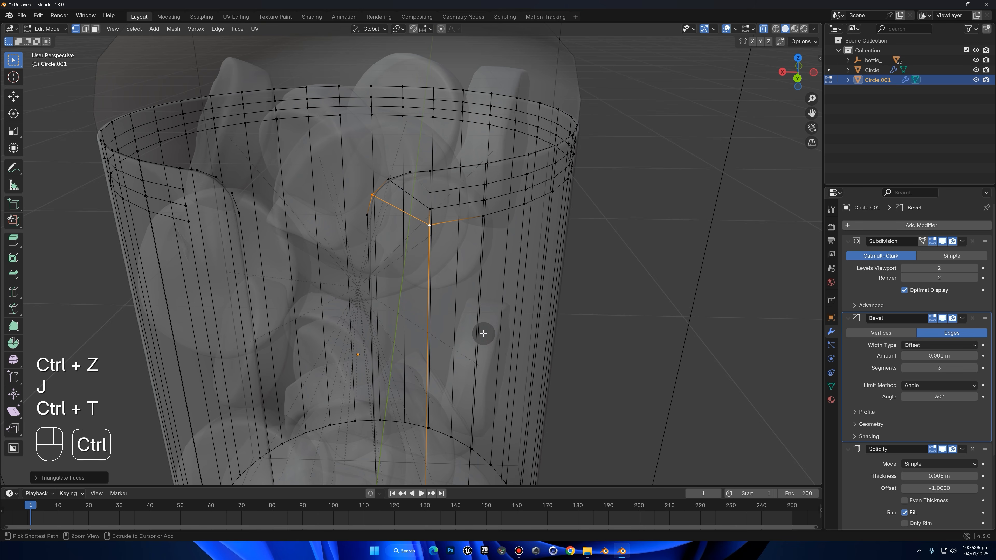
# Add another loop cut just below the beveled loops and connect its end to the rounded corner's lowest vertex
pyautogui.hotkey('ctrl', 'r')
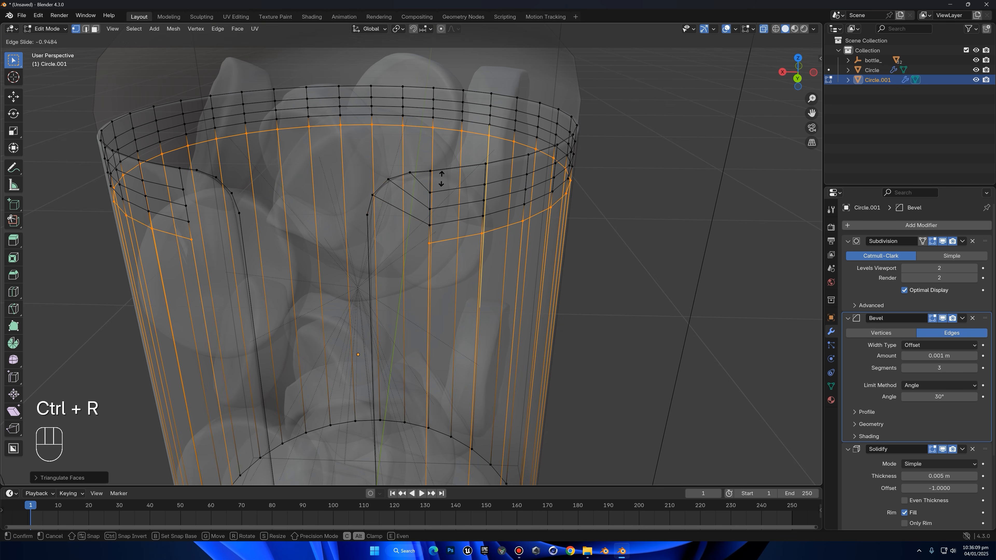
pyautogui.click(441, 179)
pyautogui.click(372, 211)
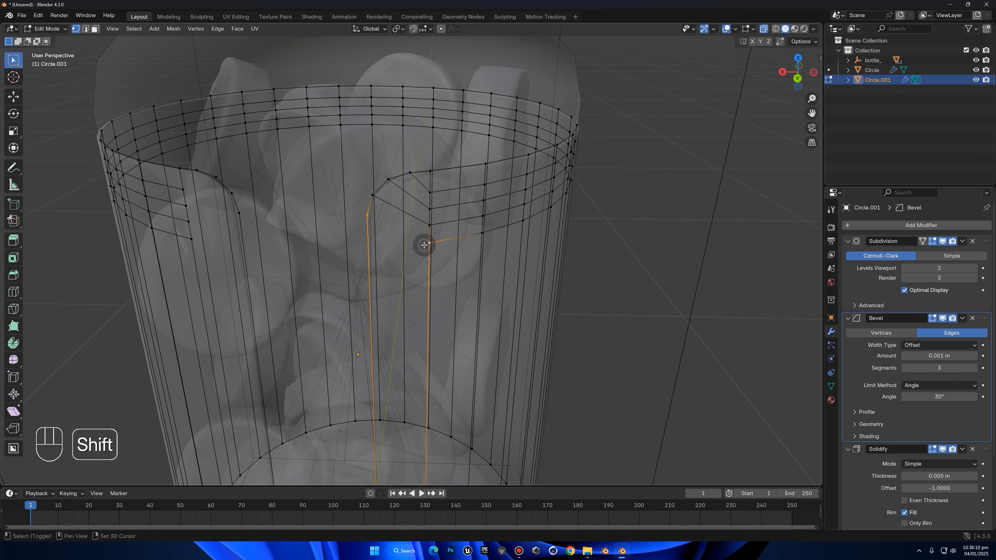
pyautogui.click(765, 29)
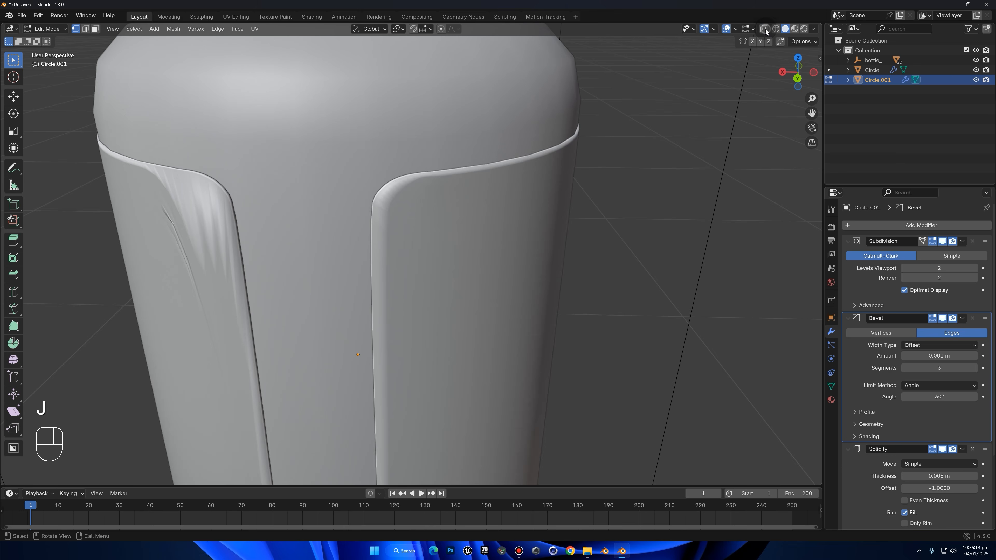
# Examine the label's shading around the reworked corner and the remaining rounded corners from several angles
pyautogui.press('Tab')
pyautogui.scroll(-5, 554, 200)
pyautogui.scroll(-3, 408, 257)
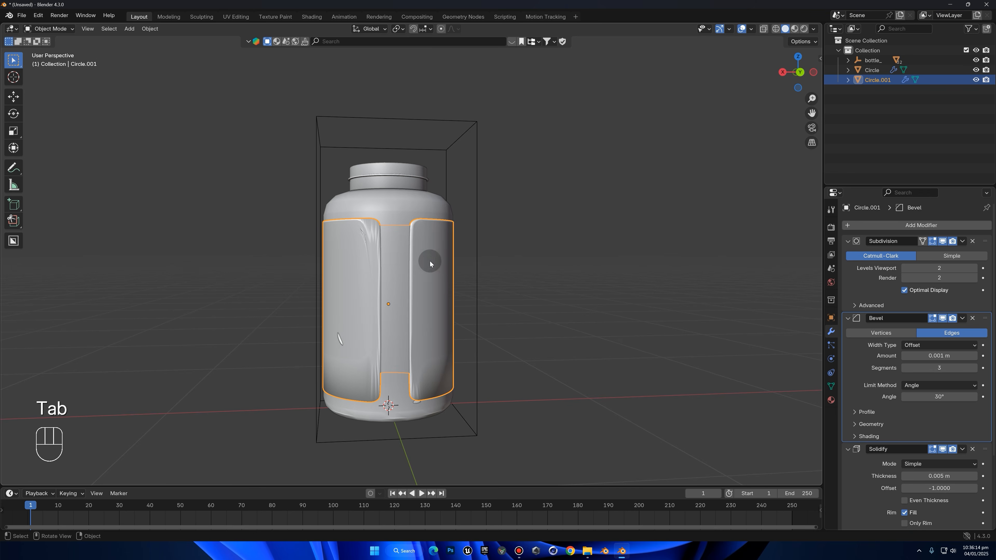
pyautogui.moveTo(430, 260); pyautogui.dragTo(434, 239, button='middle')
pyautogui.press('Tab')
pyautogui.keyDown('shift'); pyautogui.moveTo(487, 296); pyautogui.dragTo(490, 227, button='middle'); pyautogui.keyUp('shift')
pyautogui.moveTo(492, 275); pyautogui.dragTo(403, 245, button='middle')
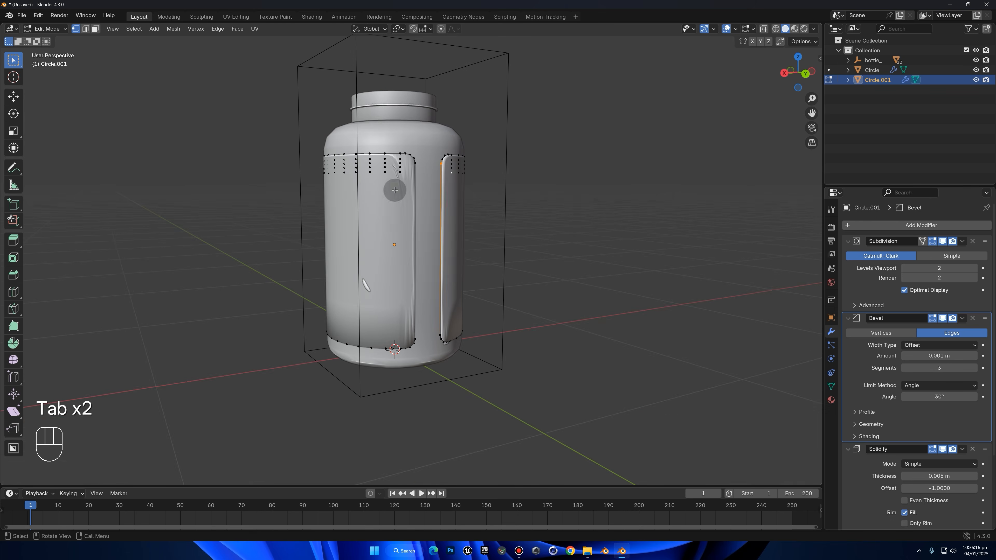
pyautogui.scroll(2, 423, 192)
pyautogui.keyDown('shift'); pyautogui.moveTo(564, 123); pyautogui.dragTo(610, 209, button='middle'); pyautogui.keyUp('shift')
pyautogui.scroll(3, 538, 167)
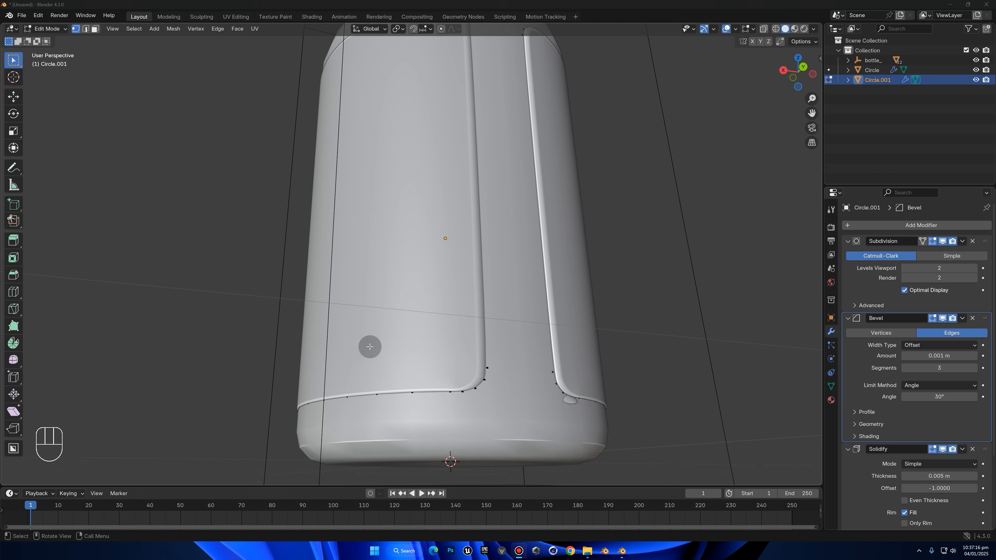
pyautogui.moveTo(367, 344); pyautogui.dragTo(632, 203, button='middle')
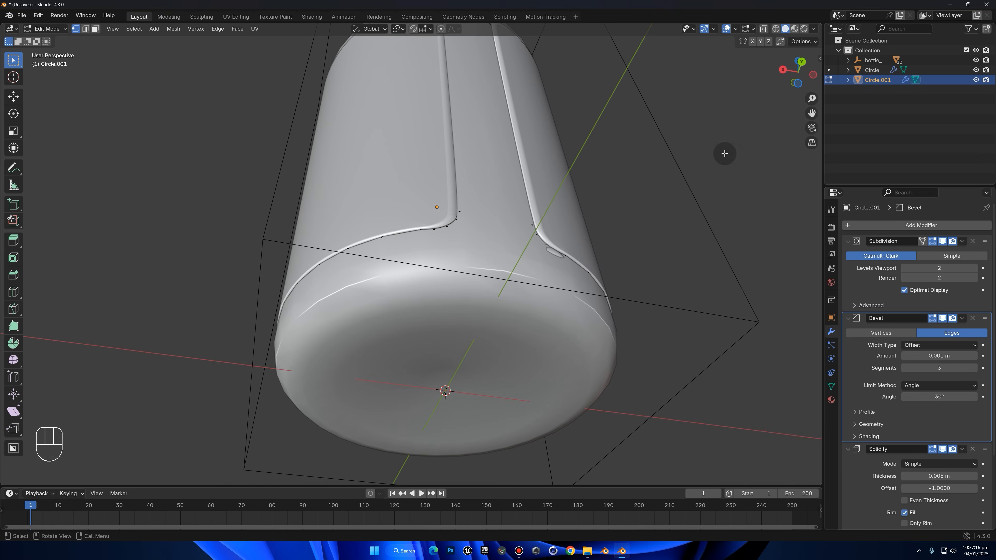
# Inspect the label's corner topology with X-ray on, and check its smoothed surface in Object Mode
pyautogui.click(766, 35)
pyautogui.scroll(4, 573, 223)
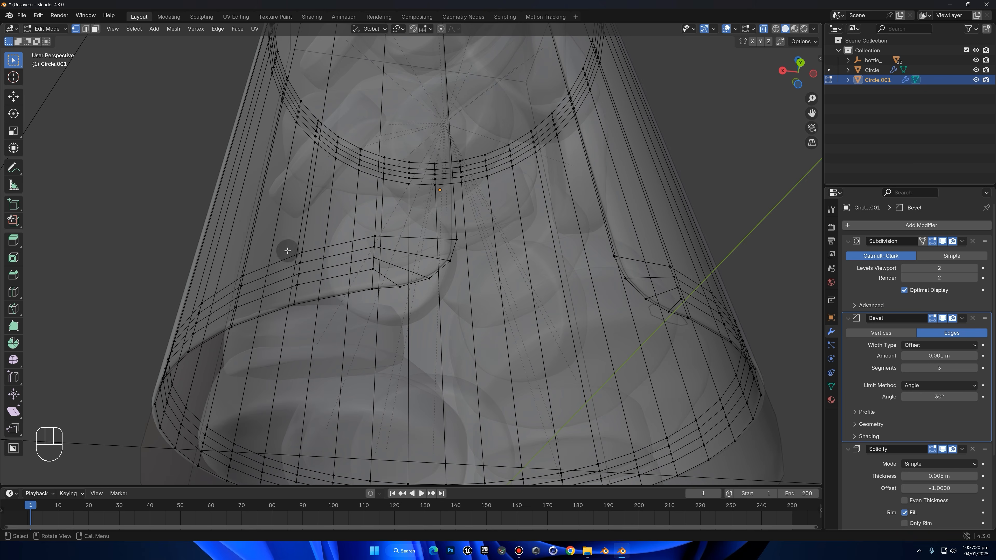
pyautogui.scroll(-8, 607, 286)
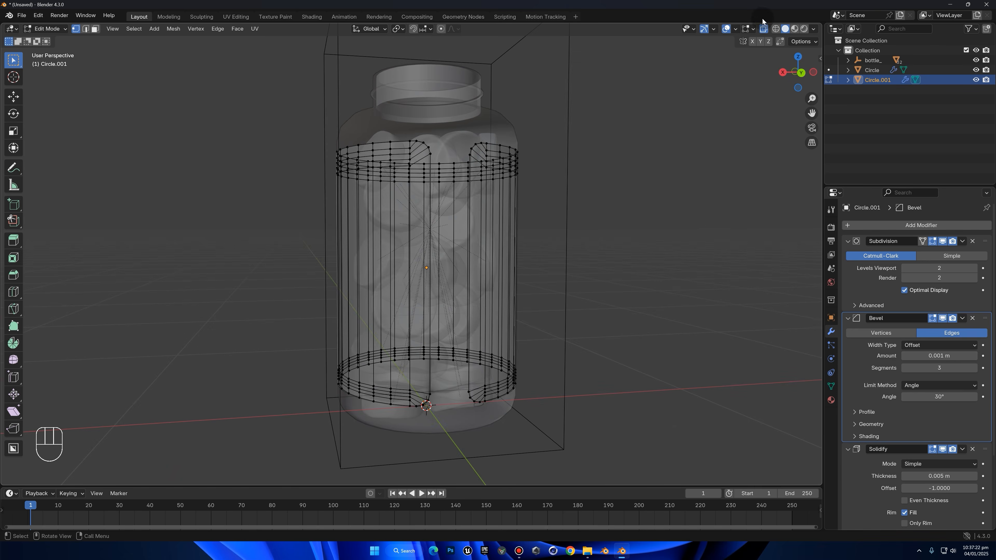
pyautogui.press('Tab')
pyautogui.click(763, 28)
pyautogui.moveTo(632, 169); pyautogui.dragTo(705, 228, button='middle')
pyautogui.scroll(3, 719, 222)
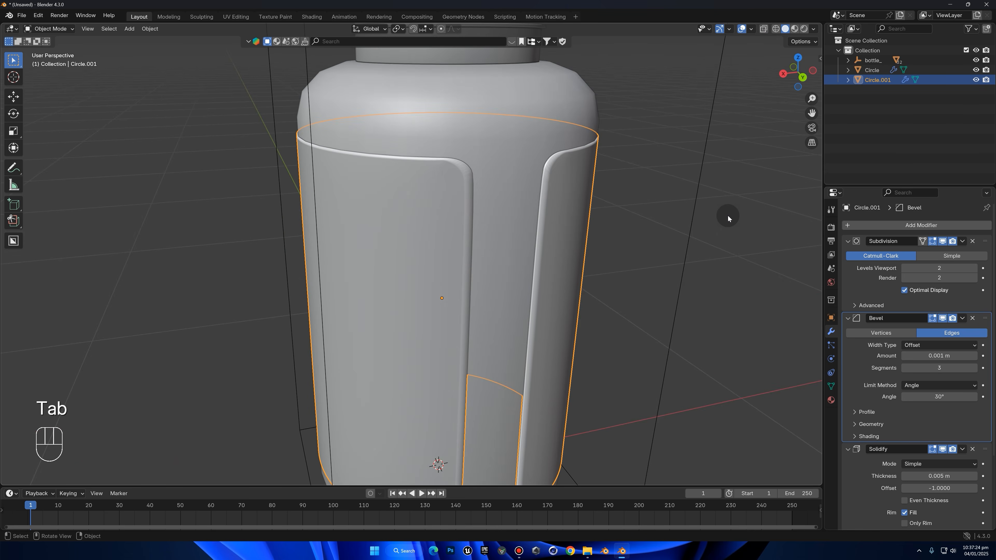
pyautogui.click(745, 203)
pyautogui.scroll(-6, 443, 243)
pyautogui.moveTo(368, 246); pyautogui.dragTo(506, 235, button='middle')
pyautogui.scroll(3, 420, 234)
# Select the bottle body and open its mesh in Edit Mode around the neck
pyautogui.click(470, 172)
pyautogui.keyDown('shift'); pyautogui.moveTo(523, 132); pyautogui.dragTo(477, 231, button='middle'); pyautogui.keyUp('shift')
pyautogui.moveTo(476, 230); pyautogui.dragTo(463, 236, button='middle')
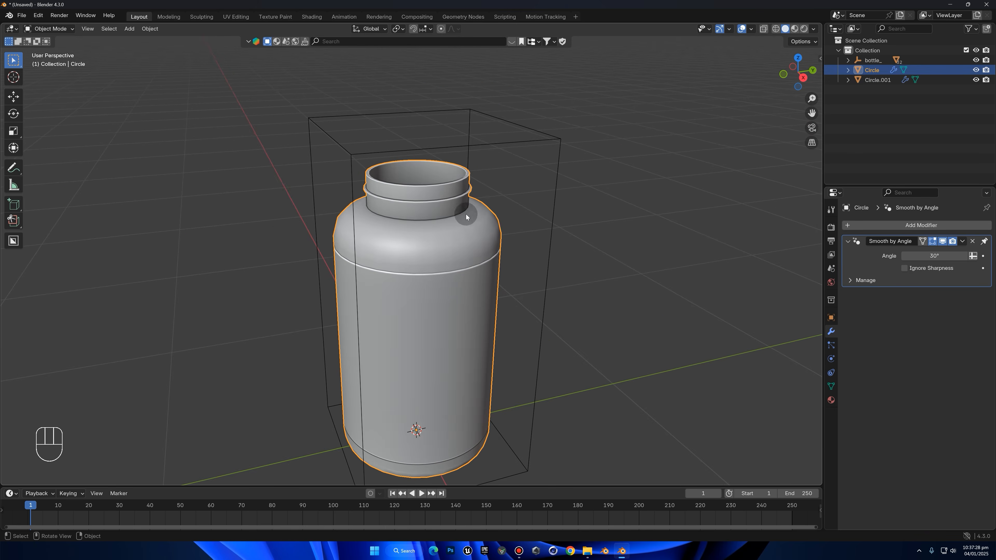
pyautogui.scroll(3, 467, 231)
pyautogui.keyDown('shift'); pyautogui.moveTo(528, 155); pyautogui.dragTo(544, 212, button='middle'); pyautogui.keyUp('shift')
pyautogui.scroll(3, 737, 182)
pyautogui.press('Tab')
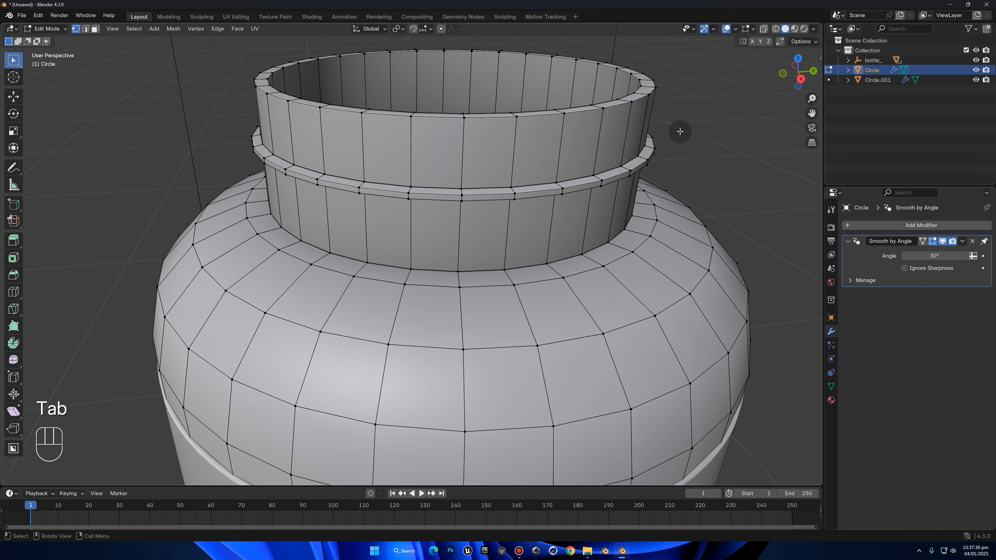
# Select all vertices of the bottle's neck ring through the mesh and scale them slightly taller along Z
pyautogui.click(800, 78)
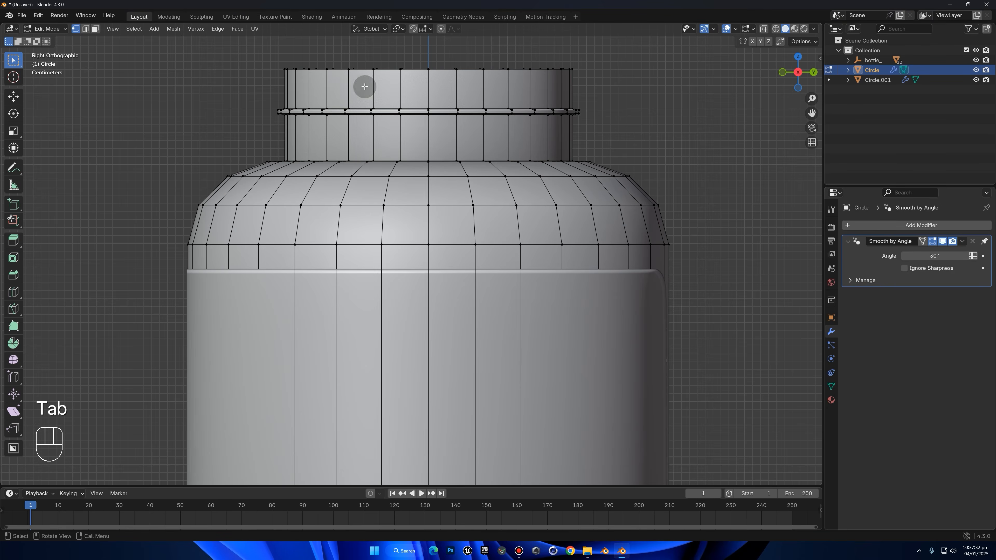
pyautogui.click(763, 29)
pyautogui.moveTo(706, 78); pyautogui.dragTo(261, 147)
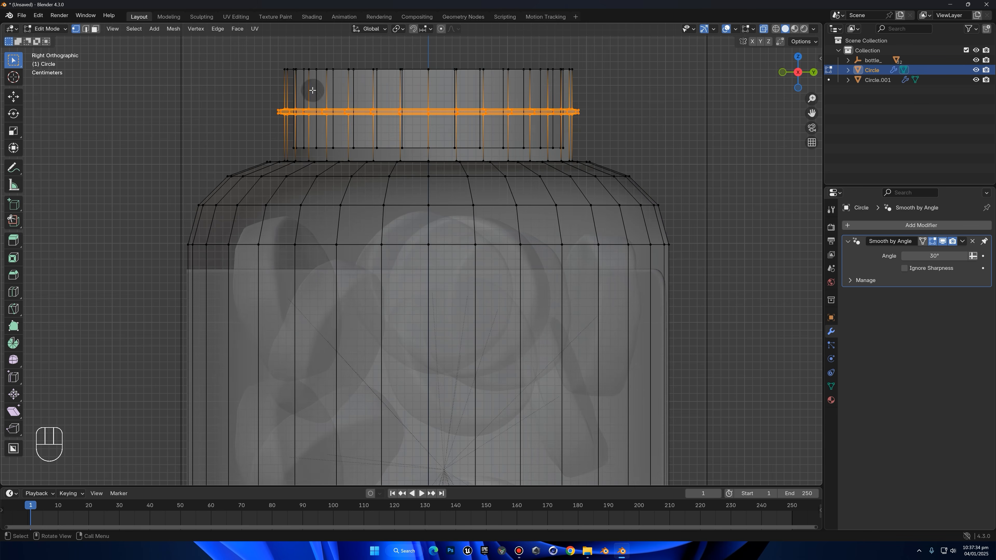
pyautogui.scroll(2, 759, 111)
pyautogui.keyDown('shift'); pyautogui.moveTo(760, 112); pyautogui.dragTo(729, 149, button='middle'); pyautogui.keyUp('shift')
pyautogui.press('s')
pyautogui.press('z')
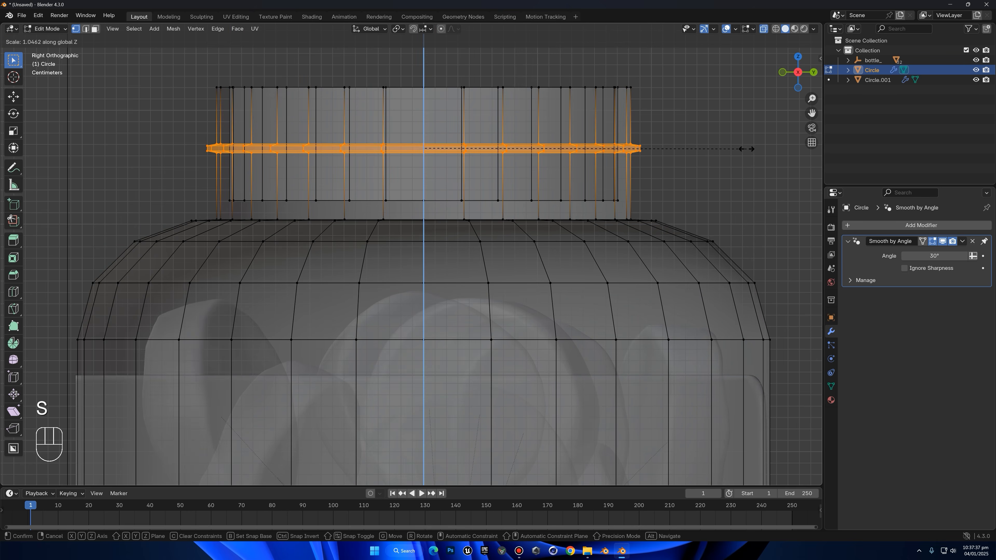
pyautogui.click(821, 149)
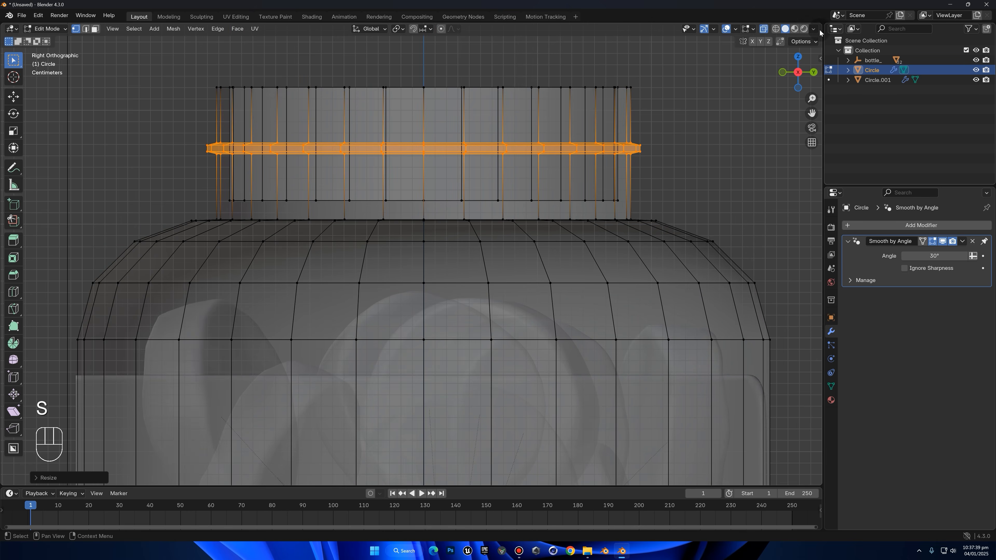
pyautogui.click(766, 29)
pyautogui.click(701, 103)
# Select the outer face loop of the bottle's neck ring and scale it outward to about 1.045, excluding Z
pyautogui.press('Tab')
pyautogui.moveTo(716, 118); pyautogui.dragTo(587, 250, button='middle')
pyautogui.scroll(-3, 635, 208)
pyautogui.press('Tab')
pyautogui.scroll(5, 565, 231)
pyautogui.press('3')
pyautogui.keyDown('alt'); pyautogui.click(547, 214); pyautogui.keyUp('alt')
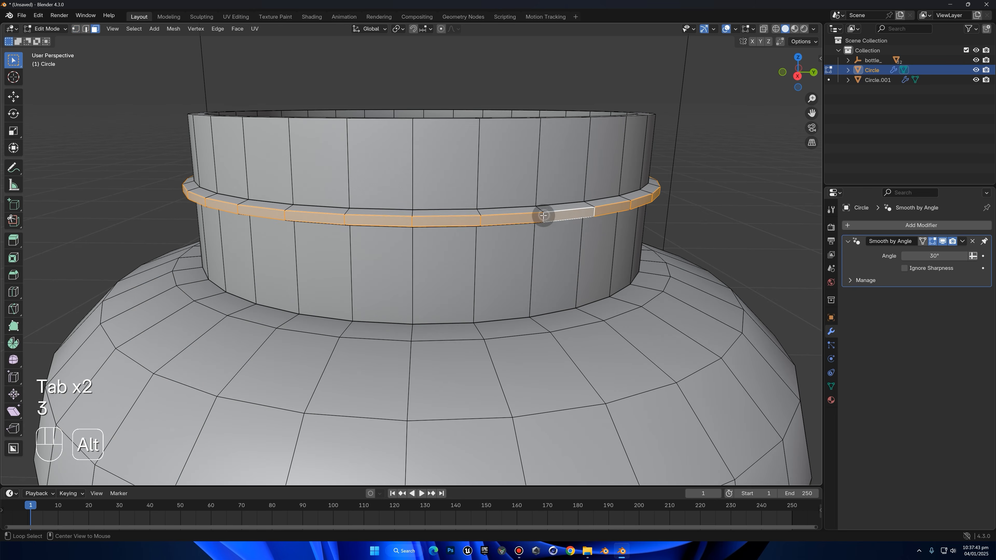
pyautogui.press('s')
pyautogui.hotkey('shift', 'z')
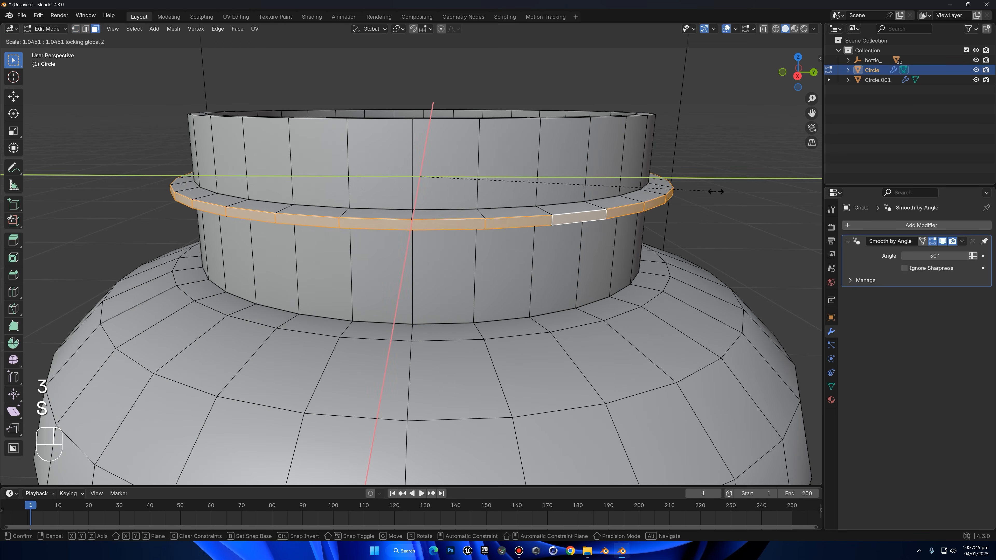
pyautogui.click(715, 191)
pyautogui.press('Tab')
pyautogui.scroll(-5, 590, 338)
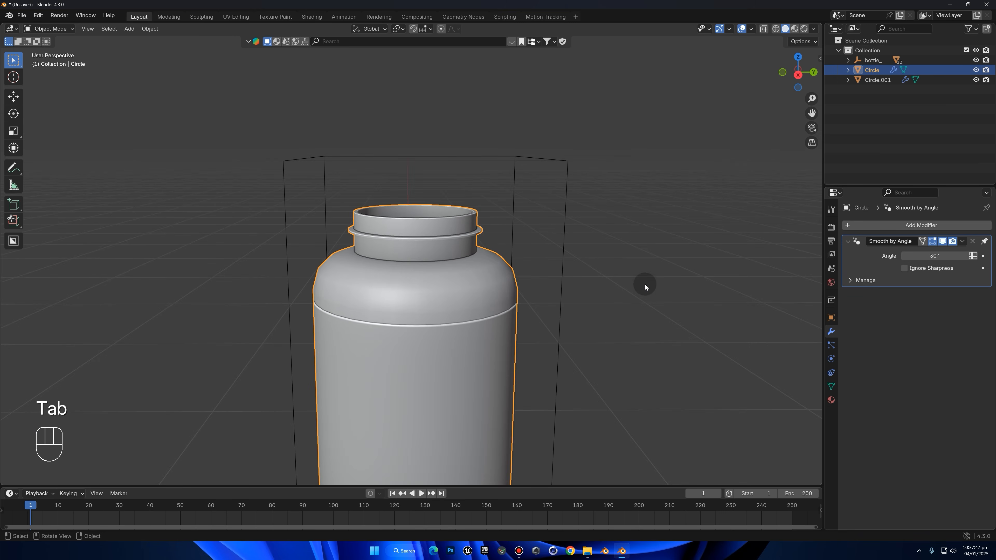
# Add a Subdivision Surface modifier to the bottle body and set its viewport levels to 2
pyautogui.click(644, 283)
pyautogui.scroll(2, 648, 286)
pyautogui.click(471, 325)
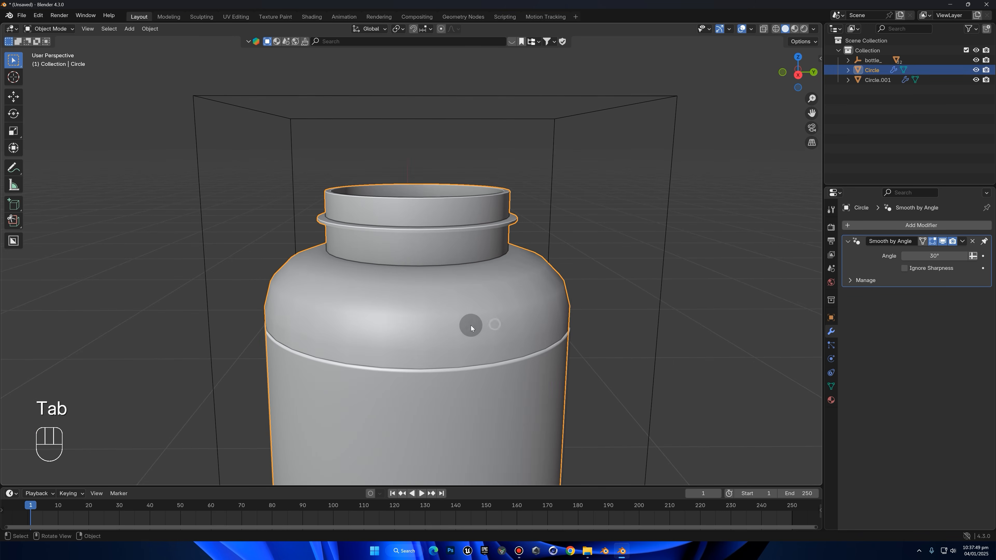
pyautogui.click(873, 225)
pyautogui.click(881, 224)
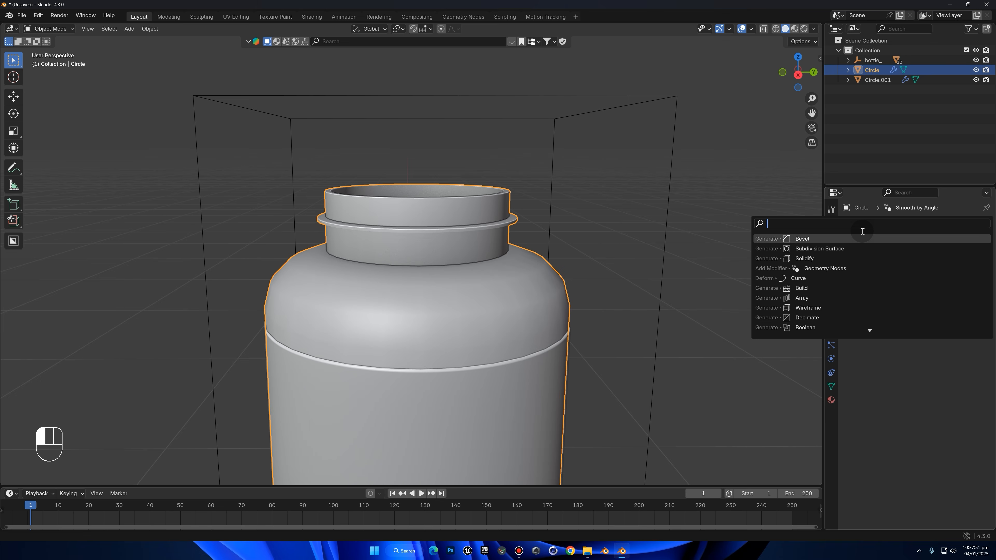
pyautogui.click(855, 248)
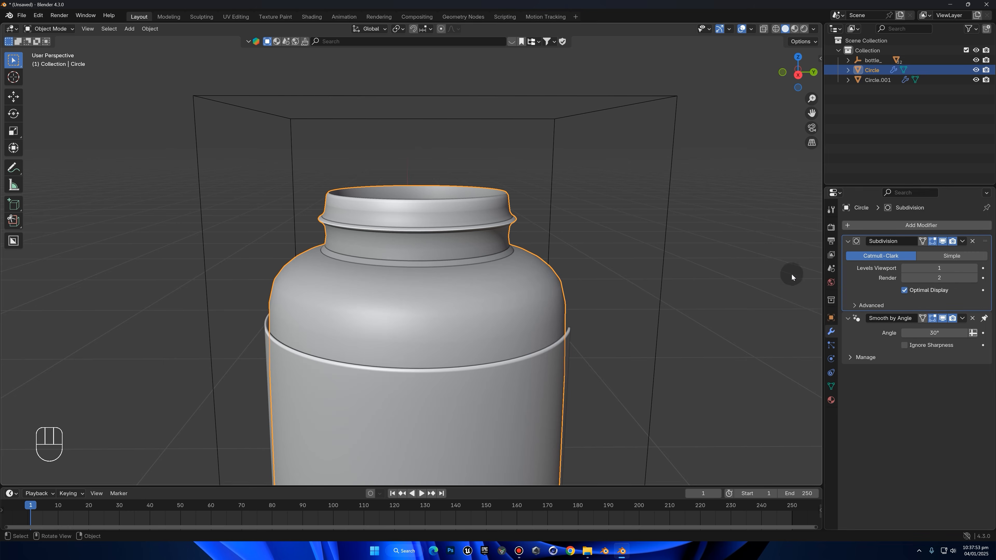
pyautogui.click(975, 268)
pyautogui.moveTo(686, 250); pyautogui.dragTo(729, 251, button='middle')
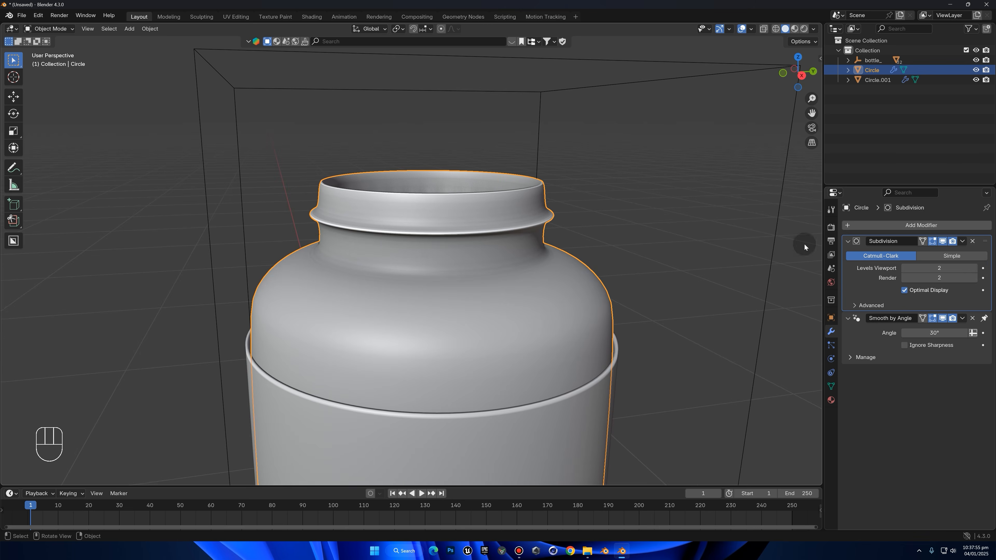
# Add a Bevel modifier to the bottle body and place it above Subdivision in the stack
pyautogui.click(955, 226)
pyautogui.write('bev')
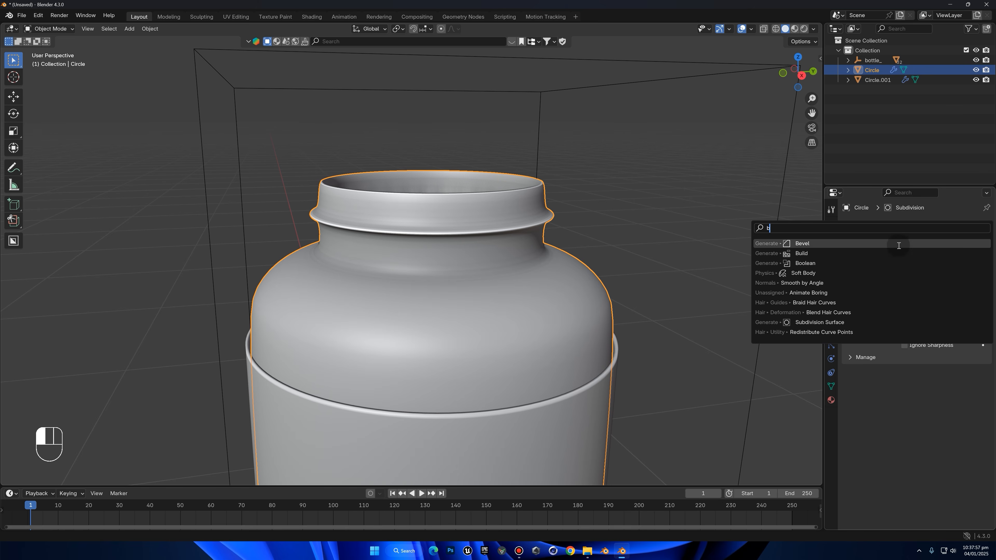
pyautogui.press('Return')
pyautogui.moveTo(978, 323); pyautogui.dragTo(976, 236)
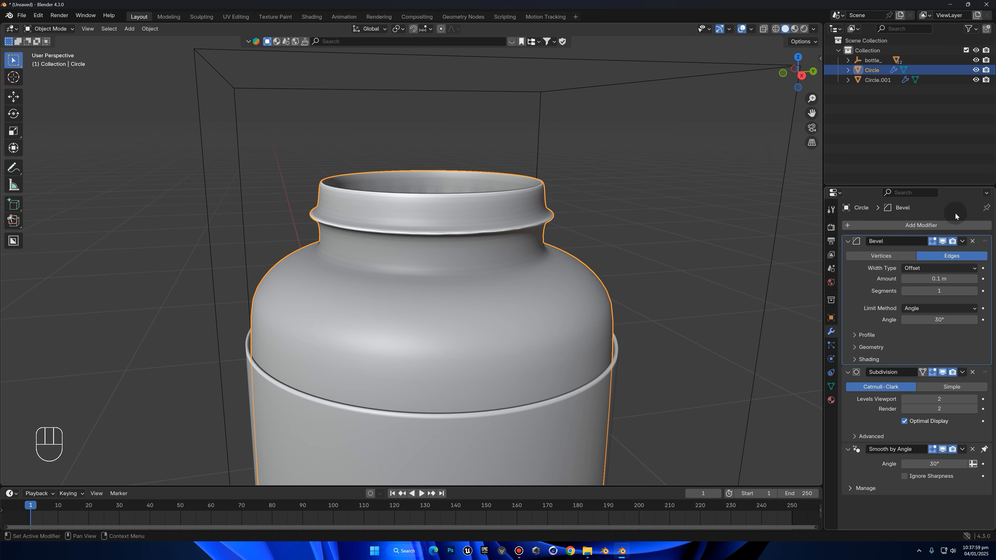
# Set the bottle's Bevel modifier to an amount of 0.01 m with 2 segments
pyautogui.moveTo(949, 278)
pyautogui.mouseDown()
pyautogui.moveTo(933, 278)
pyautogui.moveTo(963, 279)
pyautogui.mouseUp()
pyautogui.press('KP_0')
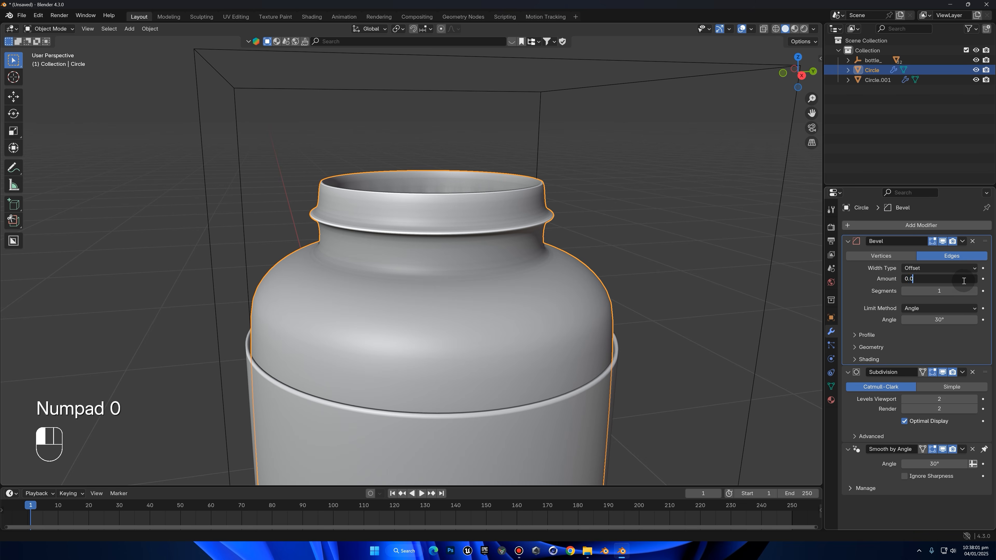
pyautogui.click(973, 290)
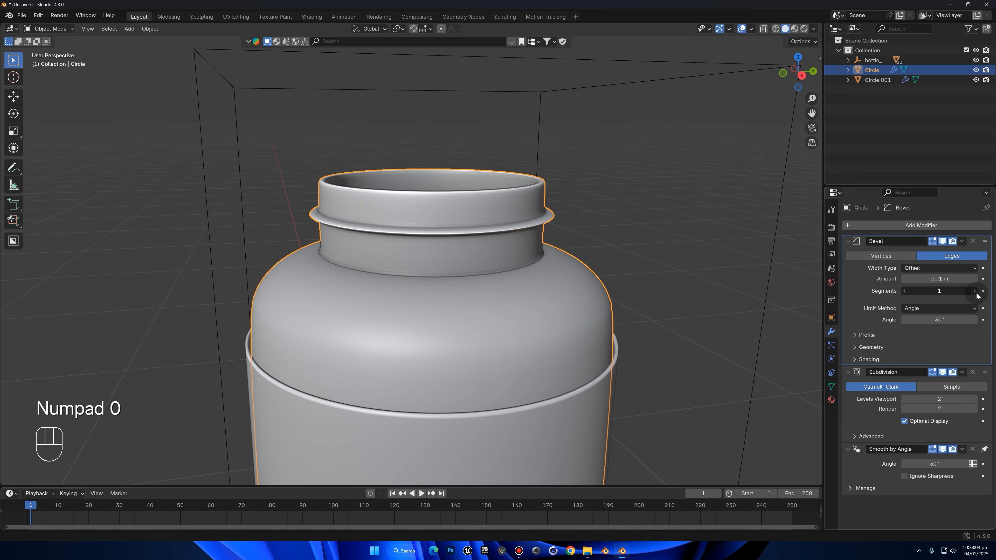
pyautogui.scroll(4, 575, 301)
pyautogui.scroll(2, 648, 263)
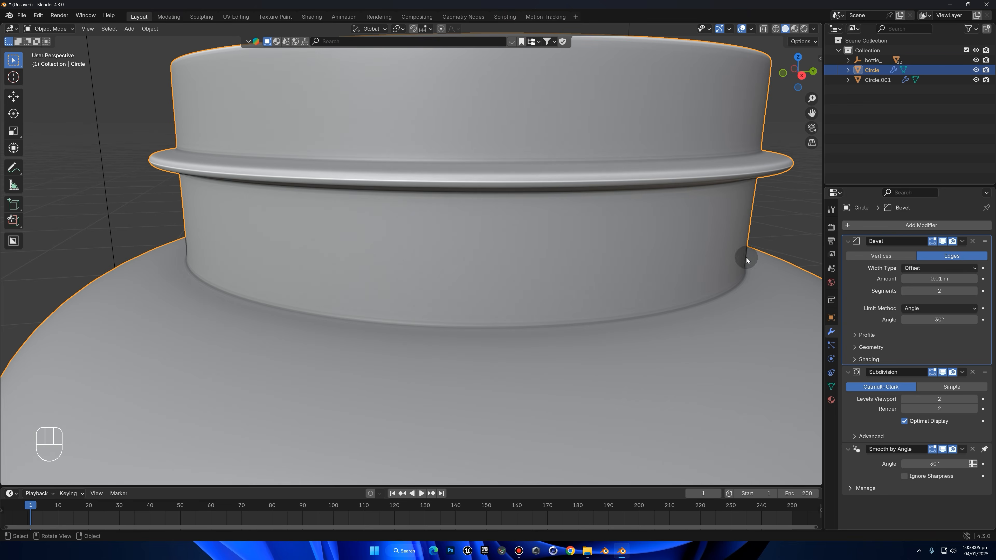
pyautogui.scroll(-6, 645, 233)
# Examine the shading and mesh around the bottle's base from below, comparing Edit Mode with Object Mode
pyautogui.moveTo(645, 232); pyautogui.dragTo(569, 219, button='middle')
pyautogui.press('Tab')
pyautogui.press('Tab')
pyautogui.scroll(2, 558, 329)
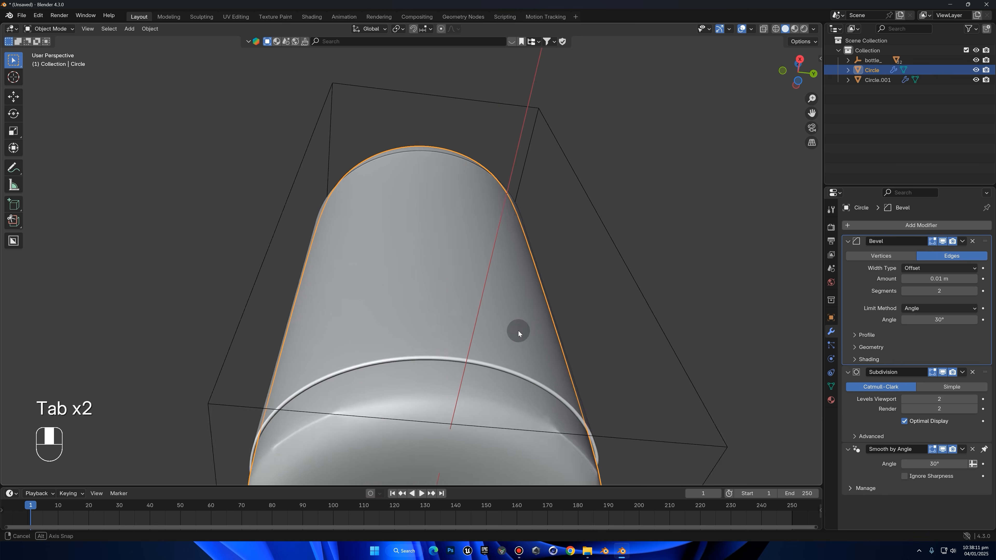
pyautogui.moveTo(518, 330); pyautogui.dragTo(511, 327, button='middle')
pyautogui.press('Tab')
pyautogui.press('Tab')
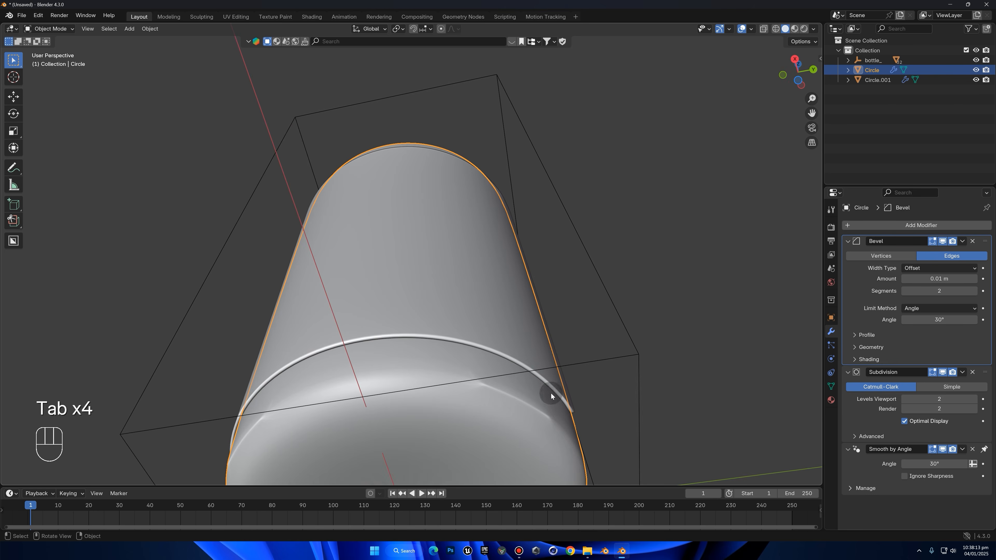
pyautogui.hotkey('ctrl', 'z')
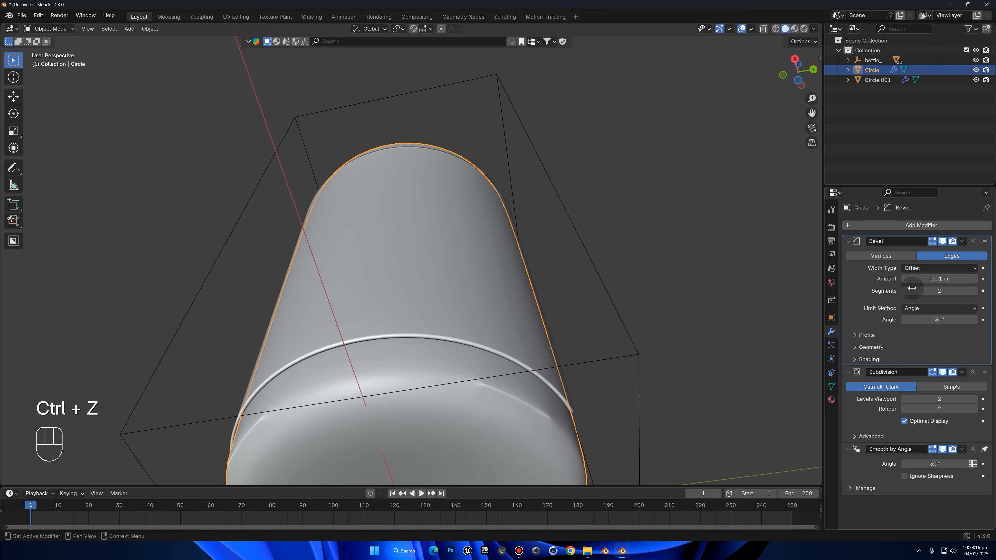
# Set the Bevel modifier's angle limit to 35° and clear the selection
pyautogui.click(951, 320)
pyautogui.write('35')
pyautogui.press('Return')
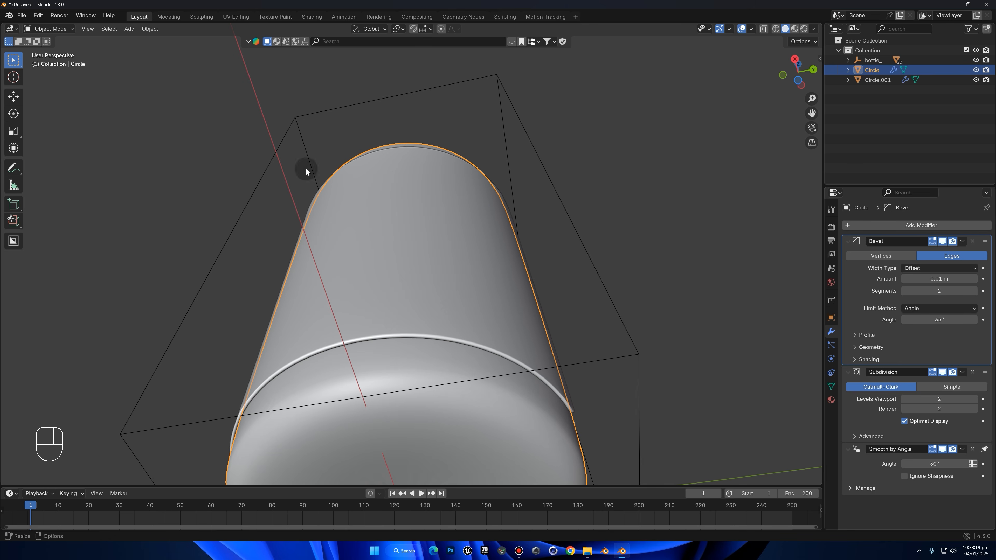
pyautogui.click(573, 194)
# Select the wraparound label and scale it inward in X and Y, with a final factor of about 0.99, keeping its height
pyautogui.moveTo(574, 193); pyautogui.dragTo(642, 191, button='middle')
pyautogui.moveTo(516, 213); pyautogui.dragTo(473, 341, button='middle')
pyautogui.scroll(2, 433, 311)
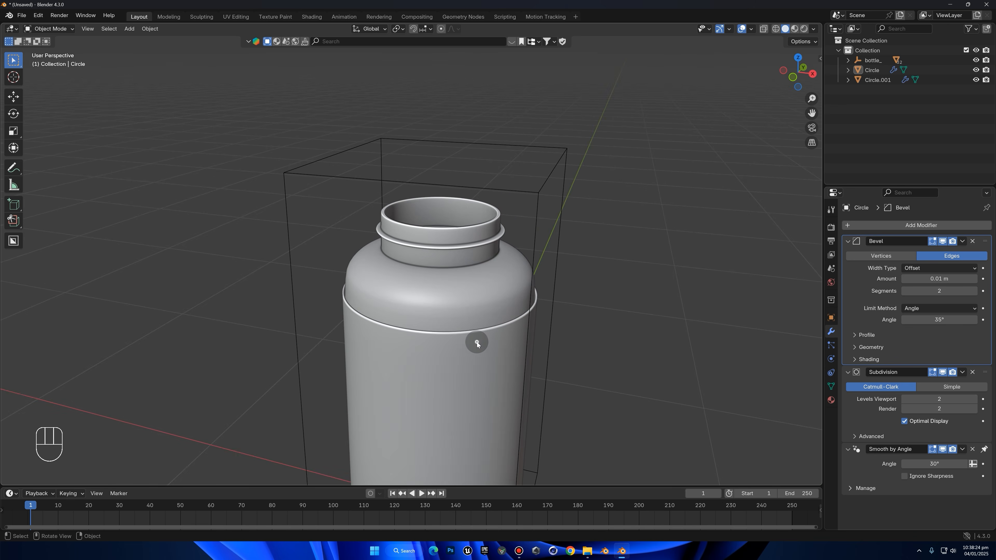
pyautogui.click(475, 342)
pyautogui.press('s')
pyautogui.hotkey('shift', 'z')
pyautogui.click(579, 275)
pyautogui.moveTo(644, 266); pyautogui.dragTo(707, 257, button='middle')
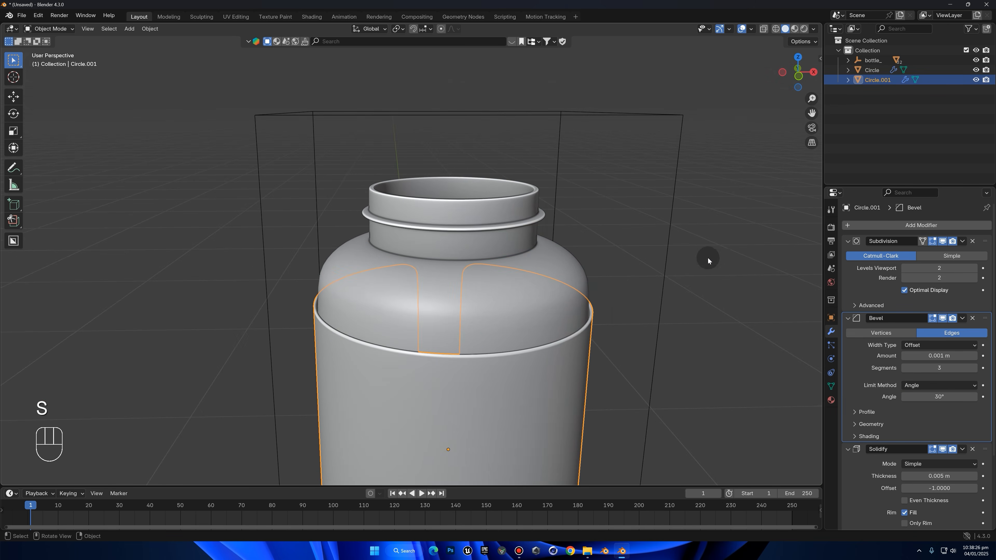
pyautogui.scroll(2, 684, 326)
pyautogui.press('s')
pyautogui.hotkey('shift', 'z')
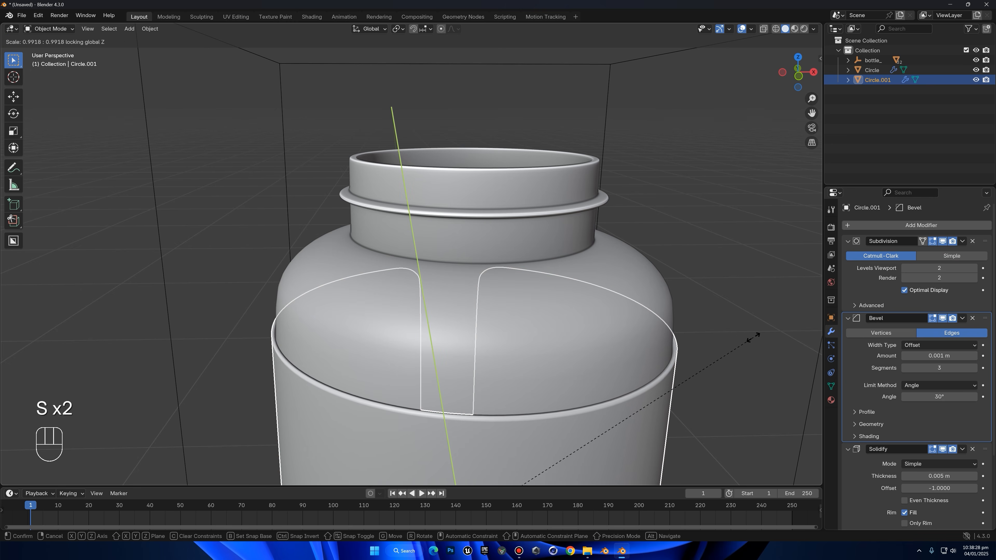
pyautogui.click(752, 339)
pyautogui.scroll(-6, 640, 348)
pyautogui.click(641, 348)
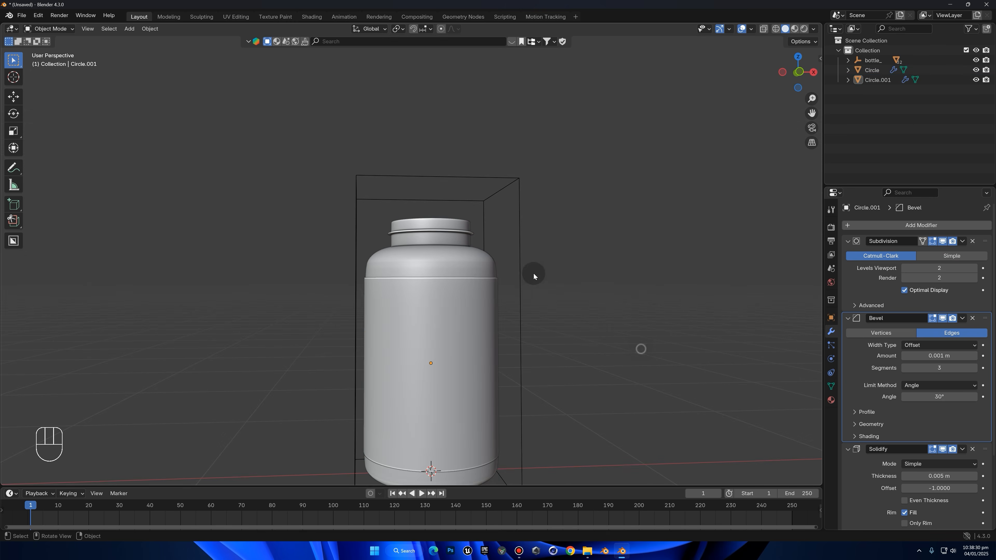
# Reveal the hidden reference bottle in front view and clear the selection
pyautogui.moveTo(533, 273); pyautogui.dragTo(447, 245, button='middle')
pyautogui.scroll(3, 447, 245)
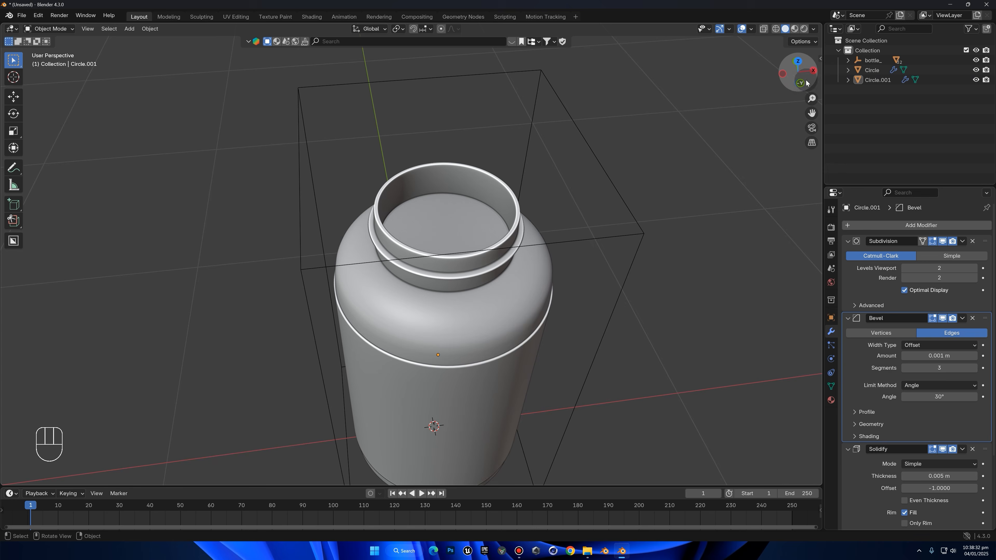
pyautogui.click(802, 83)
pyautogui.hotkey('alt', 'h')
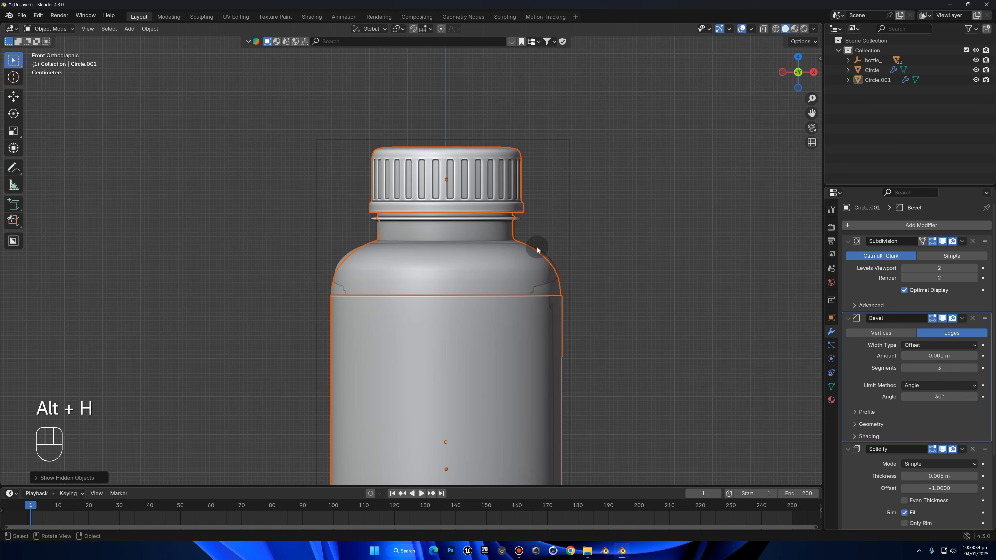
pyautogui.click(529, 251)
pyautogui.click(606, 181)
# Add a mesh circle and move it up about 1.07 m along Z to the lower edge of the reference cap
pyautogui.keyDown('shift'); pyautogui.moveTo(607, 231); pyautogui.dragTo(613, 323, button='middle'); pyautogui.keyUp('shift')
pyautogui.scroll(2, 523, 261)
pyautogui.keyDown('shift'); pyautogui.moveTo(507, 262); pyautogui.dragTo(504, 220, button='middle'); pyautogui.keyUp('shift')
pyautogui.hotkey('shift', 'a')
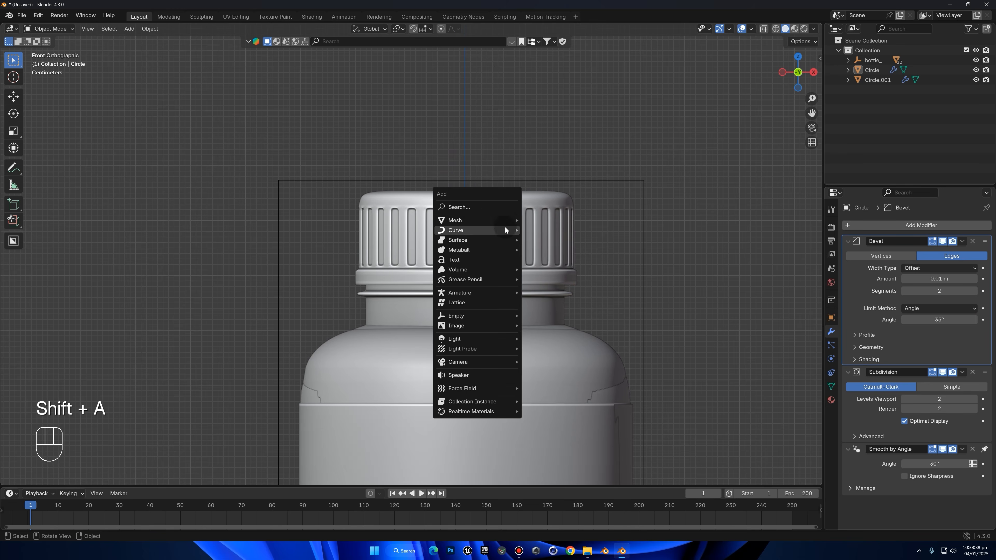
pyautogui.moveTo(506, 223)
pyautogui.click(530, 238)
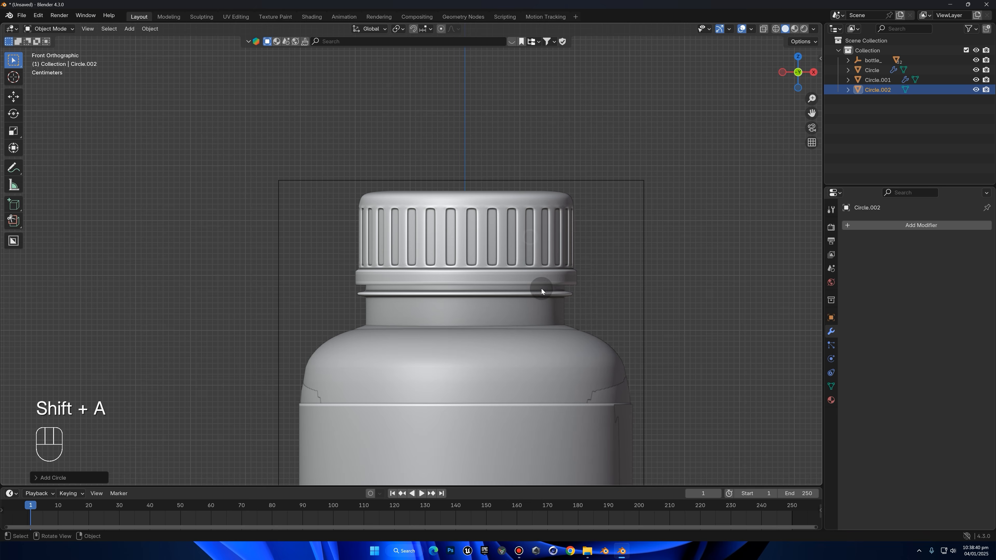
pyautogui.scroll(-2, 539, 353)
pyautogui.press('g')
pyautogui.press('z')
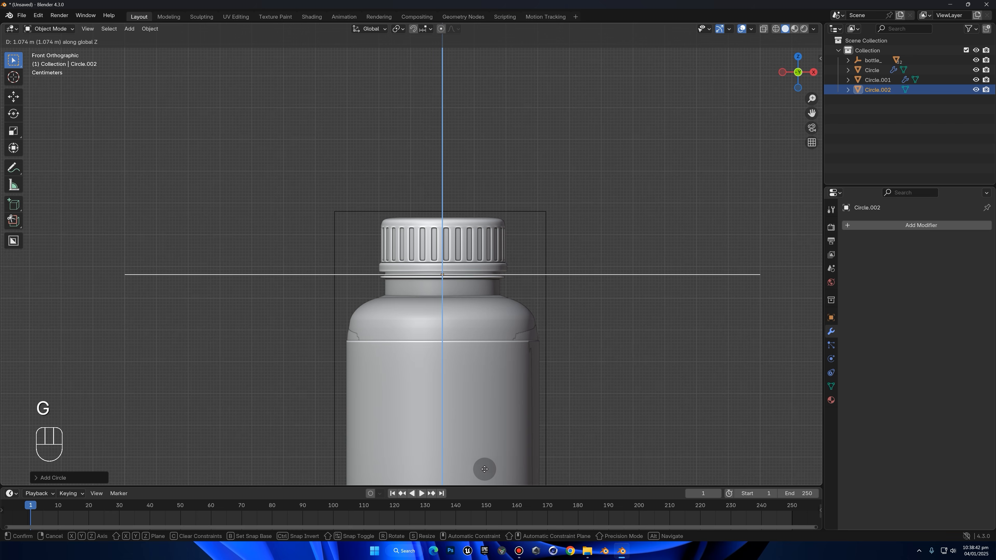
pyautogui.click(484, 471)
# Scale the new circle to about 0.2 so it matches the width of the reference cap
pyautogui.scroll(2, 733, 379)
pyautogui.press('s')
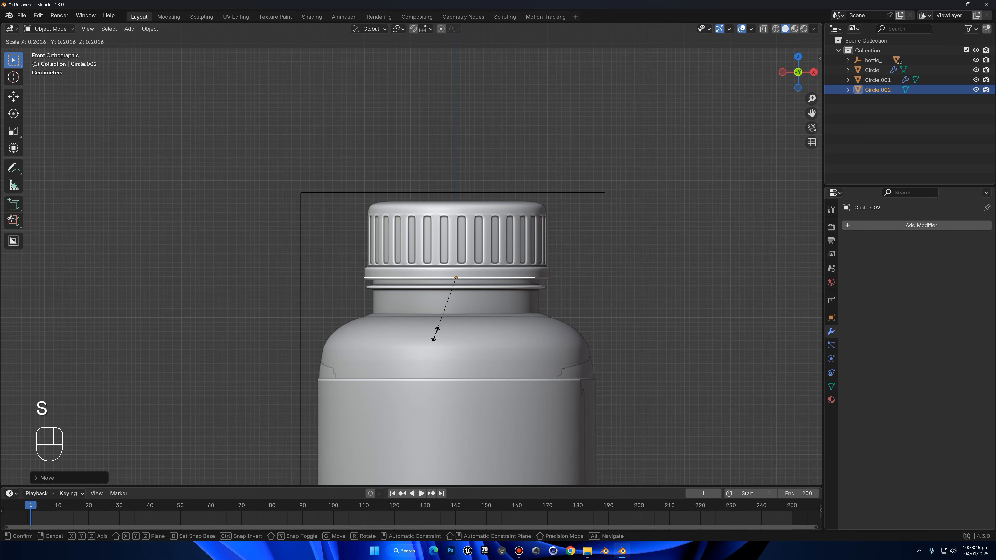
pyautogui.click(434, 335)
pyautogui.scroll(2, 556, 332)
# Extrude all vertices of the circle upward along Z in Edit Mode to form the cap's side wall
pyautogui.press('Tab')
pyautogui.press('e')
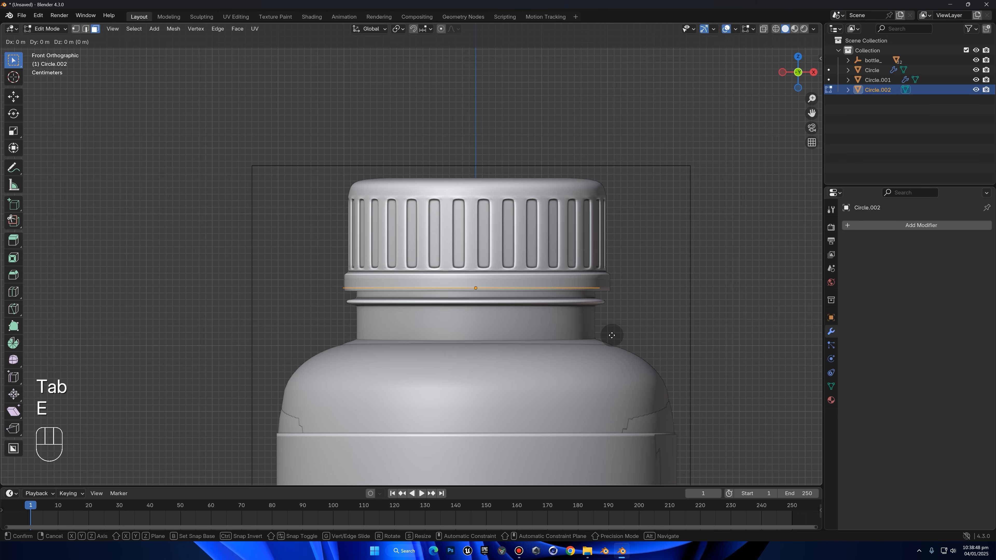
pyautogui.click(610, 323)
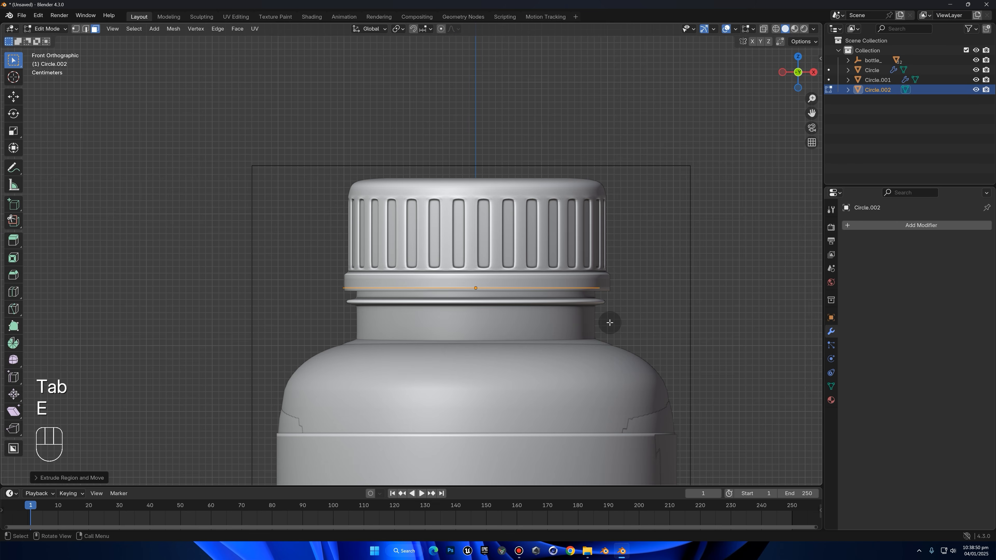
pyautogui.press('Tab')
pyautogui.press('Tab')
pyautogui.press('1')
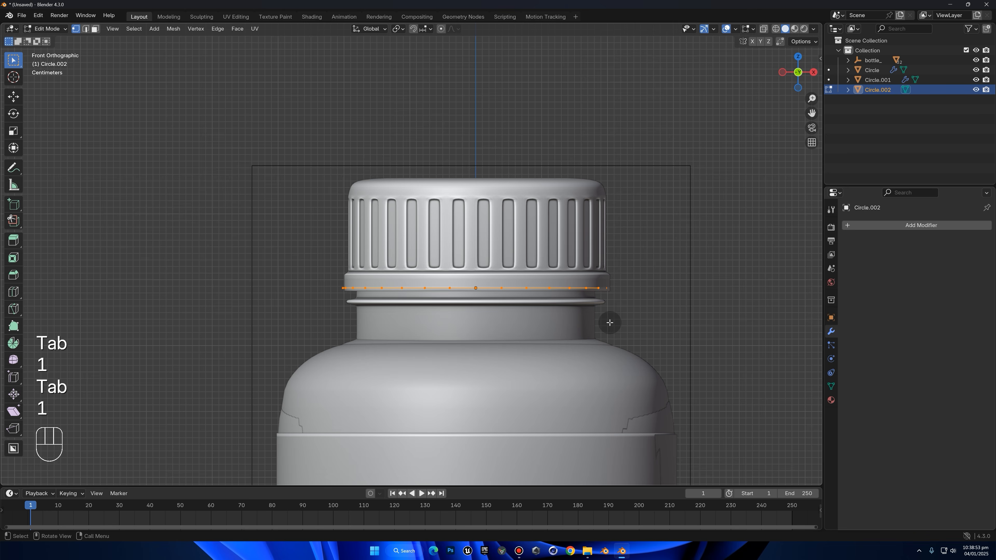
pyautogui.click(546, 285)
pyautogui.press('g')
pyautogui.rightClick(543, 254)
pyautogui.press('a')
pyautogui.press('e')
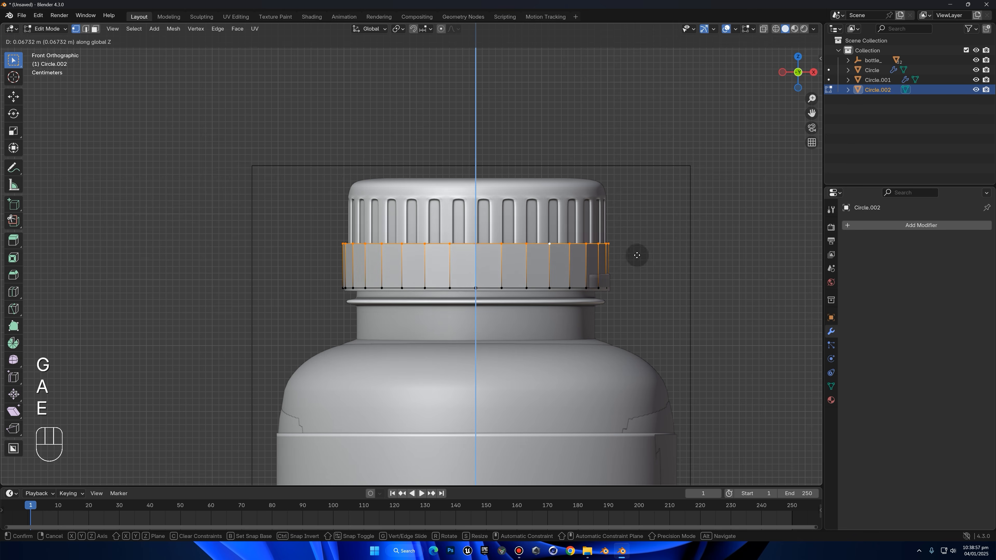
pyautogui.click(625, 210)
# Scale the cap wall's upper vertex ring slightly inward to follow the reference cap's taper
pyautogui.moveTo(626, 210); pyautogui.dragTo(659, 239, button='middle')
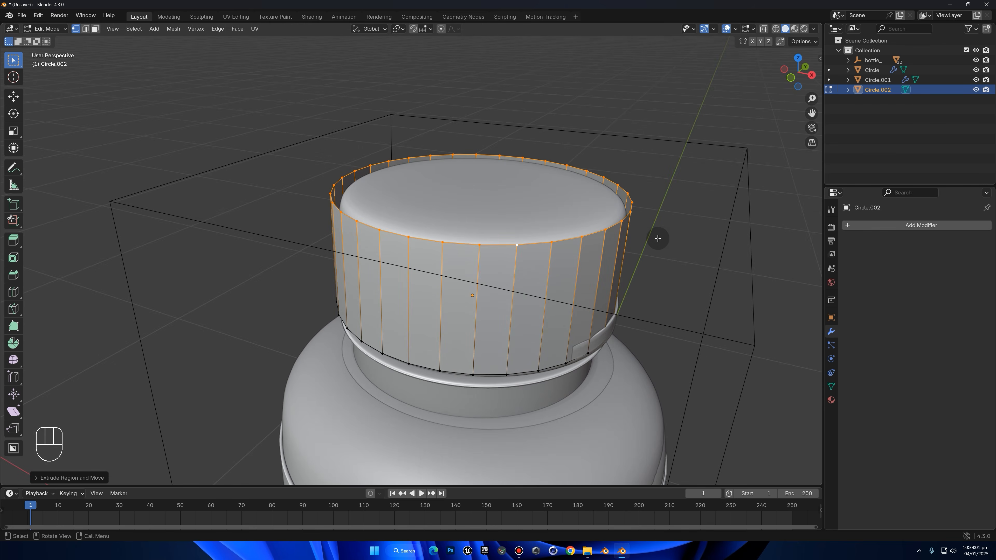
pyautogui.press('s')
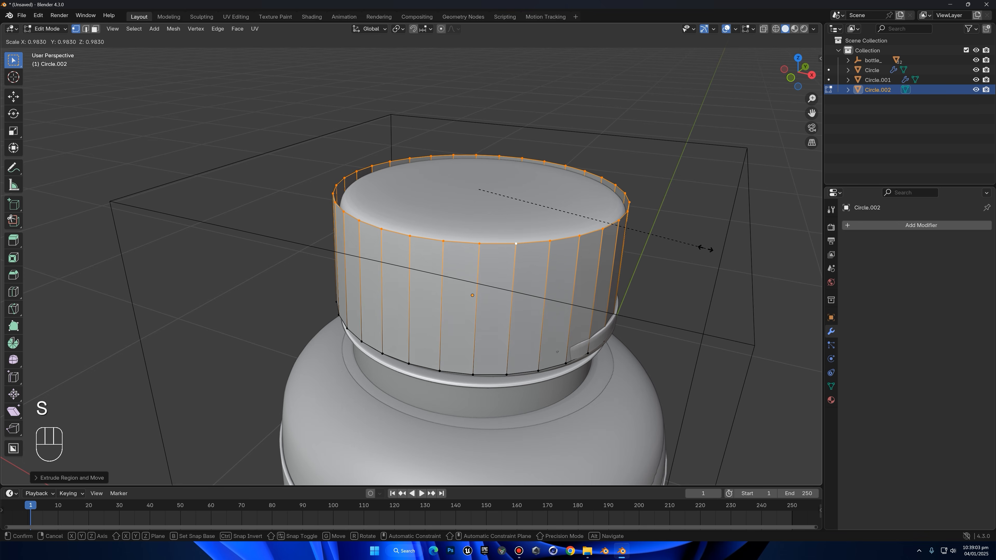
pyautogui.click(699, 245)
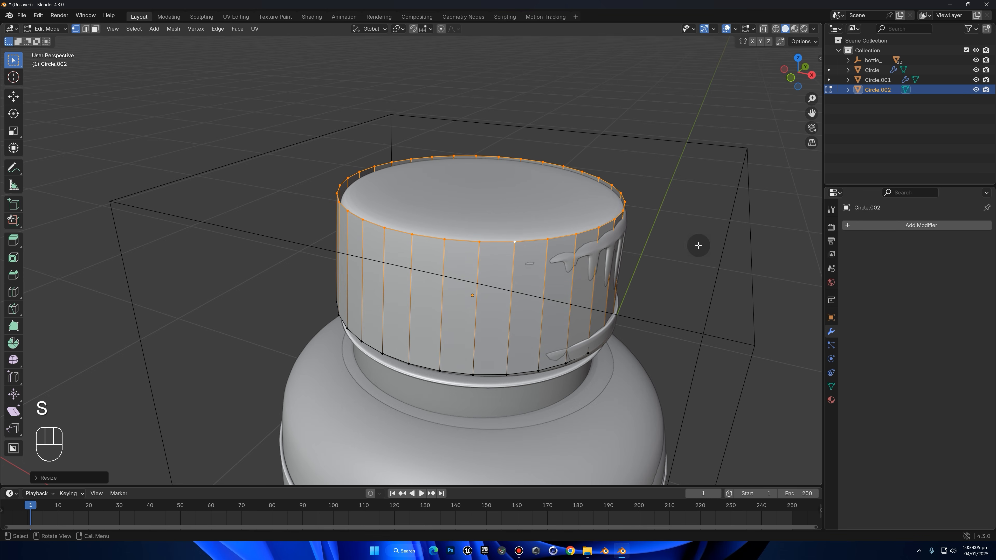
# Fill the cap's upper ring with a face and bevel its rim about 0.13 m with 3 segments
pyautogui.press('f')
pyautogui.hotkey('ctrl', 'b')
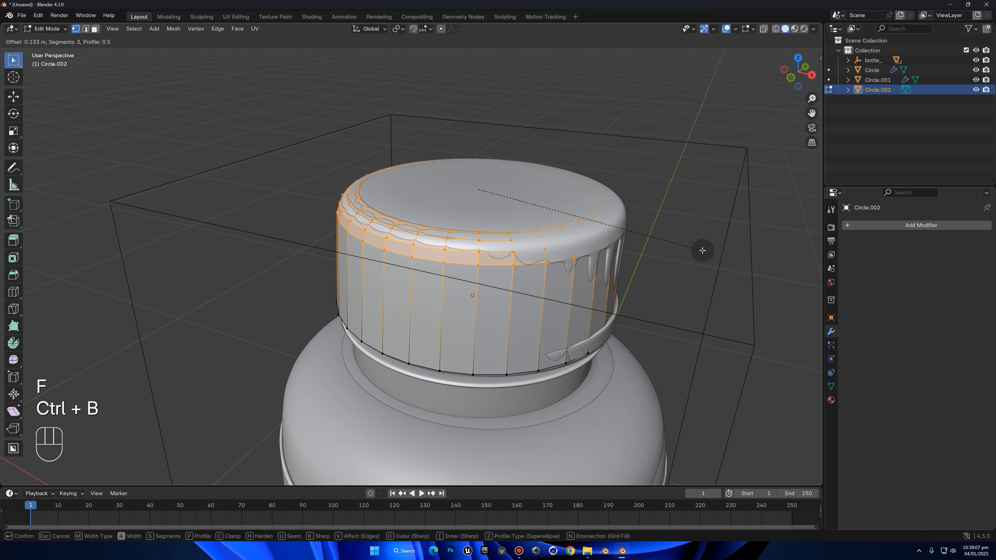
pyautogui.click(701, 251)
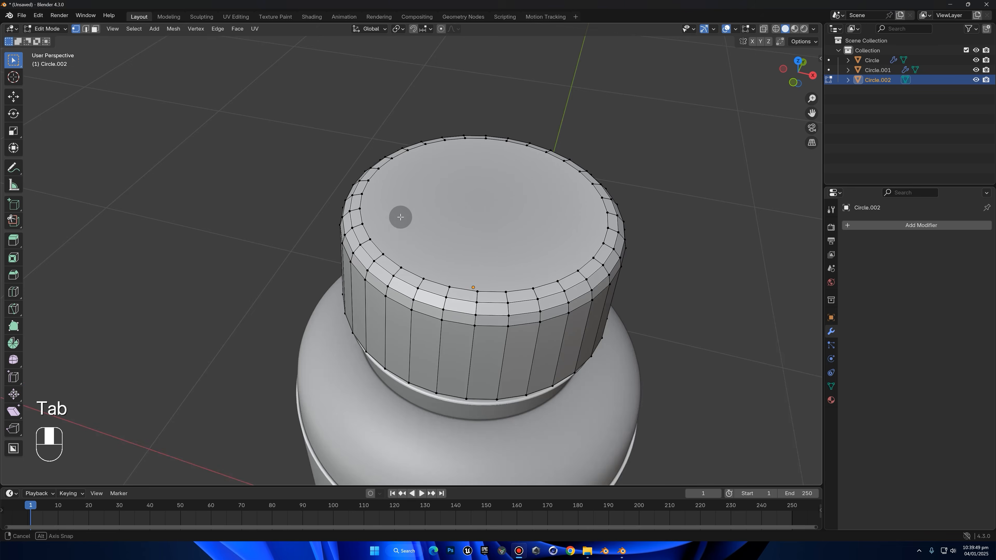
# Add a horizontal loop cut around the cap's side wall, slid close to its lower rim
pyautogui.moveTo(400, 216); pyautogui.dragTo(465, 267, button='middle')
pyautogui.hotkey('ctrl', 'r')
pyautogui.click(452, 289)
pyautogui.click(462, 344)
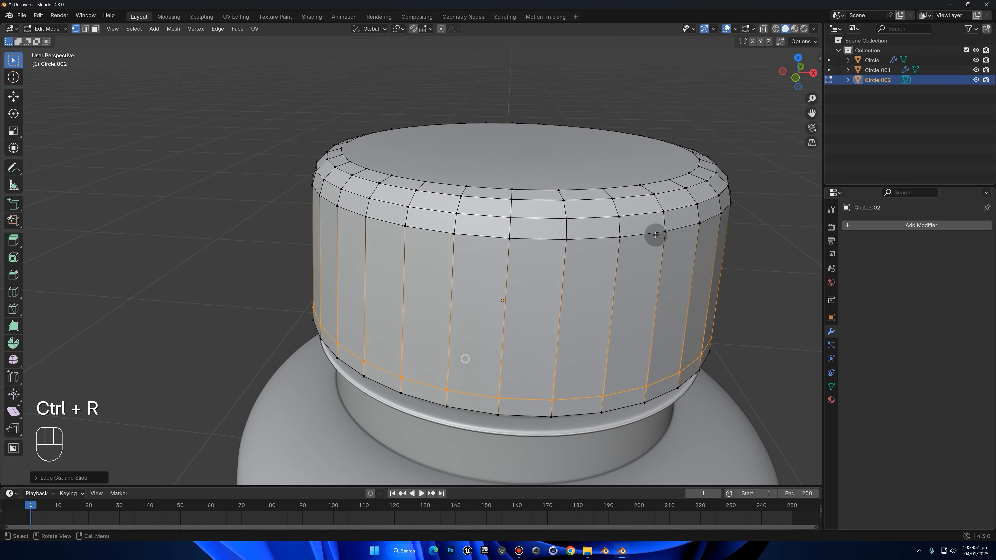
# Extrude the narrow face band at the cap's lower rim in place and scale it outward about 1.02 with Z locked
pyautogui.click(801, 64)
pyautogui.click(802, 61)
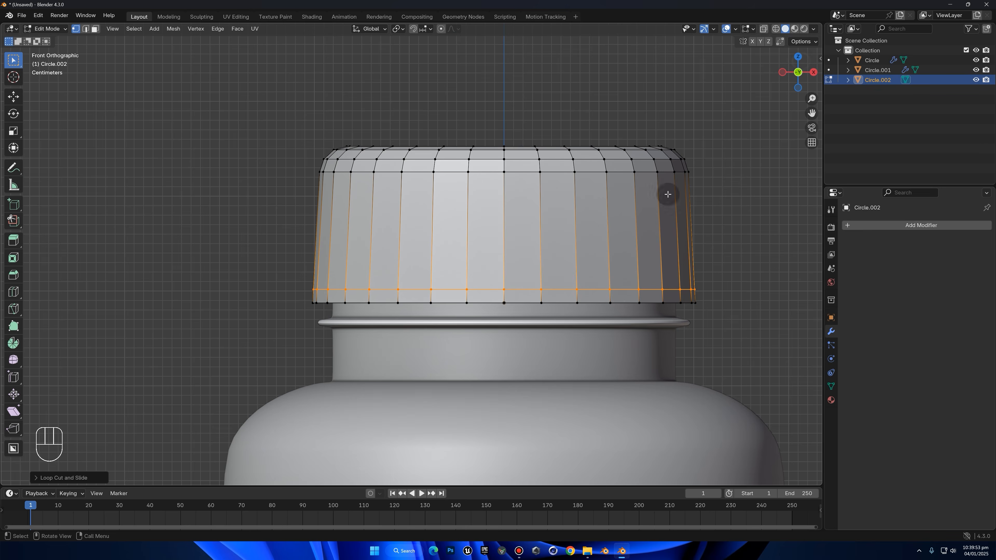
pyautogui.keyDown('shift'); pyautogui.moveTo(657, 246); pyautogui.dragTo(620, 218, button='middle'); pyautogui.keyUp('shift')
pyautogui.scroll(2, 641, 218)
pyautogui.scroll(-1, 716, 138)
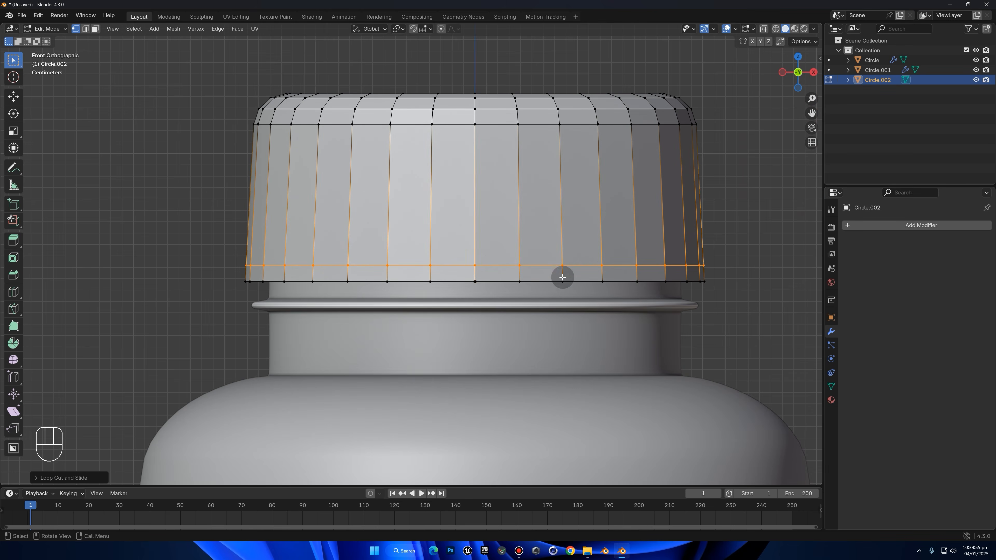
pyautogui.press('3')
pyautogui.keyDown('alt'); pyautogui.click(513, 275); pyautogui.keyUp('alt')
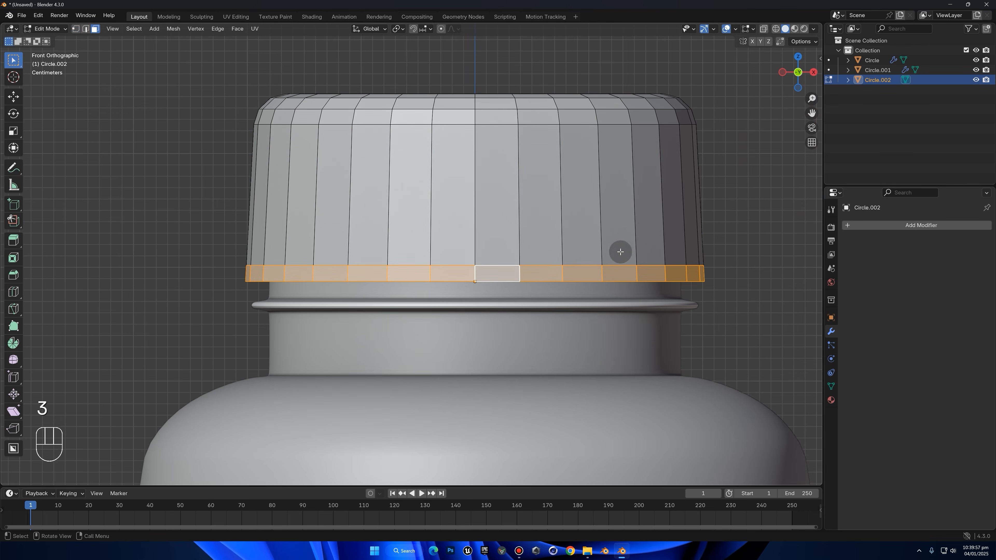
pyautogui.keyDown('shift'); pyautogui.moveTo(620, 249); pyautogui.dragTo(611, 250, button='middle'); pyautogui.keyUp('shift')
pyautogui.scroll(1, 704, 240)
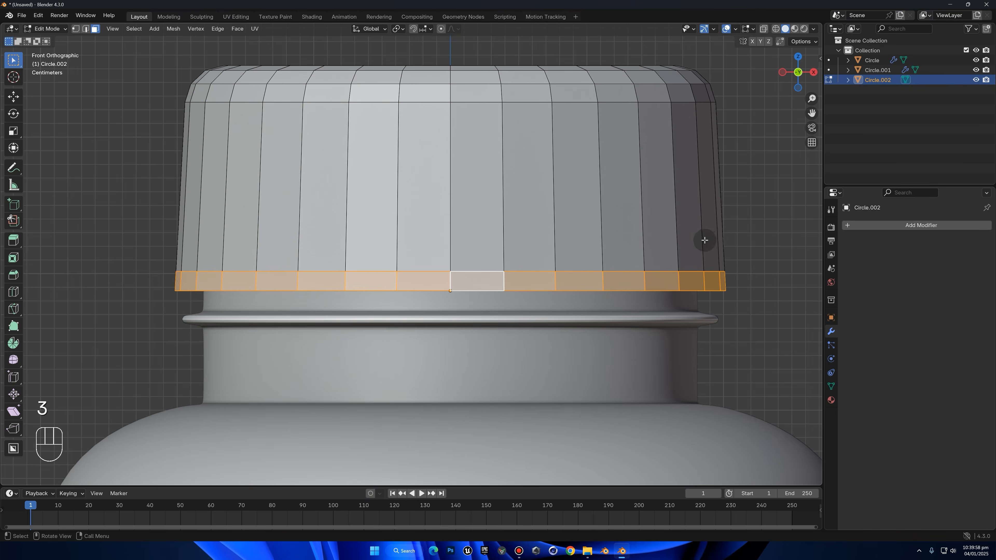
pyautogui.press('e')
pyautogui.rightClick(742, 242)
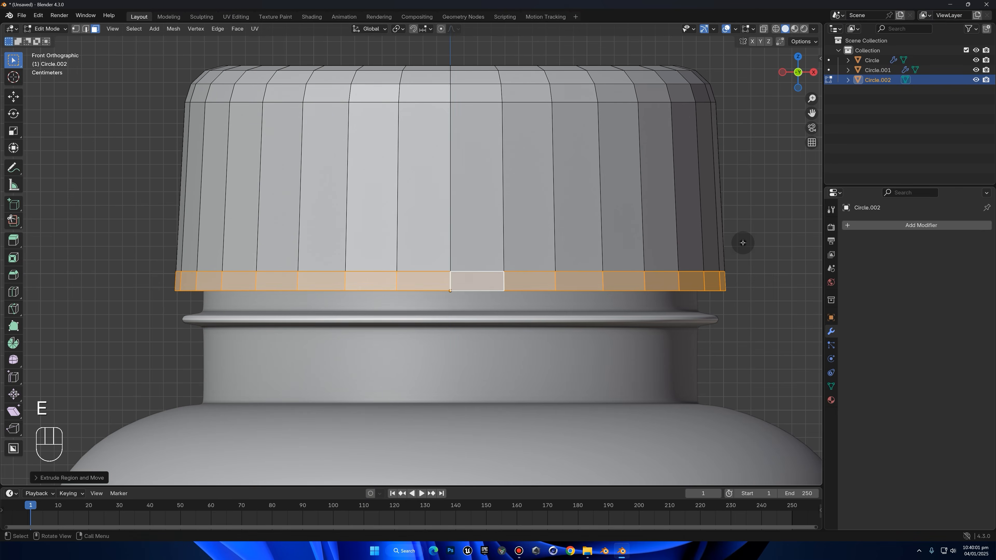
pyautogui.press('s')
pyautogui.hotkey('shift', 'z')
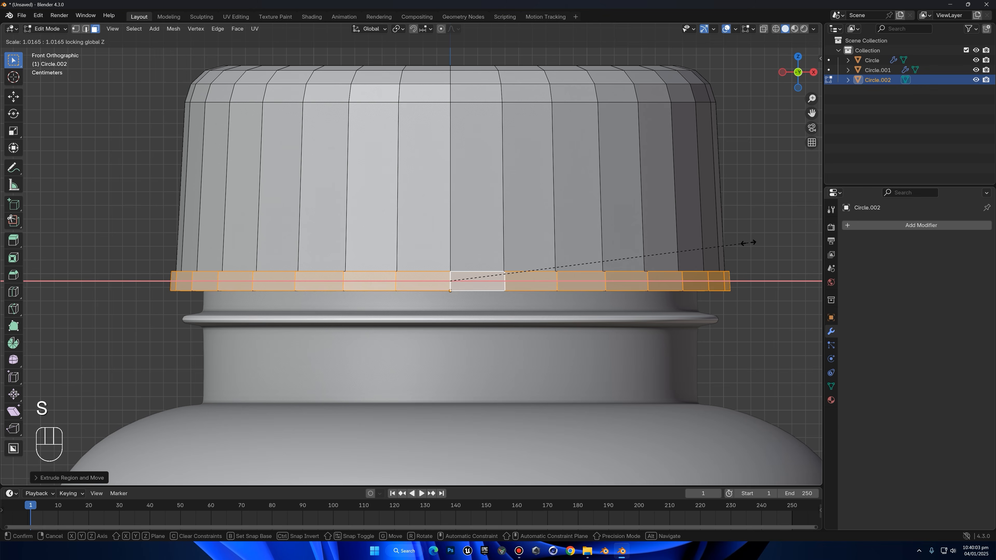
pyautogui.click(750, 242)
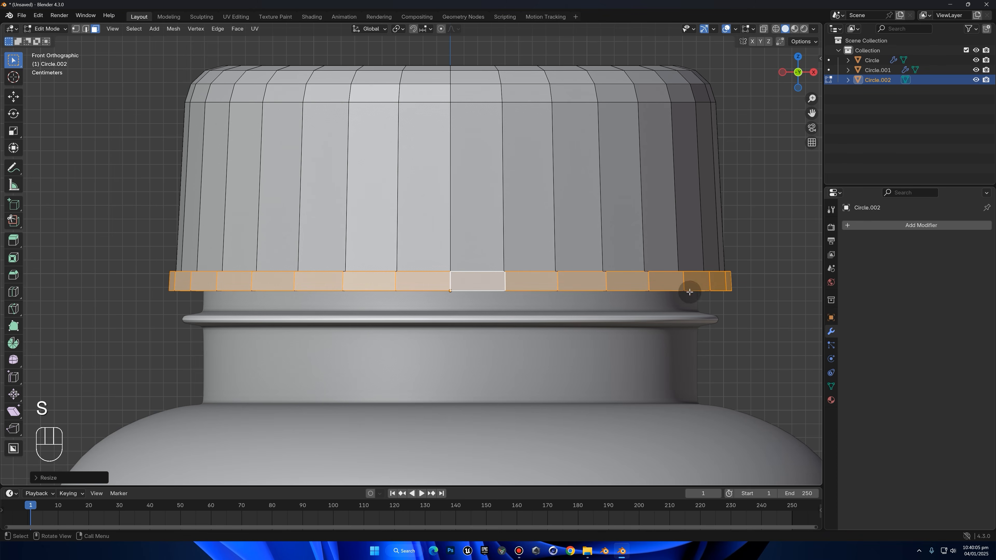
# Move the upper outer edge loop of the cap's rim band down about 0.003 m along Z
pyautogui.press('2')
pyautogui.keyDown('alt'); pyautogui.click(723, 273); pyautogui.keyUp('alt')
pyautogui.keyDown('alt'); pyautogui.click(717, 274); pyautogui.keyUp('alt')
pyautogui.press('g')
pyautogui.press('z')
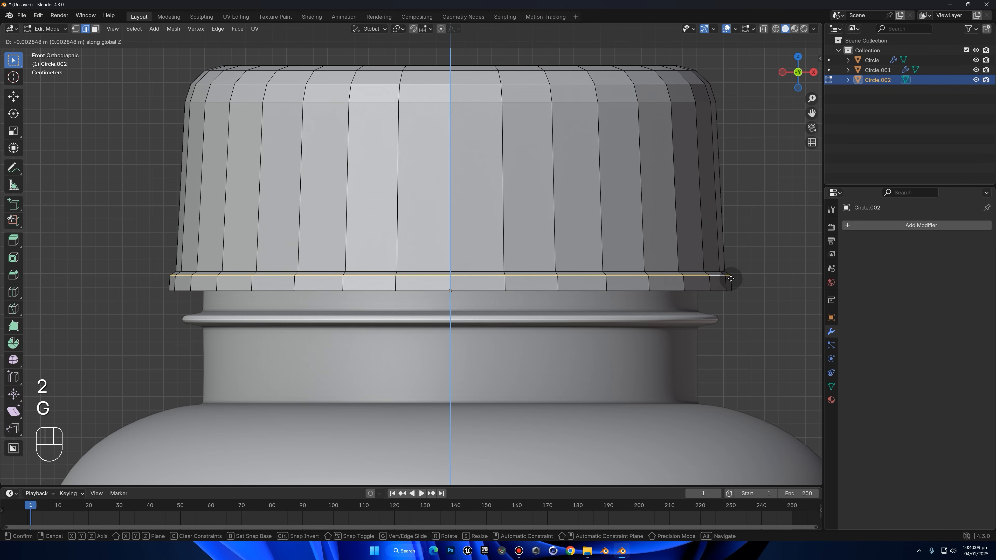
pyautogui.click(728, 277)
pyautogui.press('Tab')
pyautogui.moveTo(743, 240); pyautogui.dragTo(598, 293, button='middle')
pyautogui.press('Tab')
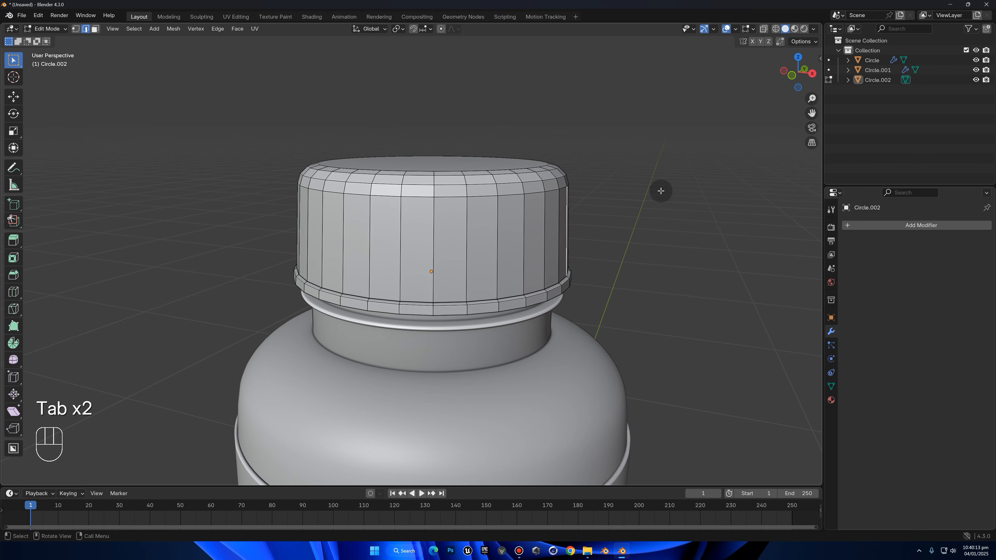
# Select the rim band's upper edges through the mesh with X-ray in front view and shift them slightly along Z
pyautogui.click(785, 72)
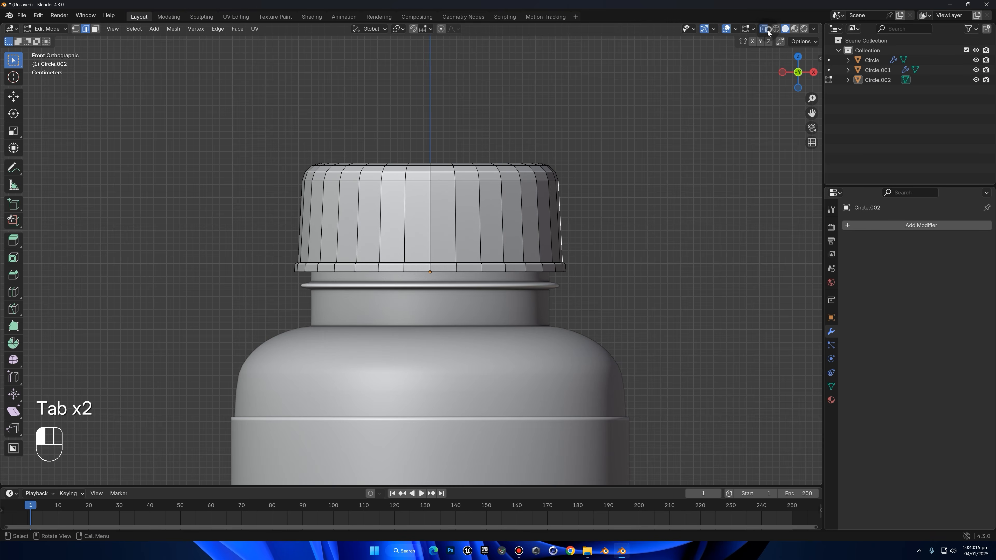
pyautogui.click(767, 30)
pyautogui.moveTo(268, 249); pyautogui.dragTo(584, 267)
pyautogui.scroll(2, 574, 263)
pyautogui.press('g')
pyautogui.press('z')
pyautogui.click(604, 236)
# Scale the face loop of the cap's lower rim band slightly outward with Z locked, and turn X-ray off
pyautogui.press('3')
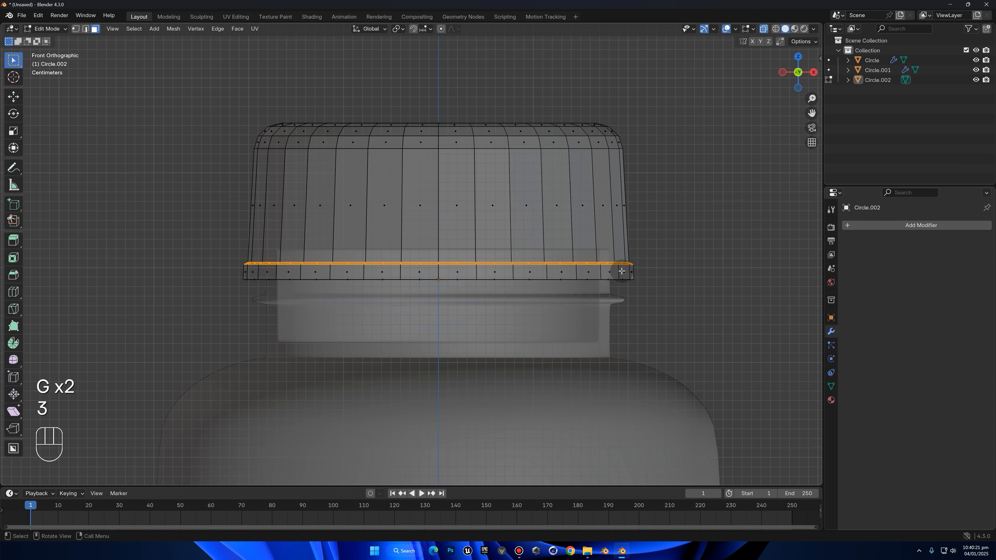
pyautogui.keyDown('alt'); pyautogui.click(619, 271); pyautogui.keyUp('alt')
pyautogui.press('s')
pyautogui.hotkey('shift', 'x')
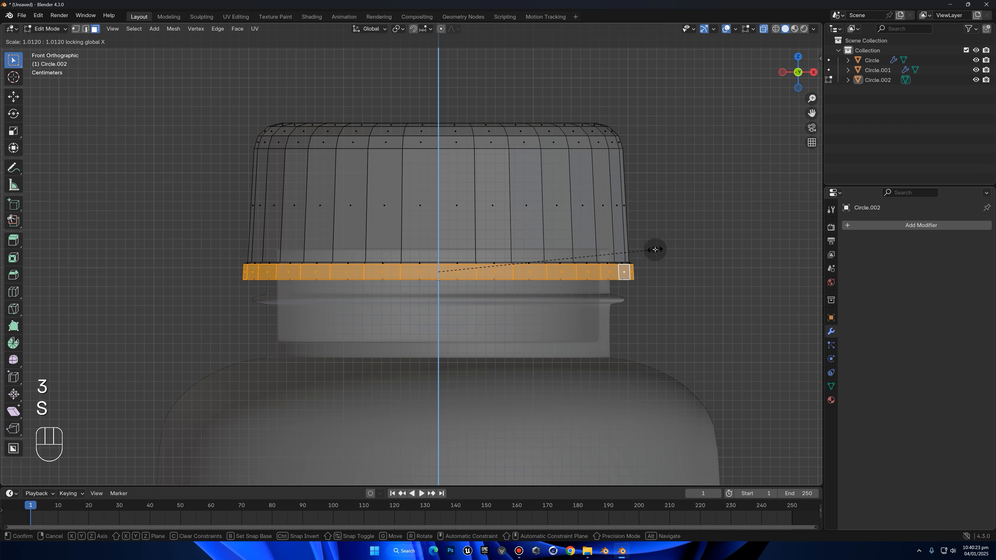
pyautogui.press('s')
pyautogui.hotkey('shift', 'z')
pyautogui.click(651, 272)
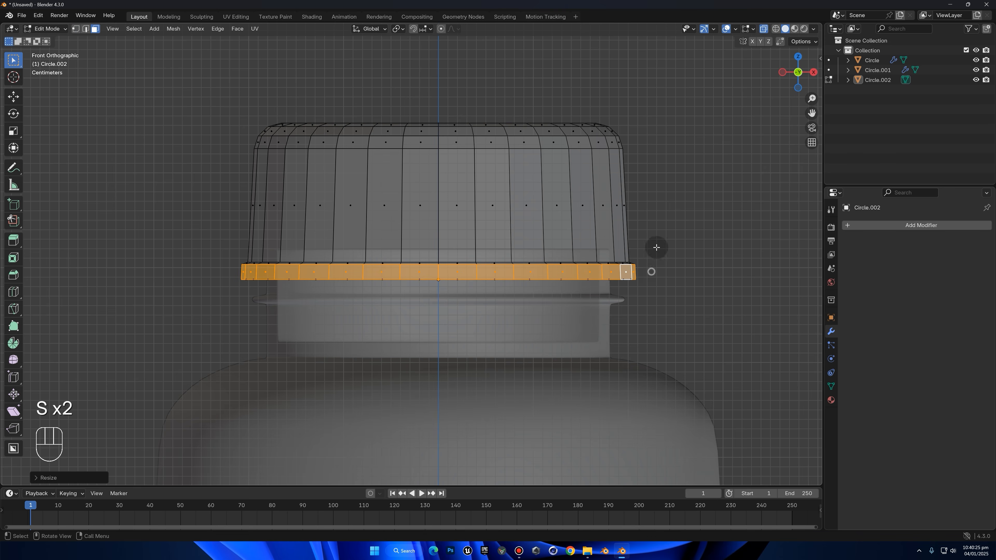
pyautogui.click(763, 28)
pyautogui.click(706, 164)
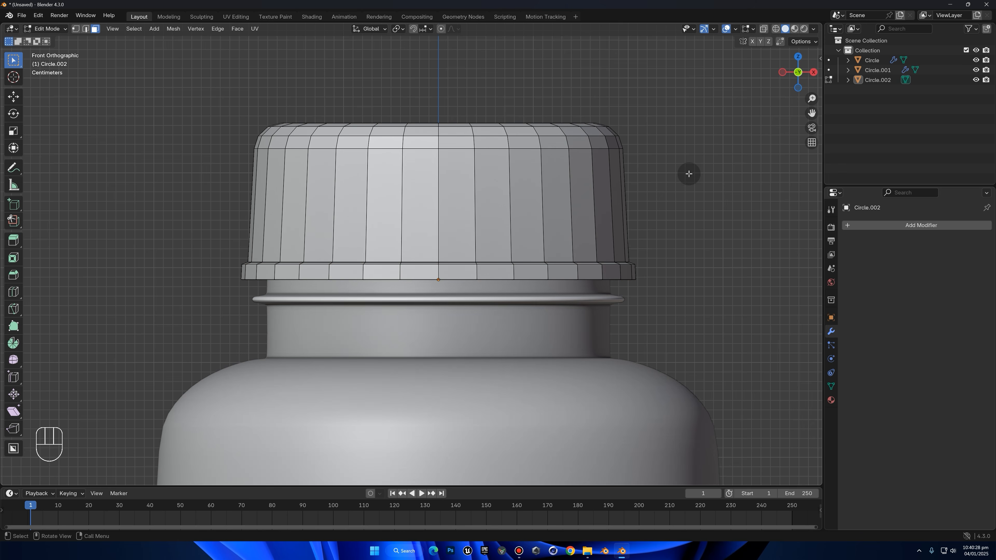
# Apply Shade Auto Smooth to the cap in Object Mode
pyautogui.moveTo(699, 178); pyautogui.dragTo(170, 264, button='middle')
pyautogui.press('Tab')
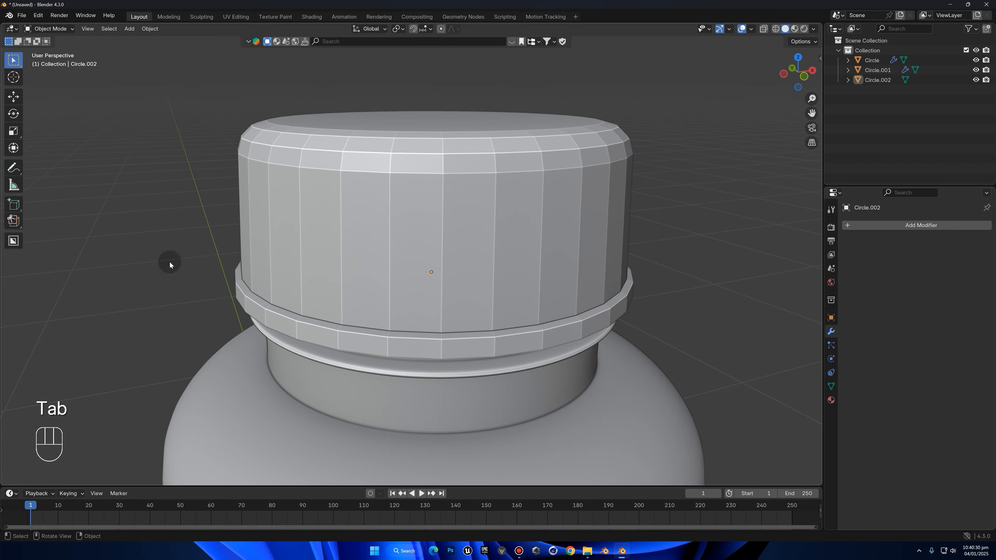
pyautogui.click(410, 251)
pyautogui.rightClick(411, 250)
pyautogui.click(388, 260)
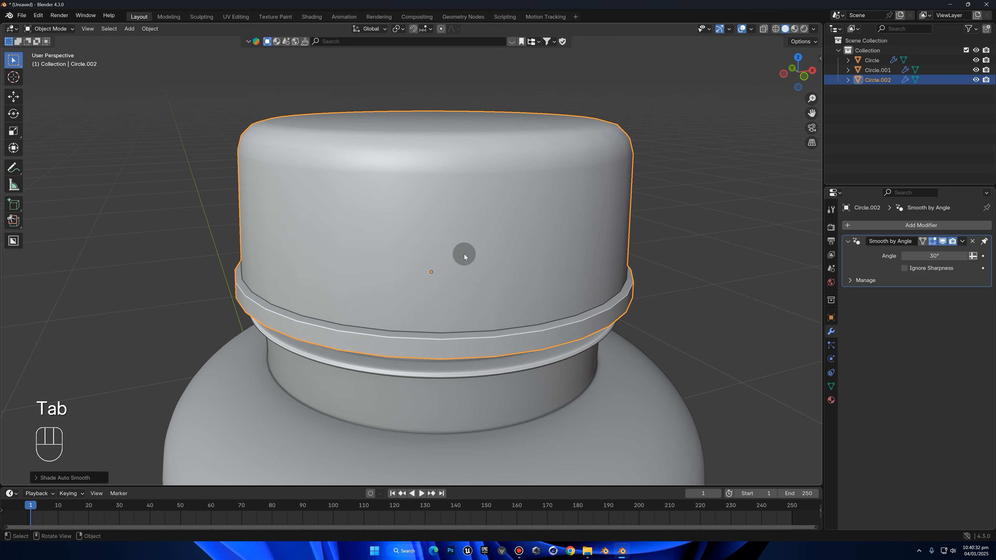
# Inset the face loop of the cap's side wall individually with a thickness of about 0.046 m
pyautogui.moveTo(464, 255); pyautogui.dragTo(438, 258, button='middle')
pyautogui.press('Tab')
pyautogui.press('3')
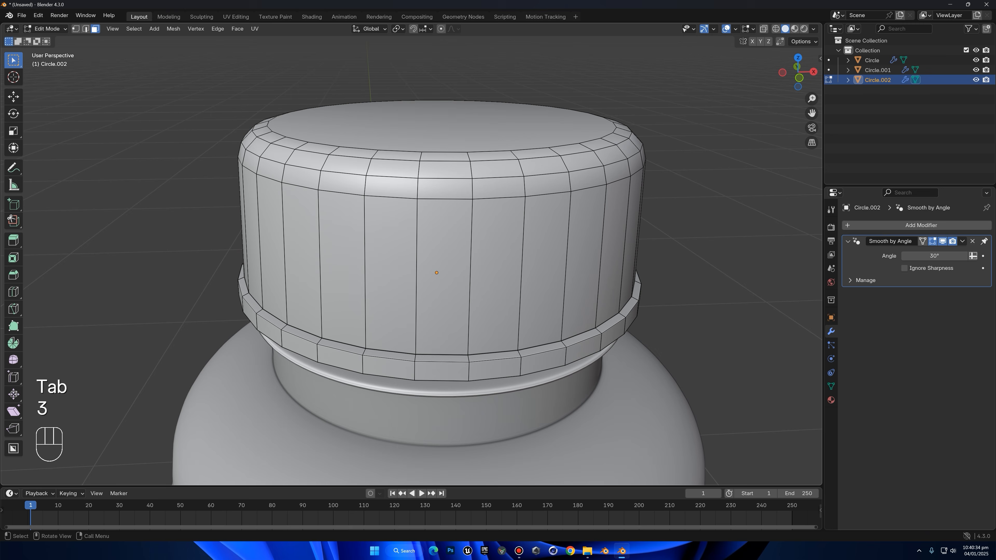
pyautogui.keyDown('alt'); pyautogui.click(414, 242); pyautogui.keyUp('alt')
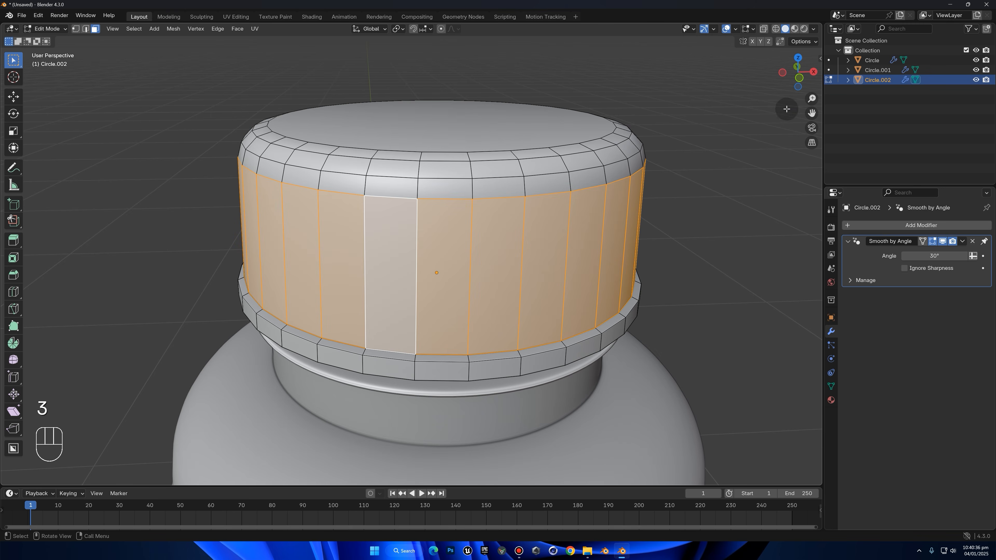
pyautogui.click(796, 85)
pyautogui.keyDown('shift'); pyautogui.moveTo(527, 167); pyautogui.dragTo(516, 214, button='middle'); pyautogui.keyUp('shift')
pyautogui.scroll(2, 662, 156)
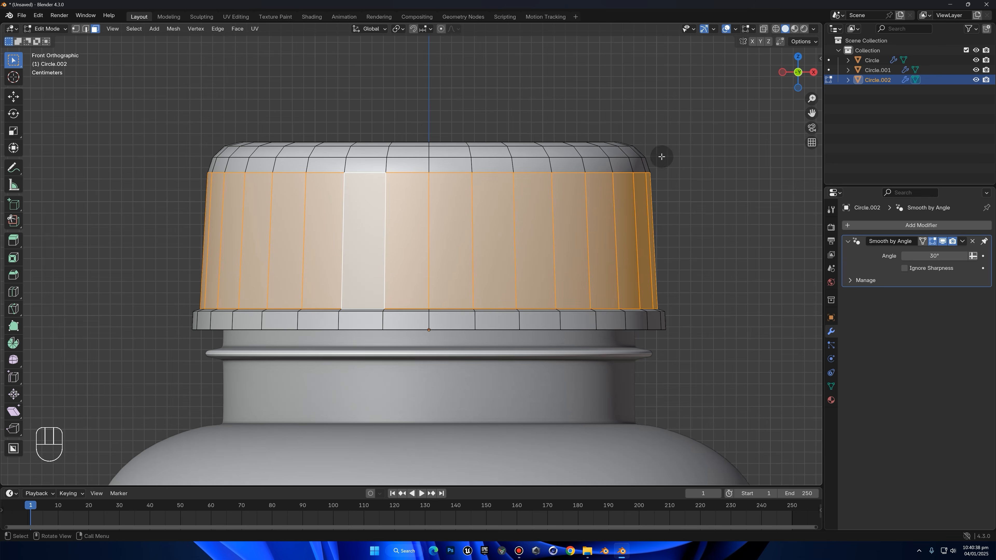
pyautogui.press('i')
pyautogui.press('i')
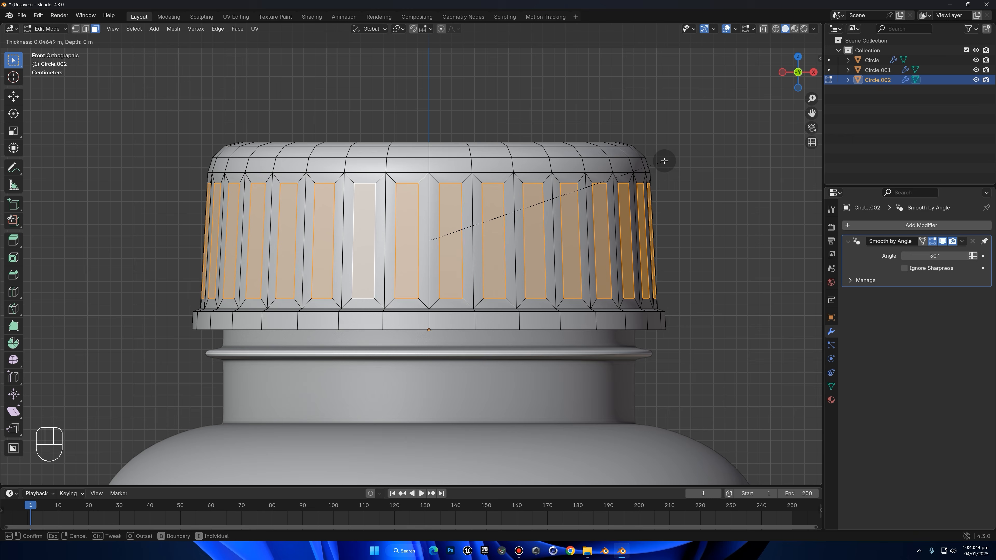
pyautogui.click(665, 160)
# Stretch the inset side faces to about 1.04 along Z
pyautogui.press('s')
pyautogui.press('z')
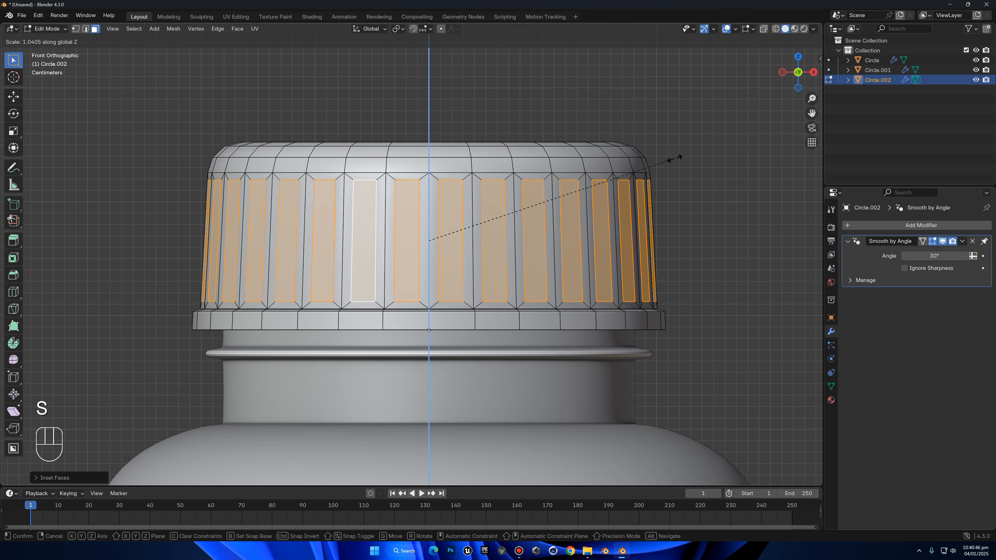
pyautogui.click(675, 158)
pyautogui.moveTo(640, 176); pyautogui.dragTo(682, 167, button='middle')
pyautogui.press('s')
pyautogui.rightClick(688, 165)
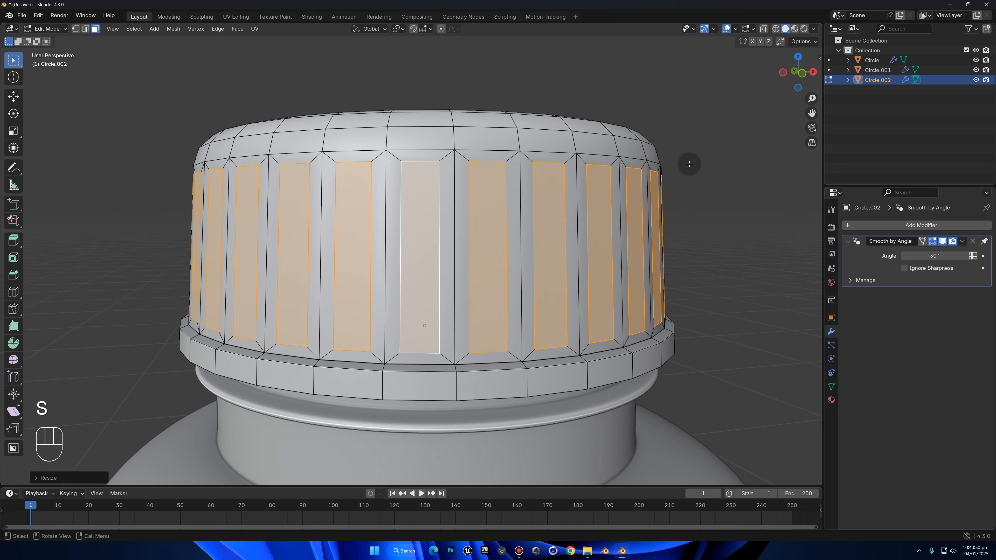
# Extrude the inset side faces in place and scale them inward to about 0.98 with Z locked to form grooves
pyautogui.press('e')
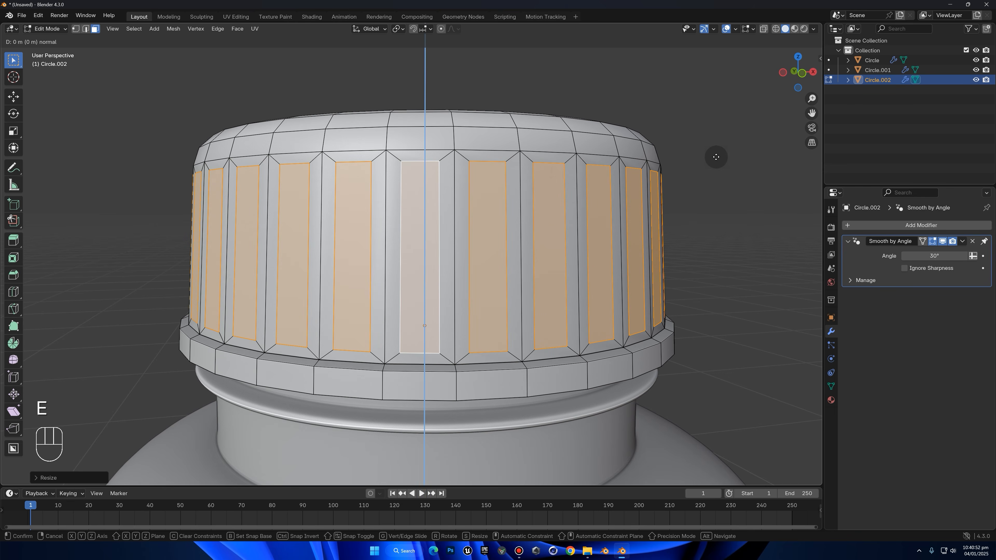
pyautogui.rightClick(716, 157)
pyautogui.moveTo(723, 166); pyautogui.dragTo(712, 170, button='middle')
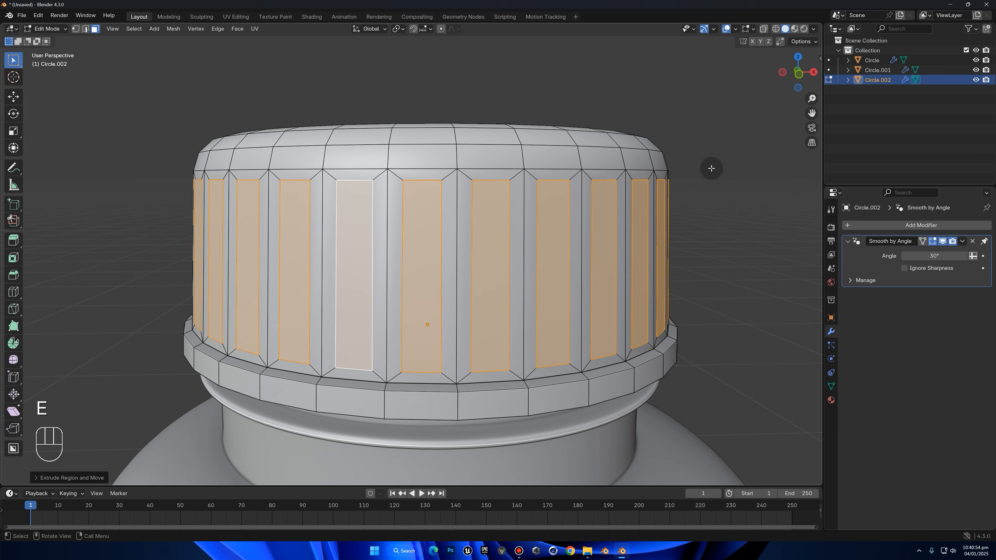
pyautogui.press('s')
pyautogui.hotkey('shift', 'z')
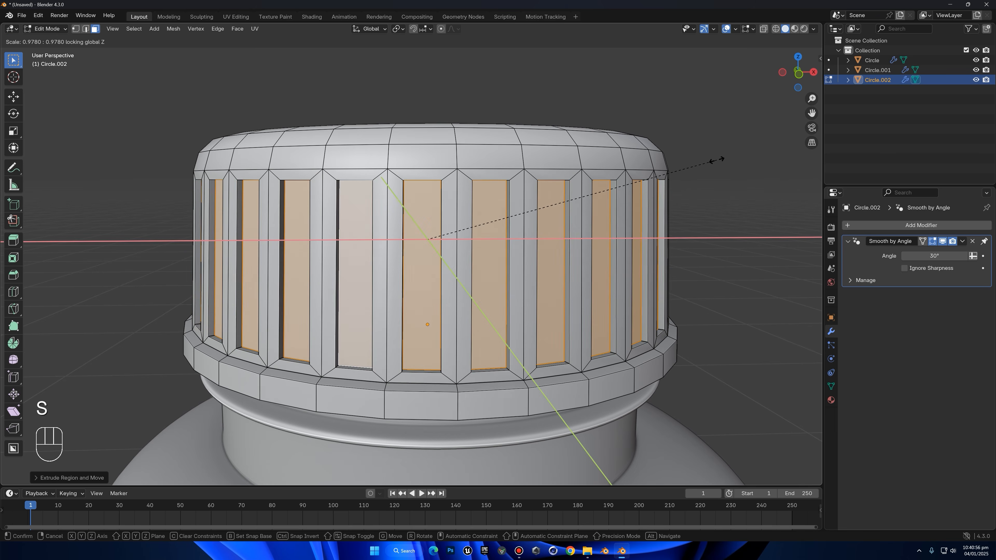
pyautogui.click(716, 161)
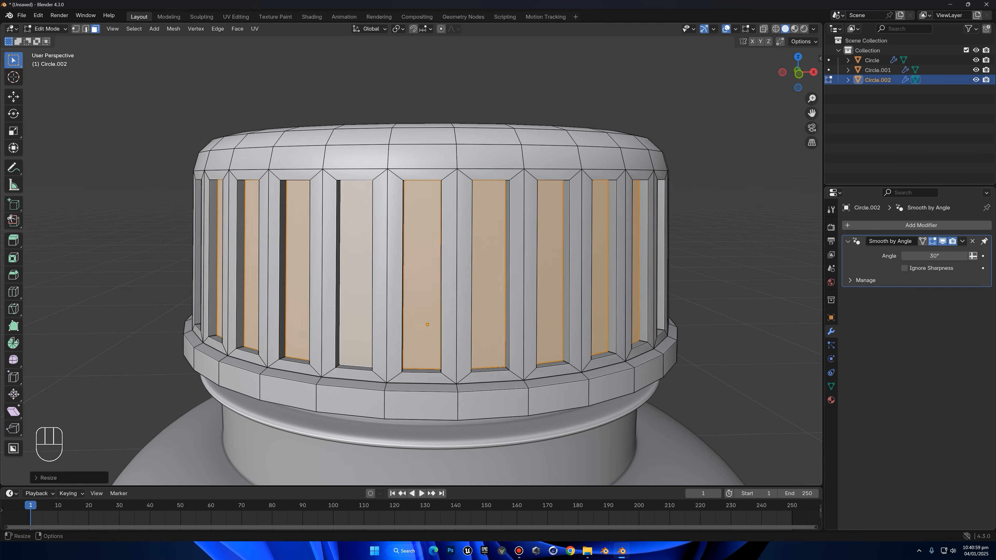
# Set the transform pivot to Individual Origins and scale the recessed groove faces to about 0.97
pyautogui.click(396, 29)
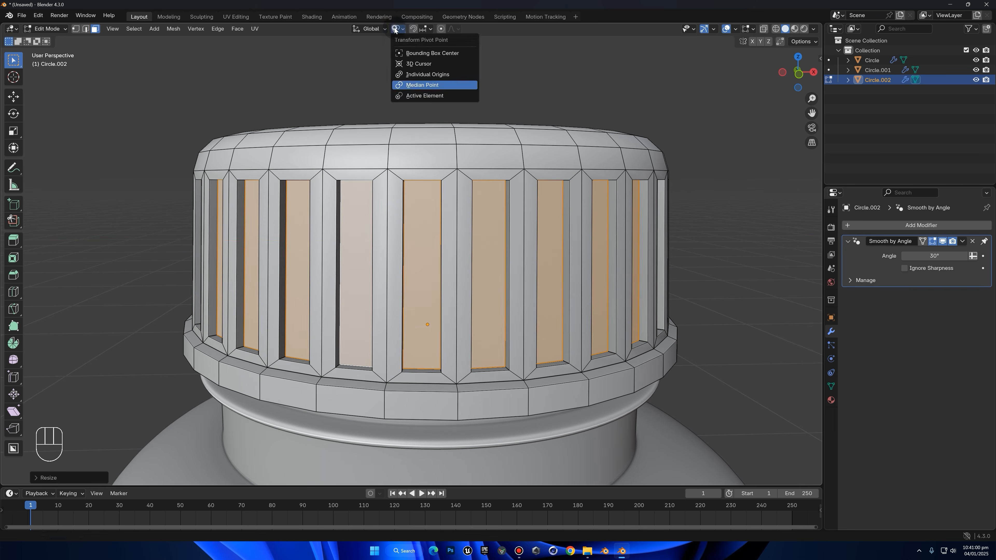
pyautogui.click(421, 74)
pyautogui.press('s')
pyautogui.rightClick(556, 229)
pyautogui.press('s')
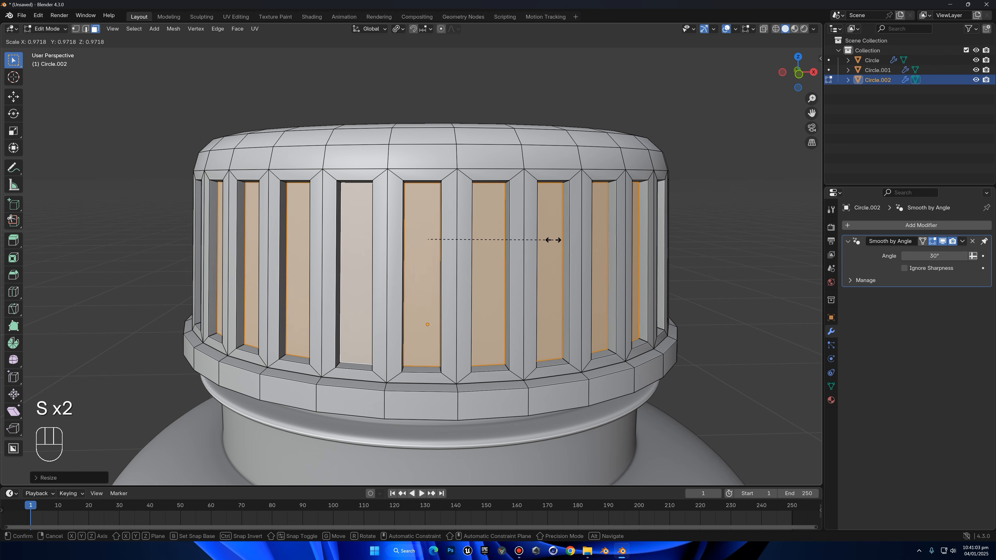
pyautogui.click(554, 240)
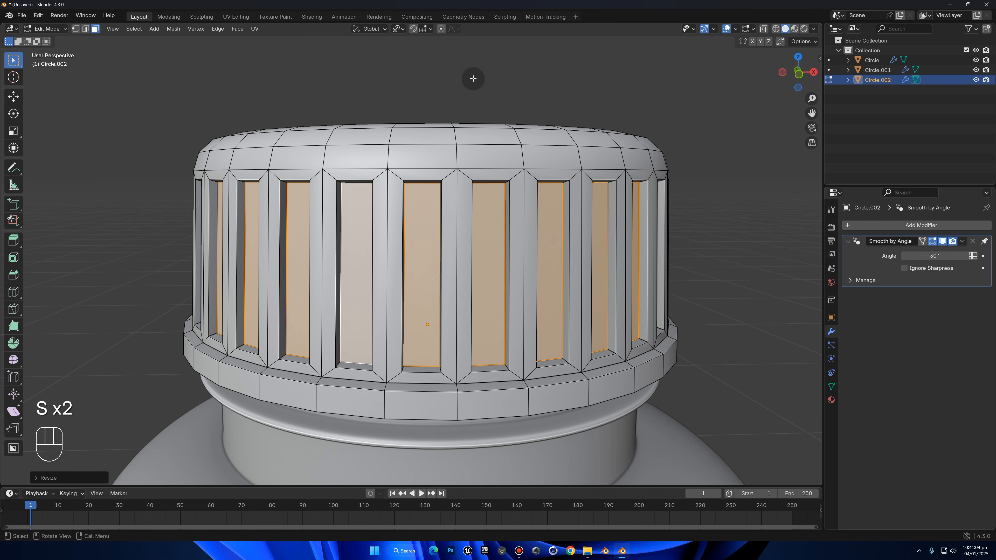
# Set the transform pivot back to Median Point and check the cap's grooves in Object Mode
pyautogui.click(395, 31)
pyautogui.click(415, 84)
pyautogui.click(532, 69)
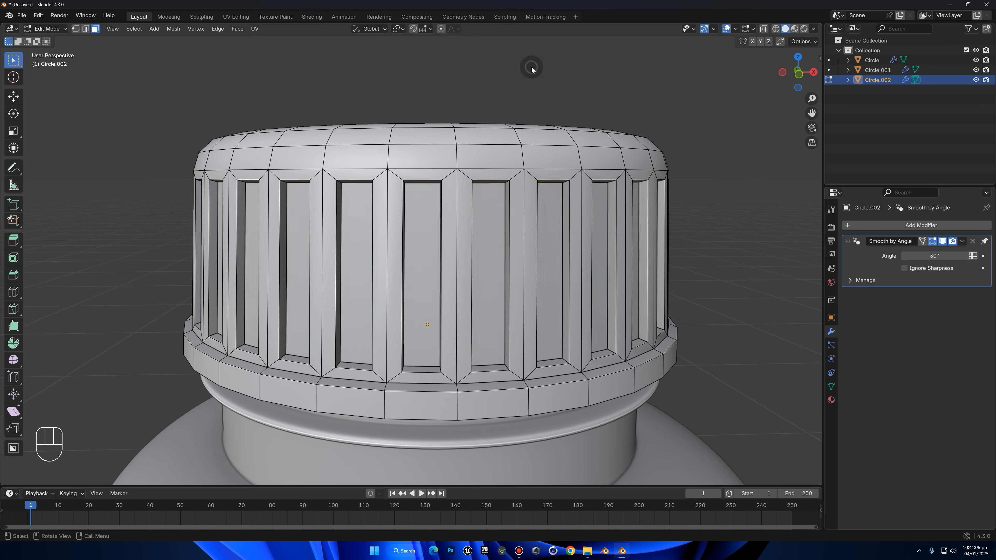
pyautogui.press('Tab')
pyautogui.click(538, 87)
pyautogui.scroll(-5, 515, 188)
pyautogui.moveTo(515, 189)
pyautogui.mouseDown(button='middle')
pyautogui.moveTo(579, 184)
pyautogui.moveTo(503, 182)
pyautogui.mouseUp(button='middle')
pyautogui.press('Tab')
pyautogui.scroll(5, 516, 238)
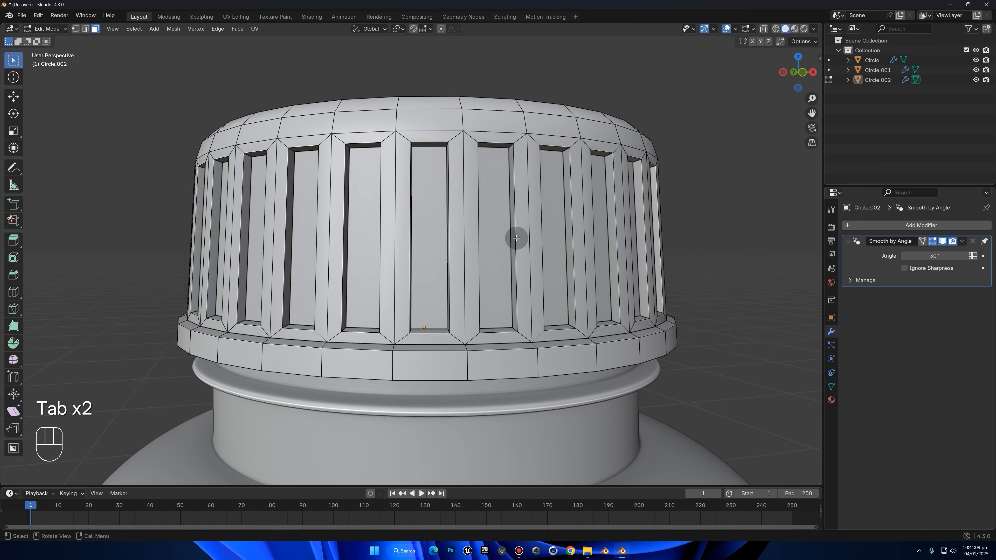
# Undo back to the selected groove faces and scale them slightly outward with Z locked to make the grooves shallower
pyautogui.hotkey('ctrl', 'z')
pyautogui.hotkey('ctrl', 'z')
pyautogui.hotkey('ctrl', 'z')
pyautogui.hotkey('ctrl', 'z')
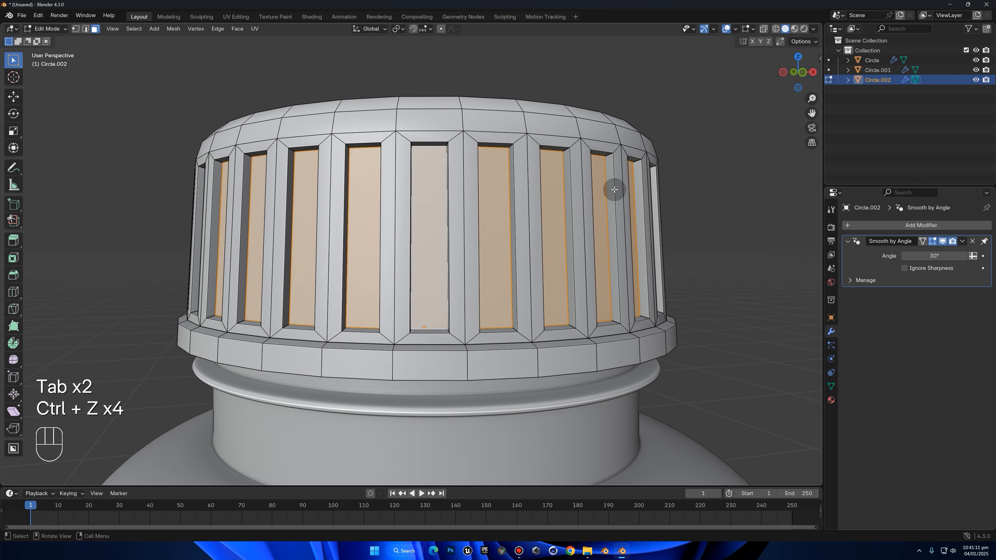
pyautogui.press('s')
pyautogui.hotkey('shift', 'z')
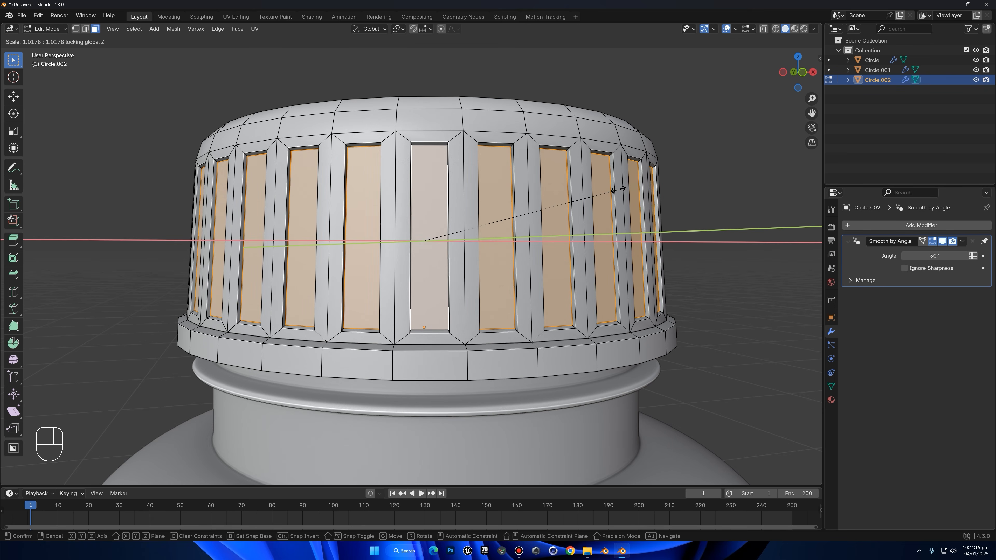
pyautogui.click(621, 189)
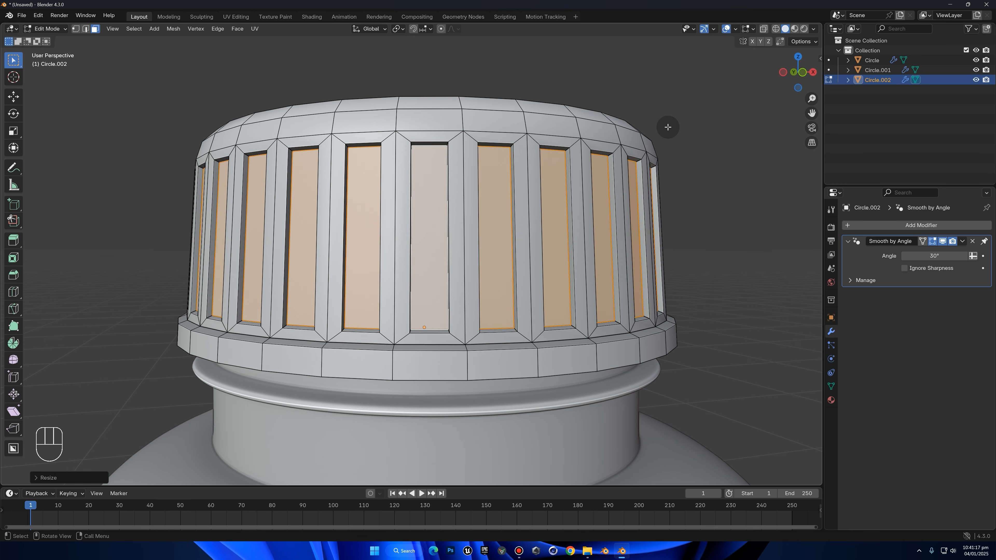
# Add a Subdivision modifier with viewport level 2 to the cap and shade the cap smooth
pyautogui.press('Tab')
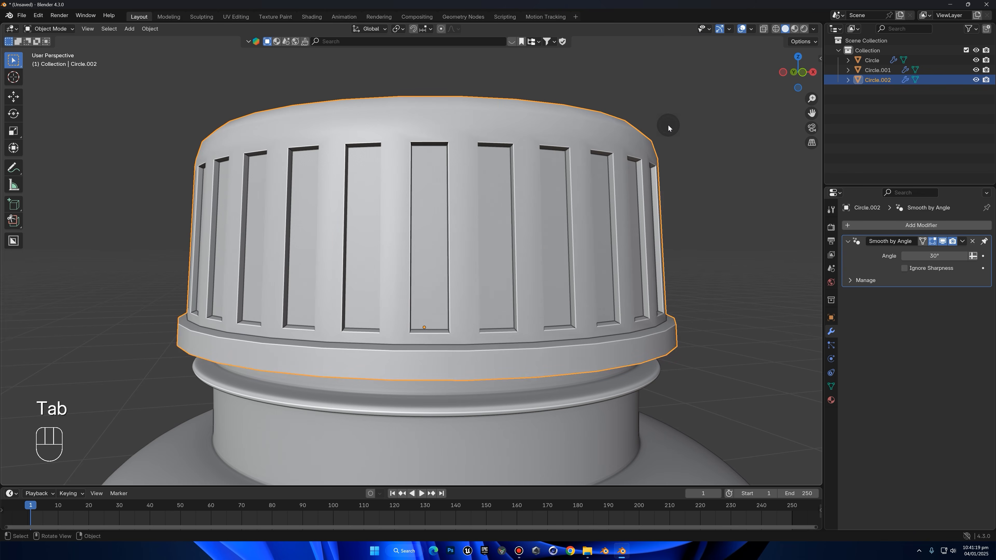
pyautogui.click(667, 126)
pyautogui.click(326, 227)
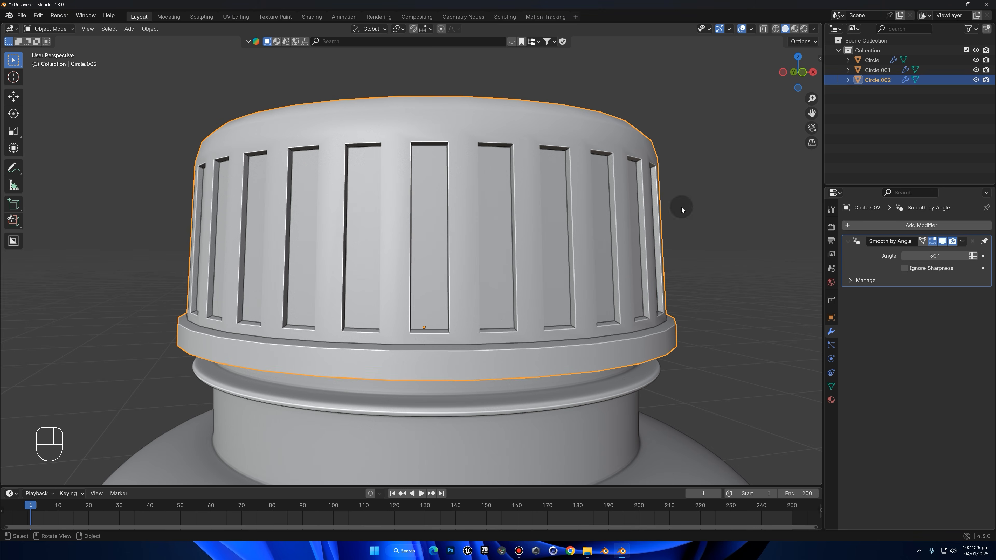
pyautogui.click(860, 225)
pyautogui.write('s')
pyautogui.click(833, 244)
pyautogui.rightClick(627, 186)
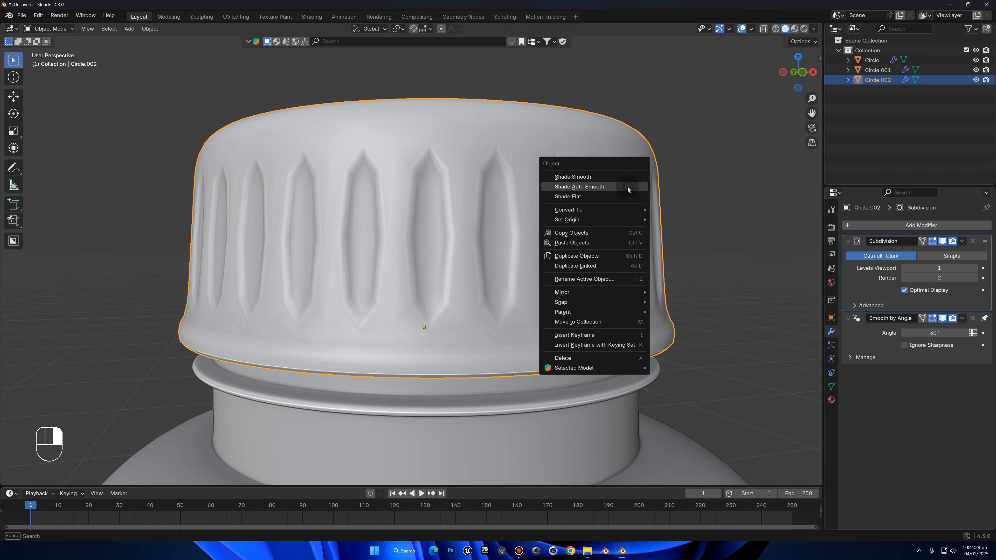
pyautogui.click(604, 110)
pyautogui.click(974, 268)
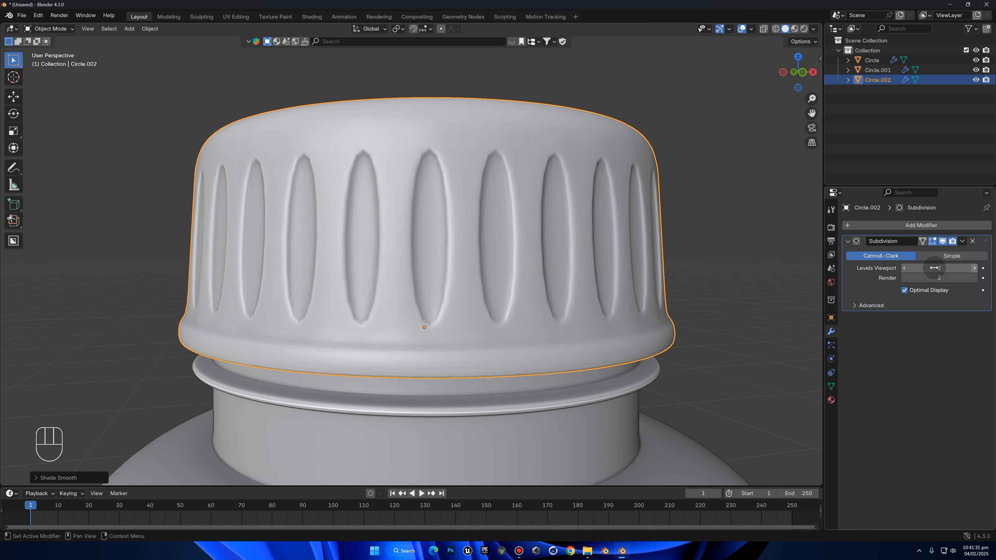
# Add a Bevel modifier to the cap and place it above the Subdivision modifier in the stack
pyautogui.click(894, 227)
pyautogui.click(894, 231)
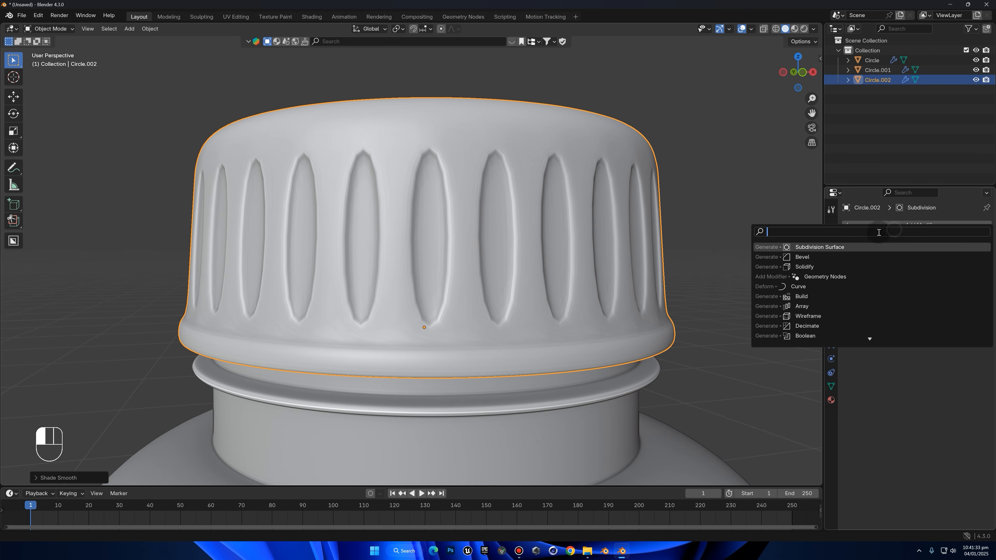
pyautogui.click(818, 257)
pyautogui.moveTo(986, 330); pyautogui.dragTo(923, 258)
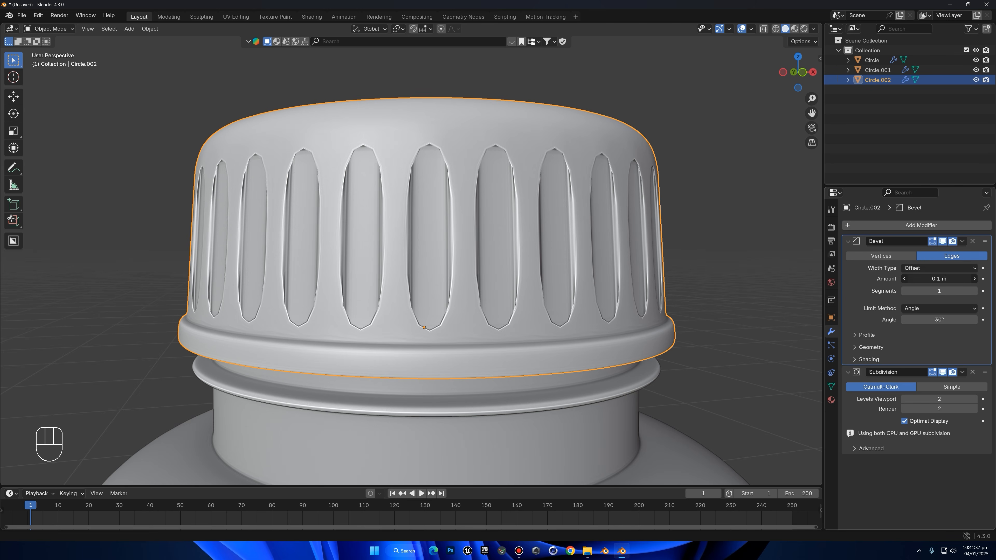
# Set the cap's Bevel modifier to an amount of 0.005 m with 2 segments
pyautogui.click(954, 279)
pyautogui.write('0')
pyautogui.press('Return')
pyautogui.click(948, 277)
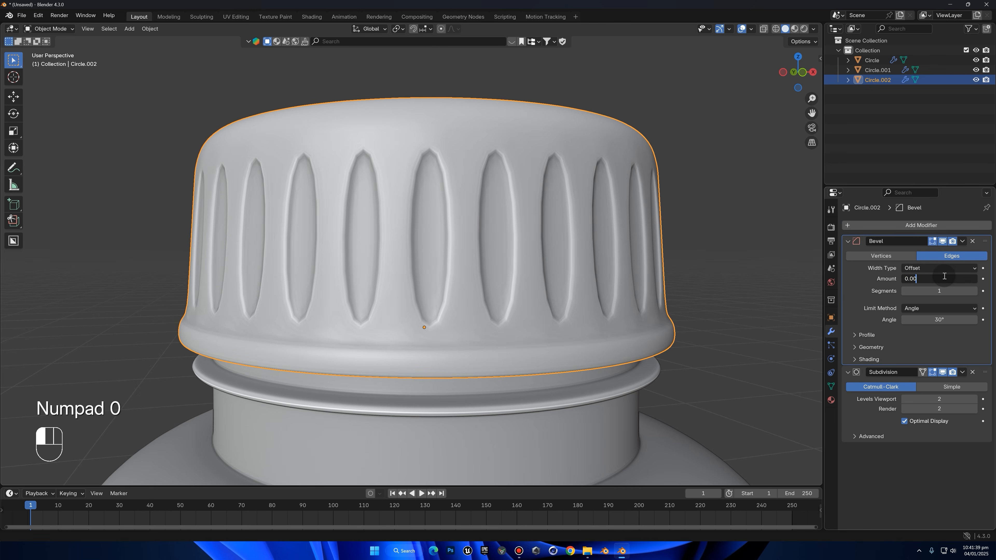
pyautogui.press('Return')
pyautogui.click(974, 291)
pyautogui.click(959, 280)
pyautogui.write('0')
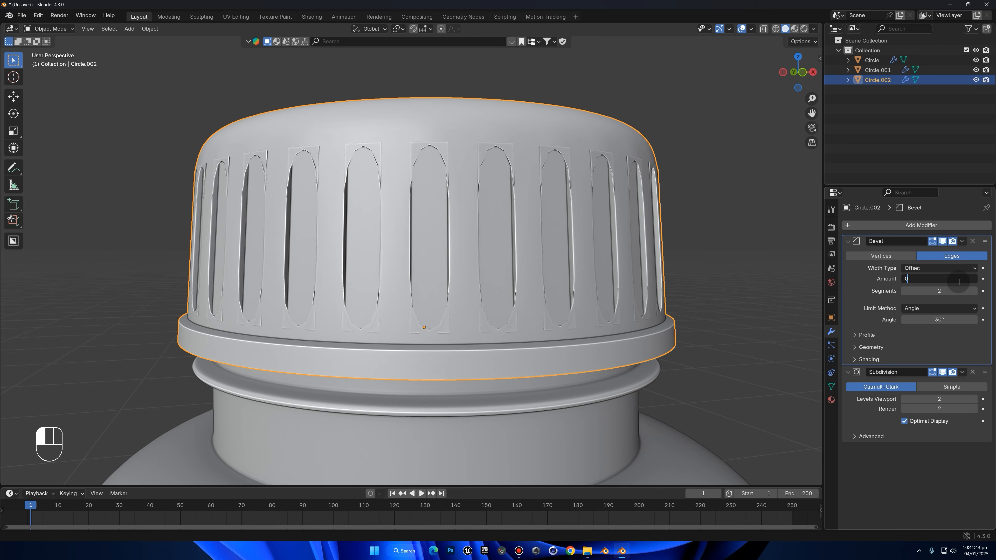
pyautogui.write('.005')
pyautogui.press('Return')
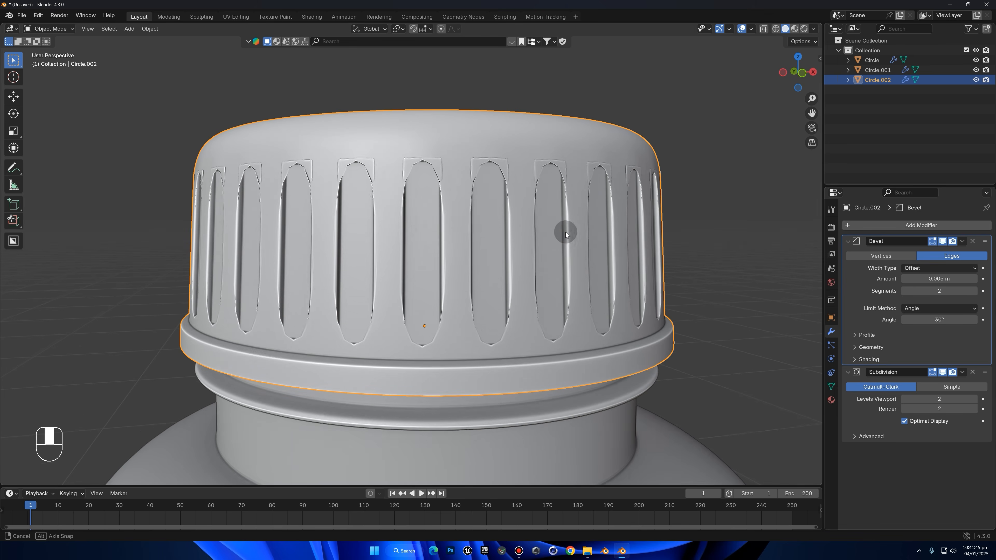
# Cut an edge loop around the cap's grooved wall and bevel it by about 0.225 m with one segment
pyautogui.press('Tab')
pyautogui.hotkey('ctrl', 'r')
pyautogui.click(434, 219)
pyautogui.rightClick(432, 195)
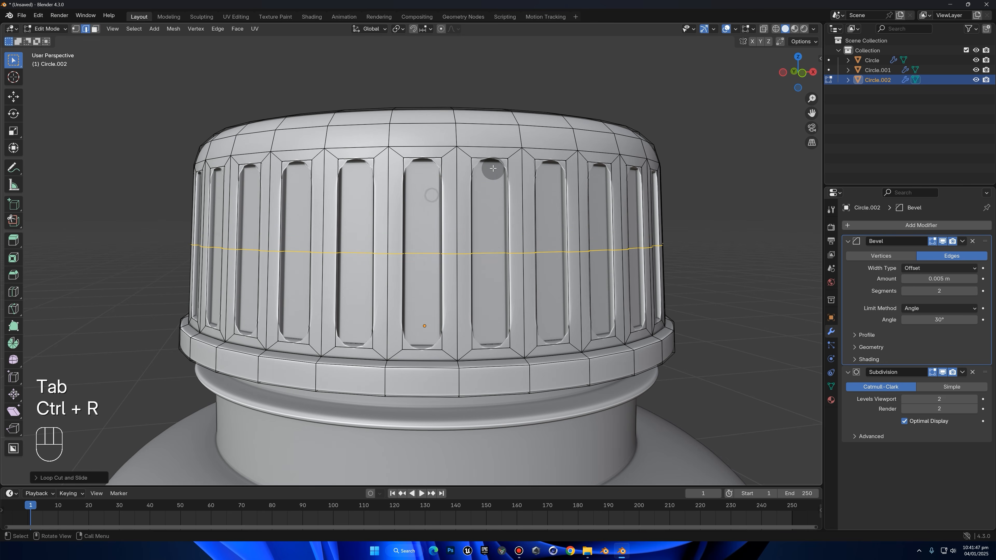
pyautogui.hotkey('ctrl', 'b')
pyautogui.scroll(-2, 533, 173)
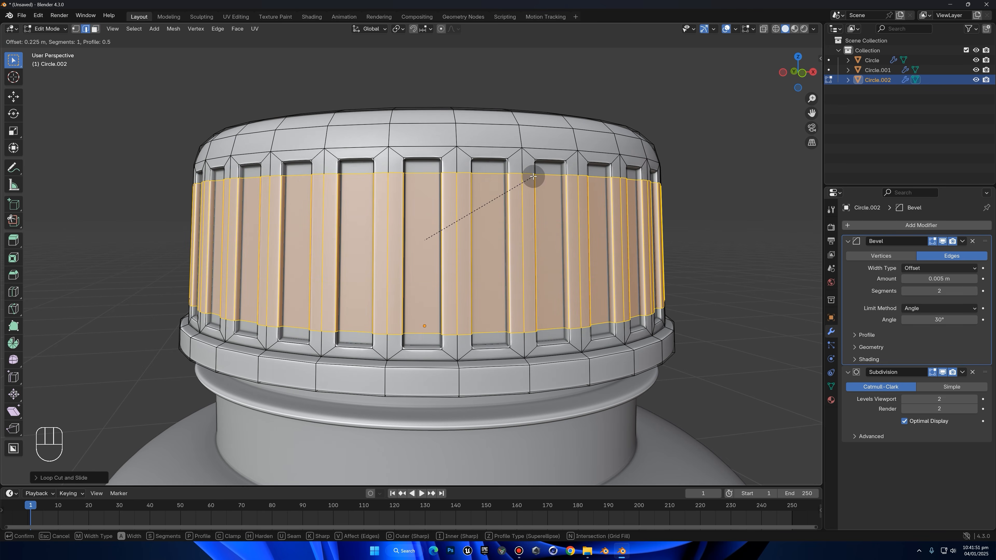
pyautogui.click(535, 177)
pyautogui.press('Tab')
# Set the cap's Bevel modifier to an amount of 0.01 m with 1 segment
pyautogui.moveTo(935, 278); pyautogui.dragTo(958, 279)
pyautogui.hotkey('ctrl', 'z')
pyautogui.write('0.01')
pyautogui.press('Return')
pyautogui.moveTo(971, 292); pyautogui.dragTo(962, 292)
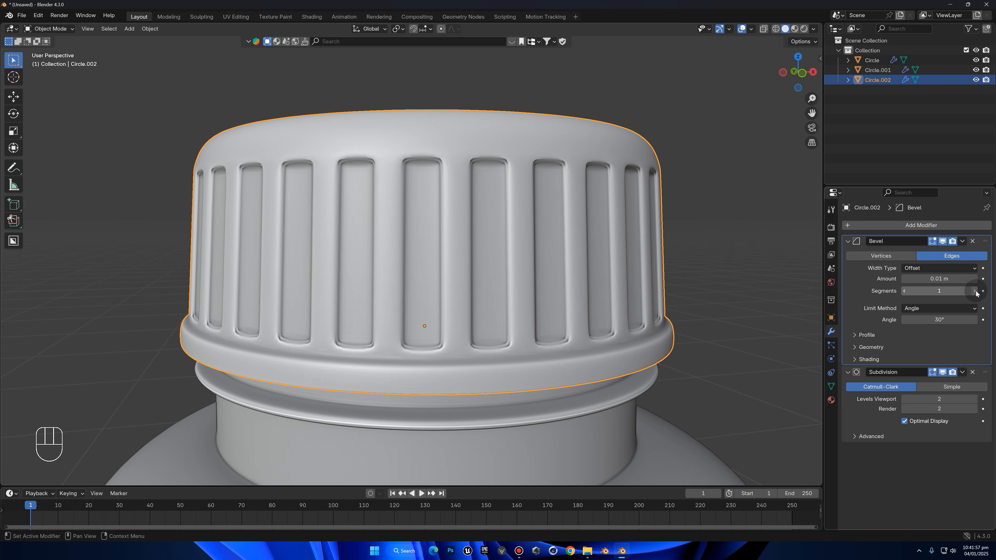
# Try 2 segments in the cap's Bevel modifier and undo the change
pyautogui.click(975, 292)
pyautogui.write('2')
pyautogui.press('Return')
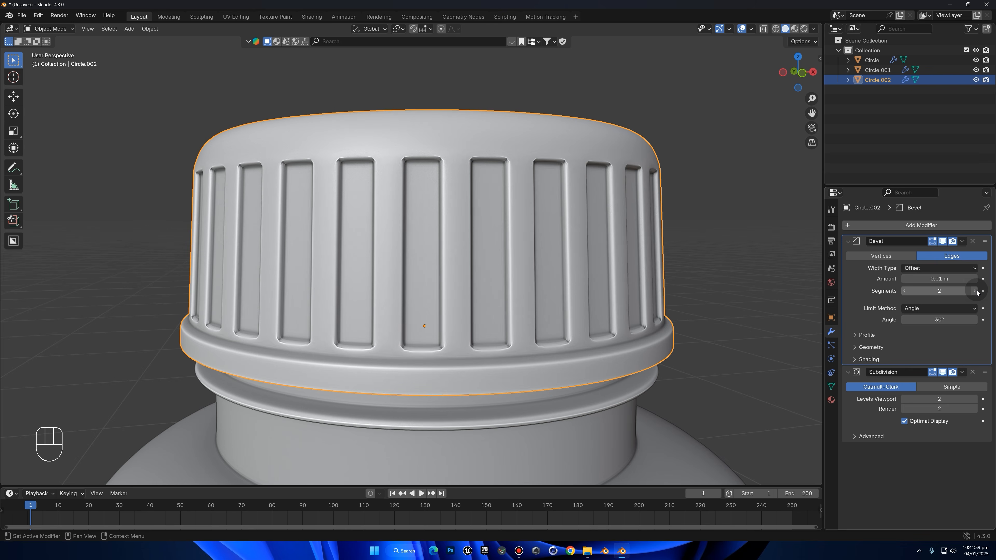
pyautogui.hotkey('ctrl', 'z')
# Examine the cap's beveled grooves up close and together with the bottle
pyautogui.scroll(-5, 581, 188)
pyautogui.scroll(5, 500, 250)
pyautogui.press('Tab')
pyautogui.press('Tab')
pyautogui.scroll(-4, 318, 265)
pyautogui.moveTo(514, 232); pyautogui.dragTo(545, 229, button='middle')
pyautogui.scroll(4, 624, 302)
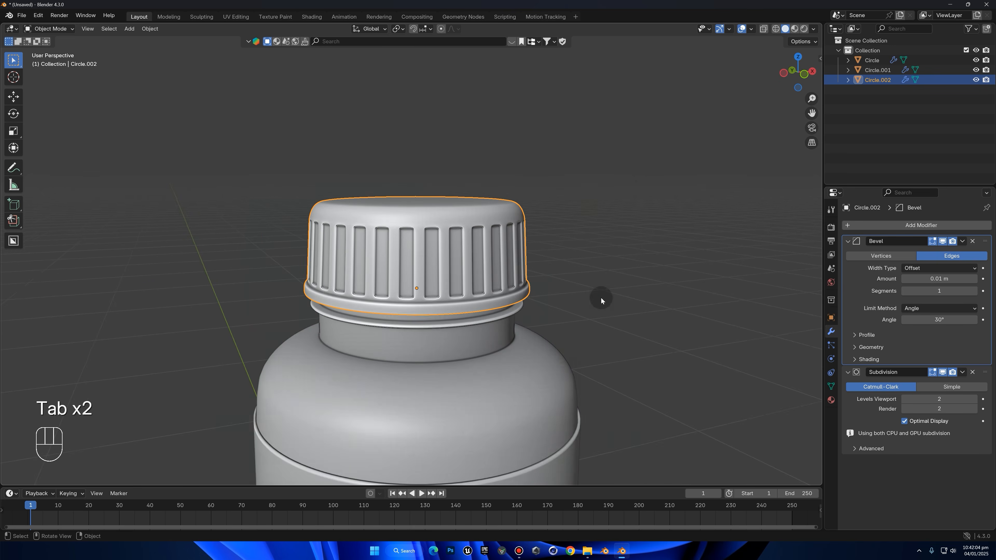
pyautogui.scroll(3, 368, 250)
# Scale the selected band on the cap's grooved wall slightly along Z, moving its loops nearer the groove ends
pyautogui.press('Tab')
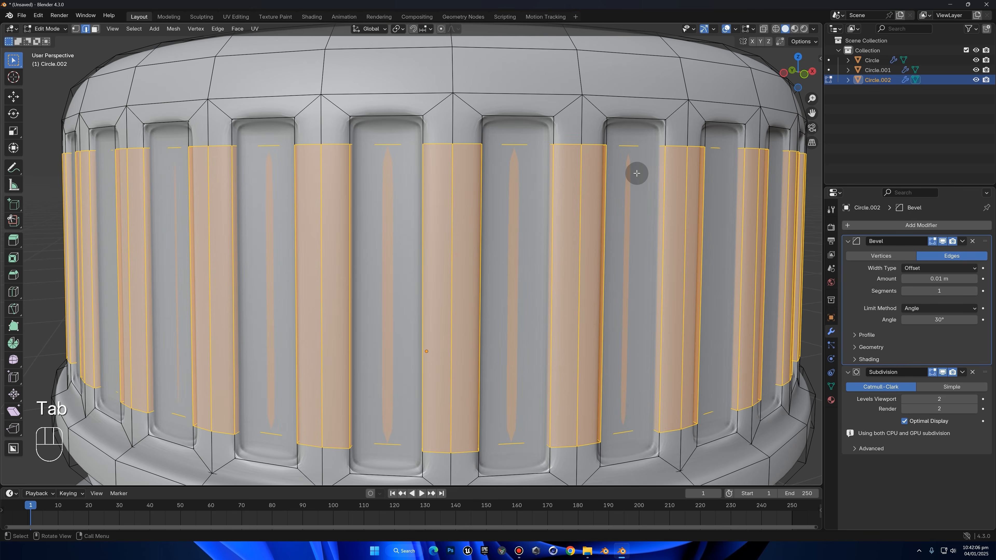
pyautogui.press('s')
pyautogui.press('z')
pyautogui.rightClick(661, 172)
pyautogui.press('s')
pyautogui.press('z')
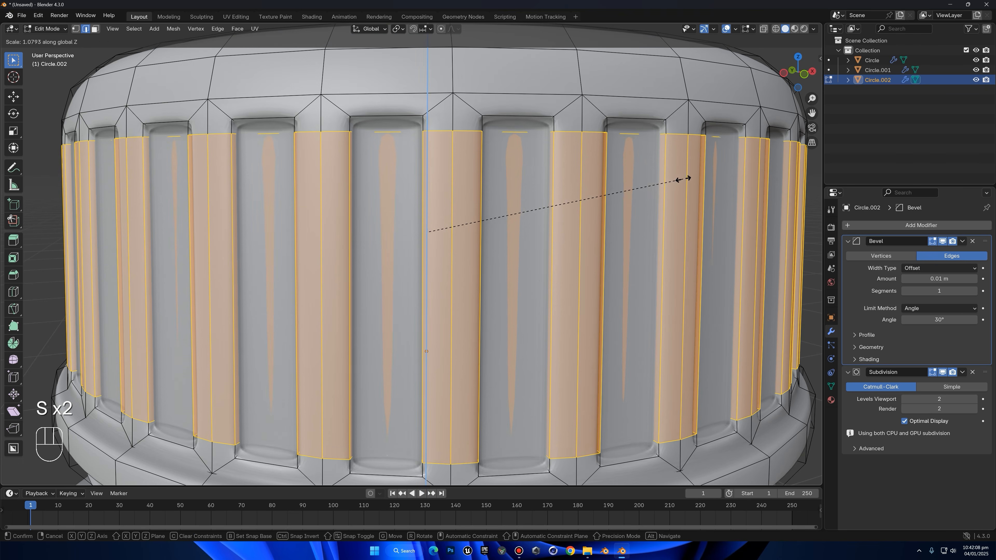
pyautogui.click(660, 173)
pyautogui.scroll(-3, 455, 187)
pyautogui.press('Tab')
# Inspect the whole bottle with its label and grooved cap from several angles and distances
pyautogui.scroll(-4, 620, 256)
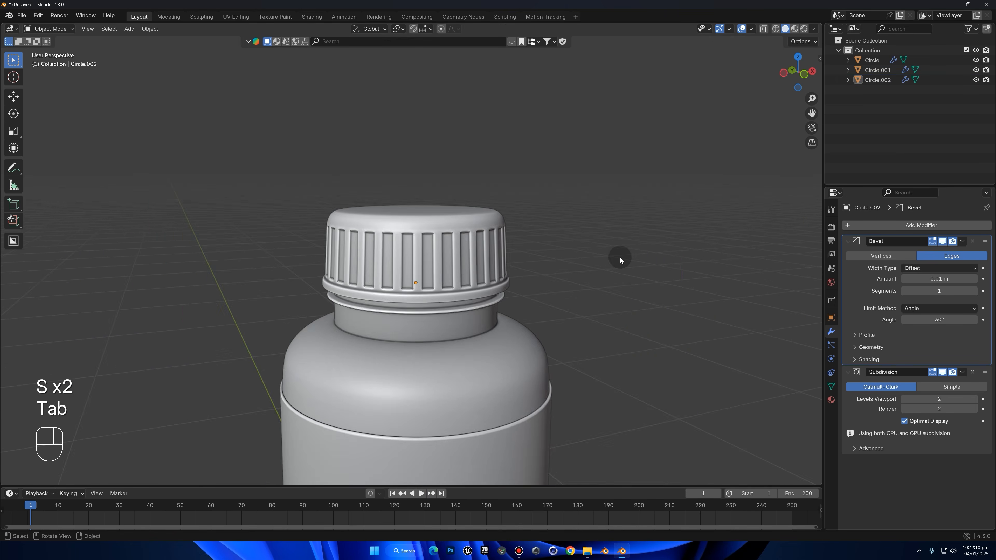
pyautogui.scroll(-8, 689, 261)
pyautogui.moveTo(539, 280); pyautogui.dragTo(574, 268, button='middle')
pyautogui.scroll(4, 584, 346)
pyautogui.moveTo(584, 347); pyautogui.dragTo(607, 272, button='middle')
pyautogui.scroll(-3, 507, 367)
pyautogui.keyDown('shift'); pyautogui.moveTo(507, 368); pyautogui.dragTo(340, 342, button='middle'); pyautogui.keyUp('shift')
pyautogui.scroll(3, 418, 315)
pyautogui.moveTo(418, 315); pyautogui.dragTo(445, 270, button='middle')
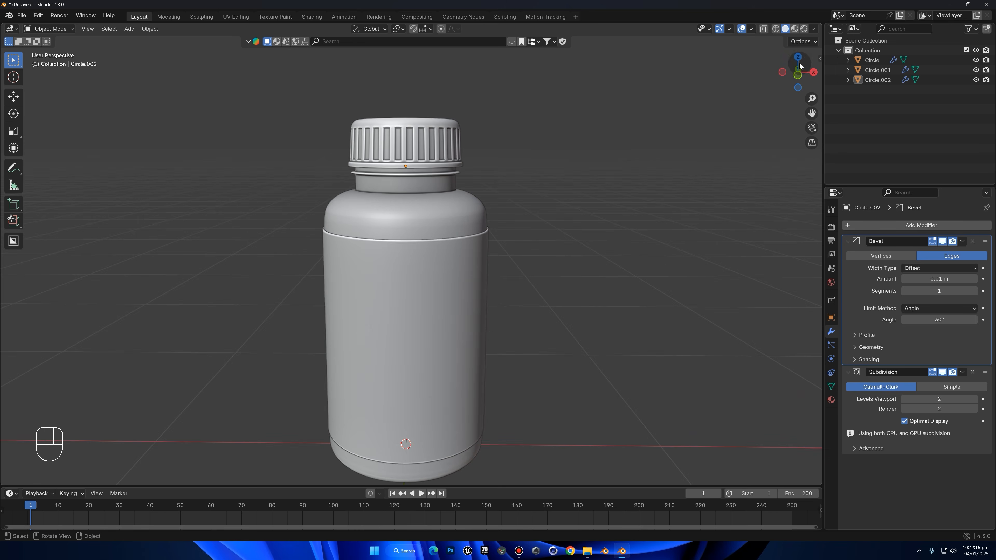
# Add a new mesh circle at the origin, working in the front orthographic view
pyautogui.click(798, 74)
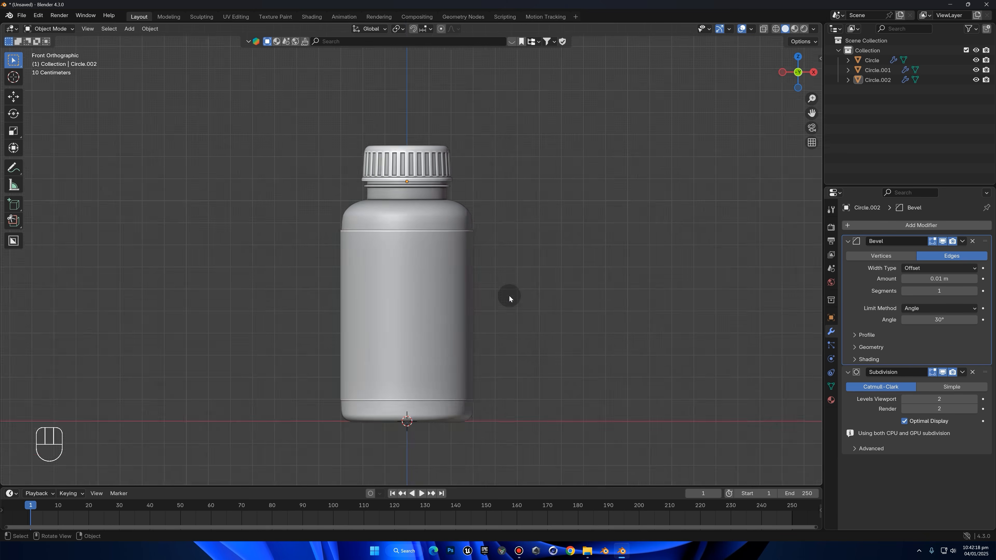
pyautogui.hotkey('shift', 'a')
pyautogui.moveTo(507, 290)
pyautogui.click(572, 74)
pyautogui.hotkey('ctrl', 'z')
pyautogui.hotkey('shift', 'a')
pyautogui.moveTo(490, 169)
pyautogui.click(528, 193)
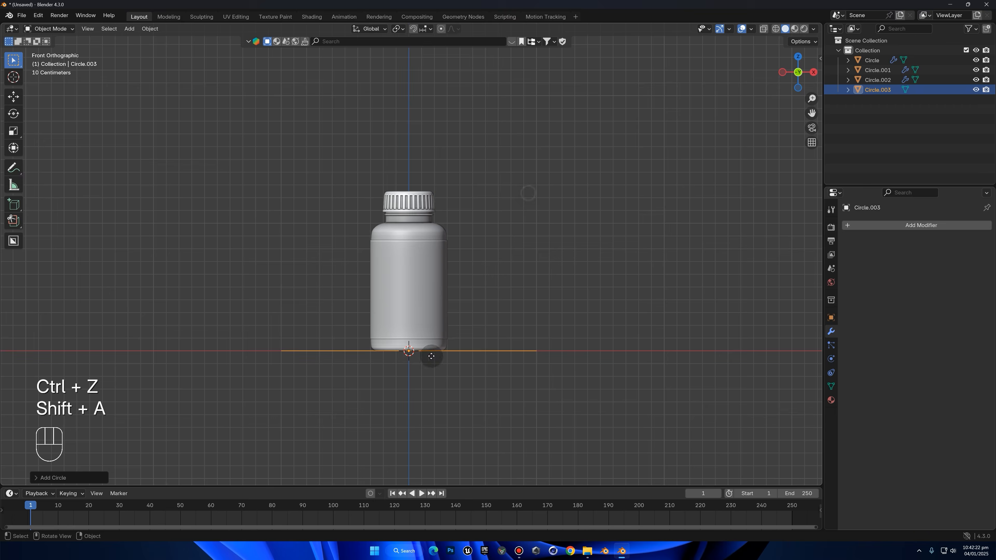
# Move the new circle out beside the bottle and scale it down well below the bottle's width
pyautogui.press('g')
pyautogui.click(567, 374)
pyautogui.press('s')
pyautogui.click(563, 368)
# Try moving the circle up near the cap with free rotation and scaling, and undo those changes
pyautogui.press('g')
pyautogui.click(484, 249)
pyautogui.press('r')
pyautogui.press('r')
pyautogui.click(483, 268)
pyautogui.press('s')
pyautogui.click(478, 268)
pyautogui.press('r')
pyautogui.press('r')
pyautogui.rightClick(479, 285)
pyautogui.hotkey('ctrl', 'z')
pyautogui.hotkey('ctrl', 'z')
pyautogui.hotkey('ctrl', 'z')
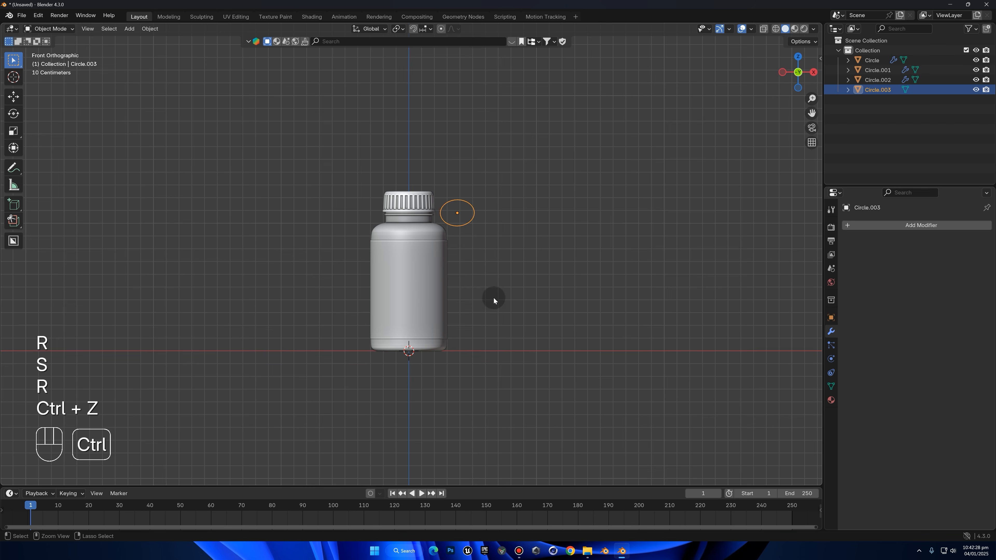
# Place the circle at ground level next to the bottle and scale it up slightly
pyautogui.keyDown('shift'); pyautogui.moveTo(602, 375); pyautogui.dragTo(567, 388, button='middle'); pyautogui.keyUp('shift')
pyautogui.press('g')
pyautogui.middleClick(535, 341)
pyautogui.click(519, 336)
pyautogui.keyDown('shift'); pyautogui.moveTo(550, 335); pyautogui.dragTo(553, 269, button='middle'); pyautogui.keyUp('shift')
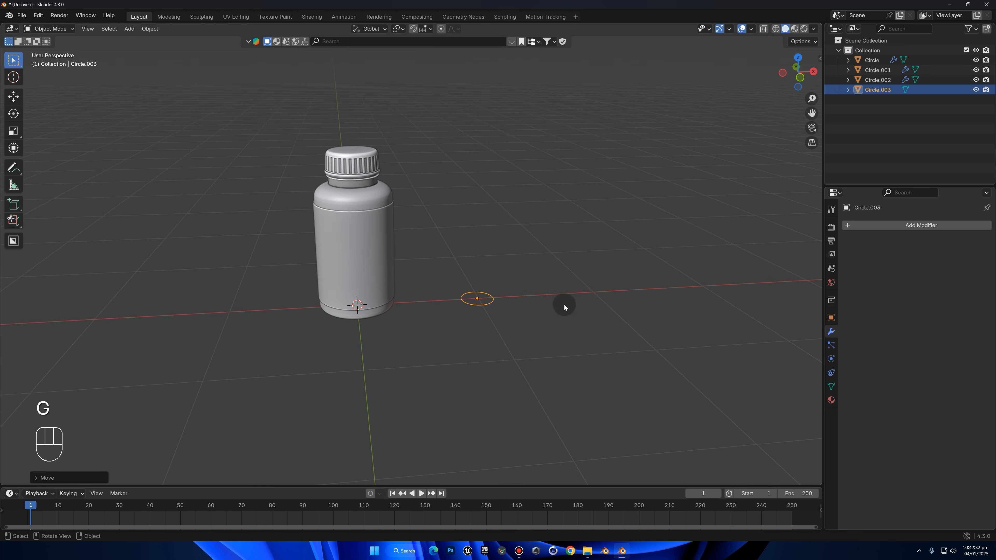
pyautogui.press('s')
pyautogui.click(589, 312)
pyautogui.moveTo(589, 306); pyautogui.dragTo(556, 309, button='middle')
# Fill the circle with a face and extrude it upward about 0.054 m to form a thin disc
pyautogui.press('Tab')
pyautogui.scroll(1, 637, 279)
pyautogui.scroll(1, 636, 278)
pyautogui.press('1')
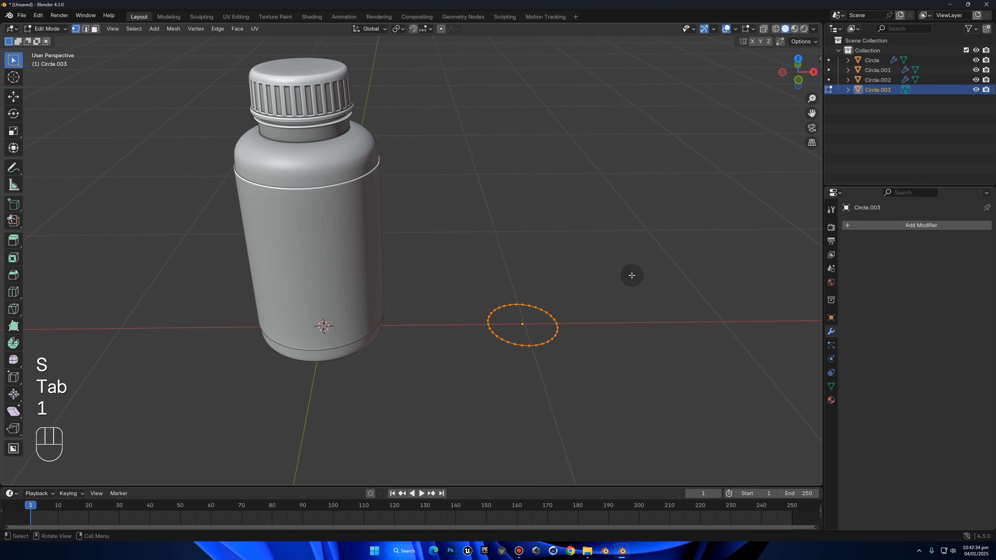
pyautogui.press('f')
pyautogui.moveTo(628, 268); pyautogui.dragTo(627, 190, button='middle')
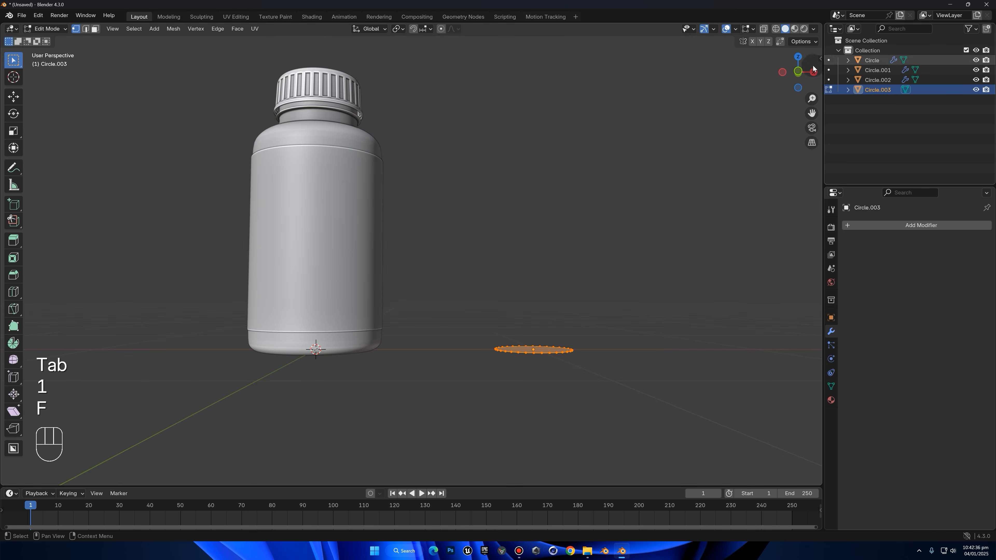
pyautogui.click(797, 74)
pyautogui.press('e')
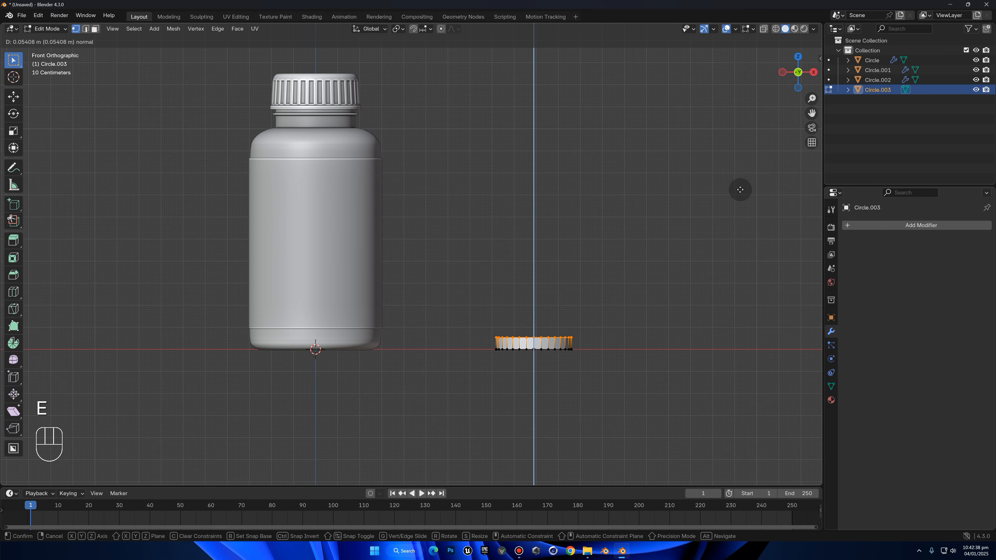
pyautogui.click(740, 190)
# Delete the disc's top and bottom faces, leaving only the side wall
pyautogui.moveTo(669, 259); pyautogui.dragTo(611, 273, button='middle')
pyautogui.scroll(3, 592, 266)
pyautogui.press('x')
pyautogui.click(583, 282)
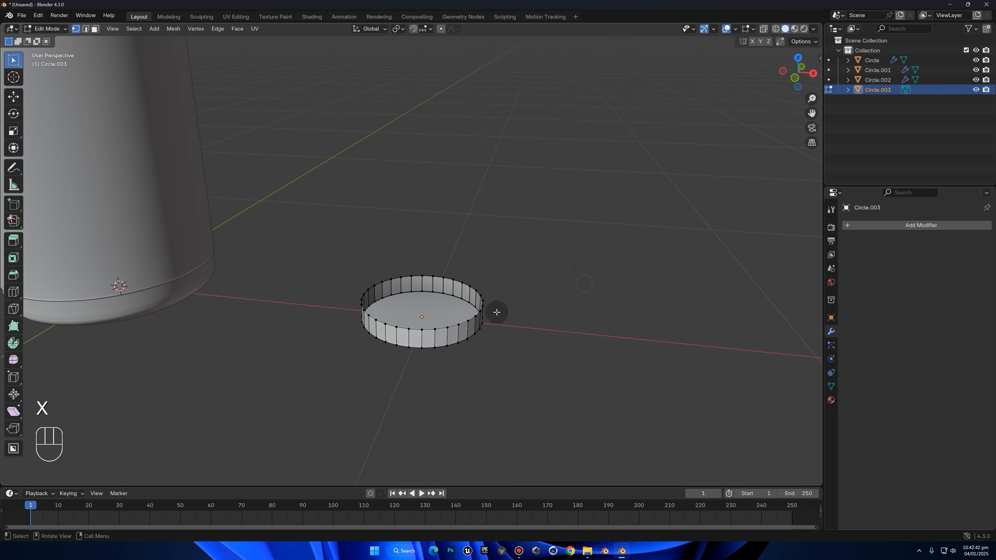
pyautogui.press('x')
pyautogui.click(448, 311)
# Select the ring's upper edge loop and close it with Grid Fill
pyautogui.press('1')
pyautogui.keyDown('alt'); pyautogui.click(463, 282); pyautogui.keyUp('alt')
pyautogui.rightClick(606, 207)
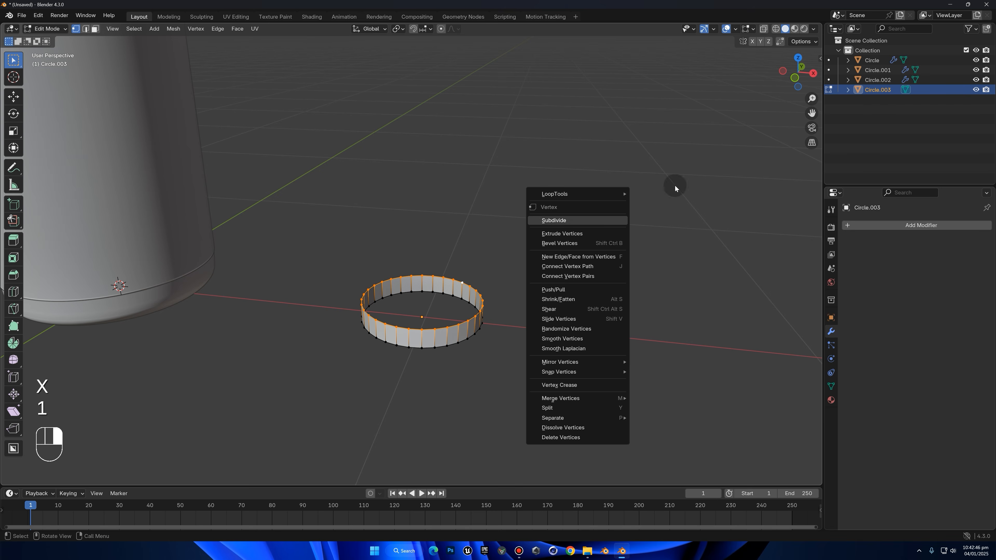
pyautogui.press('F3')
pyautogui.click(660, 187)
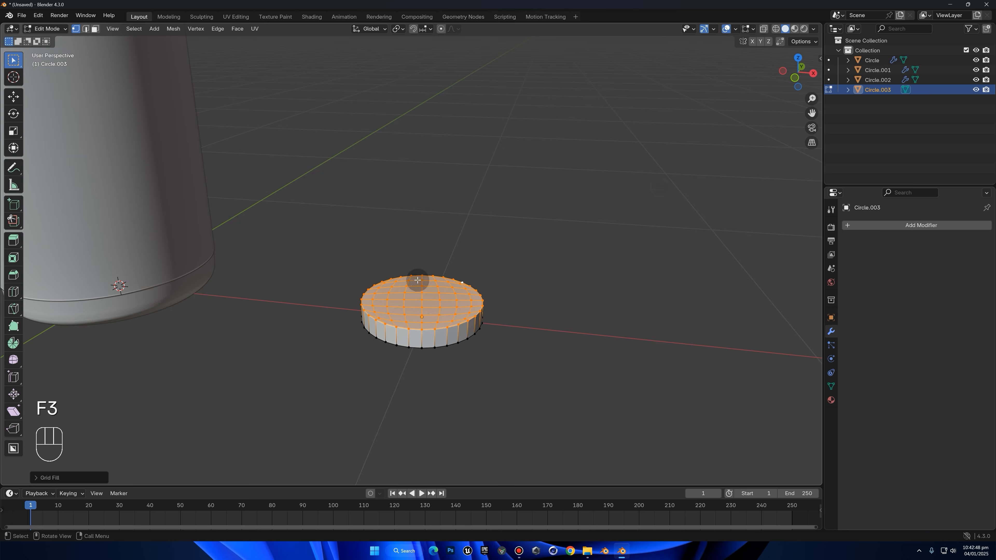
# Select the ring's lower edge loop and close it with Grid Fill
pyautogui.moveTo(420, 293); pyautogui.dragTo(424, 254, button='middle')
pyautogui.scroll(-1, 443, 318)
pyautogui.keyDown('alt'); pyautogui.click(444, 317); pyautogui.keyUp('alt')
pyautogui.scroll(1, 444, 317)
pyautogui.moveTo(579, 243); pyautogui.dragTo(566, 218, button='middle')
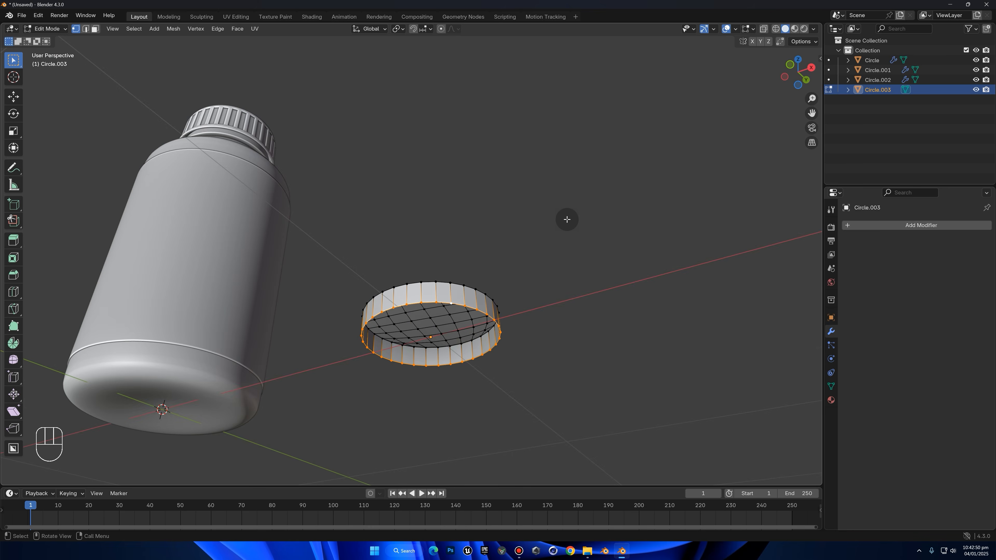
pyautogui.press('F3')
pyautogui.click(616, 243)
# Add three evenly spaced horizontal loop cuts around the disc's side wall
pyautogui.moveTo(616, 243); pyautogui.dragTo(510, 356, button='middle')
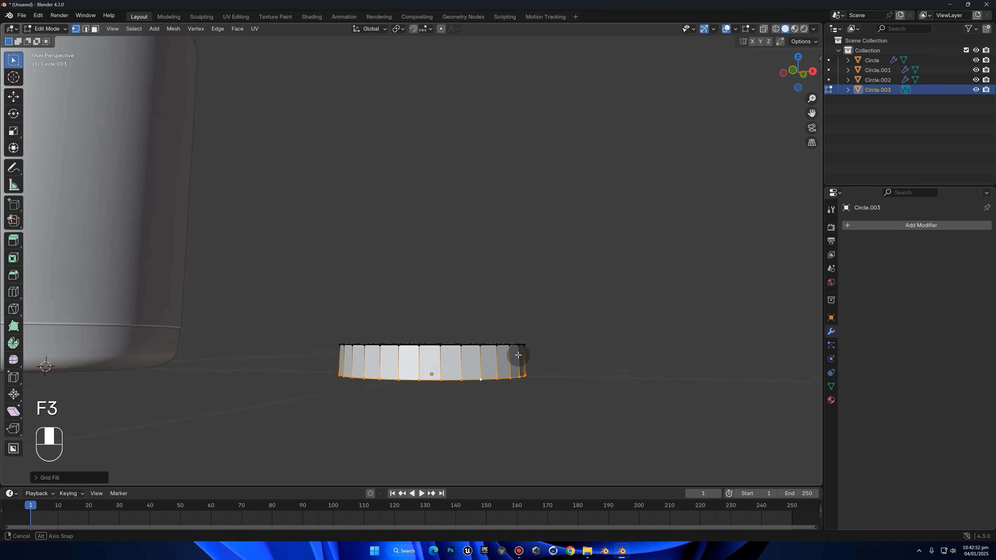
pyautogui.hotkey('ctrl', 'r')
pyautogui.scroll(2, 471, 366)
pyautogui.click(471, 365)
pyautogui.rightClick(489, 351)
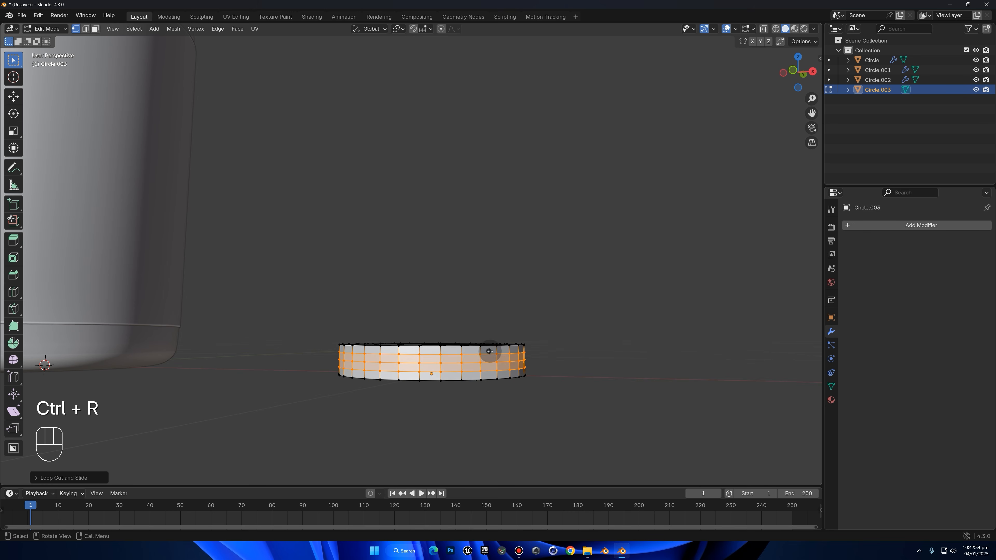
pyautogui.click(590, 301)
pyautogui.moveTo(591, 301); pyautogui.dragTo(556, 289, button='middle')
# Return to Object Mode and add a Displace modifier to the disc
pyautogui.press('Tab')
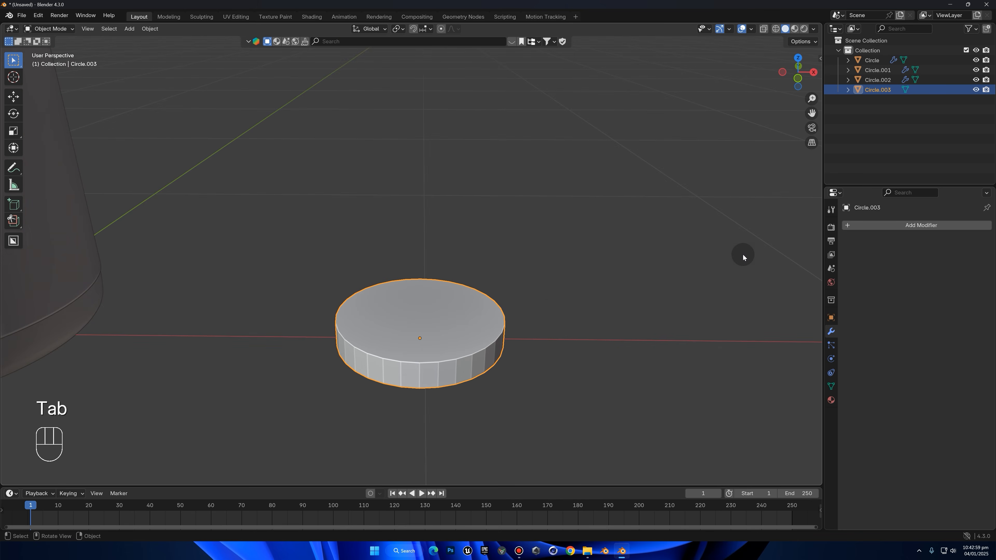
pyautogui.click(912, 225)
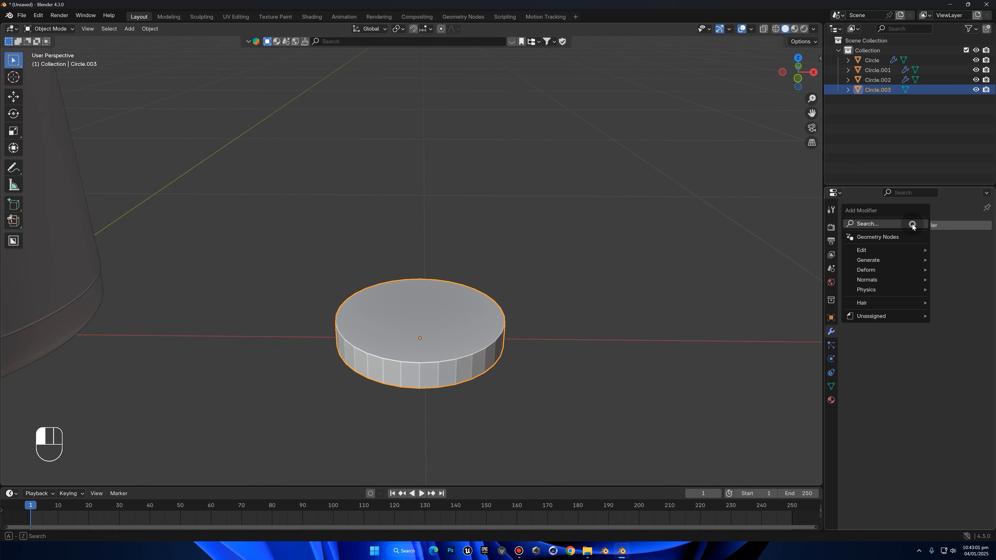
pyautogui.click(912, 224)
pyautogui.write('d')
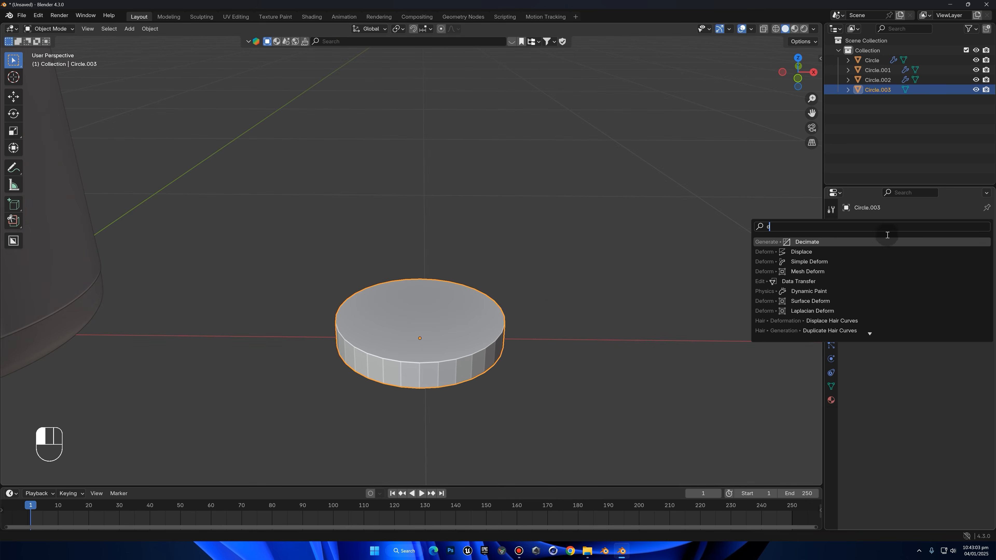
pyautogui.click(841, 252)
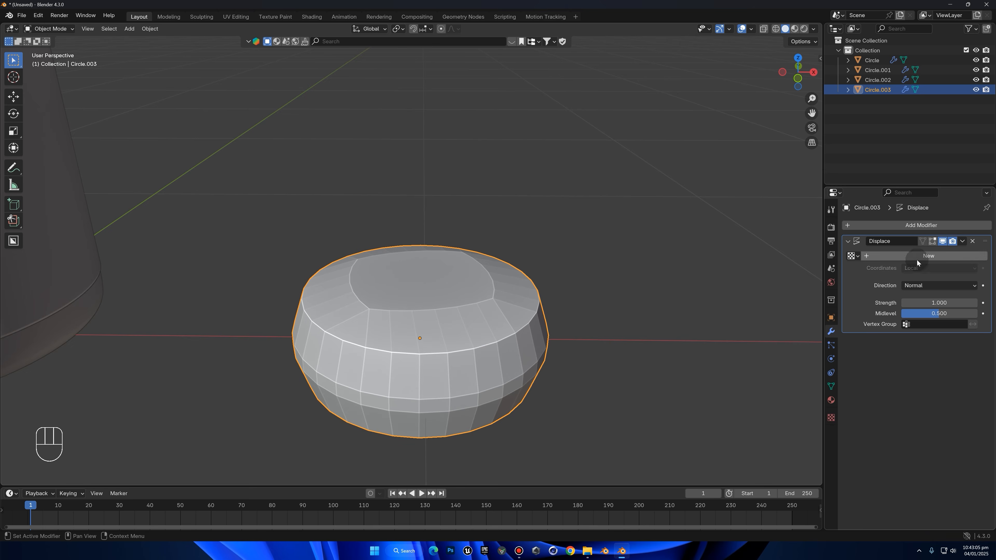
# Create a new texture for the disc's Displace modifier and set its type to Clouds
pyautogui.click(955, 256)
pyautogui.moveTo(274, 344); pyautogui.dragTo(925, 230, button='middle')
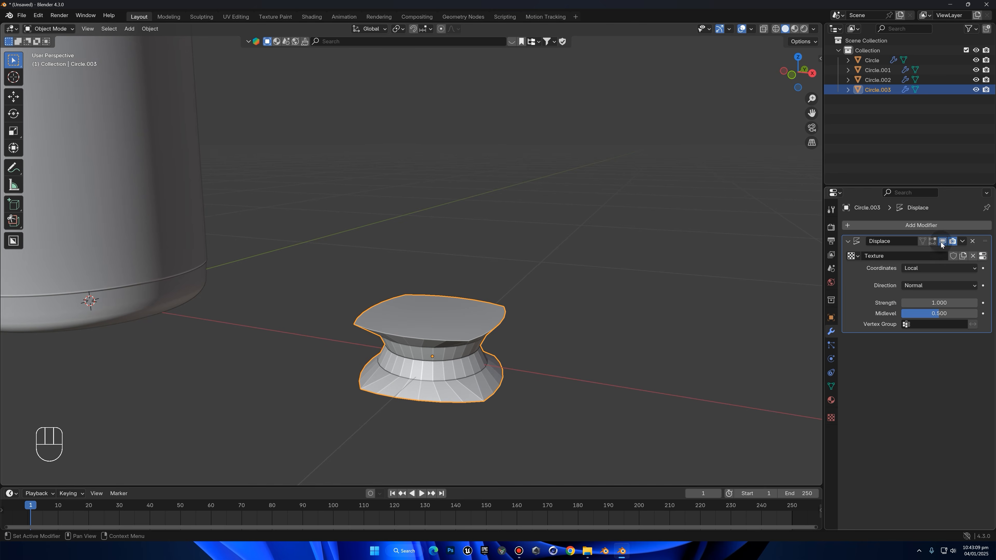
pyautogui.click(983, 256)
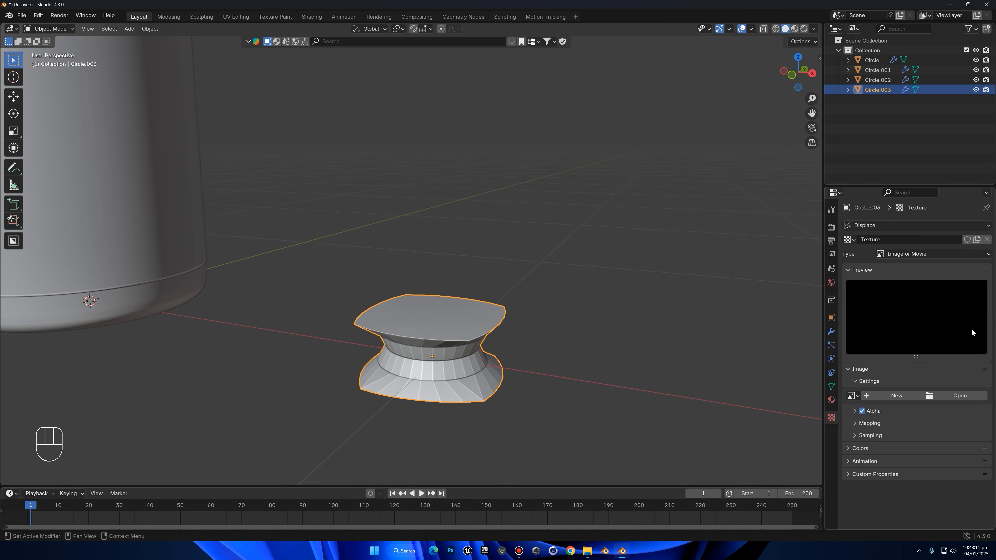
pyautogui.click(906, 253)
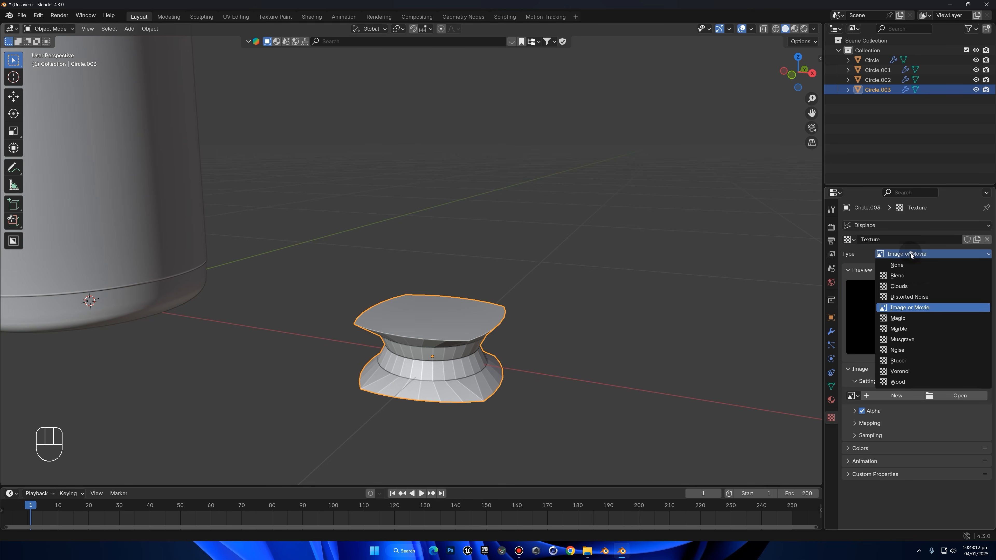
pyautogui.click(919, 285)
# Set the Clouds texture's size to 1.5 and its depth to 3
pyautogui.moveTo(939, 426)
pyautogui.mouseDown()
pyautogui.moveTo(969, 426)
pyautogui.moveTo(941, 429)
pyautogui.mouseUp()
pyautogui.click(941, 429)
pyautogui.write('1.5')
pyautogui.press('Return')
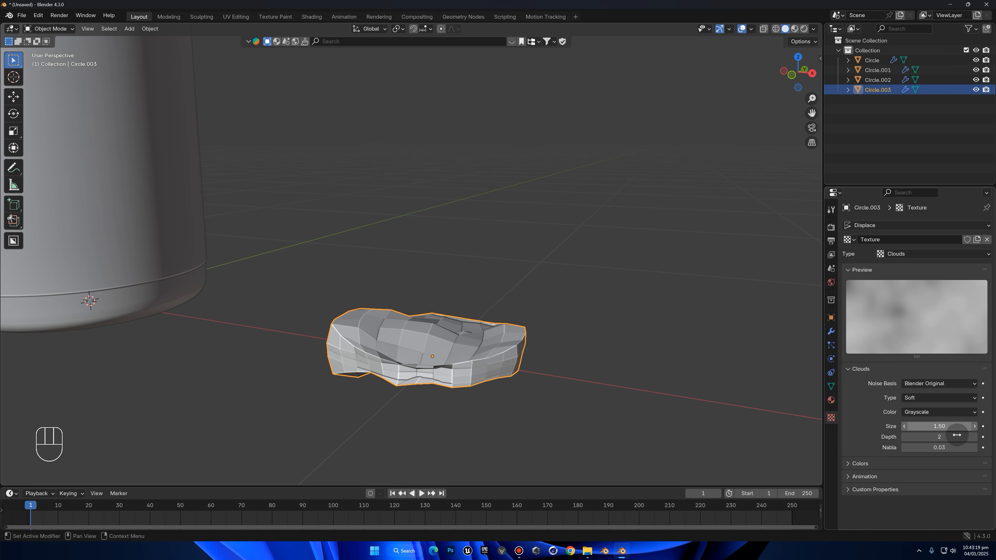
pyautogui.click(973, 436)
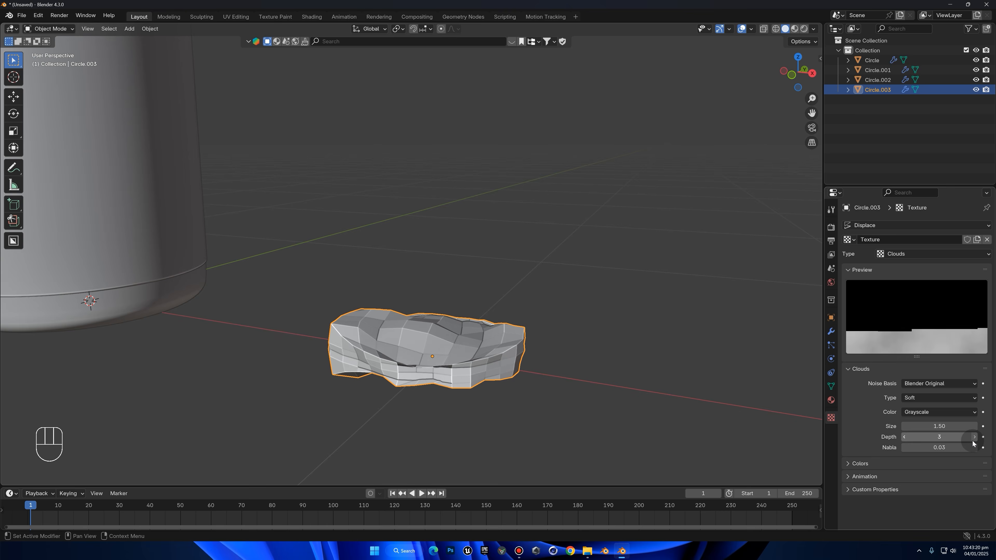
# Set the Displace strength to 0 and apply Shade Auto Smooth to the disc
pyautogui.click(831, 332)
pyautogui.click(929, 302)
pyautogui.write('0')
pyautogui.press('Return')
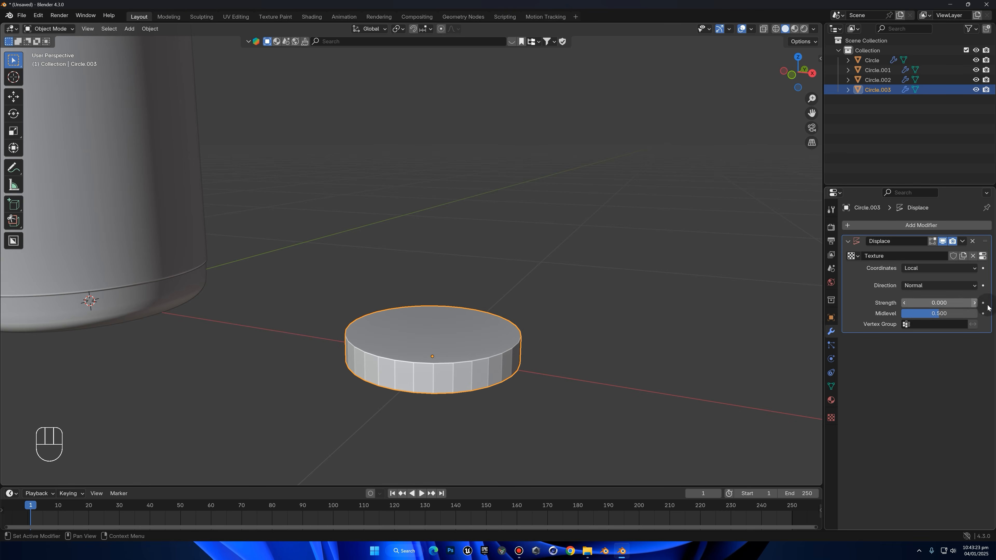
pyautogui.rightClick(624, 296)
pyautogui.click(625, 310)
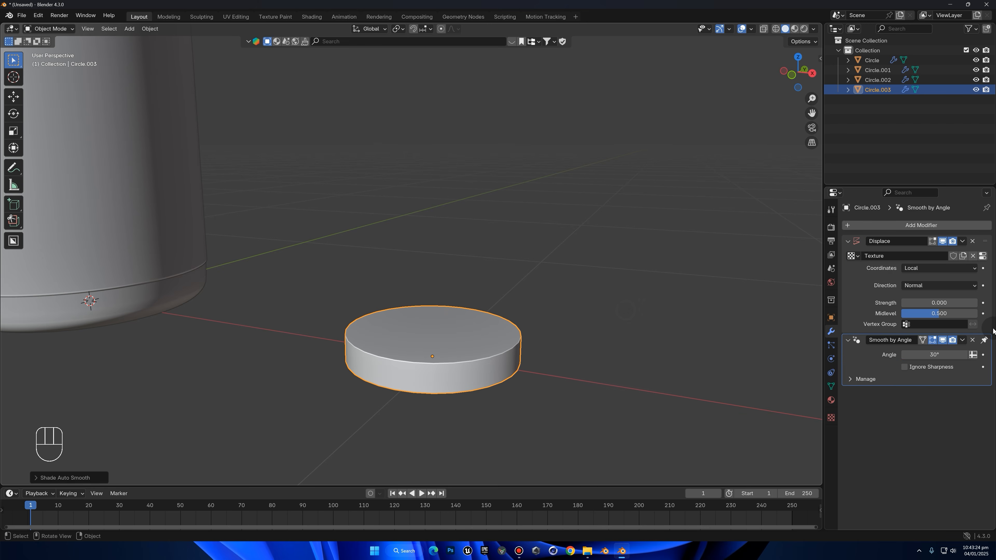
# Raise the disc's Displace strength to 0.4
pyautogui.click(975, 304)
pyautogui.click(975, 303)
pyautogui.click(974, 304)
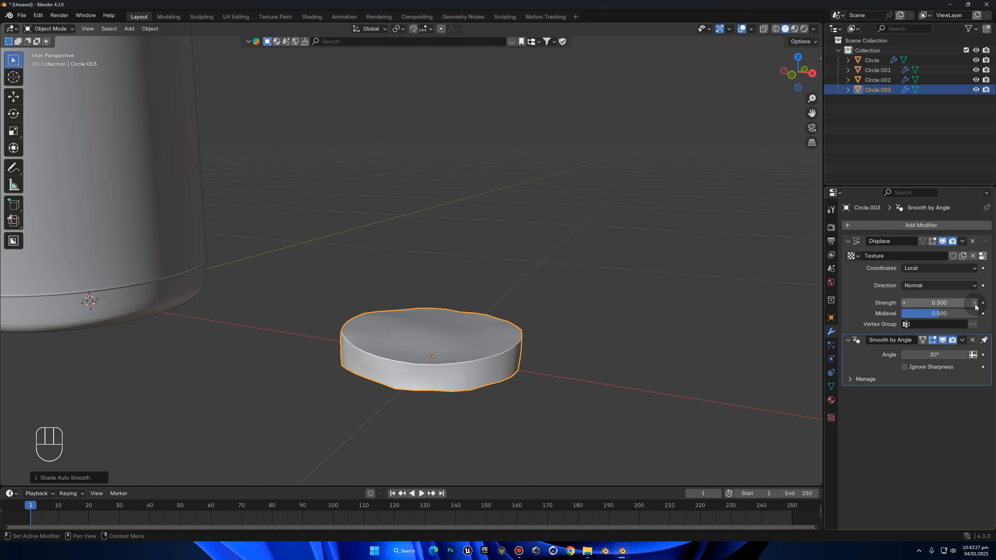
pyautogui.moveTo(707, 319)
pyautogui.mouseDown(button='middle')
pyautogui.moveTo(758, 291)
pyautogui.moveTo(672, 309)
pyautogui.moveTo(698, 306)
pyautogui.mouseUp(button='middle')
pyautogui.click(975, 303)
pyautogui.click(975, 304)
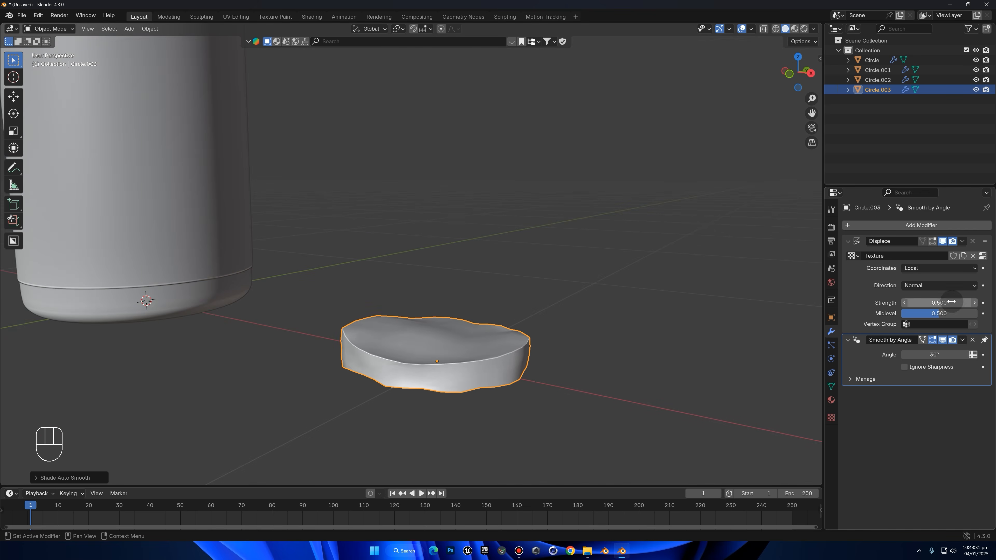
pyautogui.click(904, 303)
# Add a level 2 Subdivision modifier to the disc and place it above the Displace modifier
pyautogui.moveTo(511, 276); pyautogui.dragTo(508, 335, button='middle')
pyautogui.hotkey('ctrl', '2')
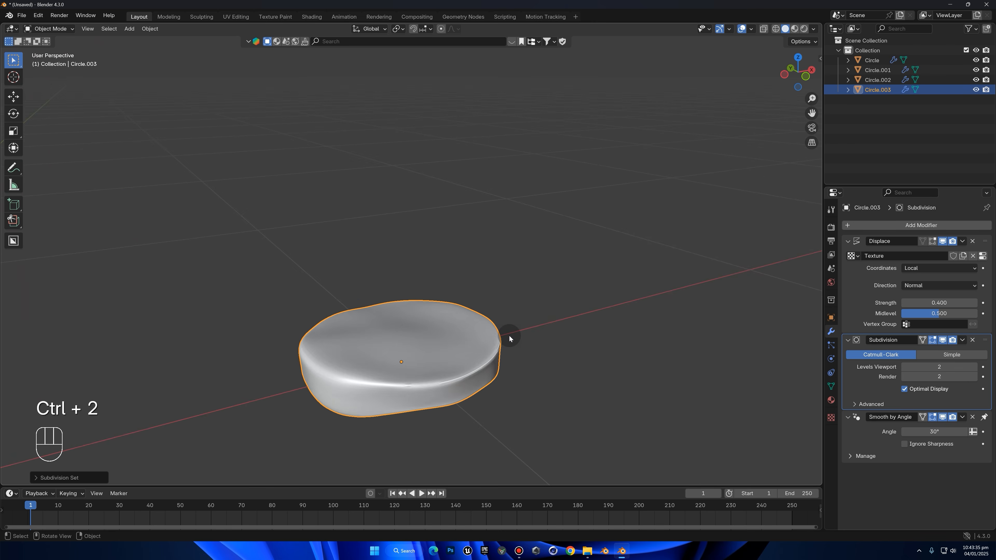
pyautogui.hotkey('ctrl', '1')
pyautogui.hotkey('ctrl', '2')
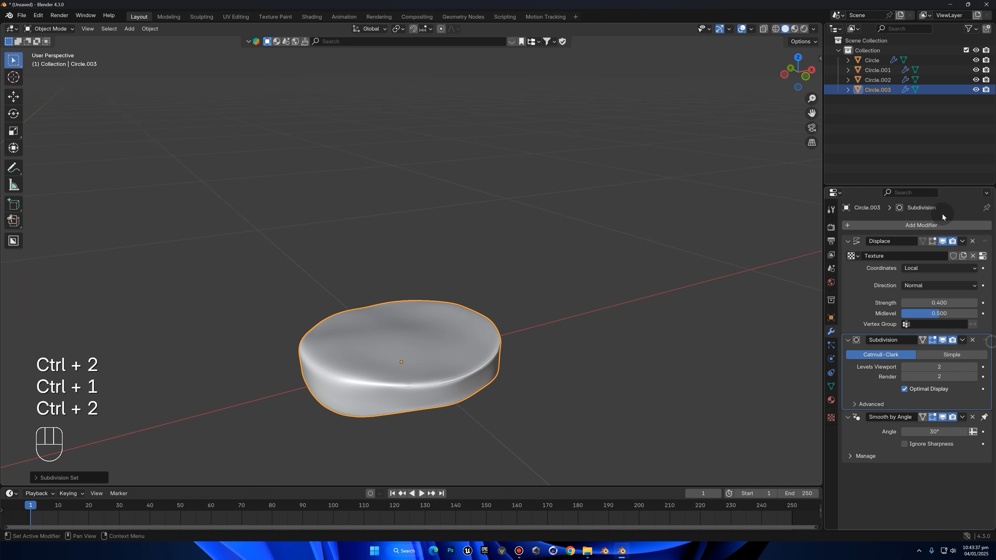
pyautogui.moveTo(983, 340); pyautogui.dragTo(852, 257)
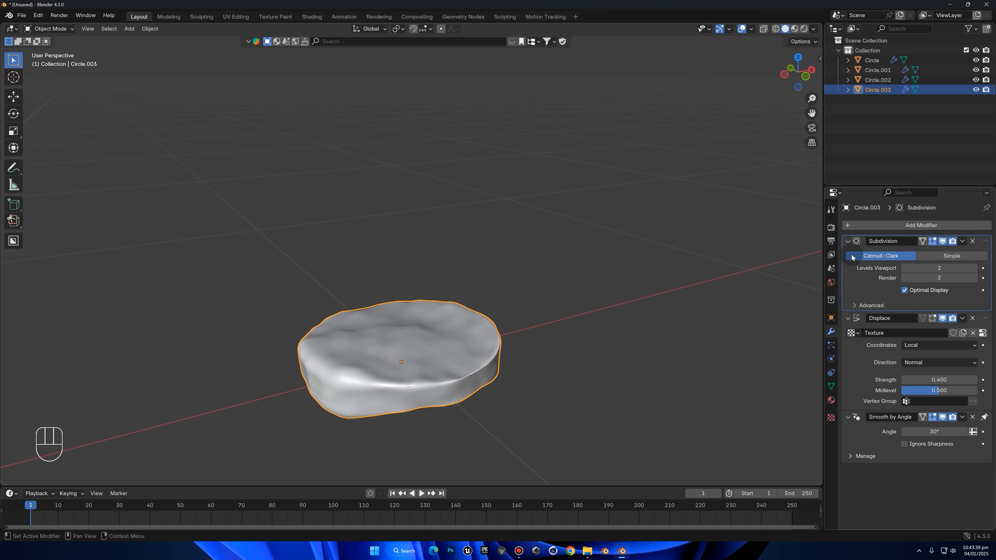
# Try a lower viewport subdivision level on the disc and undo the change
pyautogui.moveTo(499, 304); pyautogui.dragTo(482, 275, button='middle')
pyautogui.moveTo(512, 237); pyautogui.dragTo(531, 356, button='middle')
pyautogui.scroll(2, 531, 356)
pyautogui.press('Tab')
pyautogui.press('Tab')
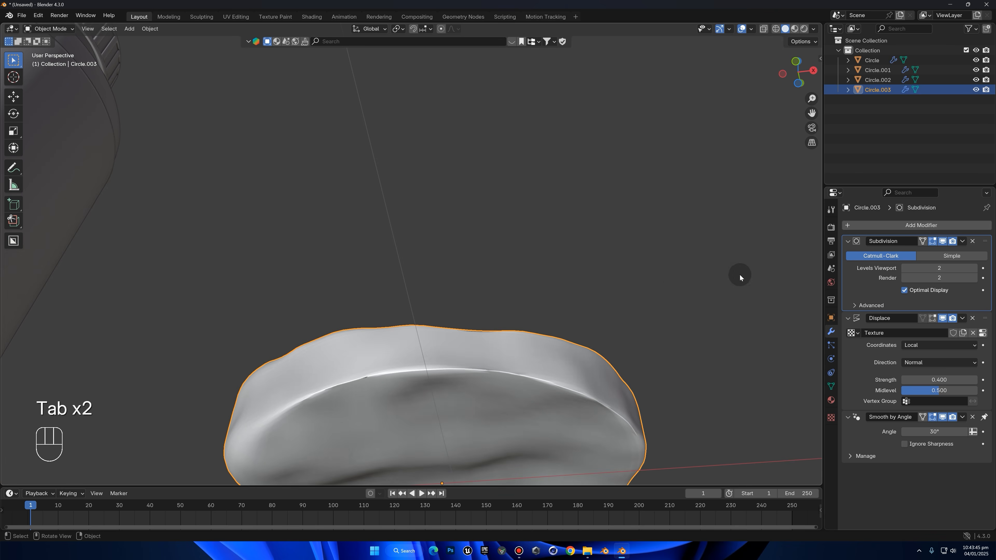
pyautogui.click(904, 268)
pyautogui.moveTo(768, 279); pyautogui.dragTo(687, 422, button='middle')
pyautogui.hotkey('ctrl', 'z')
# Set the disc's Displace strength to 0.25
pyautogui.scroll(-2, 621, 351)
pyautogui.click(621, 350)
pyautogui.moveTo(622, 350); pyautogui.dragTo(590, 351, button='middle')
pyautogui.click(959, 380)
pyautogui.press('BackSpace')
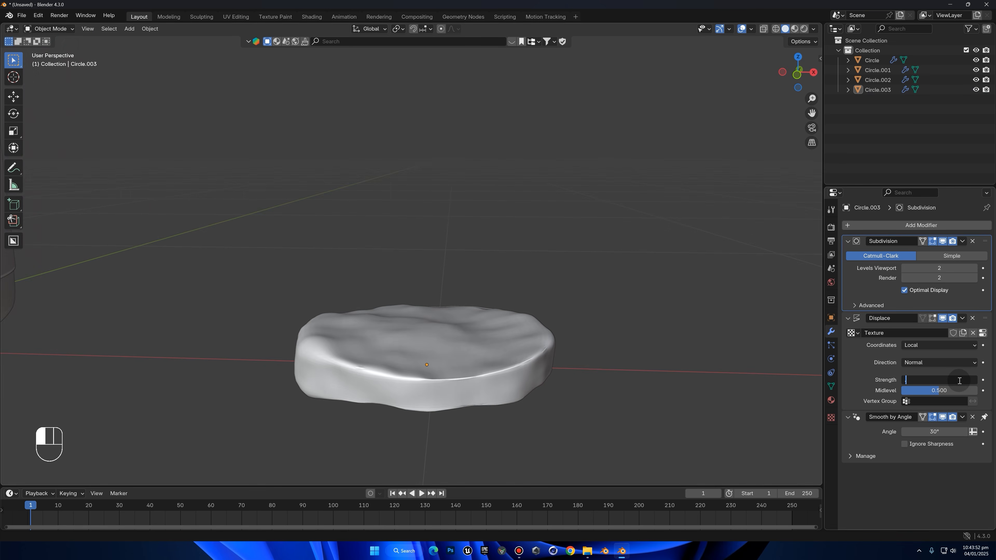
pyautogui.press('Return')
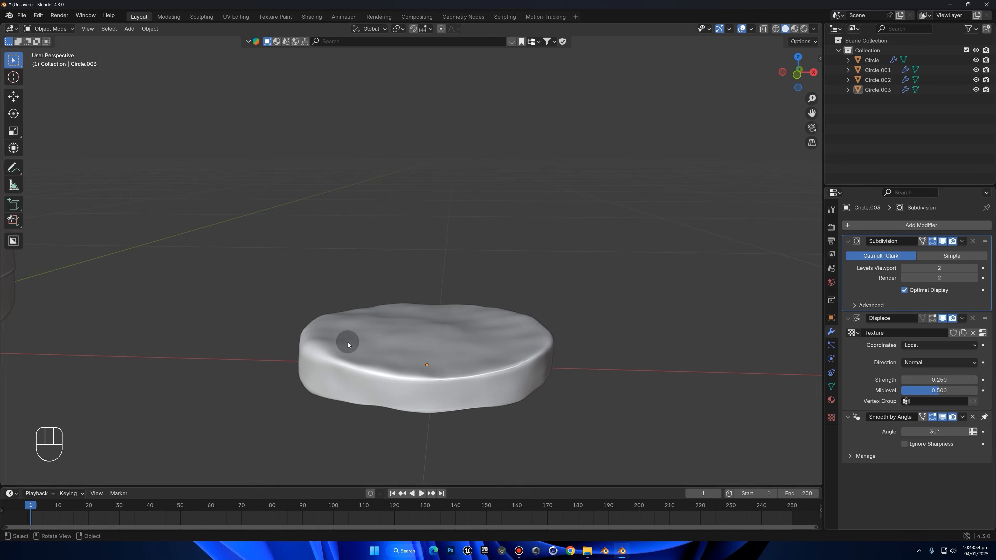
# Set the disc's Displace midlevel to 0.4
pyautogui.moveTo(506, 271); pyautogui.dragTo(573, 353, button='middle')
pyautogui.moveTo(943, 391); pyautogui.dragTo(911, 391)
pyautogui.hotkey('ctrl', 'z')
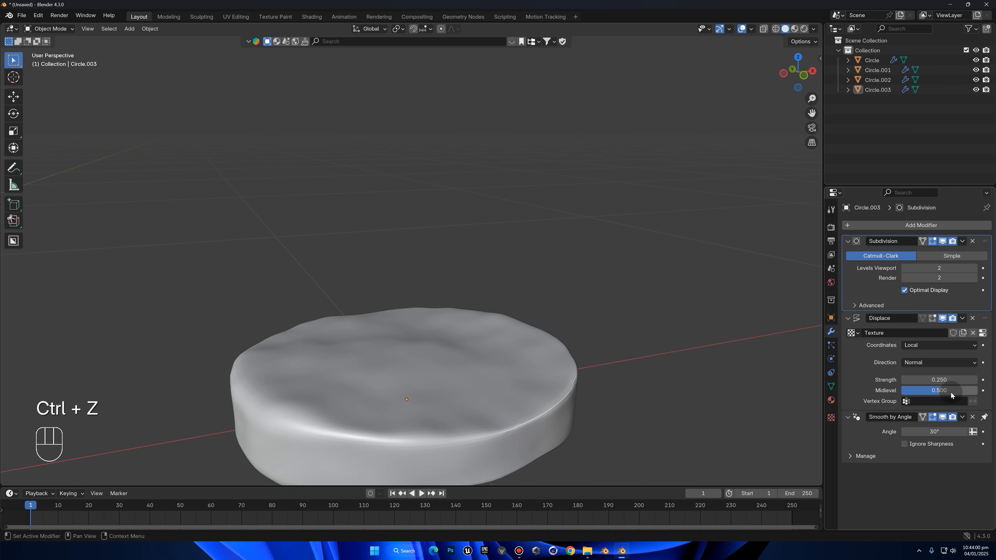
pyautogui.click(947, 390)
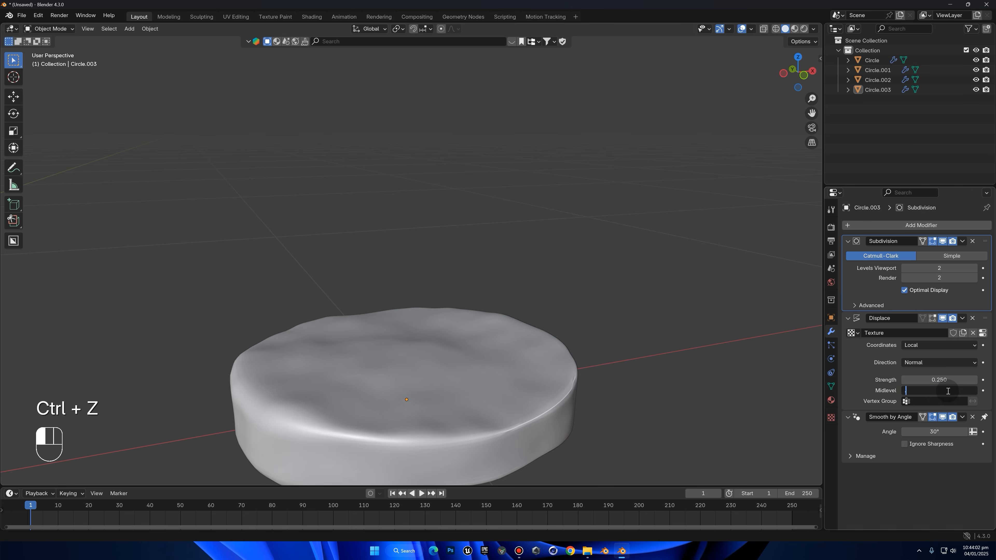
pyautogui.write('.4')
pyautogui.press('Return')
# Examine the displaced disc and the whole bottle from above and below
pyautogui.moveTo(493, 340); pyautogui.dragTo(417, 233, button='middle')
pyautogui.scroll(-8, 472, 280)
pyautogui.scroll(-4, 442, 305)
pyautogui.scroll(4, 415, 291)
pyautogui.moveTo(416, 292); pyautogui.dragTo(509, 277, button='middle')
pyautogui.scroll(-4, 425, 245)
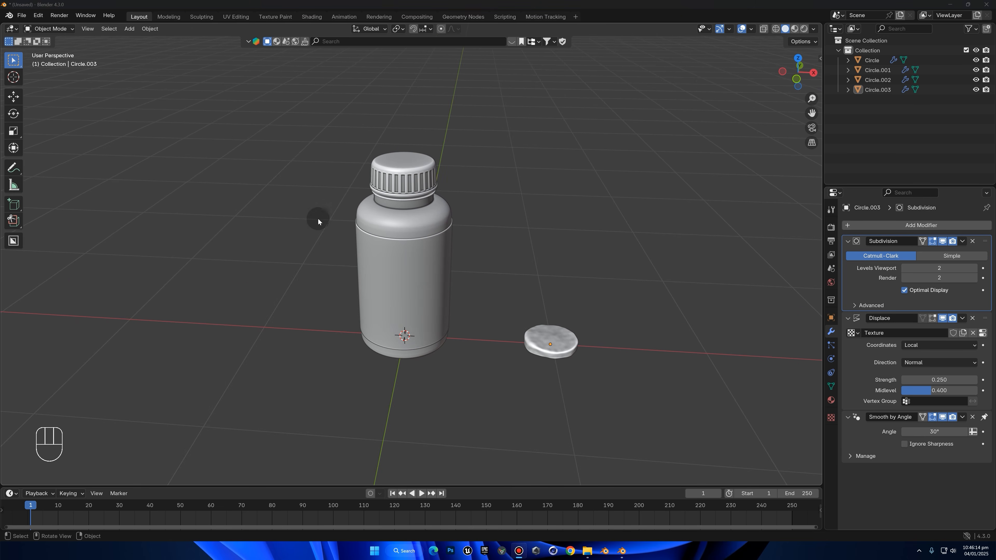
pyautogui.moveTo(318, 218); pyautogui.dragTo(440, 258, button='middle')
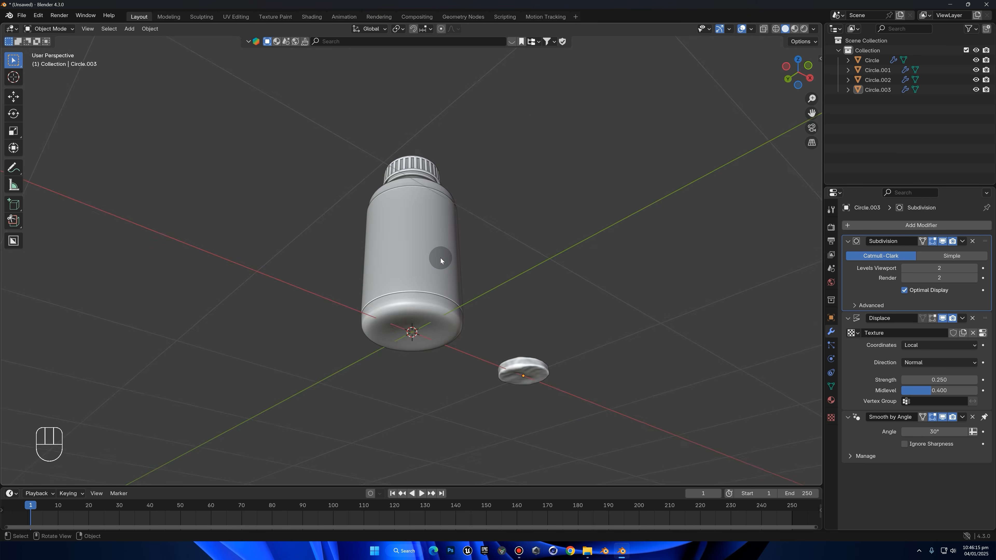
# Switch the viewport to Material Preview shading, then select the gummy disc and frame it
pyautogui.click(793, 28)
pyautogui.moveTo(768, 54)
pyautogui.mouseDown(button='middle')
pyautogui.moveTo(714, 116)
pyautogui.moveTo(647, 149)
pyautogui.mouseUp(button='middle')
pyautogui.moveTo(589, 137); pyautogui.dragTo(545, 314, button='middle')
pyautogui.click(545, 313)
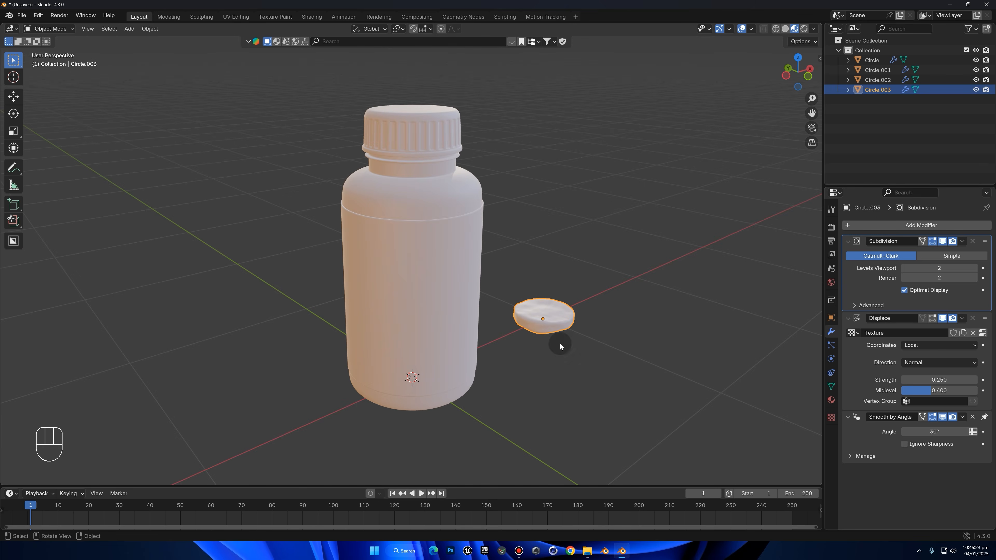
pyautogui.press('KP_Decimal')
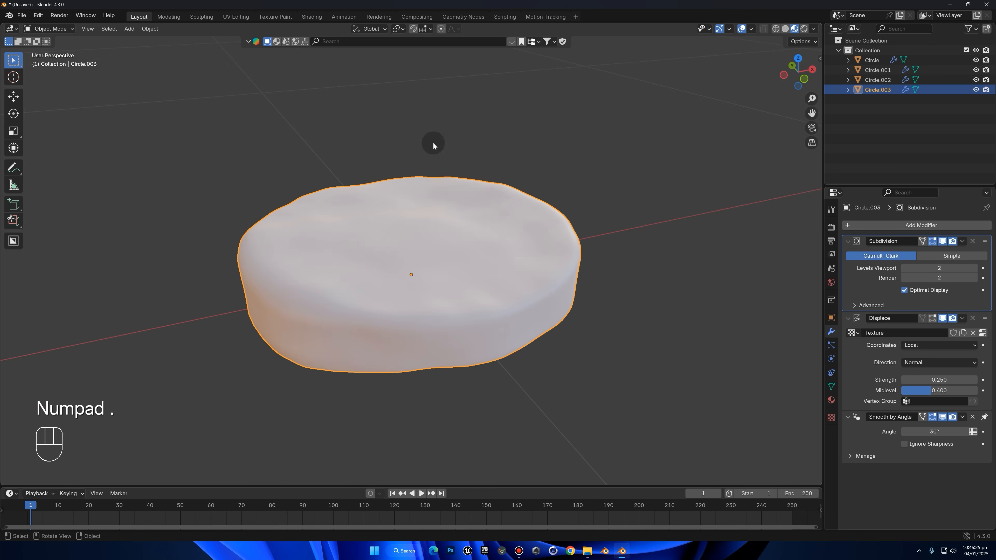
# Switch to the Shading workspace with the gummy disc selected and framed in the viewport
pyautogui.click(315, 18)
pyautogui.press('KP_Decimal')
pyautogui.moveTo(685, 249); pyautogui.dragTo(419, 171, button='middle')
pyautogui.scroll(-4, 420, 171)
pyautogui.click(329, 125)
pyautogui.scroll(-3, 372, 151)
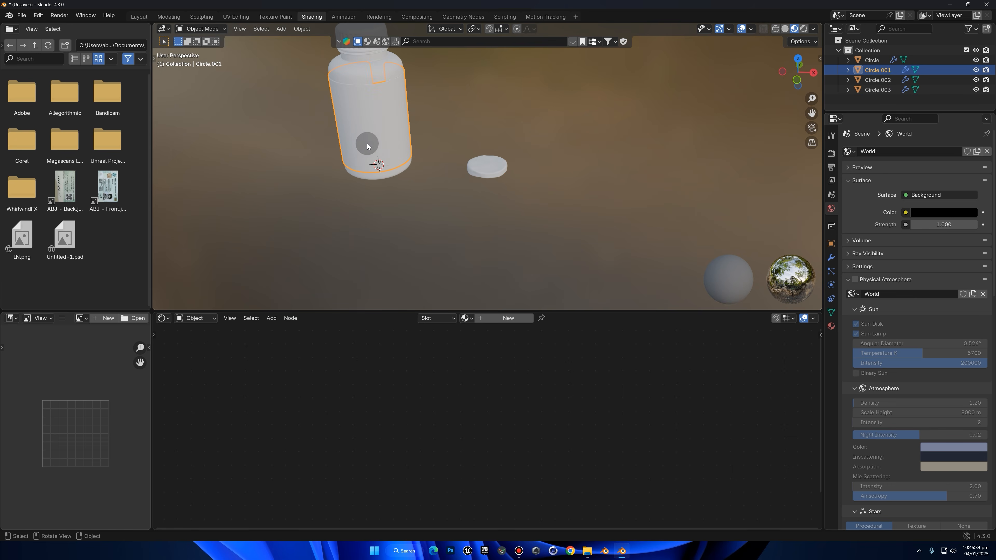
pyautogui.press('KP_Decimal')
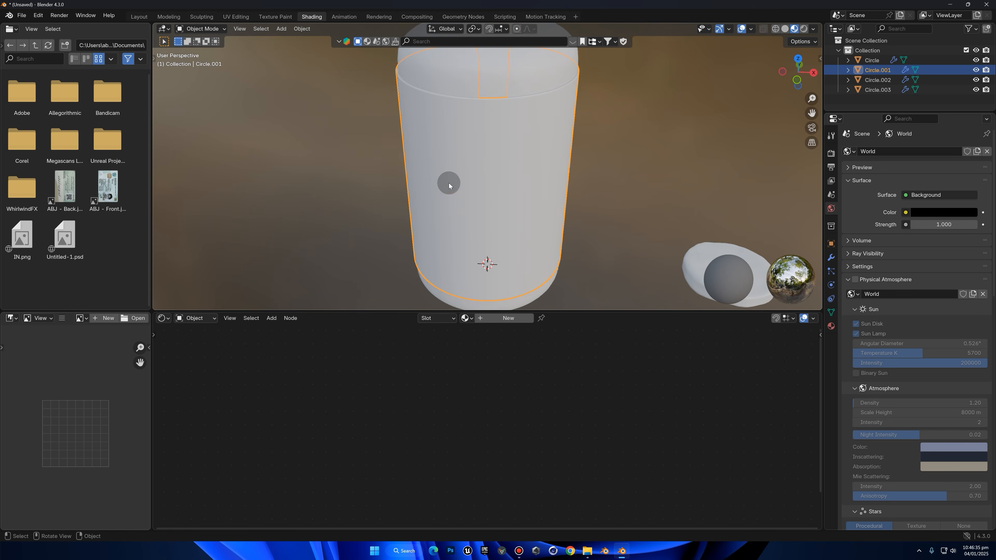
pyautogui.click(703, 249)
pyautogui.press('KP_Decimal')
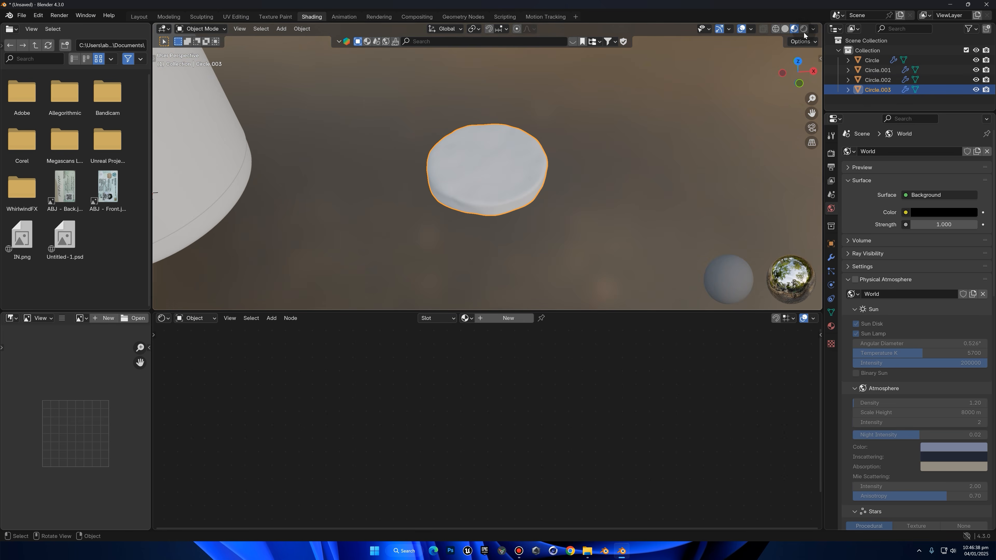
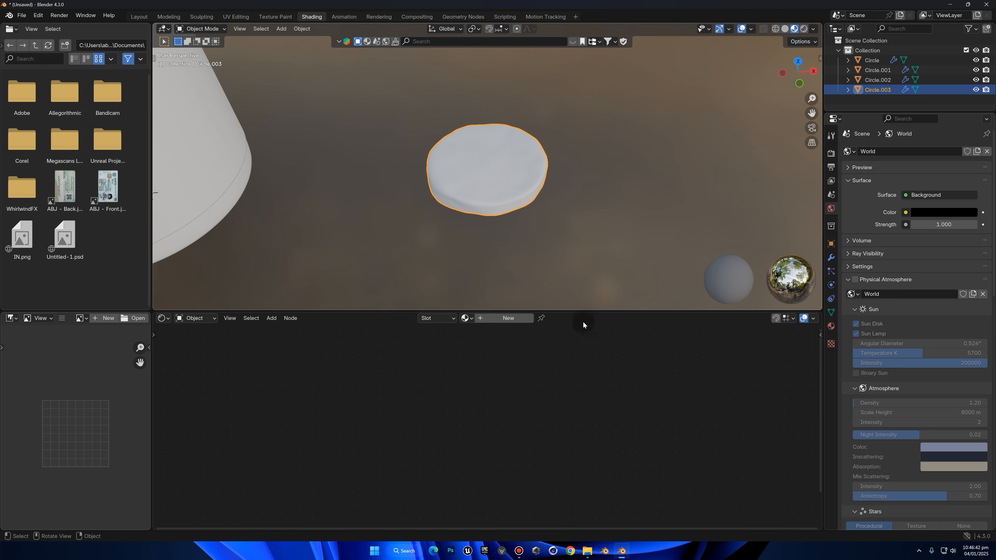
# Create a new material for the gummy disc with an orange-red base color and a roughness of 0.4
pyautogui.click(486, 318)
pyautogui.click(506, 399)
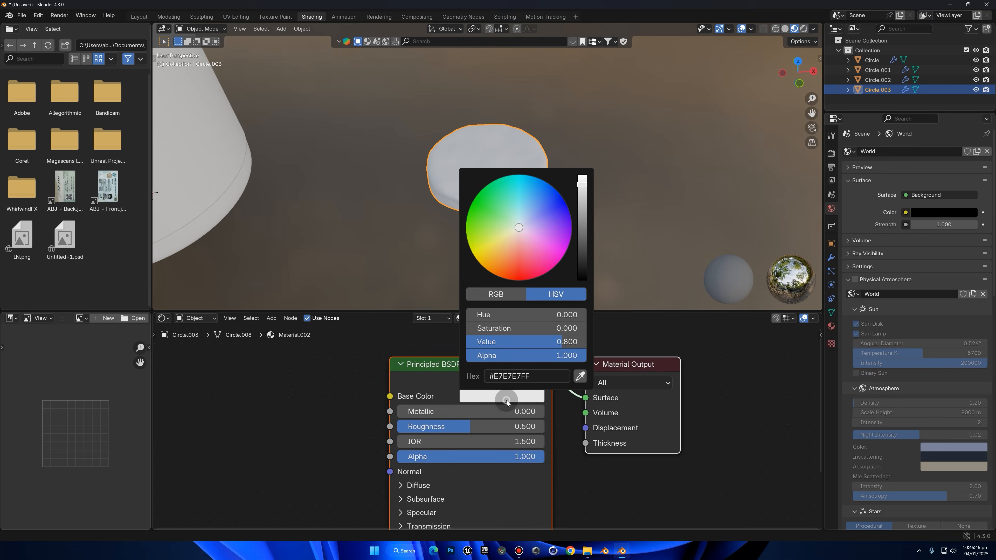
pyautogui.moveTo(514, 264); pyautogui.dragTo(511, 272)
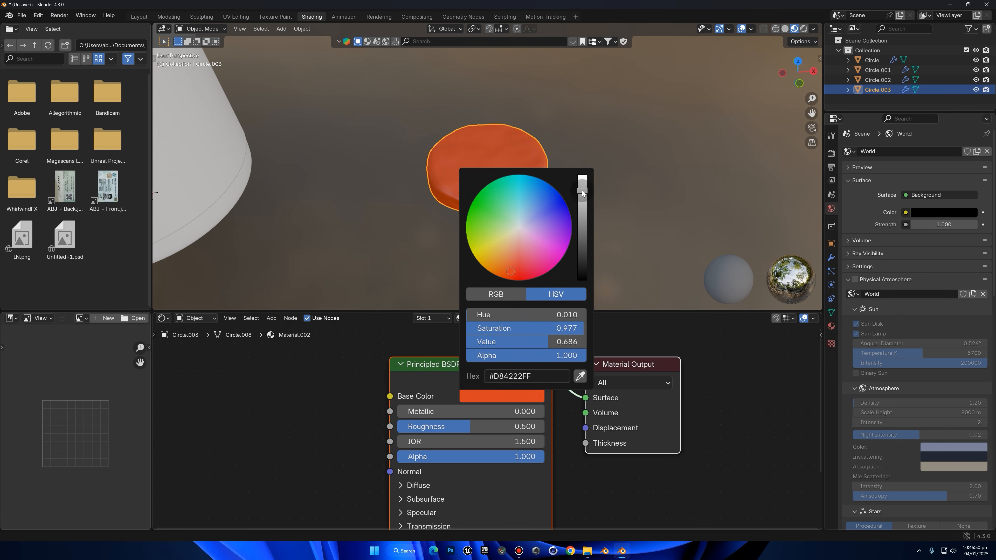
pyautogui.click(479, 429)
pyautogui.press('BackSpace')
pyautogui.write('.4')
pyautogui.press('Return')
# Set the gummy material's Subsurface weight to 0.5
pyautogui.moveTo(479, 429); pyautogui.dragTo(467, 342, button='middle')
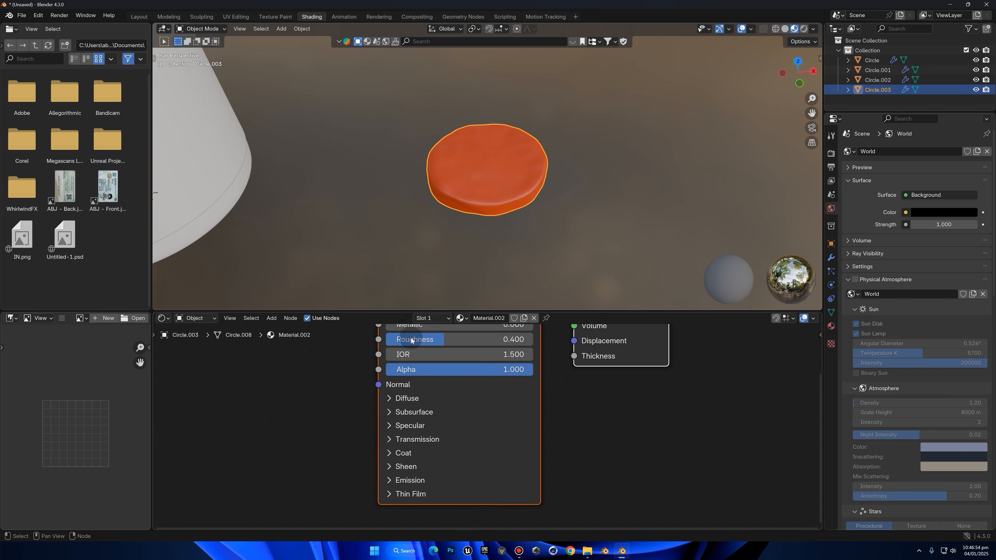
pyautogui.click(408, 411)
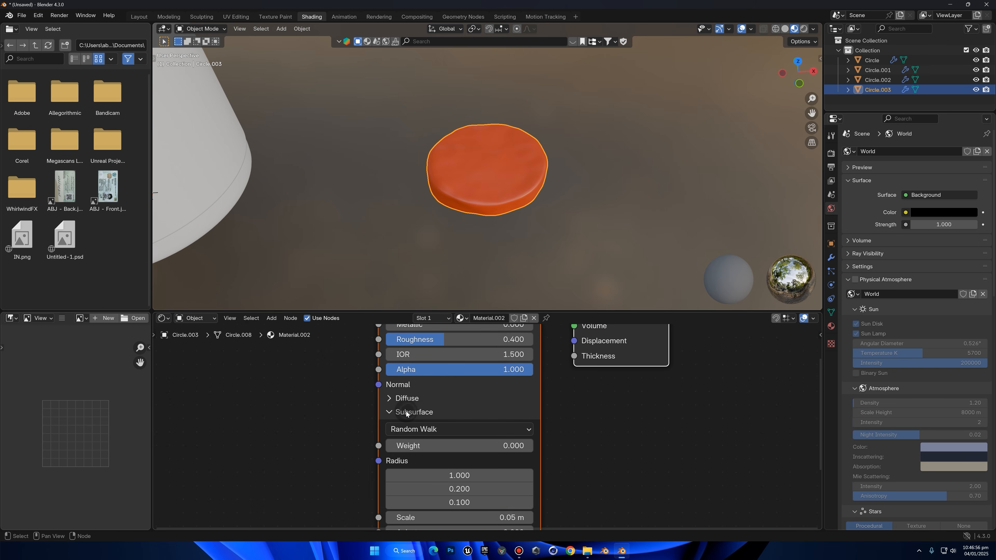
pyautogui.click(452, 445)
pyautogui.write('.5')
pyautogui.press('Return')
pyautogui.moveTo(499, 204); pyautogui.dragTo(542, 155, button='middle')
pyautogui.scroll(6, 546, 166)
# Set the Transmission weight of the gummy's Principled BSDF to 1
pyautogui.click(398, 411)
pyautogui.moveTo(448, 411); pyautogui.dragTo(456, 362, button='middle')
pyautogui.click(445, 390)
pyautogui.moveTo(451, 407); pyautogui.dragTo(544, 356)
pyautogui.moveTo(557, 189); pyautogui.dragTo(552, 170, button='middle')
# Switch the viewport to Rendered shading with Scene World lighting turned off, and inspect the gummy disc up close
pyautogui.click(804, 30)
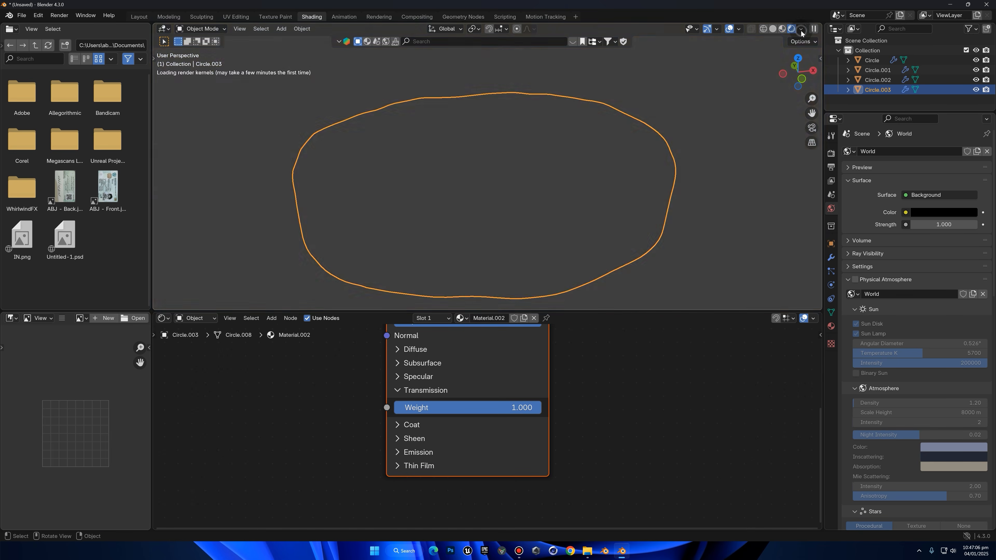
pyautogui.moveTo(662, 133); pyautogui.dragTo(663, 139, button='middle')
pyautogui.scroll(-7, 750, 90)
pyautogui.click(801, 29)
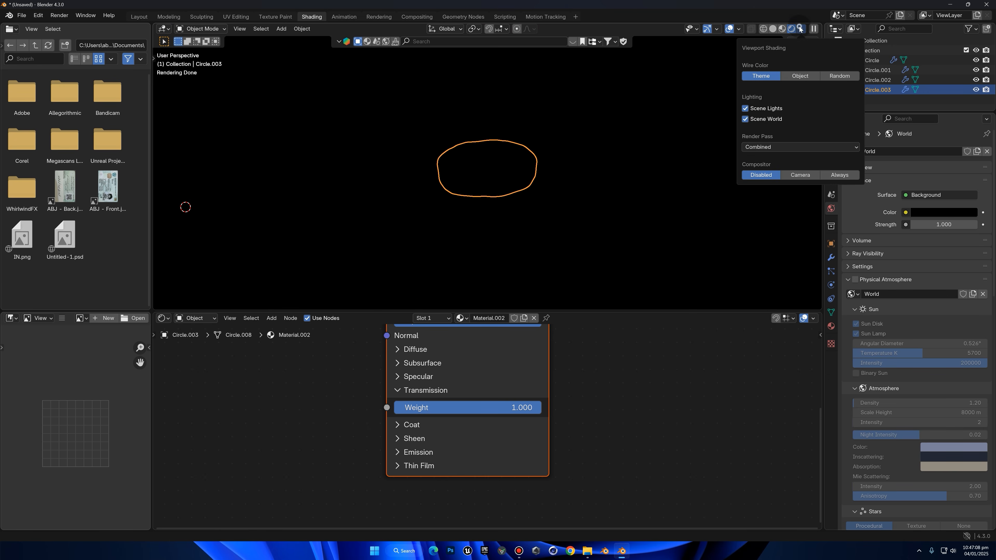
pyautogui.click(745, 120)
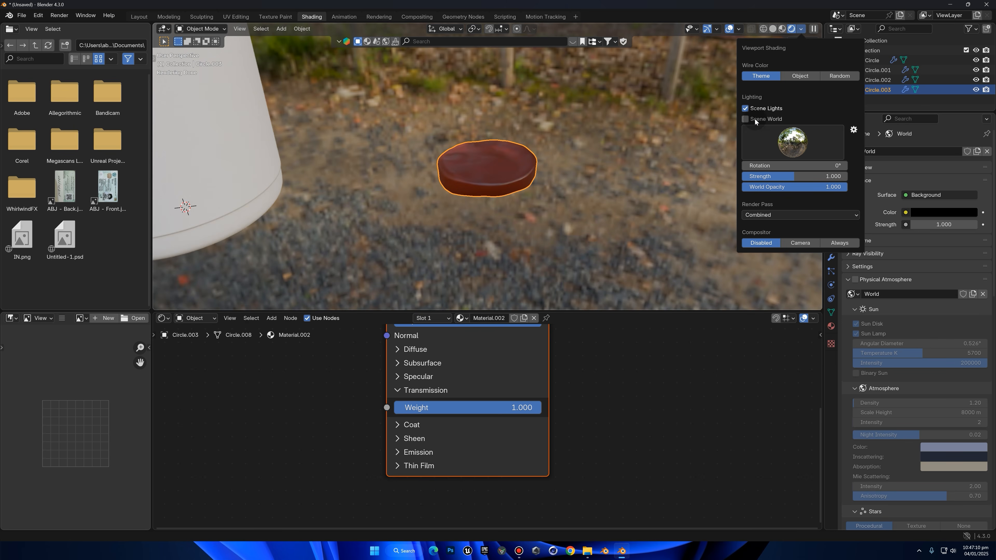
pyautogui.scroll(3, 649, 158)
pyautogui.moveTo(649, 157); pyautogui.dragTo(643, 247, button='middle')
pyautogui.click(604, 176)
pyautogui.moveTo(605, 176)
pyautogui.mouseDown(button='middle')
pyautogui.moveTo(549, 135)
pyautogui.moveTo(582, 211)
pyautogui.mouseUp(button='middle')
pyautogui.scroll(2, 549, 135)
pyautogui.click(549, 135)
pyautogui.scroll(3, 569, 156)
# Raise the gummy material's Subsurface weight to 0.75
pyautogui.moveTo(539, 429); pyautogui.dragTo(553, 497, button='middle')
pyautogui.click(420, 431)
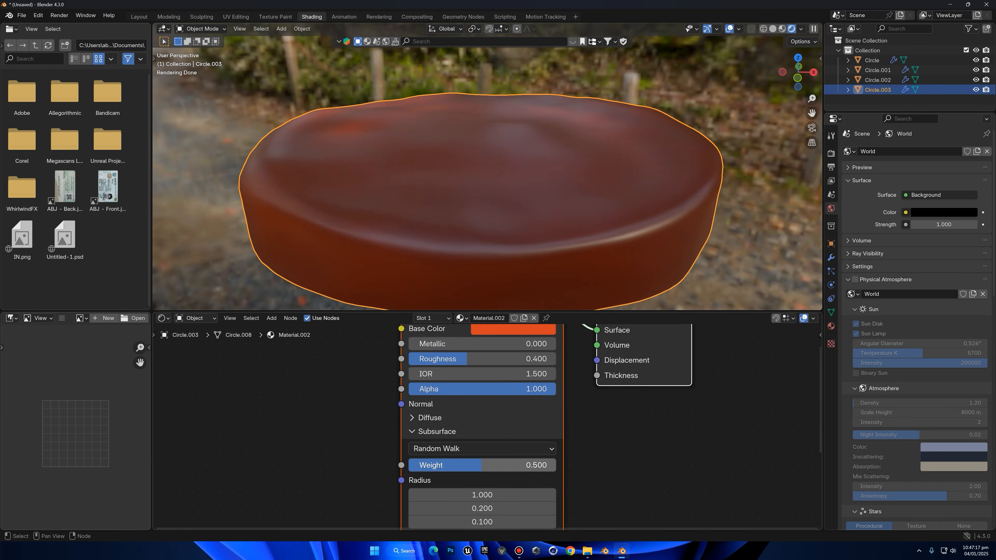
pyautogui.moveTo(549, 465); pyautogui.dragTo(473, 473)
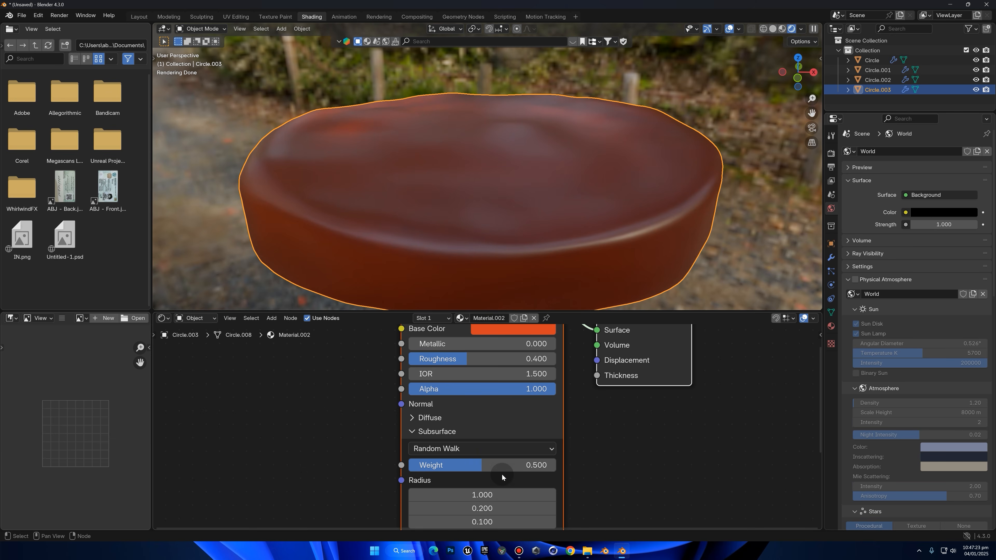
pyautogui.click(527, 471)
pyautogui.press('BackSpace')
pyautogui.write('.75')
pyautogui.press('Return')
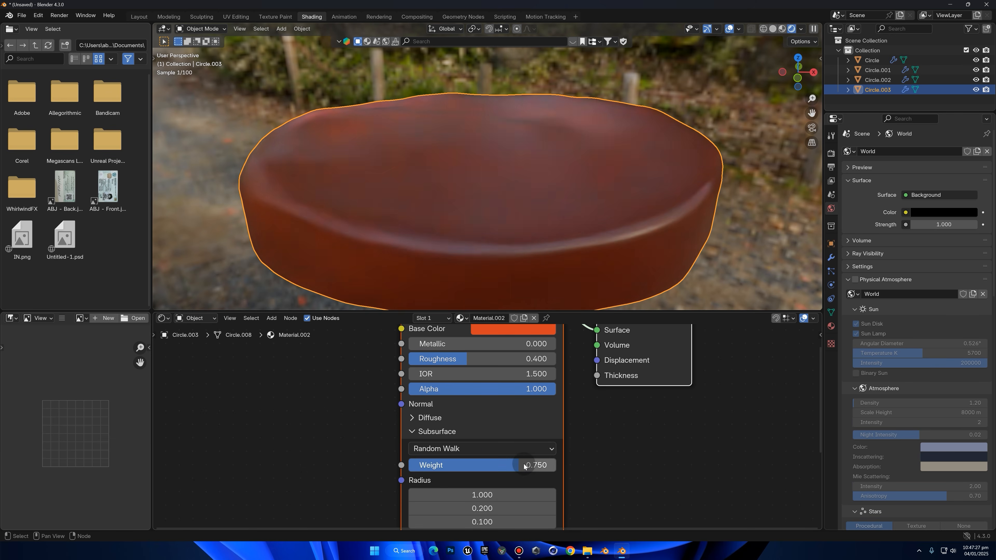
# Add a Noise Texture node well ahead of the Principled BSDF in the gummy material
pyautogui.moveTo(543, 416); pyautogui.dragTo(553, 426, button='middle')
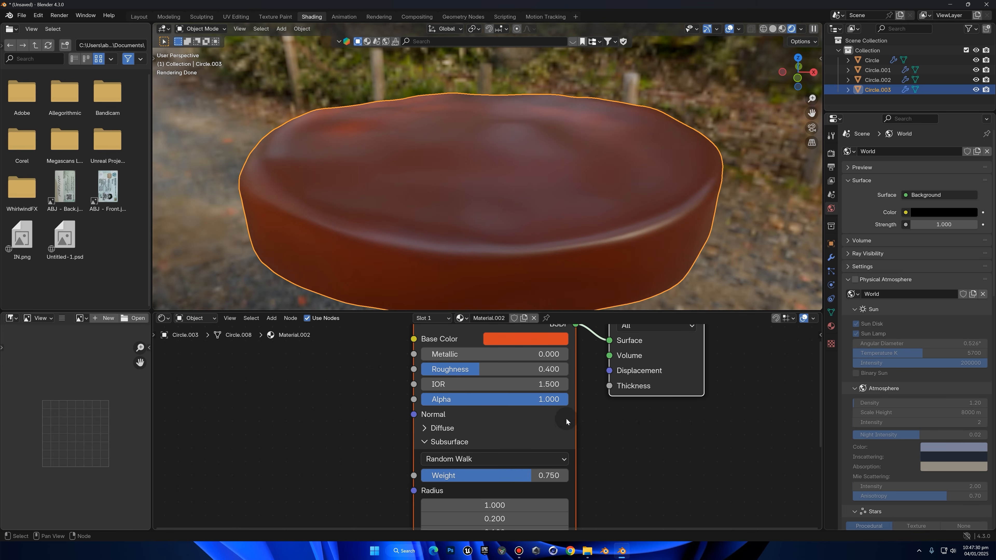
pyautogui.moveTo(491, 453); pyautogui.dragTo(569, 491, button='middle')
pyautogui.scroll(-2, 569, 491)
pyautogui.moveTo(487, 174); pyautogui.dragTo(497, 197, button='middle')
pyautogui.scroll(-2, 648, 165)
pyautogui.moveTo(564, 231); pyautogui.dragTo(455, 223, button='middle')
pyautogui.moveTo(445, 361); pyautogui.dragTo(485, 353, button='middle')
pyautogui.hotkey('shift', 'a')
pyautogui.click(393, 389)
pyautogui.write('n')
pyautogui.click(460, 407)
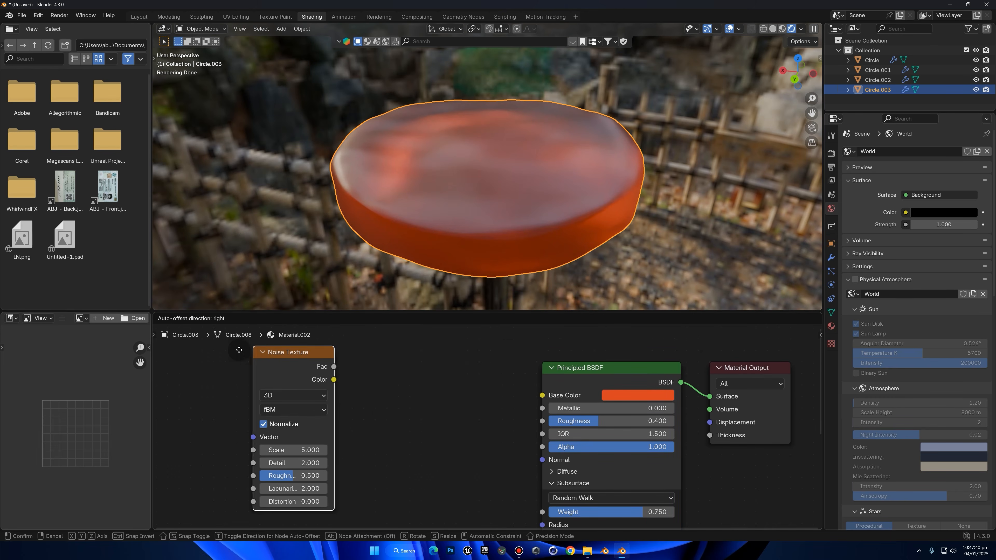
pyautogui.click(443, 387)
# Add a Color Ramp node between the Noise Texture and the Principled BSDF
pyautogui.hotkey('shift', 'a')
pyautogui.write('color ramp')
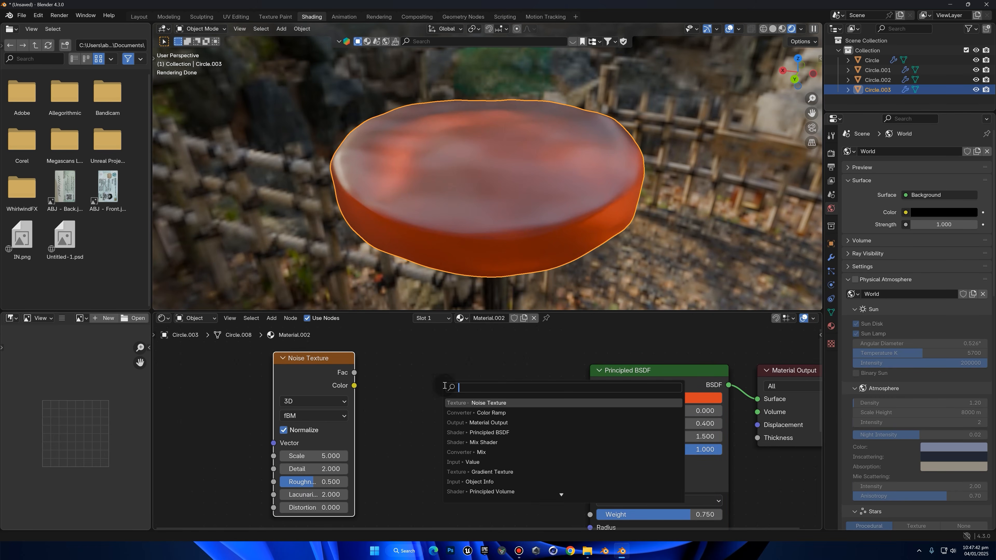
pyautogui.press('Return')
pyautogui.click(382, 365)
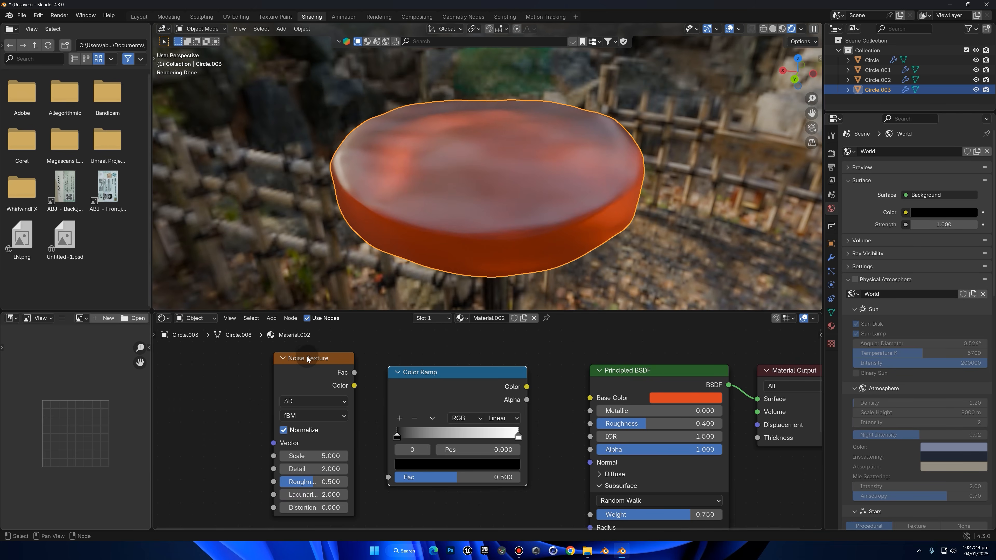
# Add a Mapping node ahead of the Noise Texture
pyautogui.hscroll(-5, 307, 359)
pyautogui.hotkey('shift', 'a')
pyautogui.write('m')
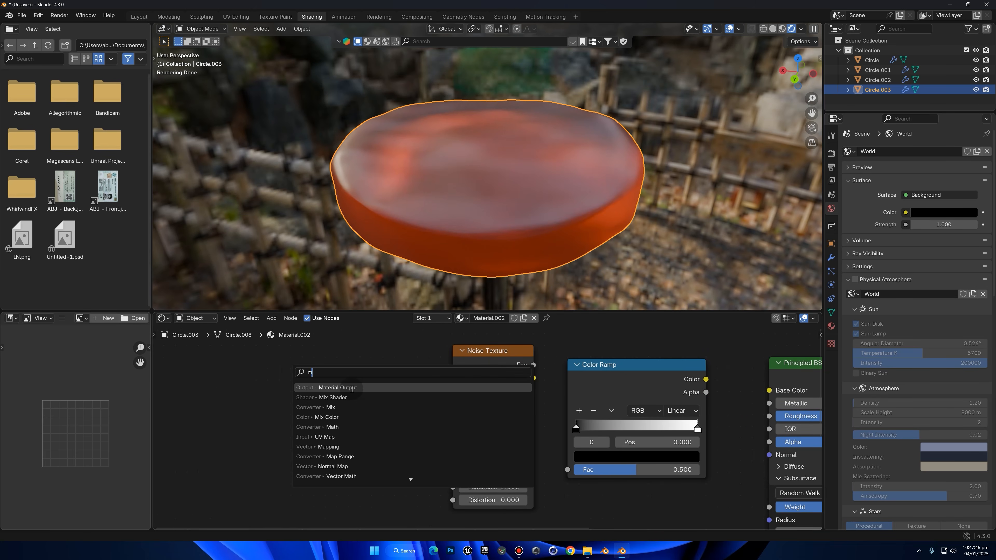
pyautogui.write('ap')
pyautogui.click(356, 397)
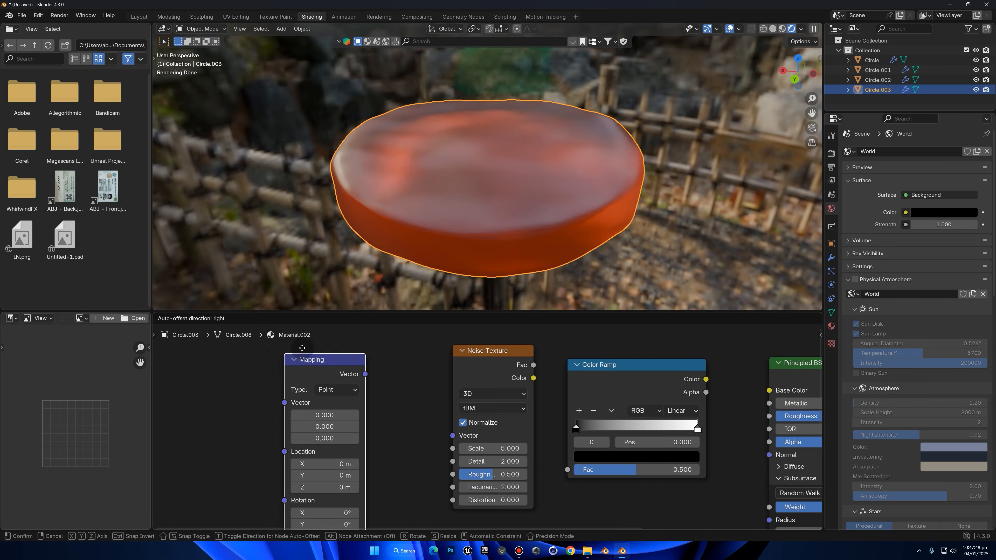
pyautogui.click(297, 347)
# Add a Texture Coordinate node ahead of the Mapping node
pyautogui.hscroll(-5, 473, 434)
pyautogui.hotkey('shift', 'a')
pyautogui.write('t')
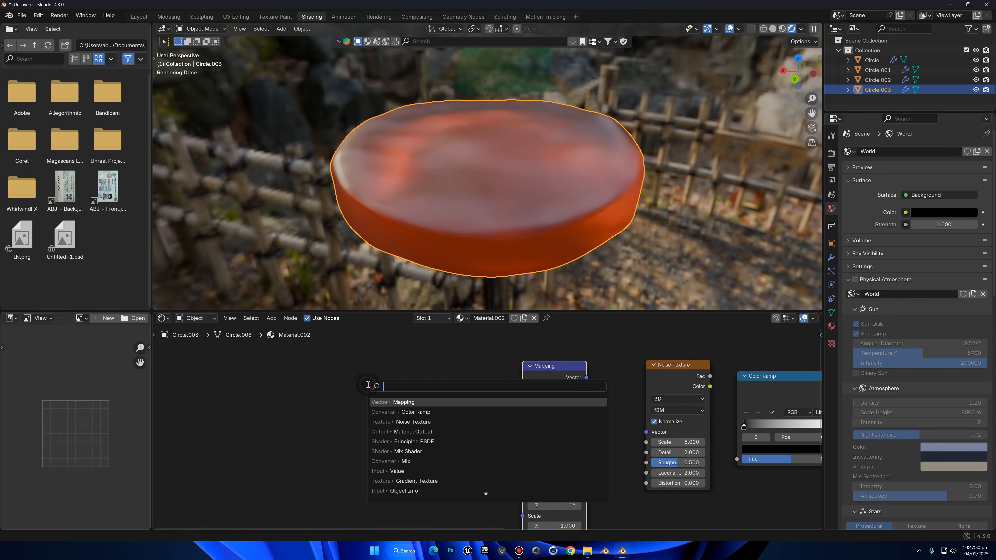
pyautogui.write('ext')
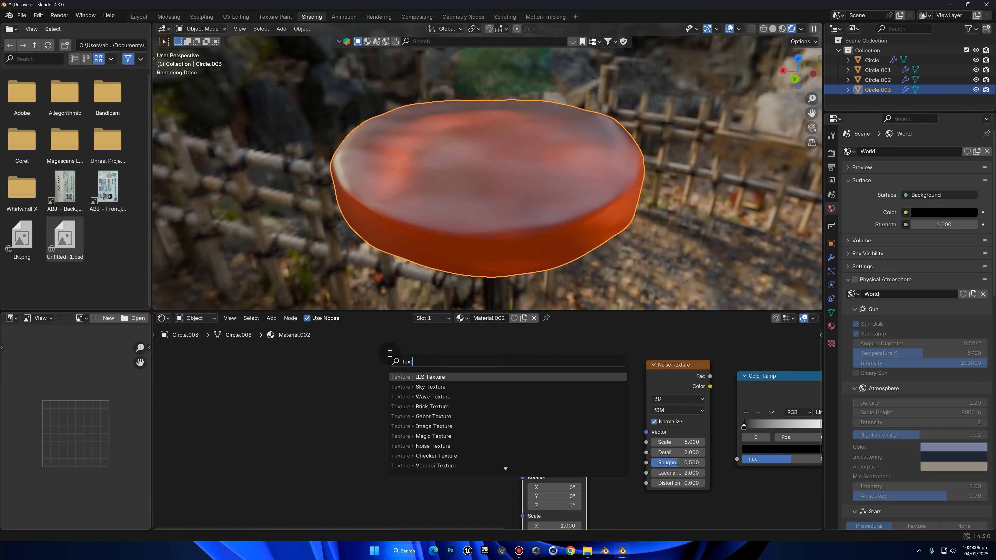
pyautogui.write('ure c')
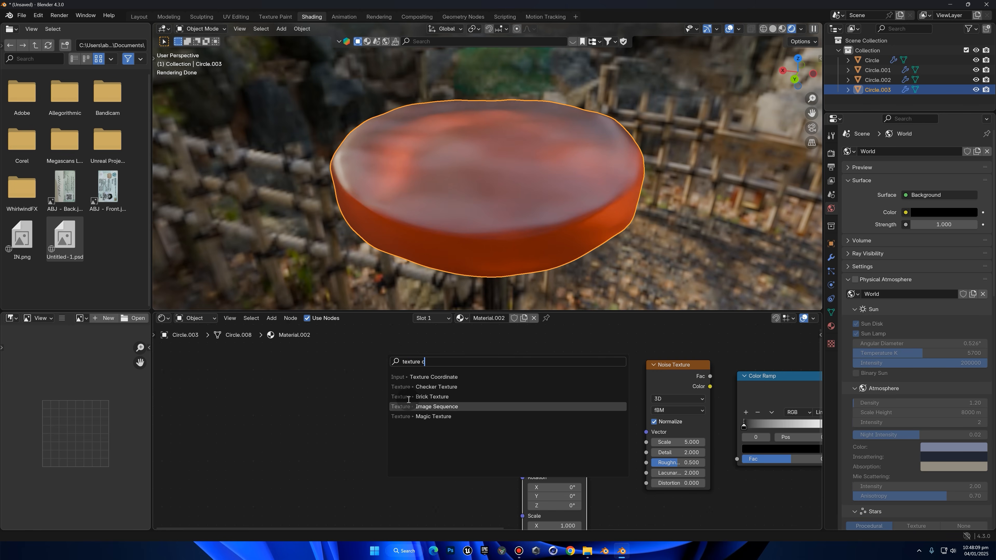
pyautogui.click(433, 377)
pyautogui.click(423, 402)
# Reposition the Mapping and Noise Texture nodes so the node chain is evenly spaced
pyautogui.scroll(-1, 424, 404)
pyautogui.scroll(-2, 423, 402)
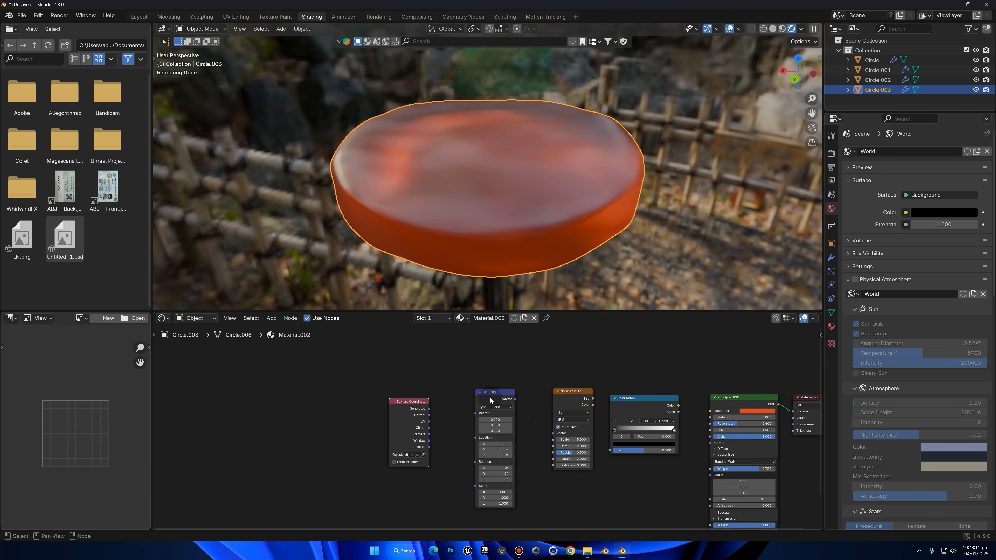
pyautogui.moveTo(493, 396); pyautogui.dragTo(470, 398, button='middle')
pyautogui.scroll(2, 527, 380)
pyautogui.moveTo(538, 422); pyautogui.dragTo(454, 382, button='middle')
pyautogui.moveTo(454, 382); pyautogui.dragTo(441, 381)
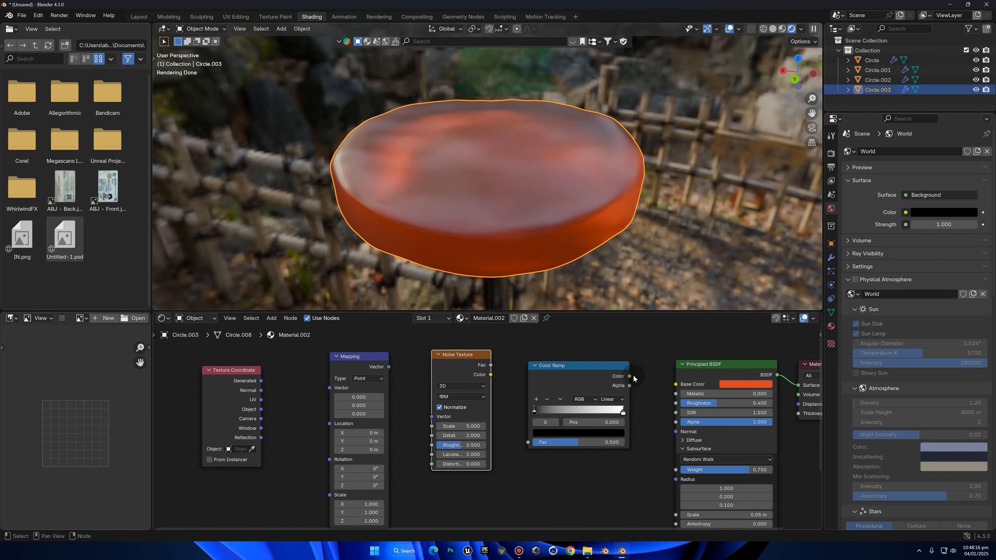
# Link Texture Coordinate UV through Mapping, Noise Texture Fac and Color Ramp into the Principled BSDF's Base Color
pyautogui.moveTo(674, 384); pyautogui.dragTo(675, 384)
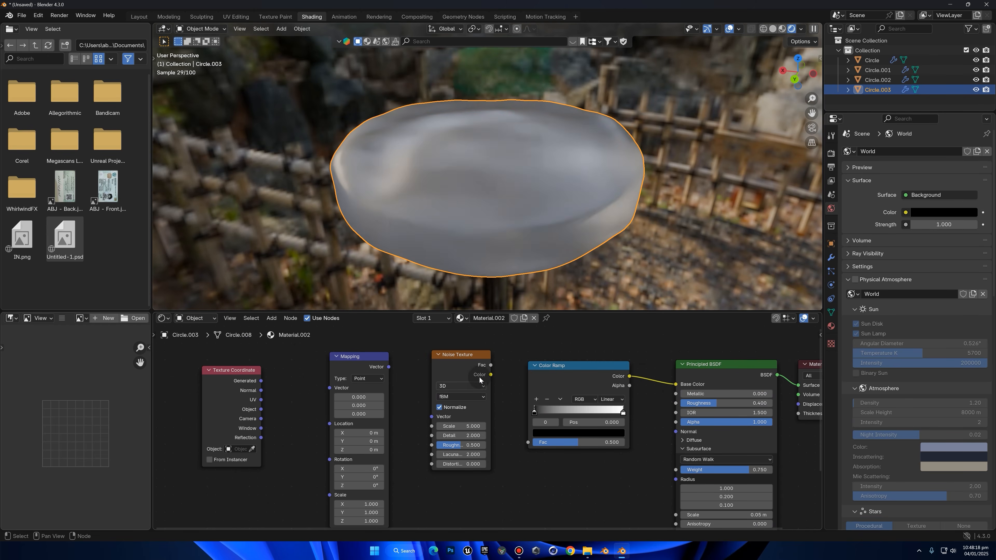
pyautogui.moveTo(512, 230); pyautogui.dragTo(536, 230, button='middle')
pyautogui.scroll(1, 571, 222)
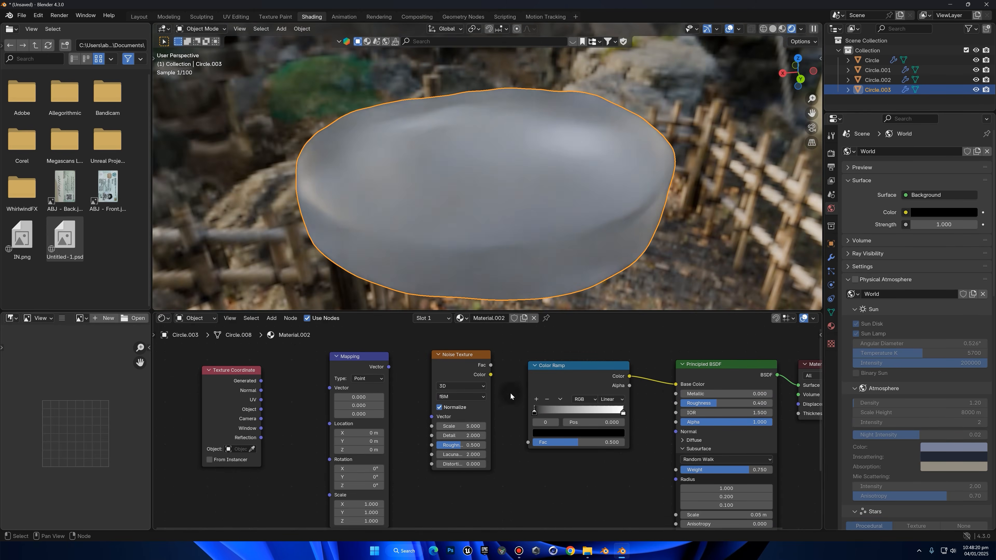
pyautogui.moveTo(507, 408); pyautogui.dragTo(528, 442)
pyautogui.moveTo(388, 366); pyautogui.dragTo(430, 417)
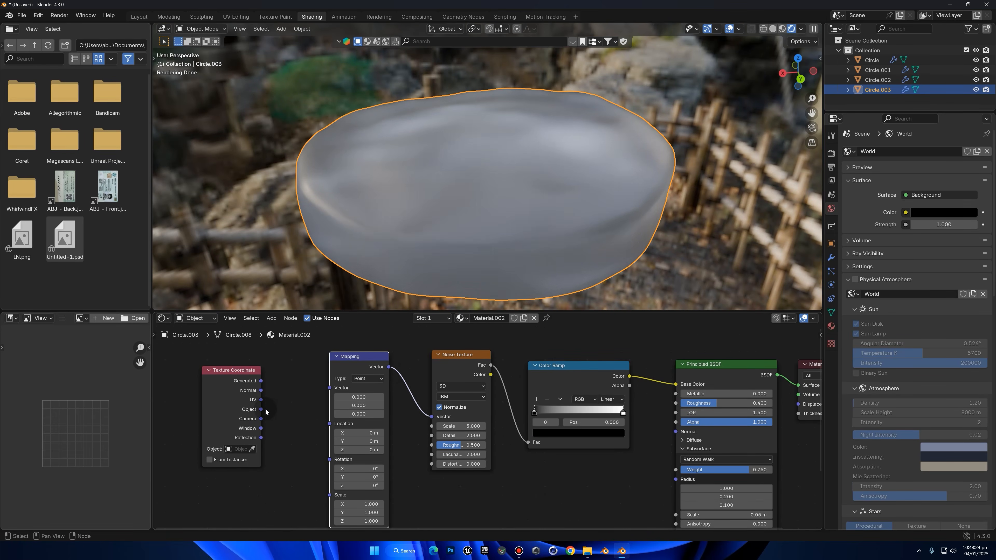
pyautogui.moveTo(261, 400); pyautogui.dragTo(294, 425)
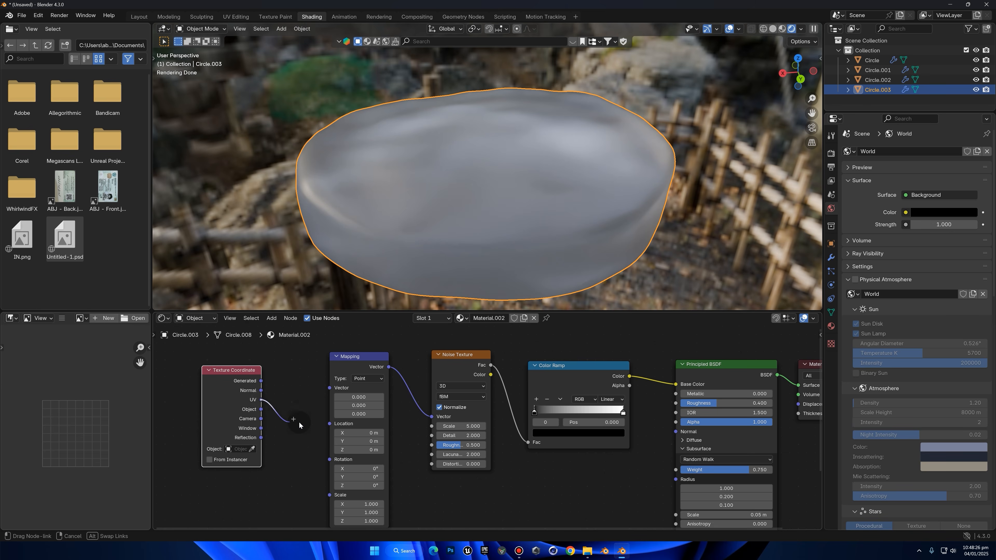
pyautogui.moveTo(329, 379); pyautogui.dragTo(330, 387)
# Move the Color Ramp's black stop to about 0.454 and set the Noise Texture scale to 20
pyautogui.moveTo(517, 245); pyautogui.dragTo(547, 235, button='middle')
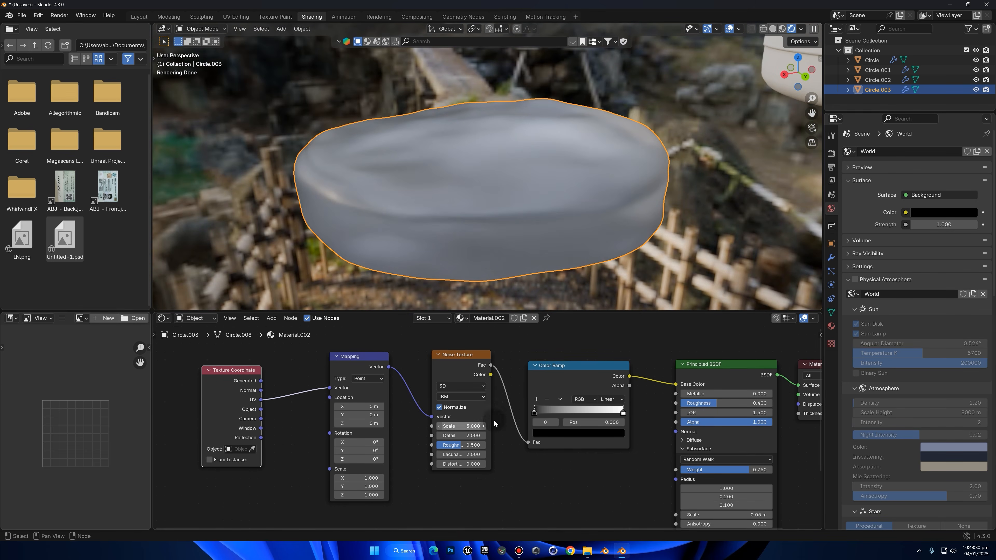
pyautogui.moveTo(535, 407); pyautogui.dragTo(574, 410)
pyautogui.moveTo(569, 275); pyautogui.dragTo(519, 300, button='middle')
pyautogui.moveTo(463, 426)
pyautogui.mouseDown()
pyautogui.moveTo(477, 426)
pyautogui.moveTo(463, 426)
pyautogui.mouseUp()
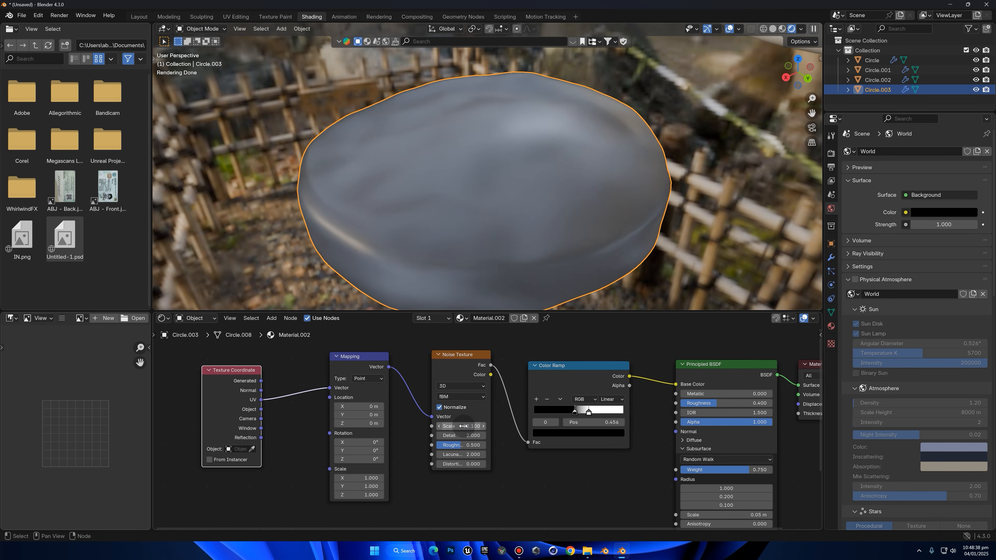
pyautogui.click(464, 426)
pyautogui.write('20')
pyautogui.press('Return')
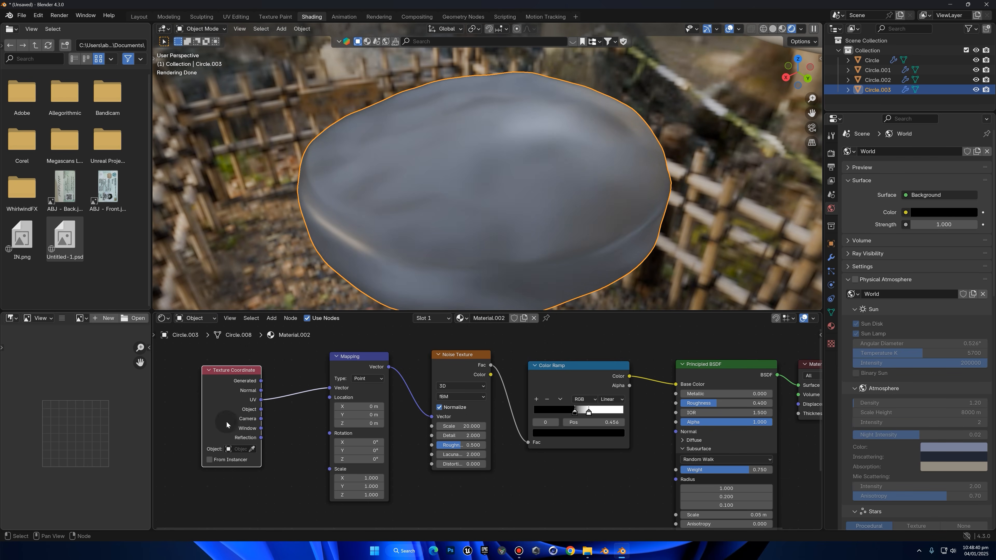
# Feed the Mapping node from the Generated coordinates instead, and return the Color Ramp stops to 0 and 1
pyautogui.moveTo(261, 381); pyautogui.dragTo(328, 387)
pyautogui.moveTo(535, 165); pyautogui.dragTo(570, 327, button='middle')
pyautogui.moveTo(575, 412); pyautogui.dragTo(501, 415)
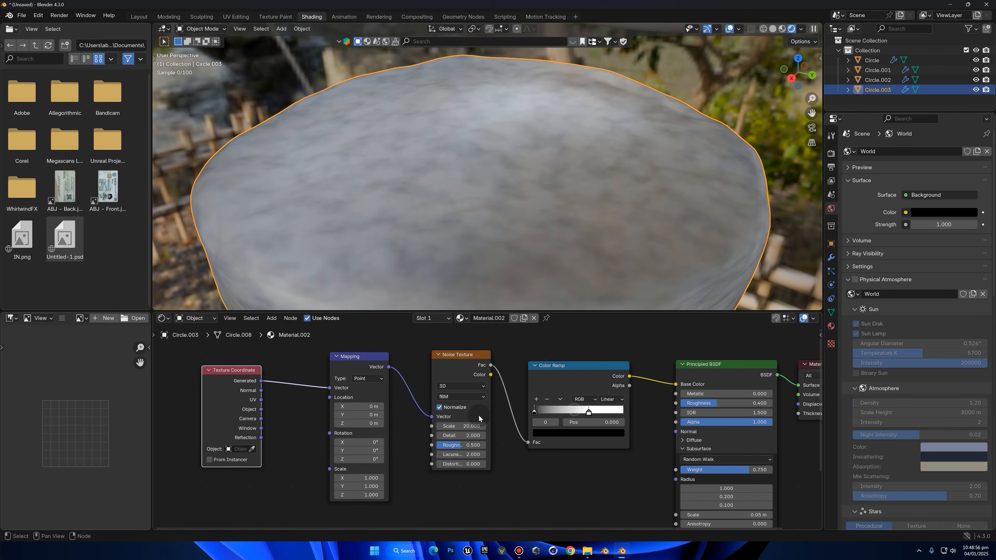
pyautogui.moveTo(588, 411); pyautogui.dragTo(645, 409)
# Set the Noise Texture scale to 2 and move the Color Ramp's black stop to about 0.415
pyautogui.scroll(-3, 618, 222)
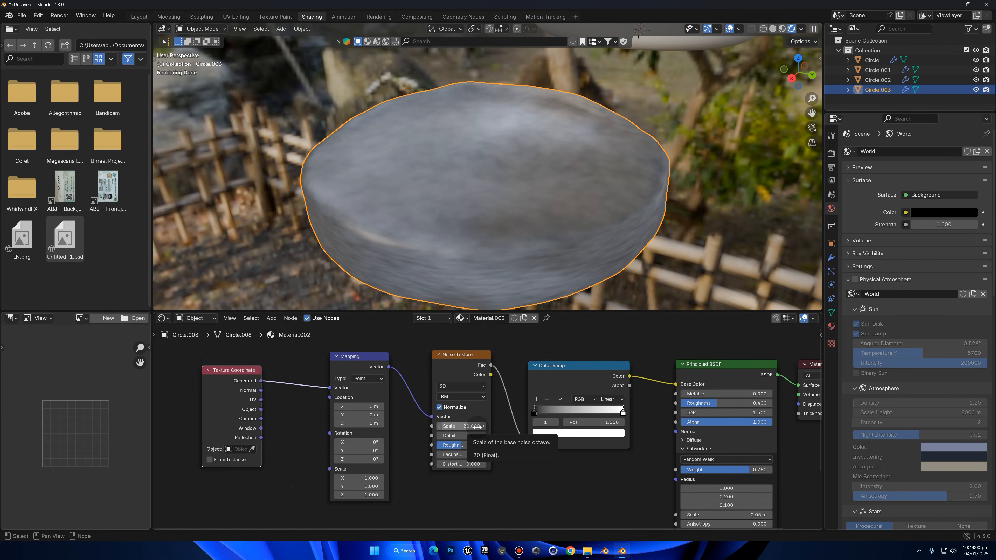
pyautogui.scroll(3, 581, 191)
pyautogui.moveTo(533, 411); pyautogui.dragTo(578, 408)
pyautogui.moveTo(550, 126); pyautogui.dragTo(544, 113, button='middle')
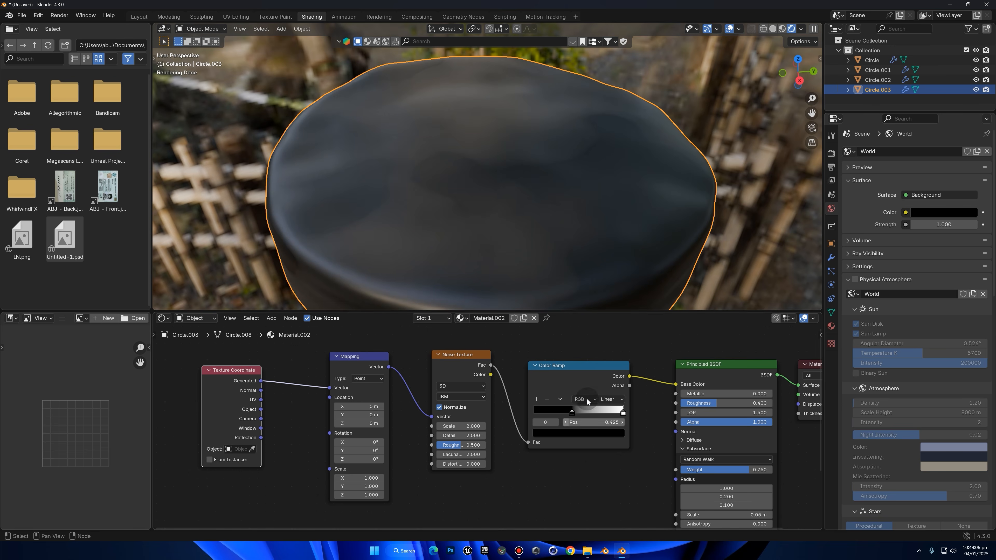
pyautogui.moveTo(571, 413); pyautogui.dragTo(481, 403)
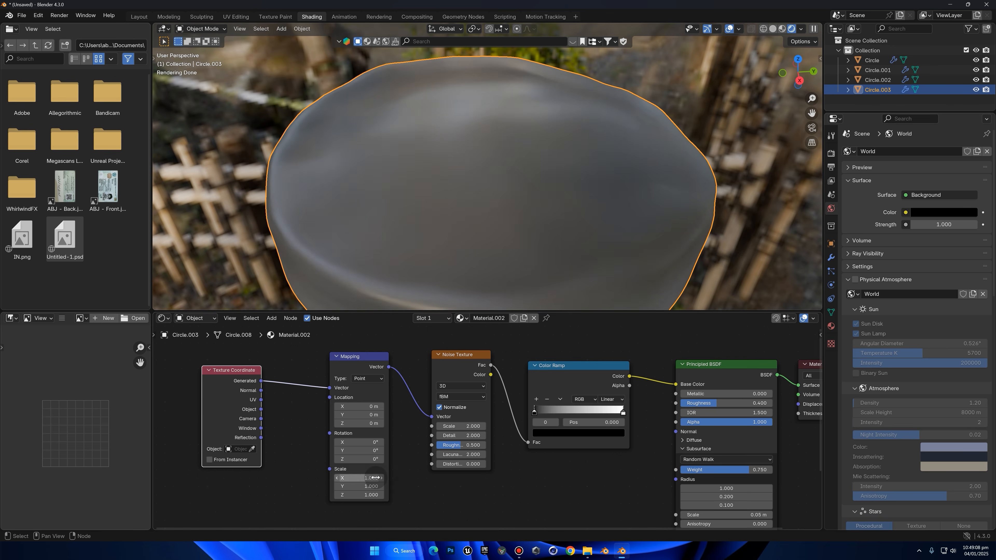
pyautogui.moveTo(482, 228); pyautogui.dragTo(506, 247, button='middle')
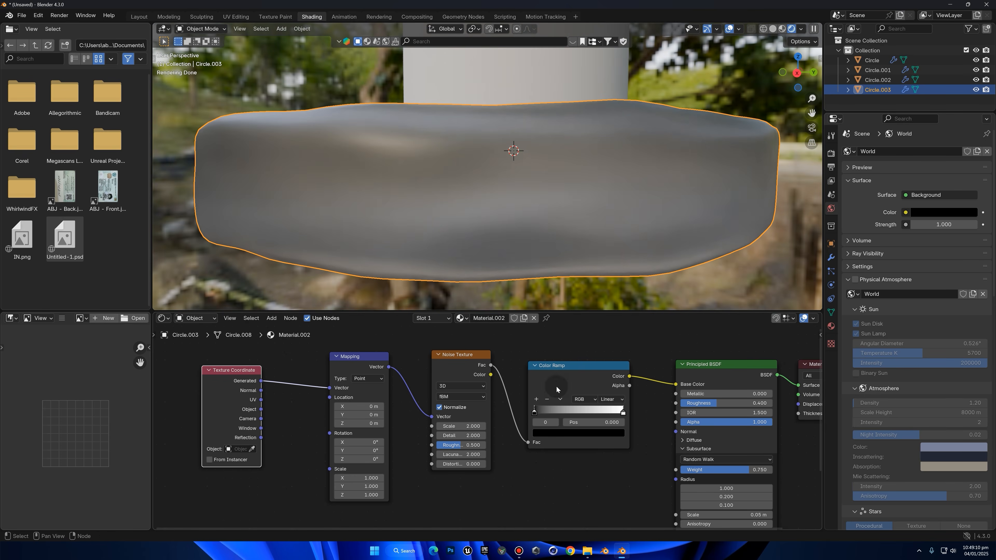
pyautogui.moveTo(551, 410); pyautogui.dragTo(571, 410)
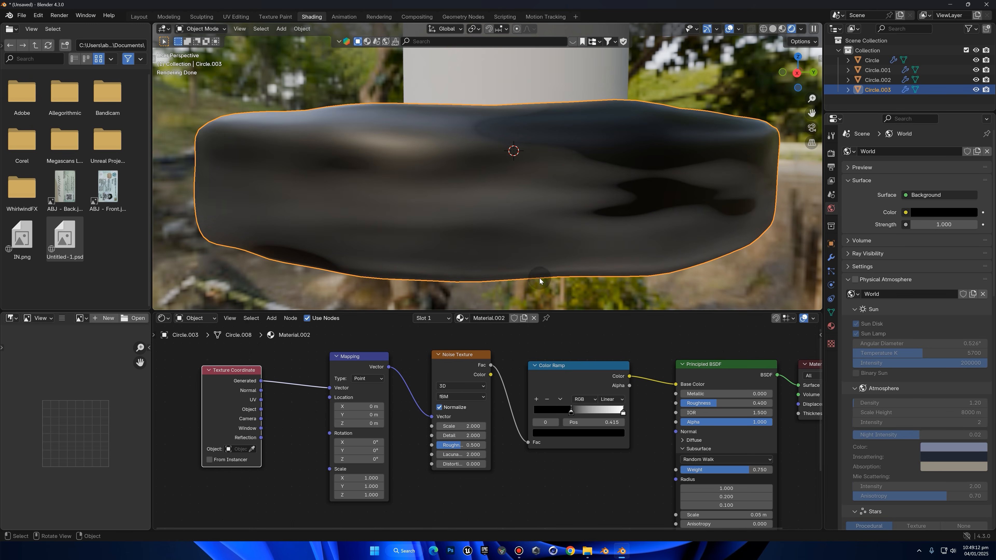
# Set the Mapping node's Z scale to 0.5
pyautogui.moveTo(529, 427); pyautogui.dragTo(583, 387, button='middle')
pyautogui.scroll(3, 488, 425)
pyautogui.moveTo(383, 460); pyautogui.dragTo(447, 461)
pyautogui.hotkey('ctrl', 'z')
pyautogui.moveTo(386, 460); pyautogui.dragTo(367, 460)
pyautogui.click(403, 464)
pyautogui.write('.5')
pyautogui.press('Return')
# Move the Color Ramp's black stop back to about 0.126
pyautogui.moveTo(612, 220)
pyautogui.mouseDown(button='middle')
pyautogui.moveTo(631, 246)
pyautogui.moveTo(615, 220)
pyautogui.mouseUp(button='middle')
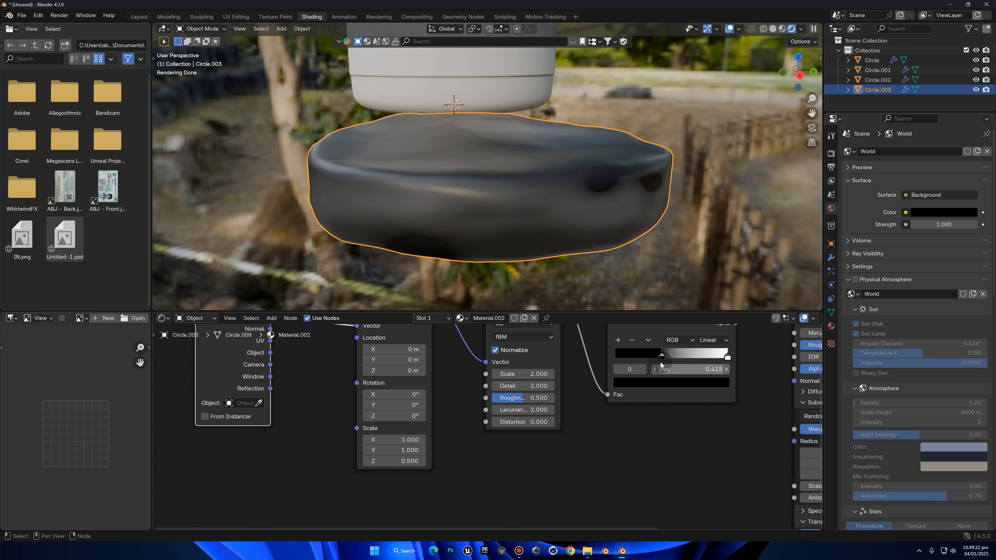
pyautogui.moveTo(661, 356); pyautogui.dragTo(627, 356)
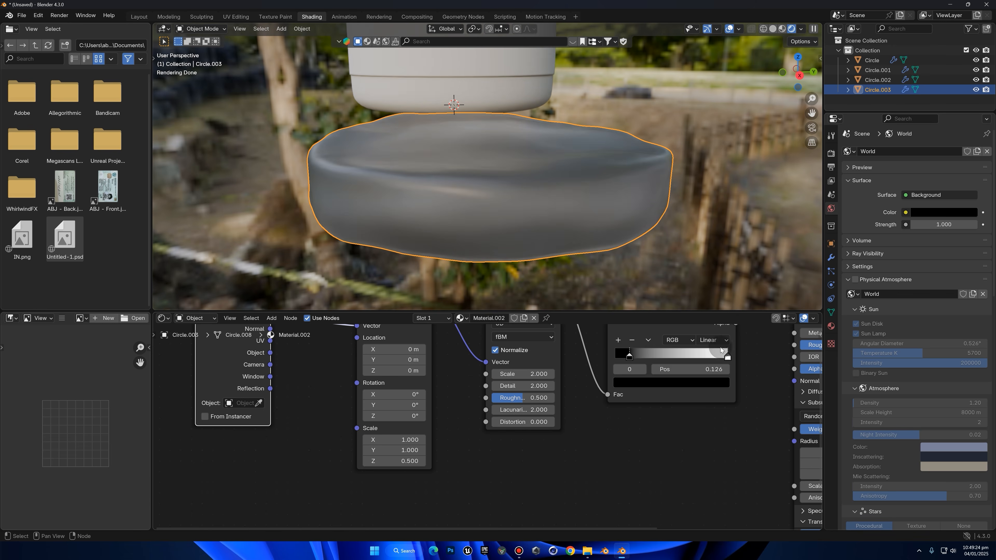
# Move the Color Ramp's white stop to about 0.961 and colour it bright red-orange, hex FF3B1B
pyautogui.moveTo(722, 355); pyautogui.dragTo(713, 353)
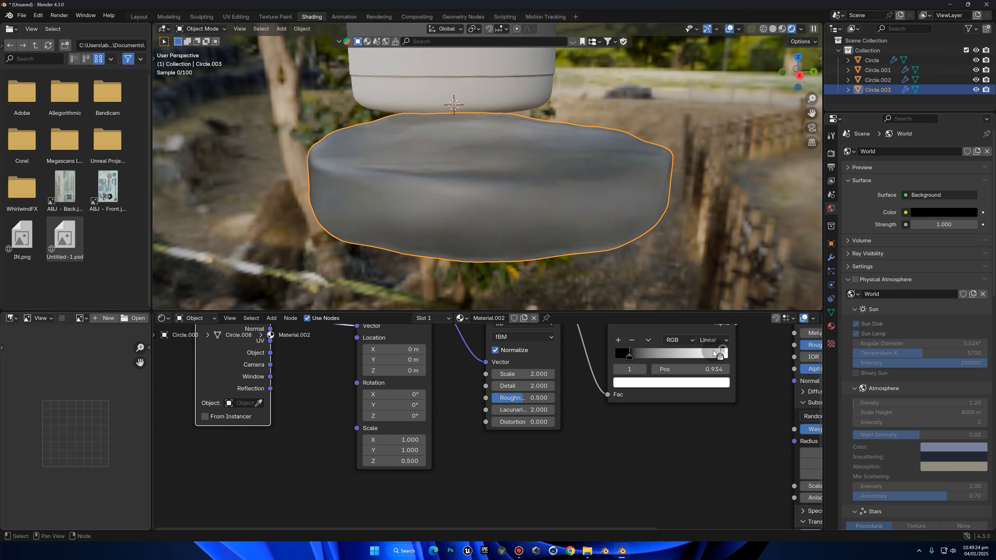
pyautogui.click(704, 383)
pyautogui.click(657, 283)
pyautogui.moveTo(657, 283); pyautogui.dragTo(655, 285)
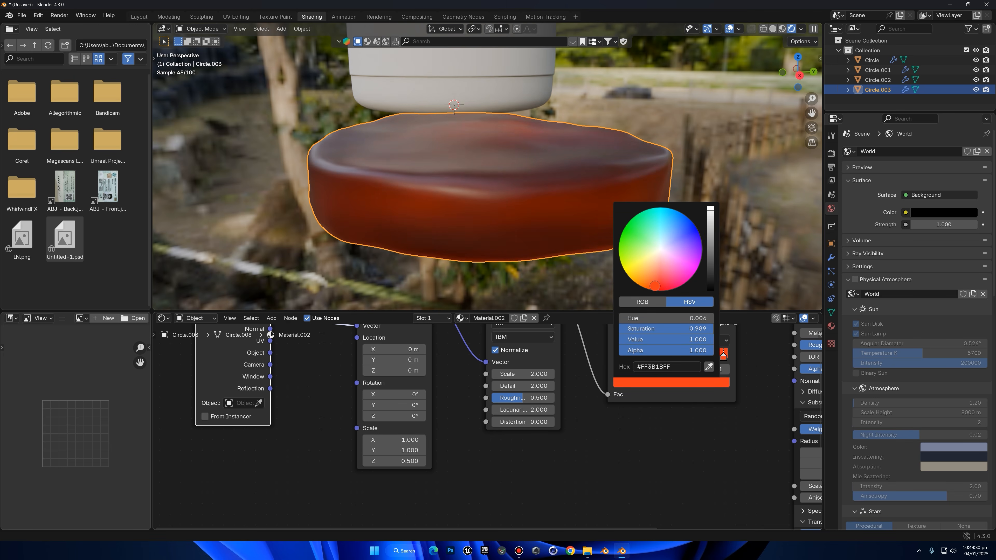
# Recolour the Color Ramp's black stop to a dark reddish brown, keep it at about 0.124, and check the gummy
pyautogui.click(630, 355)
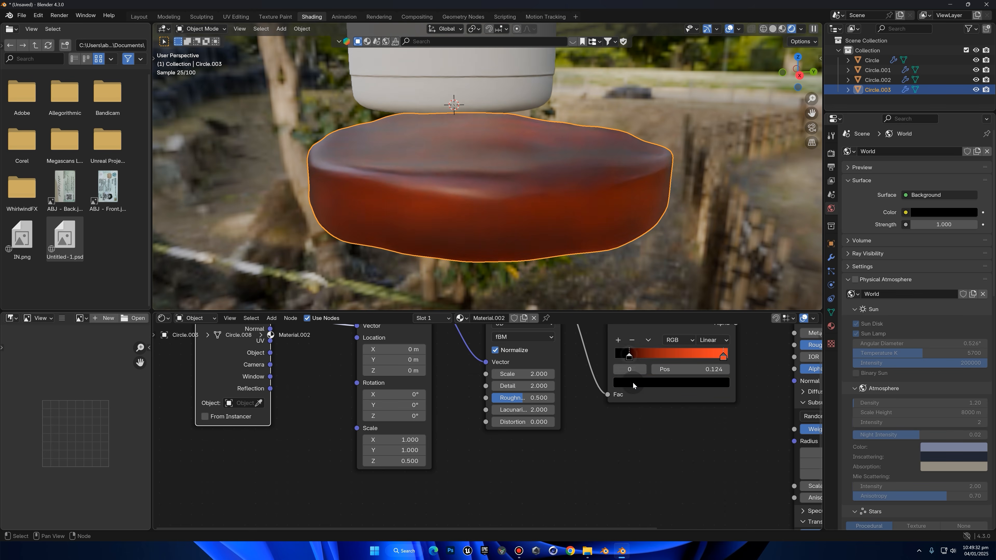
pyautogui.click(632, 383)
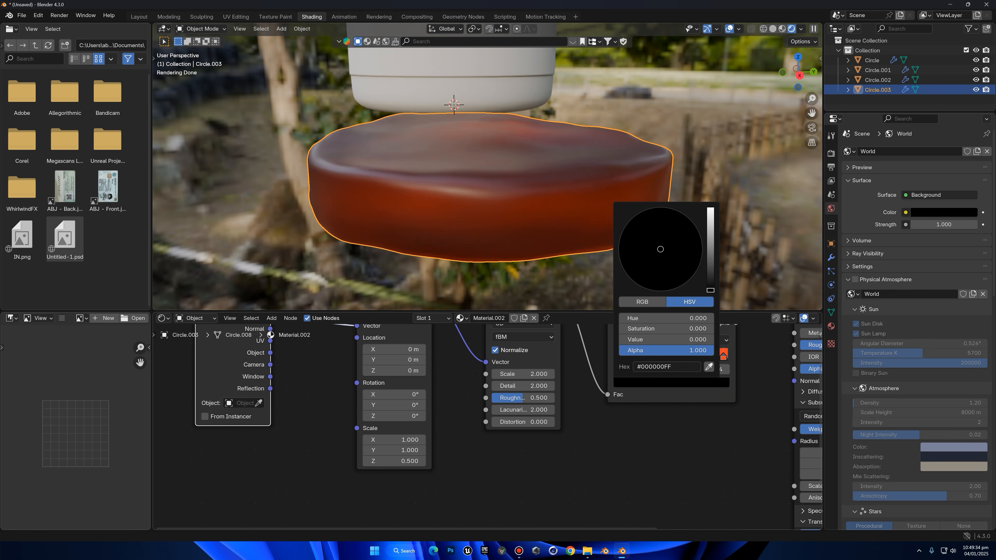
pyautogui.click(710, 262)
pyautogui.click(656, 290)
pyautogui.moveTo(657, 285); pyautogui.dragTo(656, 280)
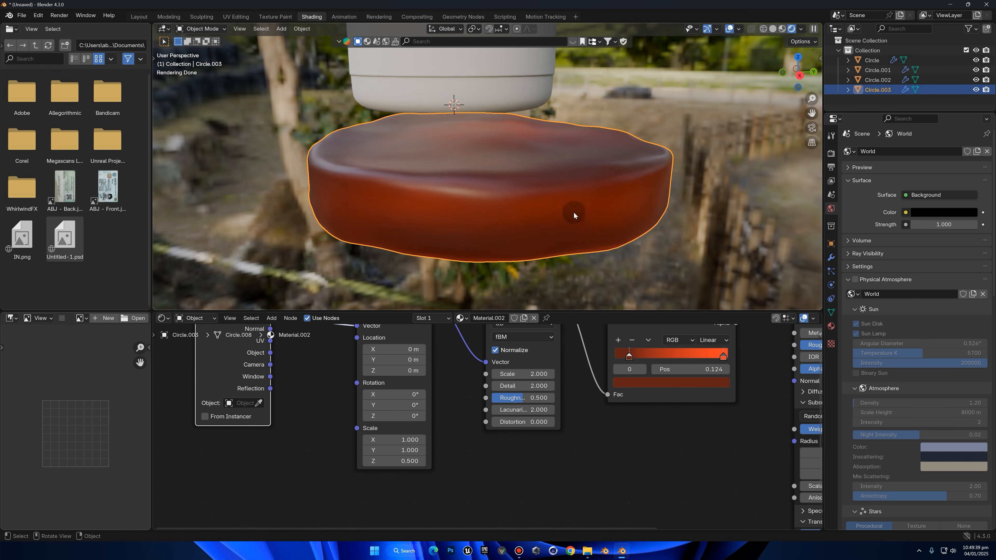
pyautogui.click(746, 159)
pyautogui.moveTo(746, 158); pyautogui.dragTo(685, 235, button='middle')
pyautogui.scroll(-5, 663, 257)
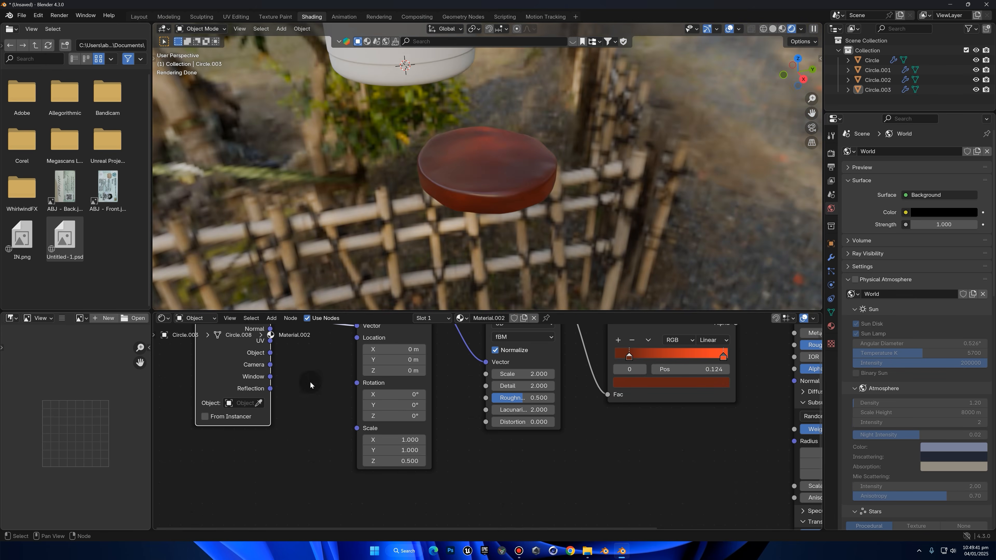
pyautogui.moveTo(171, 383); pyautogui.dragTo(695, 375)
pyautogui.press('x')
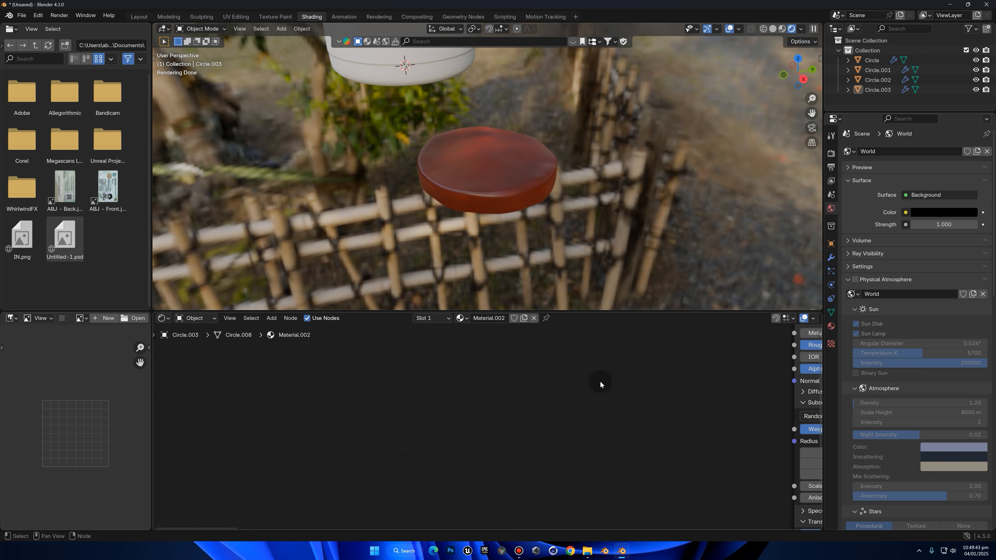
pyautogui.hotkey('ctrl', 'z')
# Duplicate the Texture Coordinate, Mapping and Noise Texture nodes with their links and place the copies below the originals
pyautogui.moveTo(640, 170); pyautogui.dragTo(690, 204, button='middle')
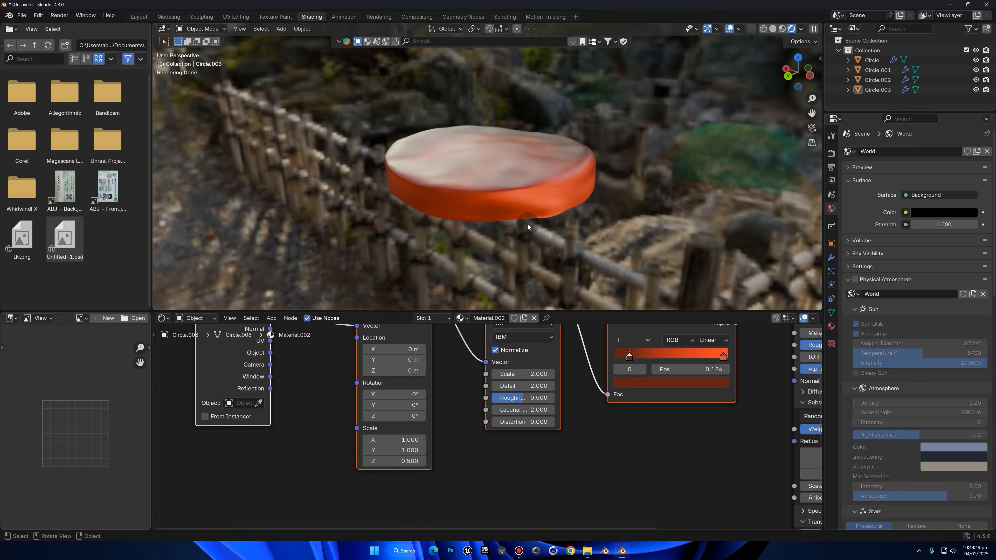
pyautogui.scroll(-5, 582, 441)
pyautogui.press('b')
pyautogui.moveTo(328, 344); pyautogui.dragTo(516, 427)
pyautogui.hotkey('shift', 'd')
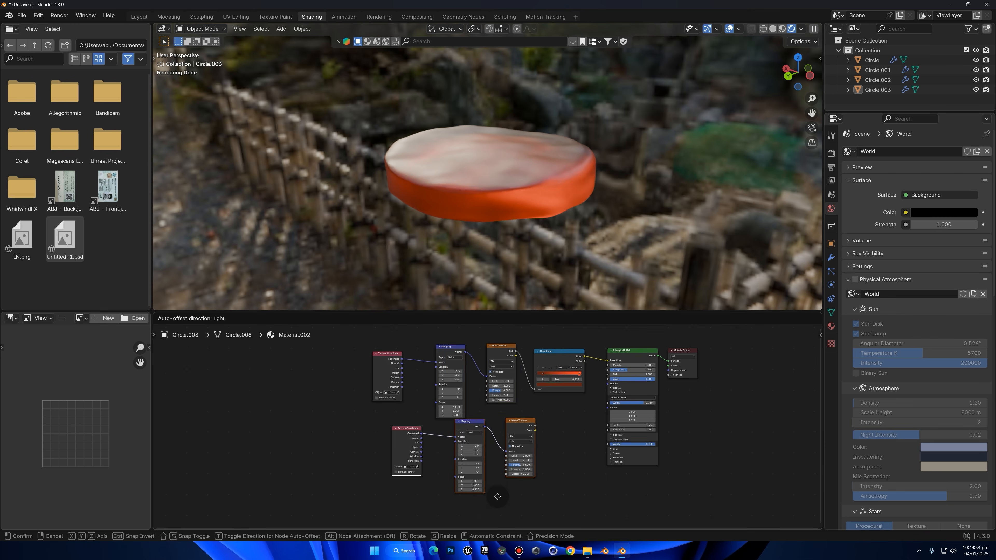
pyautogui.click(495, 503)
pyautogui.press('Home')
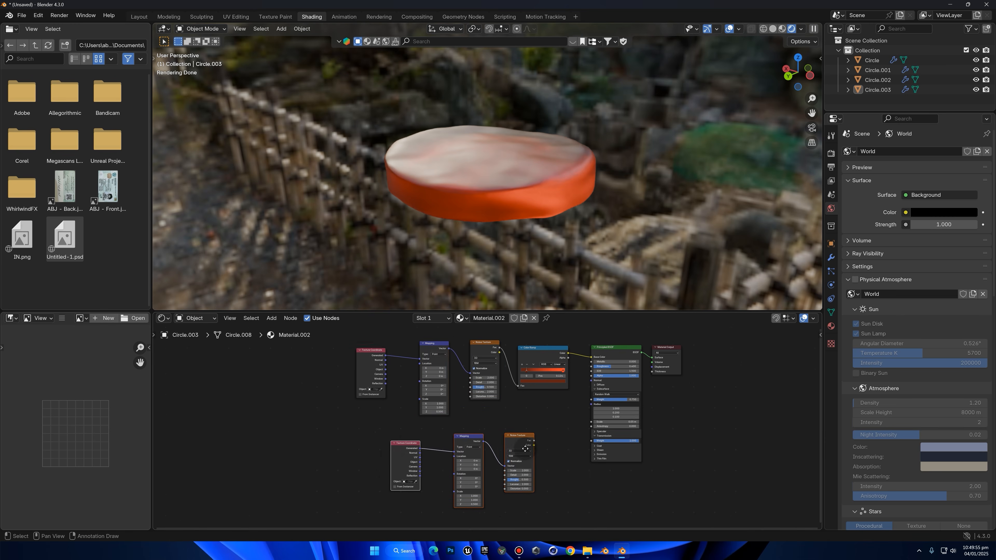
# Add a Bump node beside the duplicated nodes and connect its Normal output to the Principled BSDF's Normal input
pyautogui.hotkey('shift', 'a')
pyautogui.write('bump')
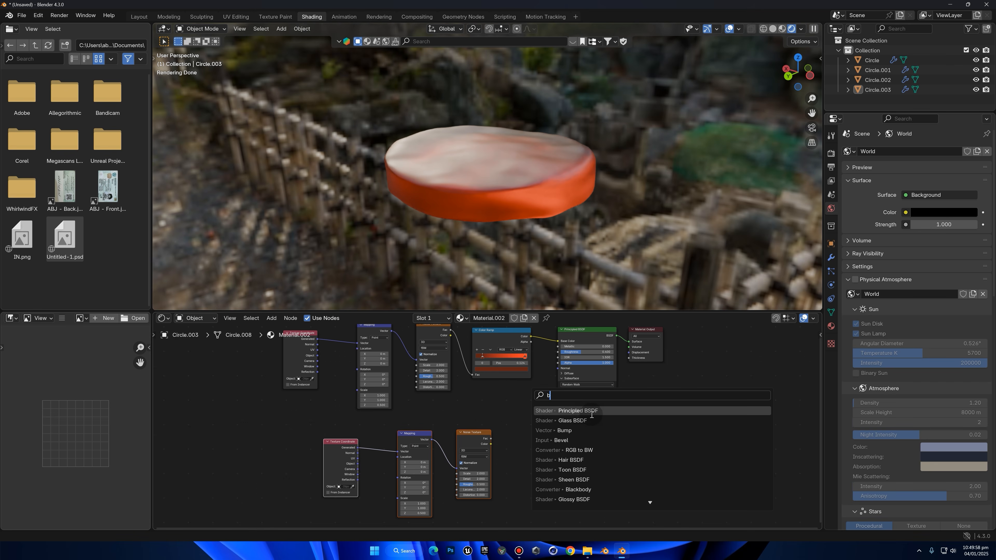
pyautogui.click(518, 426)
pyautogui.click(521, 413)
pyautogui.scroll(2, 612, 361)
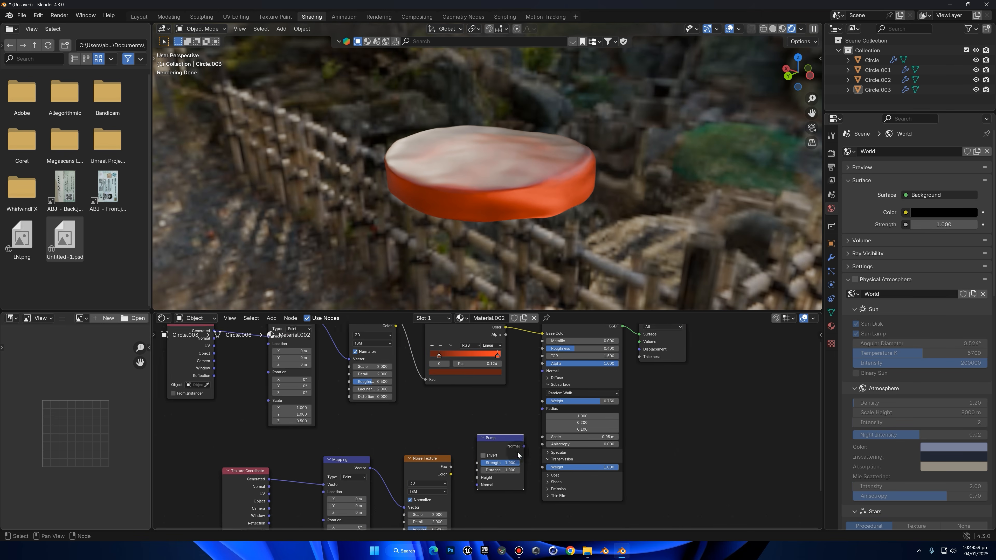
pyautogui.moveTo(518, 447); pyautogui.dragTo(535, 371)
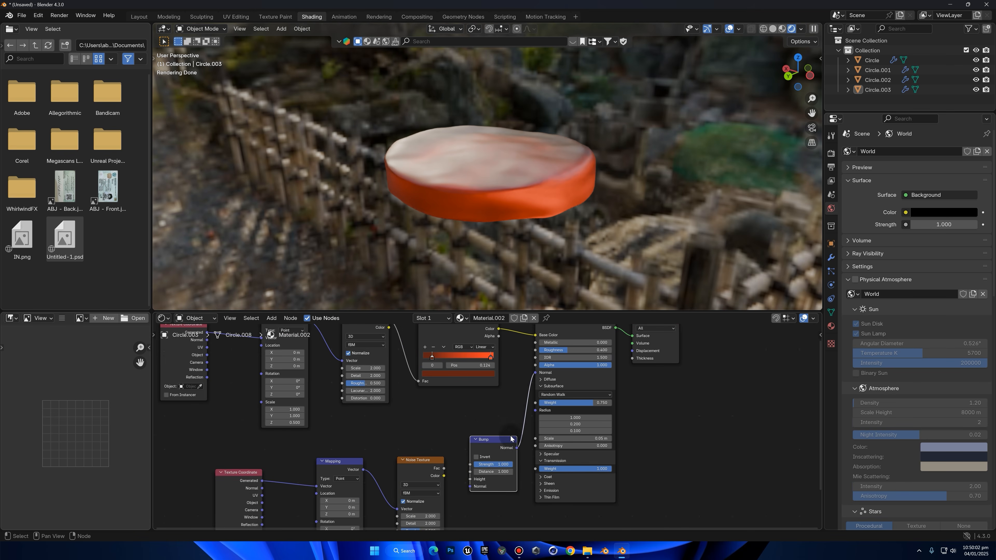
# Connect the duplicated Noise Texture's Fac output to the Bump node's Height input
pyautogui.moveTo(506, 438); pyautogui.dragTo(503, 435)
pyautogui.moveTo(489, 449); pyautogui.dragTo(498, 386, button='middle')
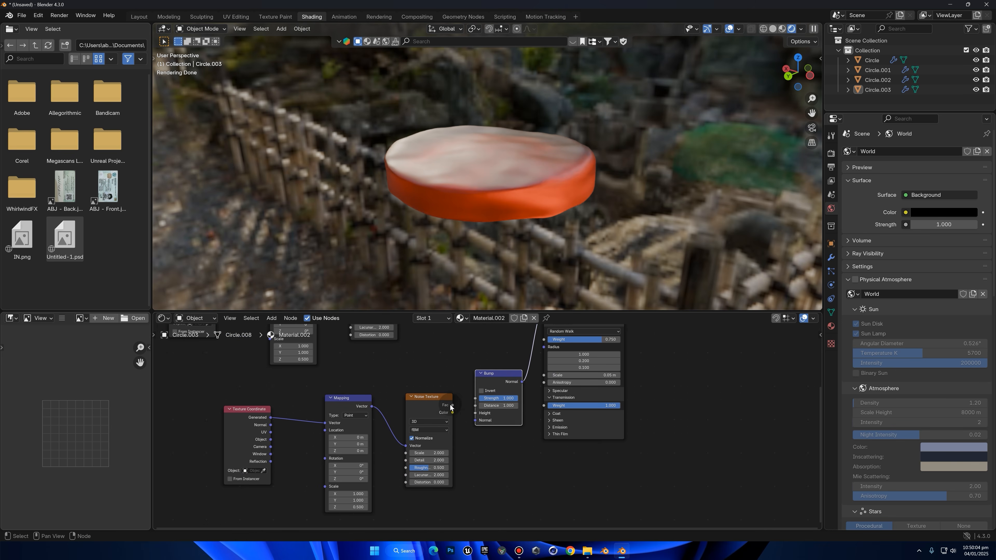
pyautogui.moveTo(454, 406); pyautogui.dragTo(475, 412)
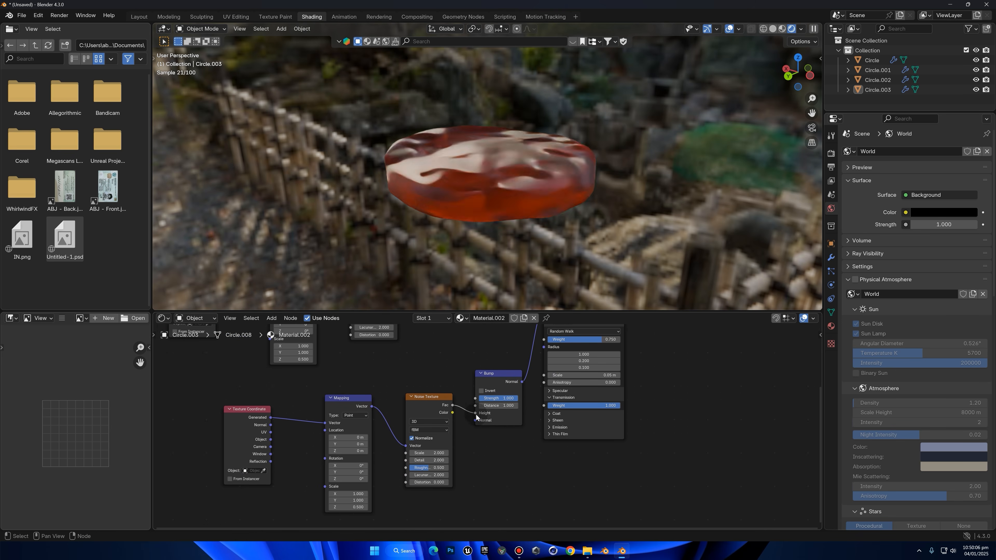
# Try a scale of 492 on the duplicated Noise Texture, then set it to 250
pyautogui.scroll(2, 474, 441)
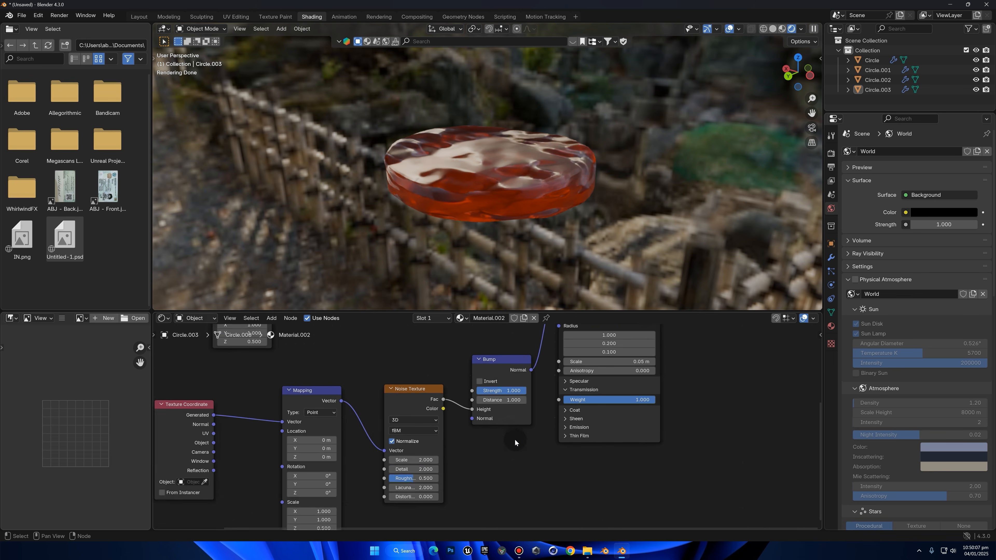
pyautogui.click(409, 462)
pyautogui.write('492')
pyautogui.press('Return')
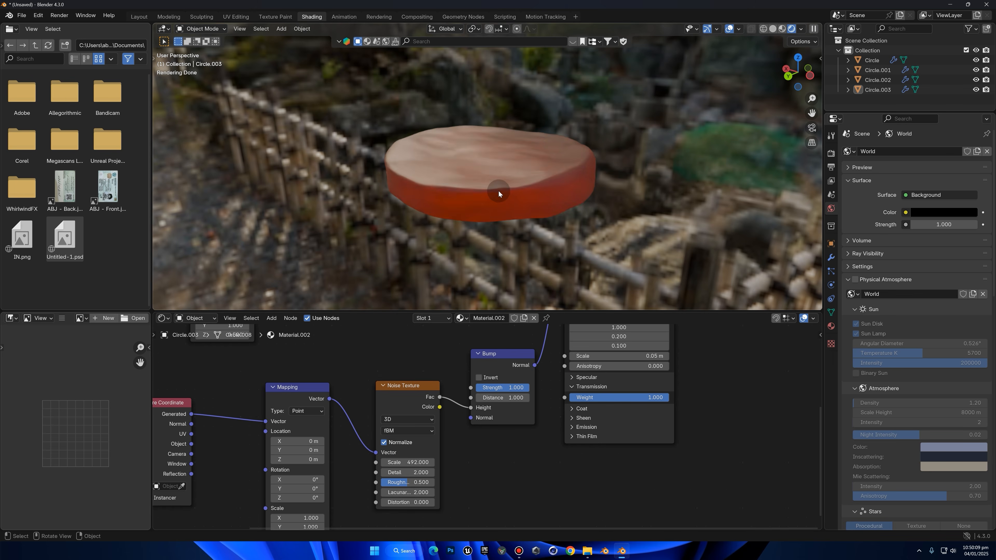
pyautogui.click(417, 463)
pyautogui.write('250')
pyautogui.press('Return')
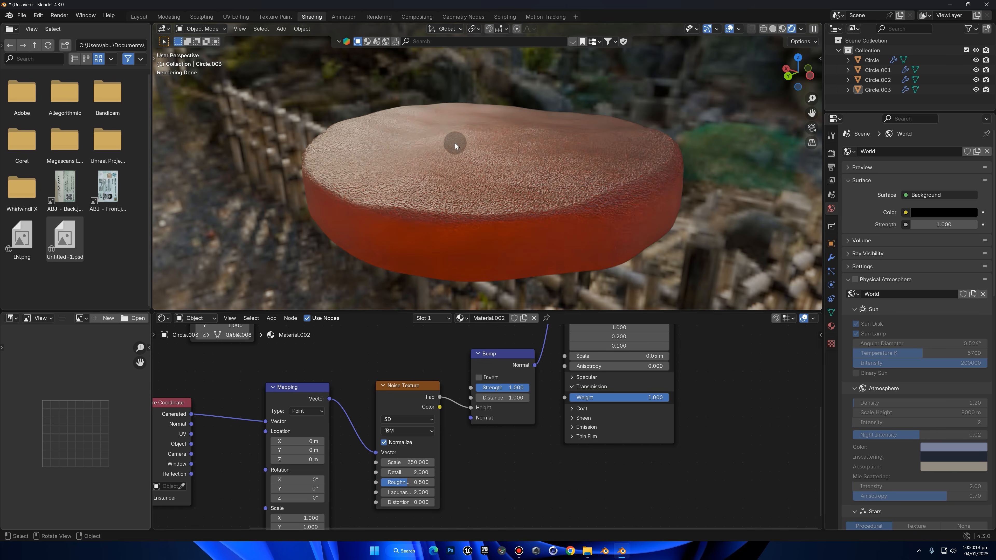
# Set the Bump node's strength to 0.1
pyautogui.moveTo(525, 388); pyautogui.dragTo(483, 388)
pyautogui.click(483, 388)
pyautogui.write('0.1')
pyautogui.press('Return')
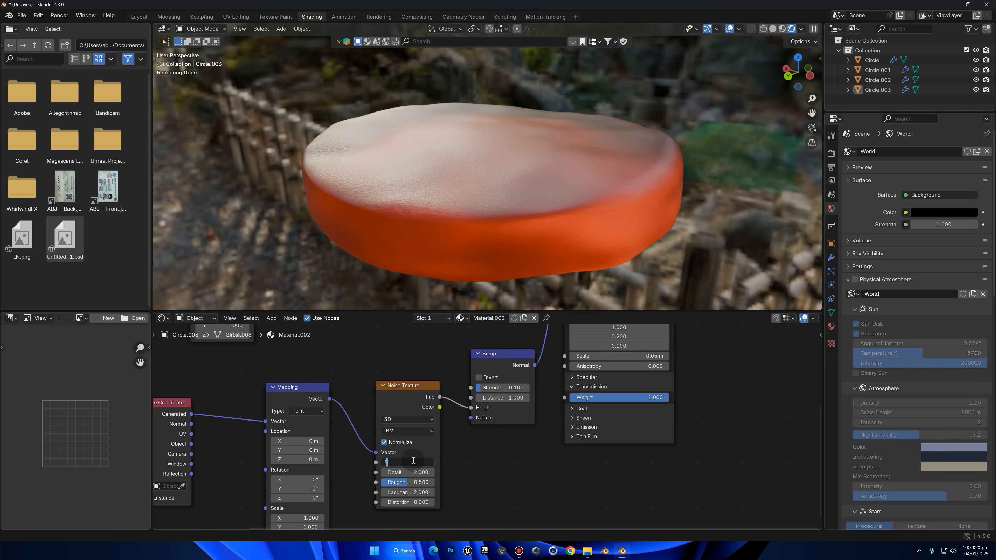
# Set the scale of the Noise Texture feeding the Bump node to 60
pyautogui.press('Return')
pyautogui.scroll(4, 551, 137)
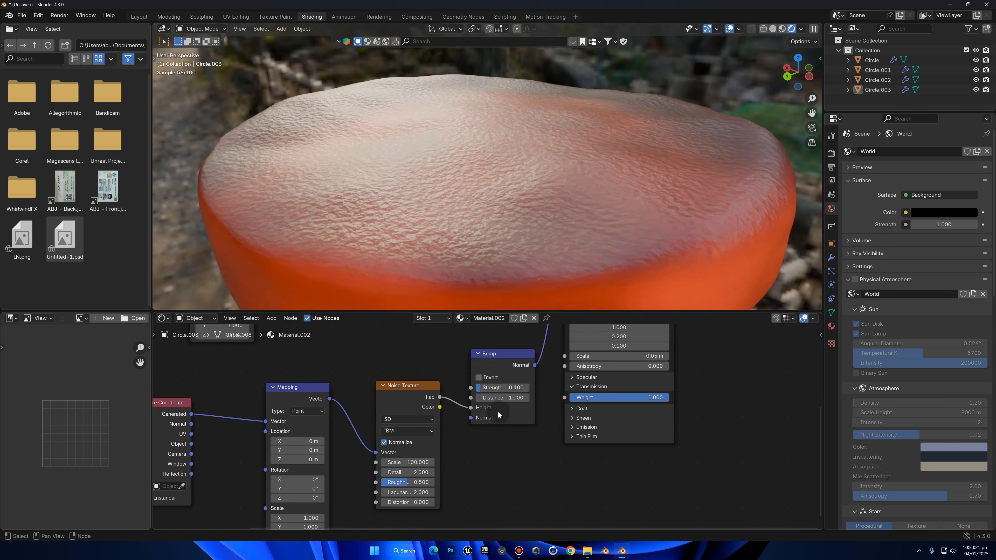
pyautogui.click(409, 464)
pyautogui.write('60')
pyautogui.press('Return')
# Reduce the Bump node's strength to 0.04
pyautogui.click(507, 388)
pyautogui.write('0.04')
pyautogui.press('Return')
pyautogui.scroll(-3, 647, 145)
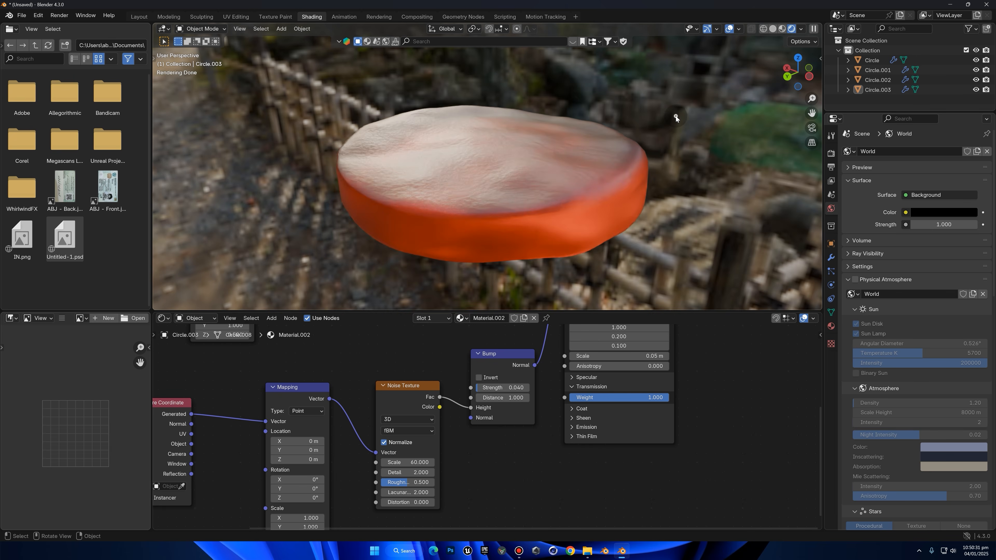
# Select the bottle body, frame it in the viewport and give it a new material
pyautogui.scroll(-3, 524, 122)
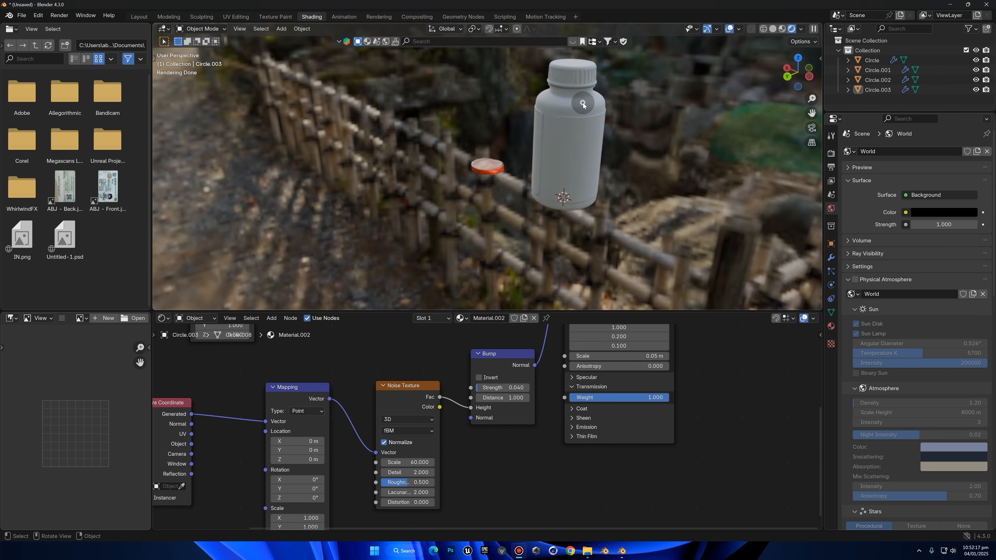
pyautogui.click(583, 104)
pyautogui.press('KP_Decimal')
pyautogui.click(524, 321)
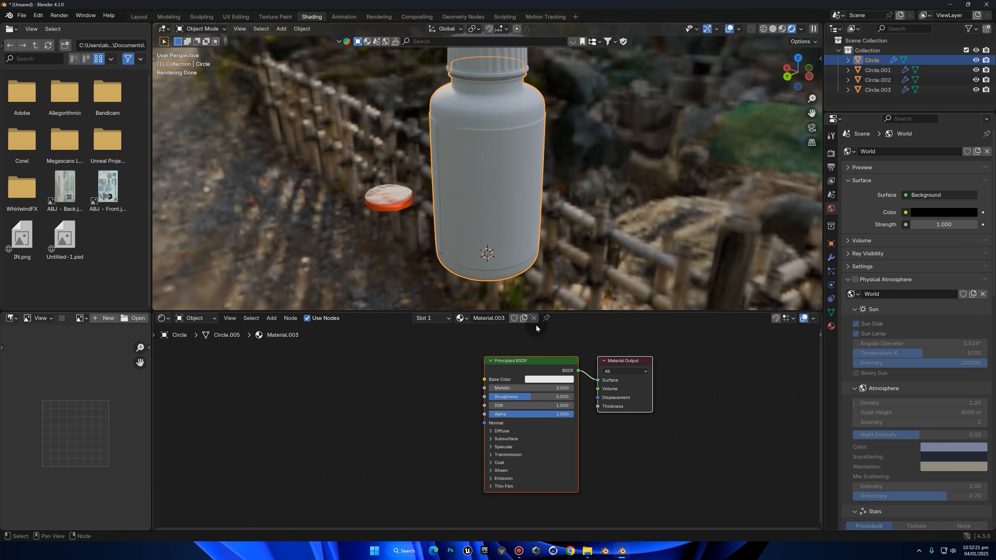
# Set the bottle material's Base Color to pure white
pyautogui.scroll(2, 558, 358)
pyautogui.click(561, 361)
pyautogui.moveTo(587, 321); pyautogui.dragTo(876, 314)
pyautogui.scroll(1, 674, 240)
pyautogui.moveTo(580, 186); pyautogui.dragTo(537, 204, button='middle')
# Raise the bottle material's Transmission weight to 1 and inspect the bottle's shoulder
pyautogui.click(522, 464)
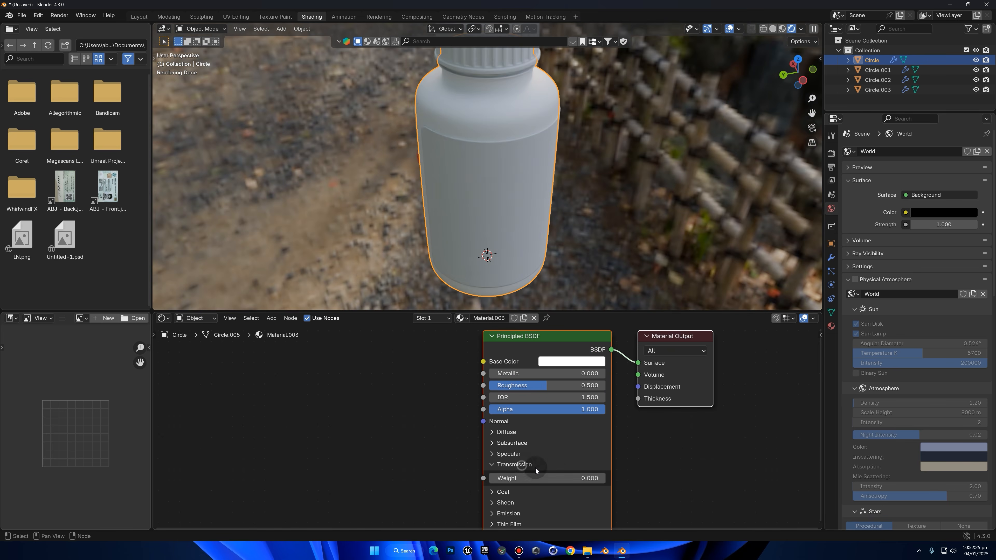
pyautogui.moveTo(533, 481); pyautogui.dragTo(588, 481)
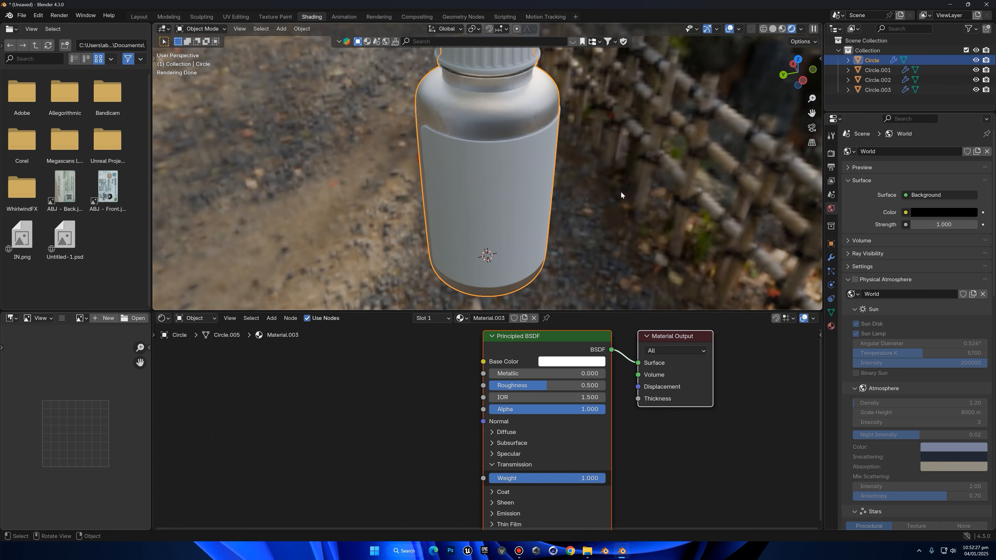
pyautogui.scroll(4, 591, 136)
pyautogui.moveTo(574, 143); pyautogui.dragTo(549, 138, button='middle')
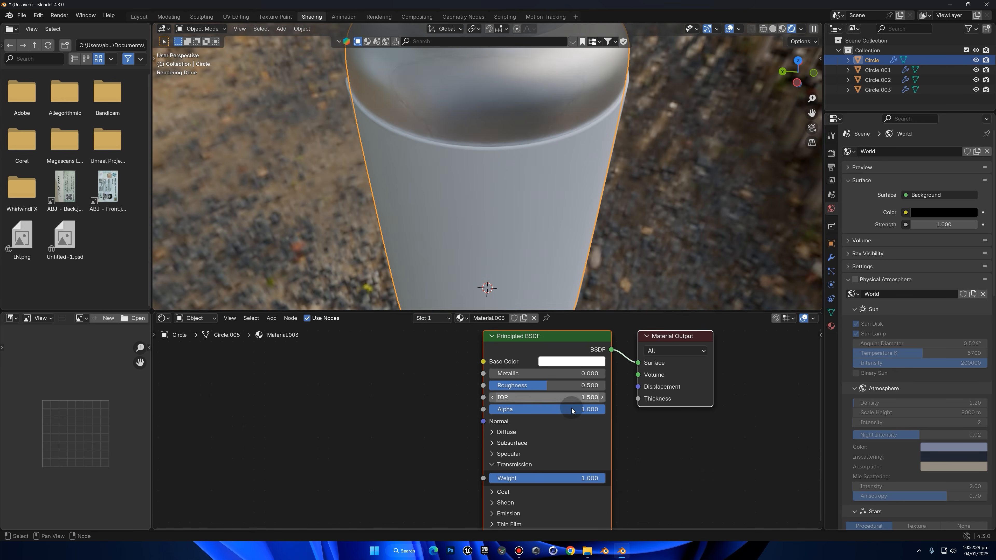
# Set the bottle material's Subsurface weight to 0.3
pyautogui.click(526, 443)
pyautogui.moveTo(557, 470); pyautogui.dragTo(566, 469)
pyautogui.click(543, 470)
pyautogui.write('.3')
pyautogui.press('Return')
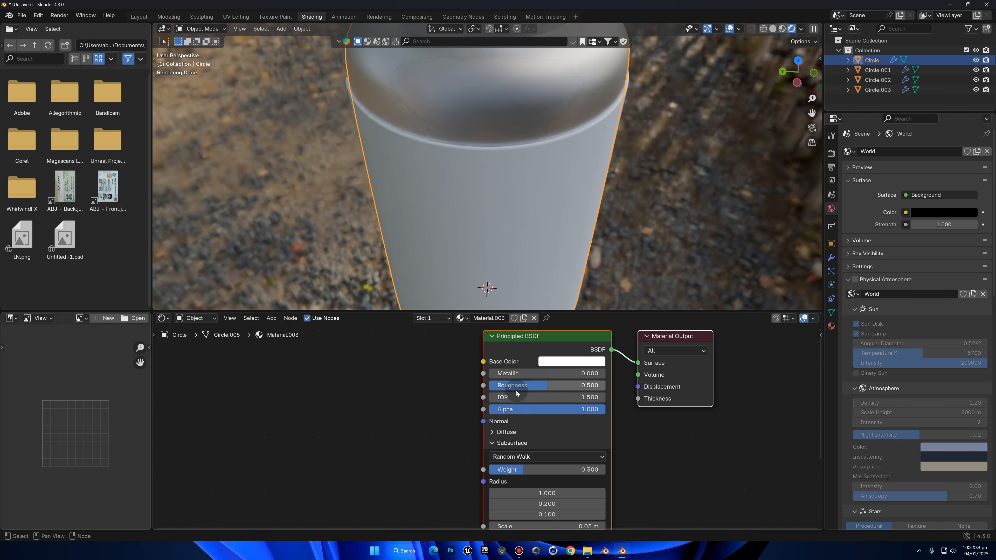
# Lower the bottle material's base Roughness to 0.03 and check the bottle's reflections
pyautogui.moveTo(516, 385); pyautogui.dragTo(467, 385)
pyautogui.click(501, 385)
pyautogui.write('0.03')
pyautogui.press('Return')
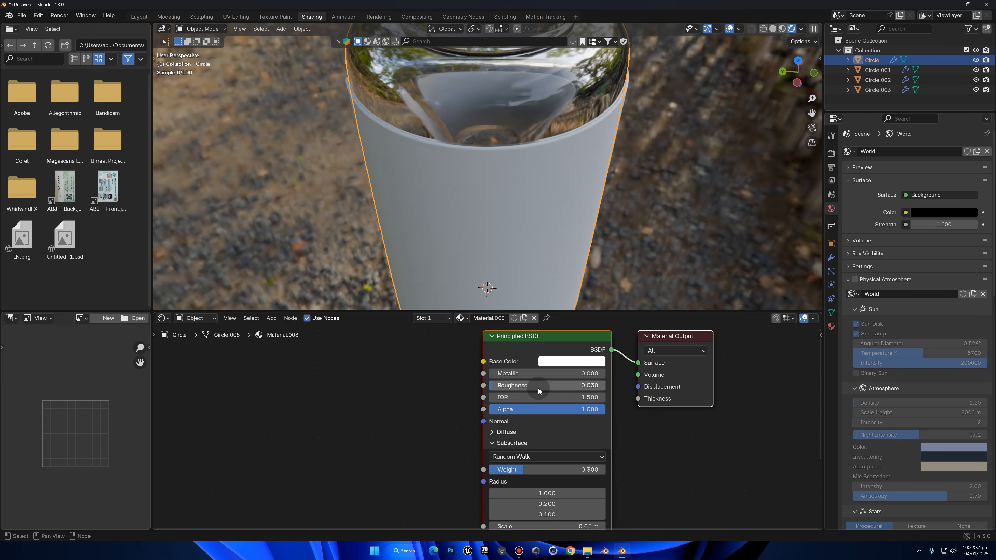
pyautogui.scroll(-2, 628, 153)
pyautogui.moveTo(624, 167); pyautogui.dragTo(601, 153, button='middle')
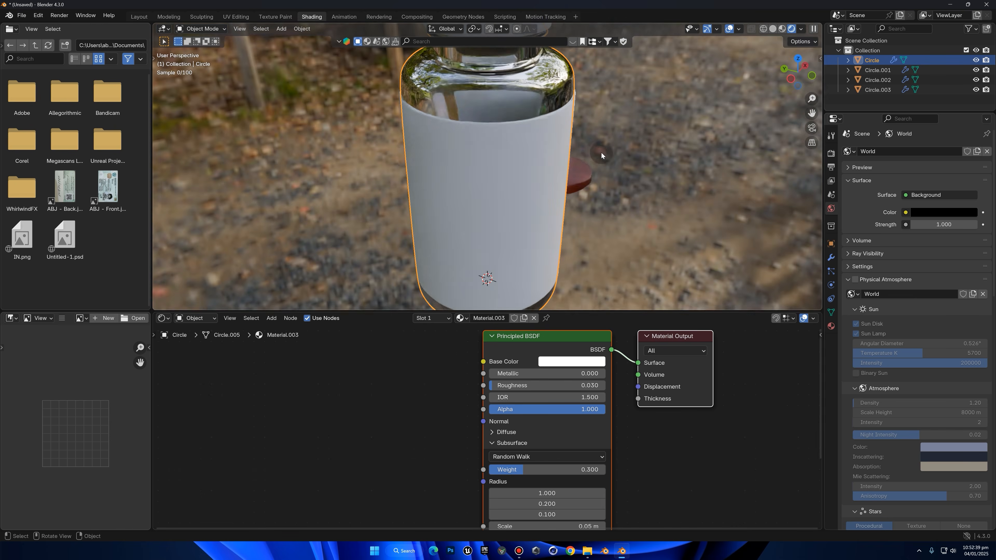
# Collapse the Subsurface and Transmission settings and set the bottle material's Coat weight to 0.55
pyautogui.click(533, 441)
pyautogui.scroll(-1, 665, 464)
pyautogui.moveTo(665, 462); pyautogui.dragTo(665, 414, button='middle')
pyautogui.scroll(1, 473, 428)
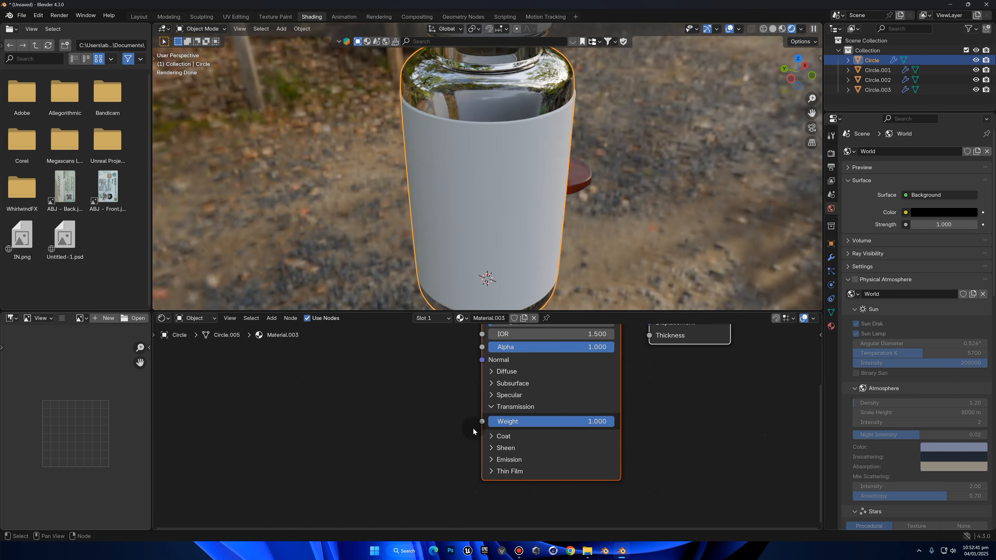
pyautogui.scroll(1, 496, 233)
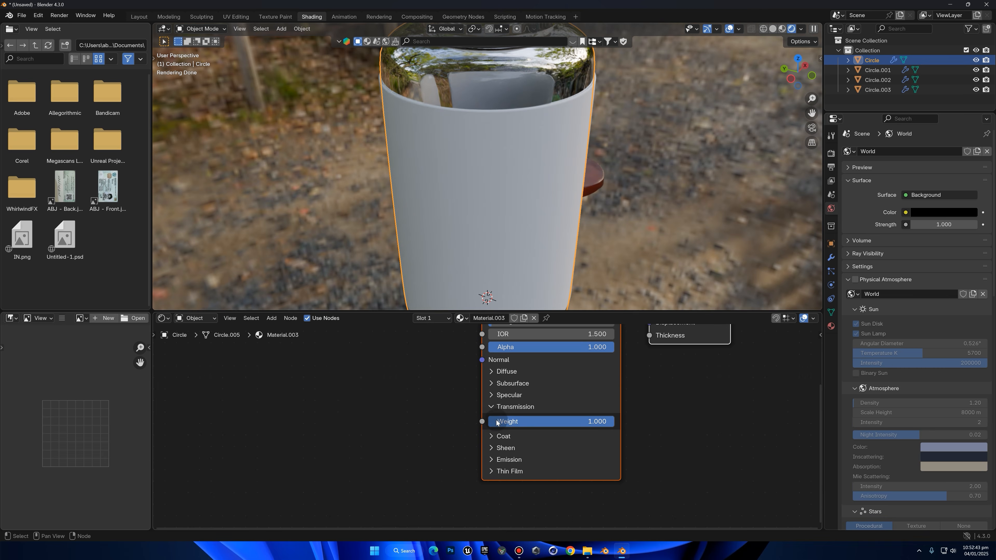
pyautogui.click(499, 408)
pyautogui.click(502, 419)
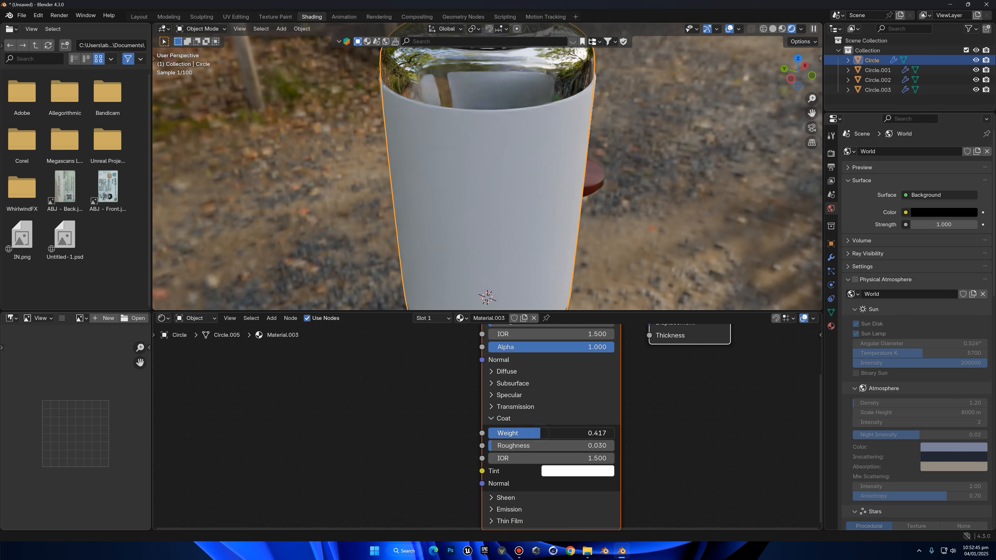
pyautogui.click(549, 433)
pyautogui.press('BackSpace')
pyautogui.write('.55')
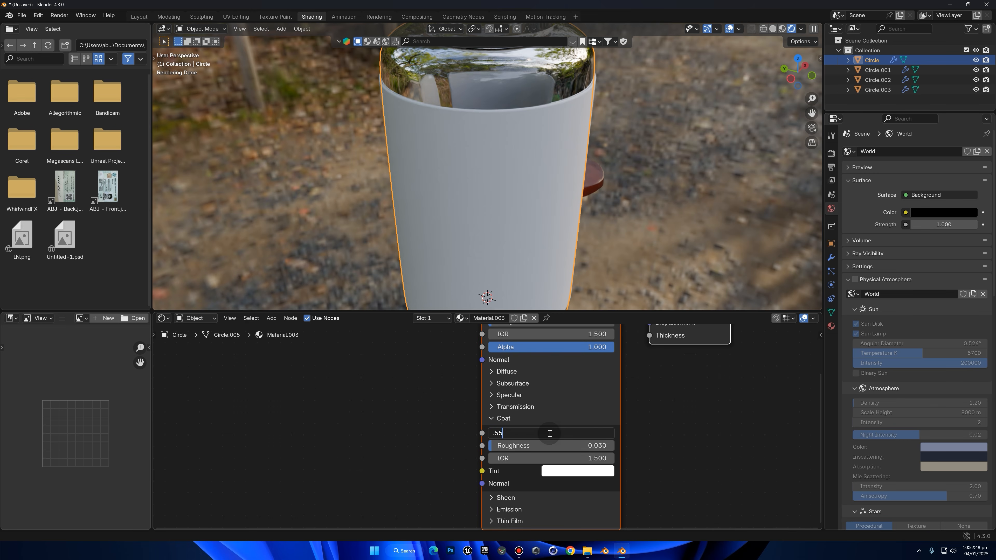
pyautogui.press('Return')
# Set the bottle material's Coat roughness to 0.05
pyautogui.click(563, 445)
pyautogui.write('0.0')
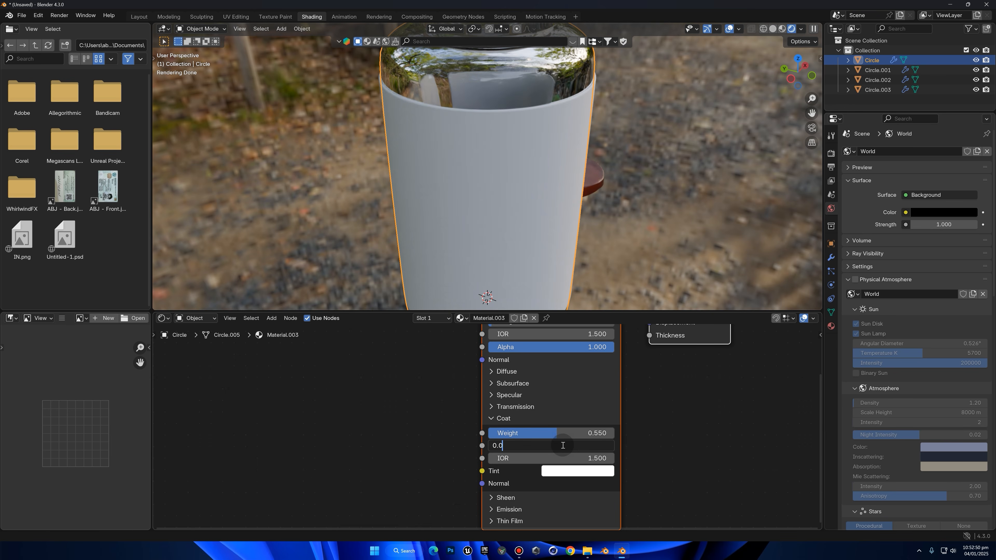
pyautogui.write('5')
pyautogui.press('Return')
# Darken the bottle material's Coat tint by setting its colour Value to 0.1
pyautogui.click(587, 472)
pyautogui.moveTo(598, 425); pyautogui.dragTo(568, 425)
pyautogui.click(568, 425)
pyautogui.write('.')
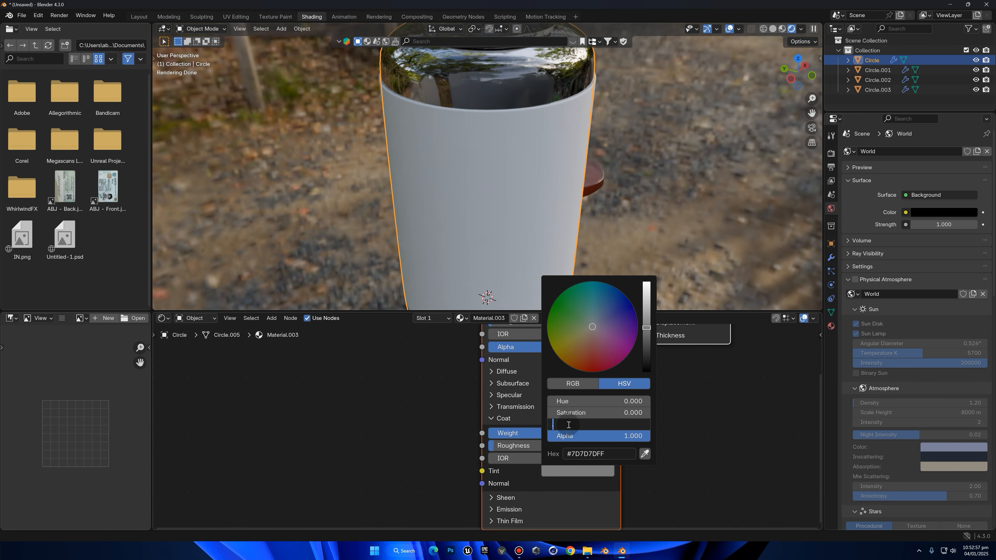
pyautogui.write('1')
pyautogui.press('Return')
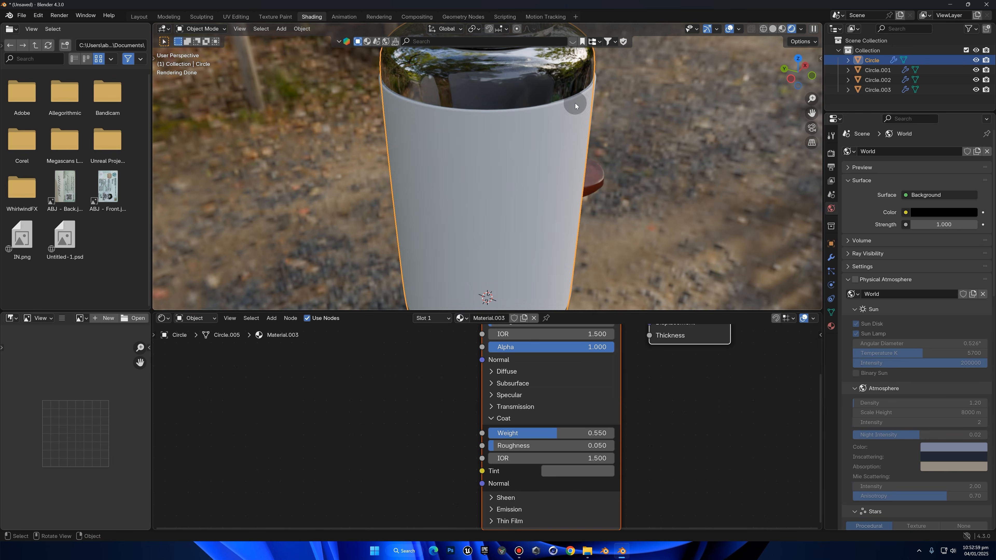
# Examine the whole bottle in the Layout workspace and return to the Shading workspace
pyautogui.click(654, 88)
pyautogui.click(138, 17)
pyautogui.scroll(-8, 476, 139)
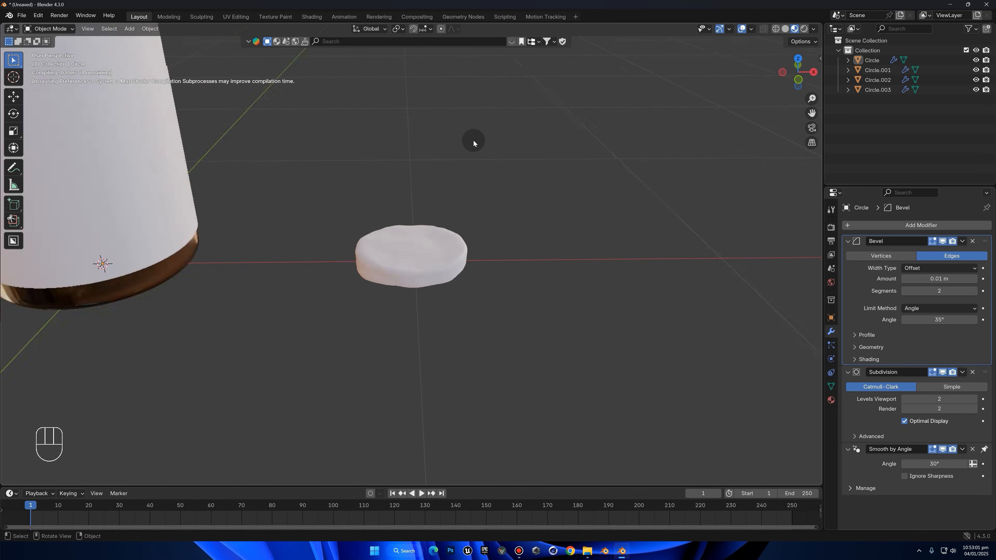
pyautogui.click(230, 101)
pyautogui.press('KP_Decimal')
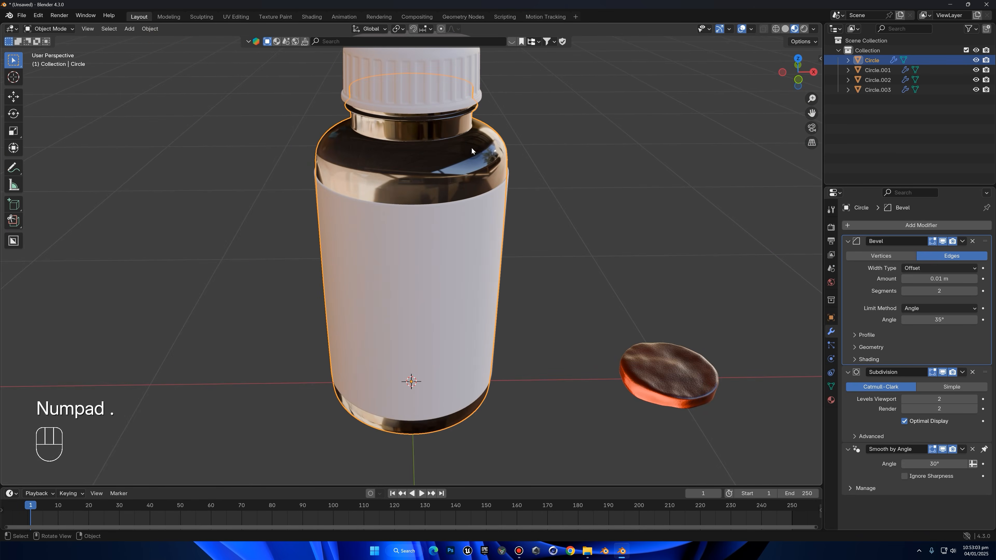
pyautogui.click(311, 17)
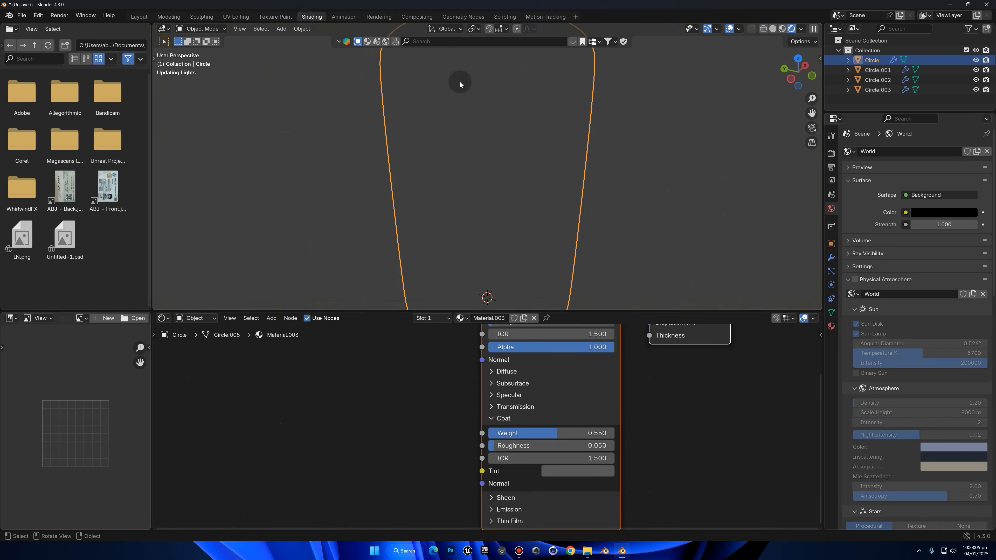
# Create a new material for the bottle cap
pyautogui.click(485, 116)
pyautogui.press('KP_Decimal')
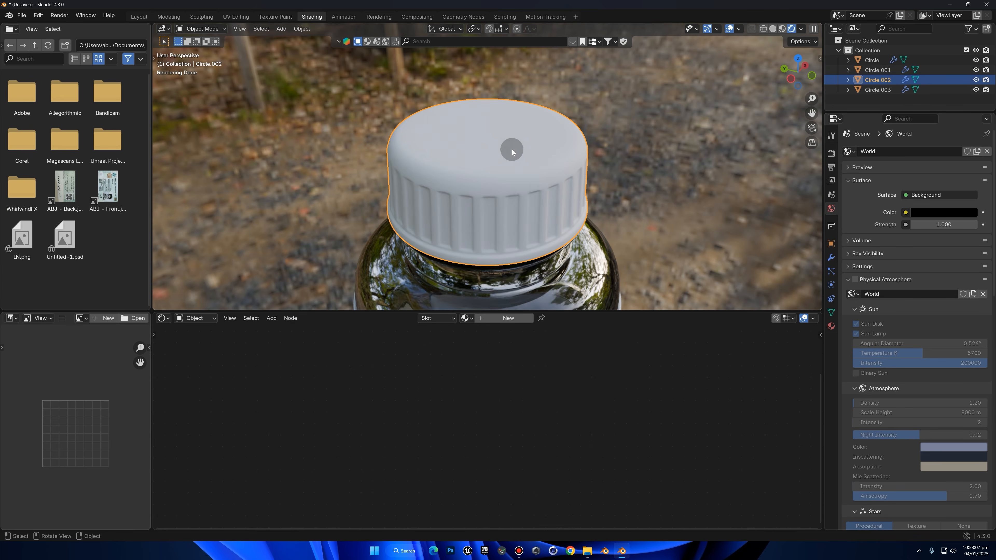
pyautogui.click(510, 318)
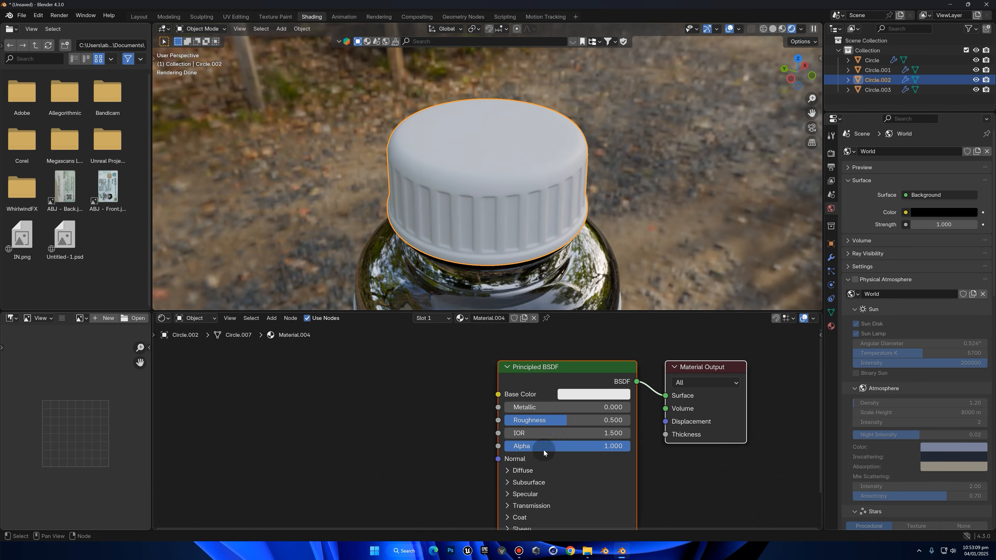
# Add a Noise Texture with Mapping and Texture Coordinate nodes to the cap material
pyautogui.hotkey('shift', 'a')
pyautogui.write('noise')
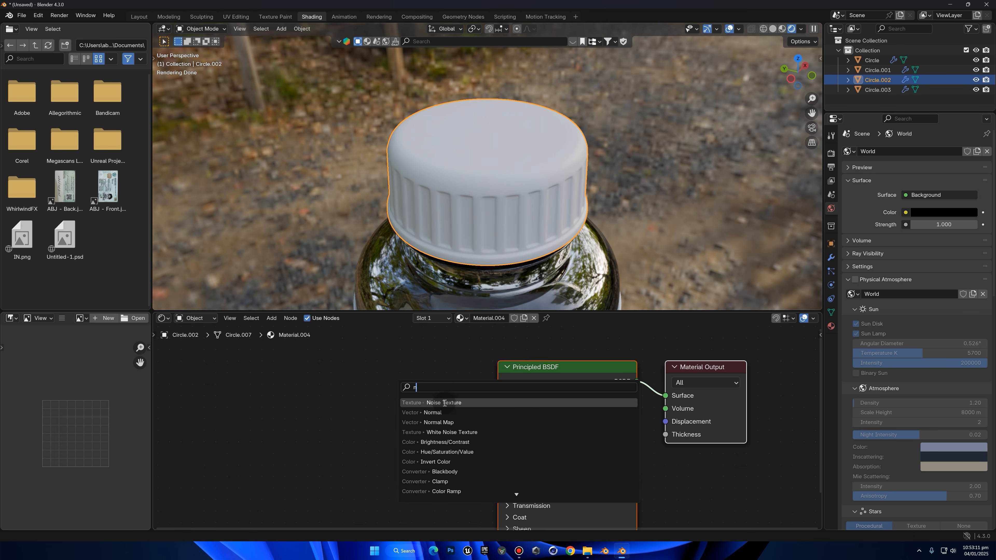
pyautogui.press('Return')
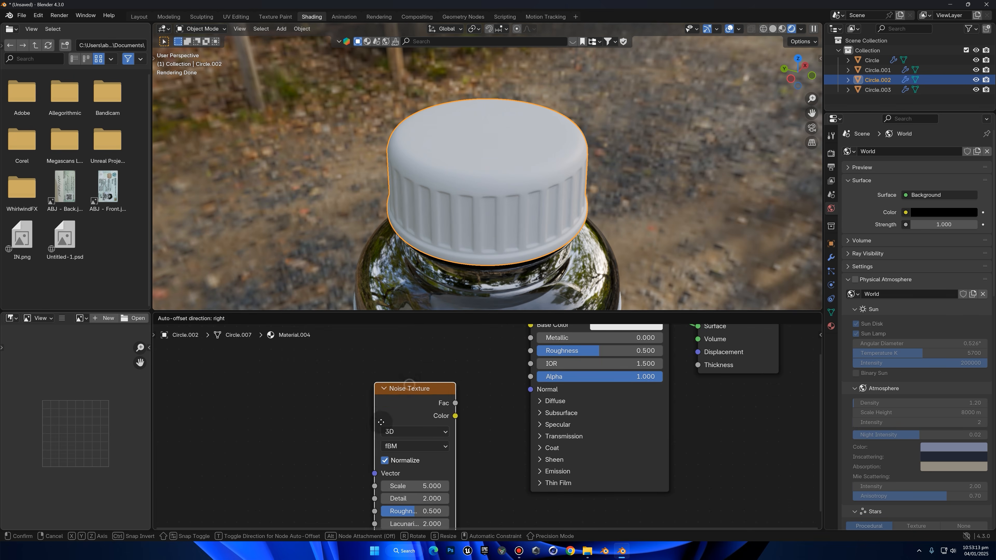
pyautogui.click(410, 373)
pyautogui.hotkey('ctrl', 't')
pyautogui.moveTo(380, 426)
pyautogui.mouseDown()
pyautogui.moveTo(372, 422)
pyautogui.moveTo(386, 424)
pyautogui.mouseUp()
# Add a Bump node, feed the noise Fac into its Height and connect it to the shader's Normal
pyautogui.hotkey('shift', 'a')
pyautogui.click(490, 407)
pyautogui.write('b')
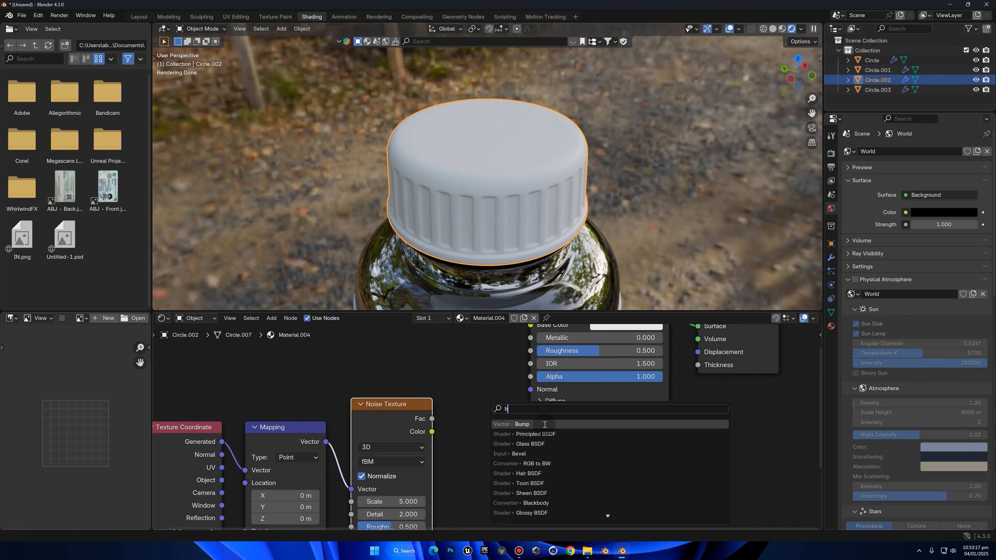
pyautogui.click(541, 424)
pyautogui.click(488, 404)
pyautogui.moveTo(518, 412); pyautogui.dragTo(530, 389)
pyautogui.moveTo(432, 418); pyautogui.dragTo(439, 466)
# Try a Z scale of 0.8 on the cap's Mapping node and settle on 0.6
pyautogui.moveTo(498, 150); pyautogui.dragTo(496, 133, button='middle')
pyautogui.moveTo(337, 507); pyautogui.dragTo(401, 350, button='middle')
pyautogui.click(369, 459)
pyautogui.press('BackSpace')
pyautogui.write('.8')
pyautogui.press('Return')
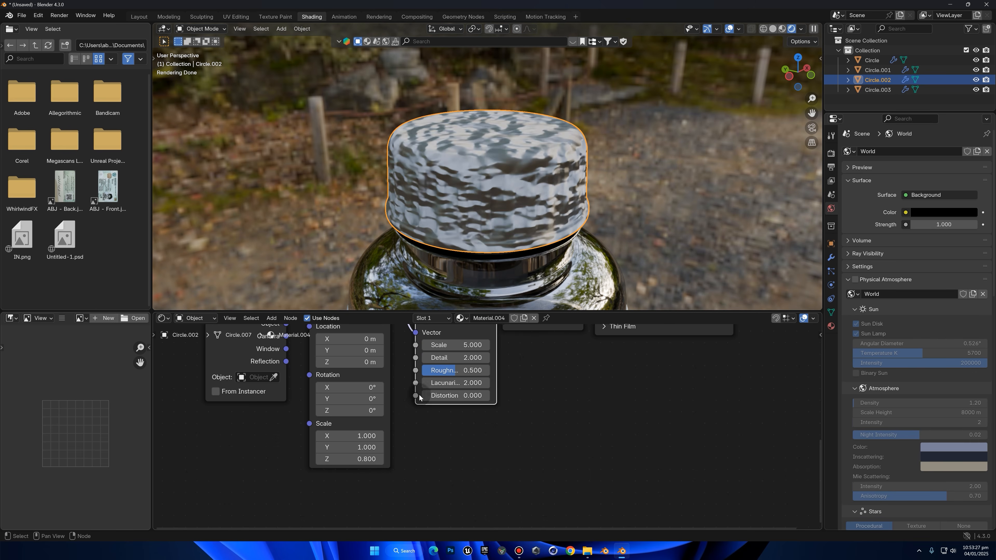
pyautogui.click(360, 455)
pyautogui.press('BackSpace')
pyautogui.scroll(2, 517, 190)
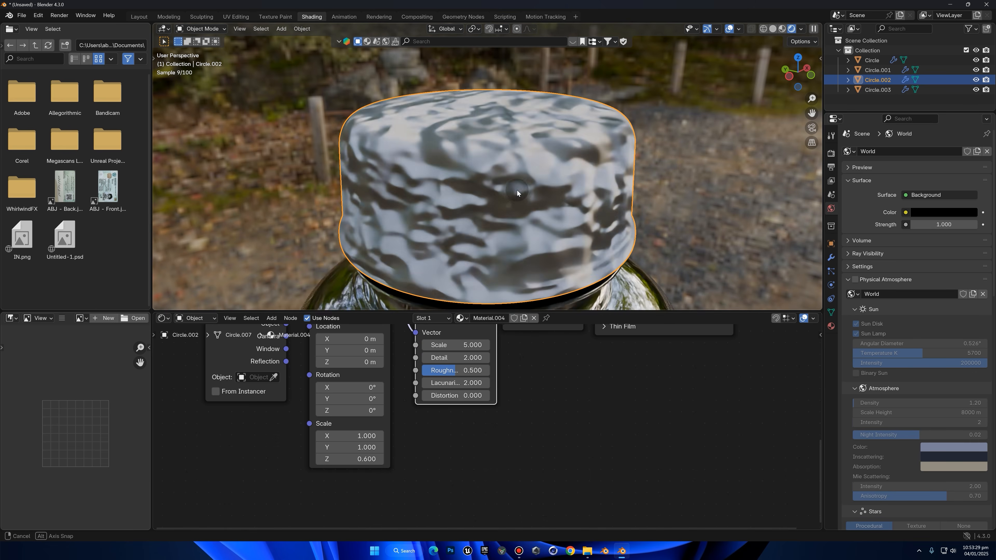
# Try several noise scales on the cap's Noise Texture, including 350 and 250, and set its Scale to 300
pyautogui.moveTo(516, 190); pyautogui.dragTo(514, 210, button='middle')
pyautogui.moveTo(471, 344); pyautogui.dragTo(607, 343)
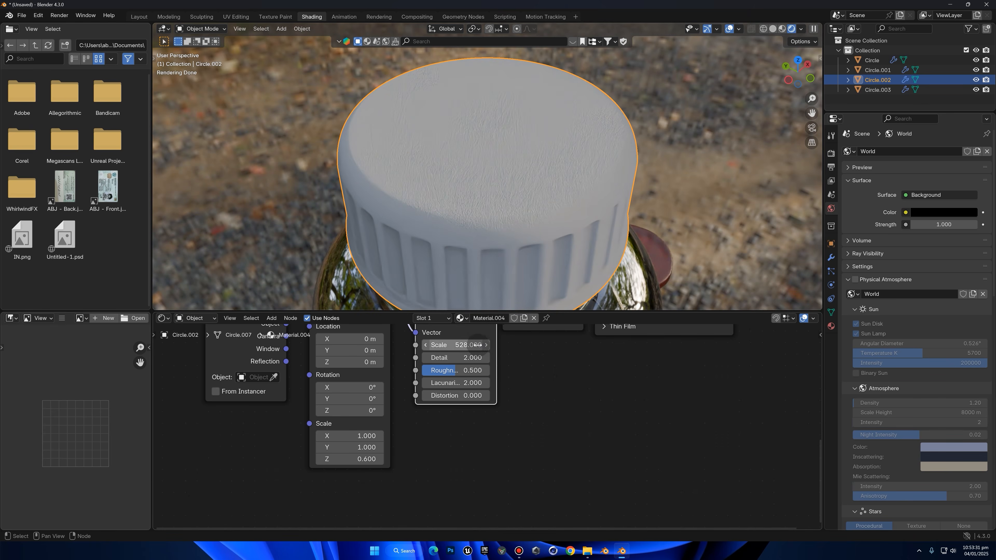
pyautogui.click(467, 348)
pyautogui.write('350')
pyautogui.press('Return')
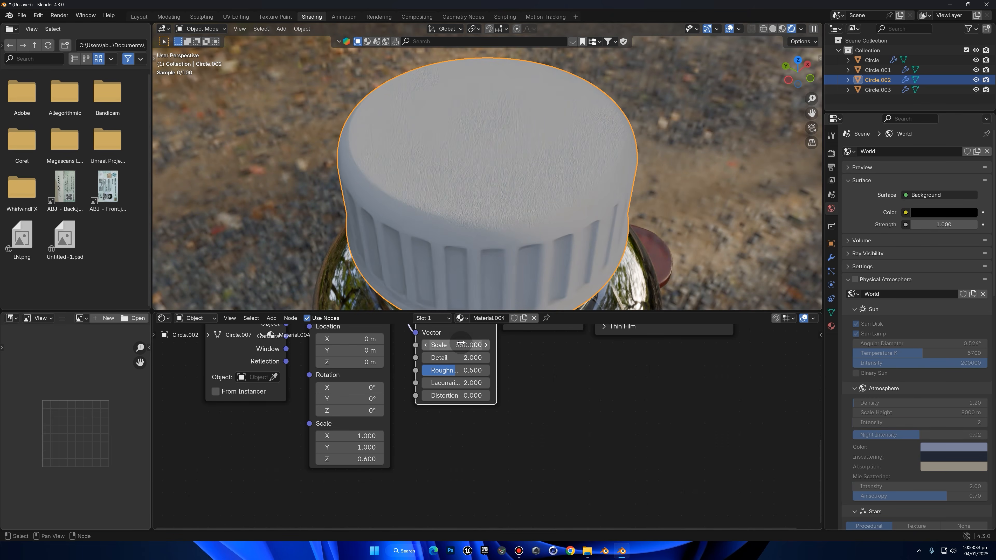
pyautogui.click(461, 344)
pyautogui.write('250')
pyautogui.press('Return')
pyautogui.press('Return')
# Reduce the cap's Bump Strength, trying 0.3 and settling on 0.22
pyautogui.scroll(1, 547, 379)
pyautogui.moveTo(547, 379); pyautogui.dragTo(511, 454, button='middle')
pyautogui.moveTo(502, 352)
pyautogui.mouseDown()
pyautogui.moveTo(428, 352)
pyautogui.moveTo(509, 352)
pyautogui.moveTo(486, 355)
pyautogui.mouseUp()
pyautogui.click(501, 355)
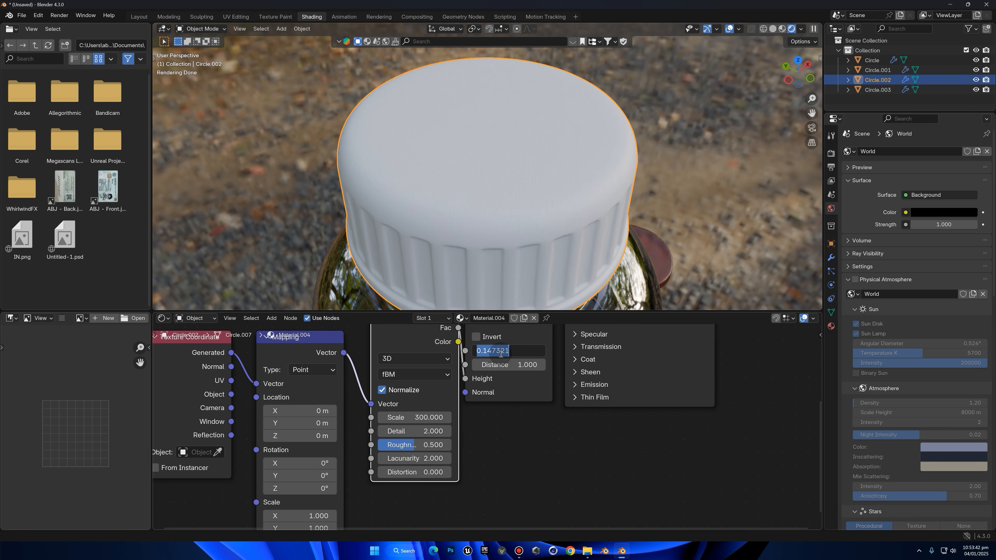
pyautogui.write('.3')
pyautogui.press('Return')
pyautogui.moveTo(567, 193); pyautogui.dragTo(557, 229, button='middle')
pyautogui.scroll(2, 556, 228)
pyautogui.click(517, 353)
pyautogui.write('.22')
pyautogui.press('Return')
# Set the cap material's Roughness to 0.7
pyautogui.moveTo(603, 353); pyautogui.dragTo(536, 528, button='middle')
pyautogui.scroll(-4, 536, 528)
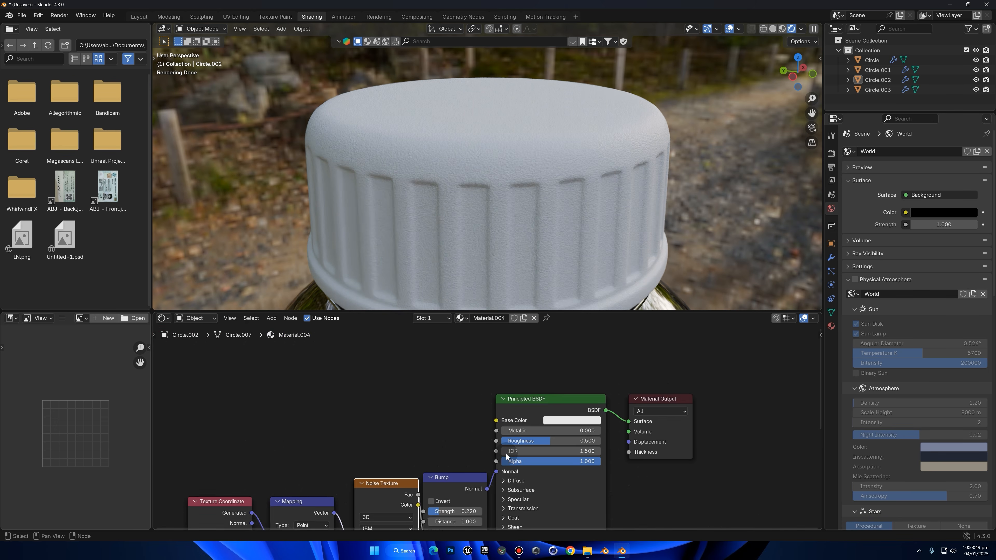
pyautogui.scroll(2, 506, 454)
pyautogui.click(579, 447)
pyautogui.write('7')
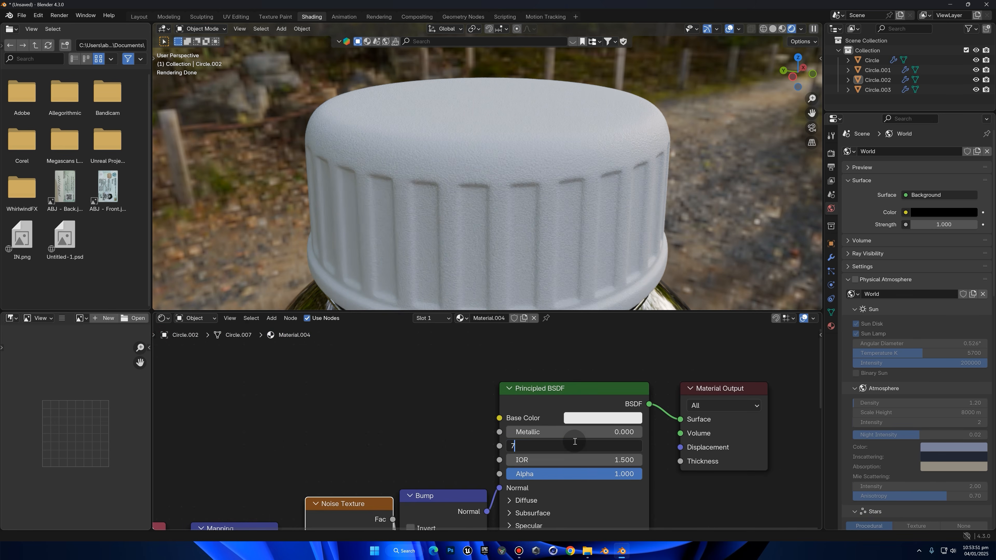
pyautogui.press('Return')
# Set the cap material's Metallic to 0.2 and check the cap's surface from another angle
pyautogui.moveTo(562, 433); pyautogui.dragTo(531, 431)
pyautogui.click(531, 432)
pyautogui.write('.2')
pyautogui.press('Return')
pyautogui.scroll(-1, 650, 213)
pyautogui.moveTo(649, 212); pyautogui.dragTo(566, 192, button='middle')
pyautogui.scroll(-3, 587, 173)
pyautogui.scroll(4, 566, 192)
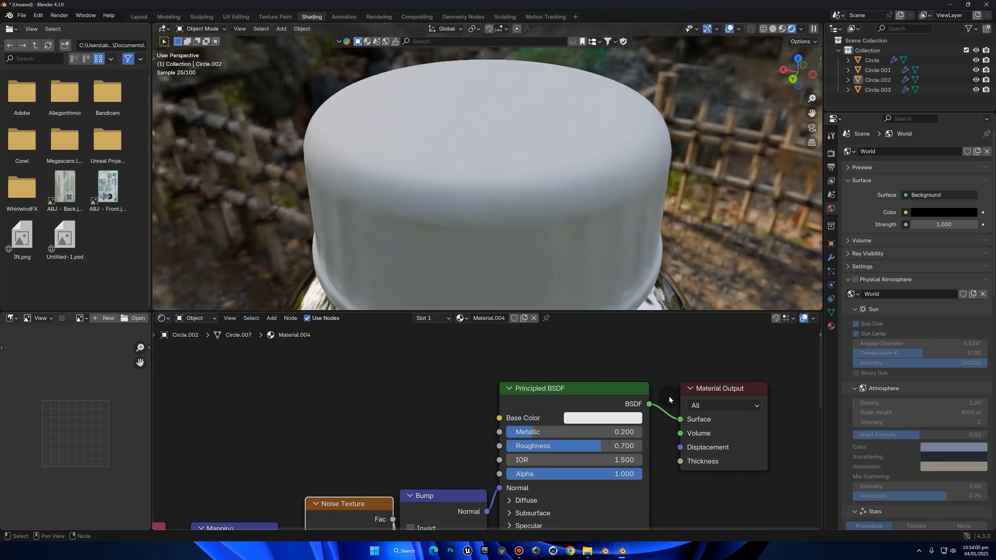
# Set the Value of the cap material's base colour to 0.7
pyautogui.click(629, 420)
pyautogui.moveTo(630, 371); pyautogui.dragTo(661, 368)
pyautogui.click(661, 366)
pyautogui.write('0.7')
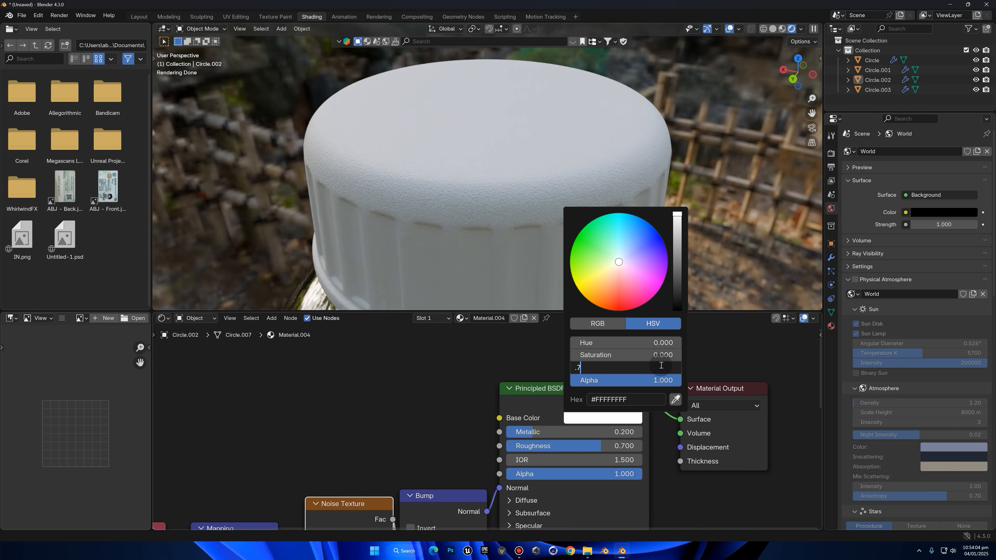
pyautogui.press('Return')
# Fine-tune the saturation of the cap's base colour and check the look of the whole bottle
pyautogui.click(641, 356)
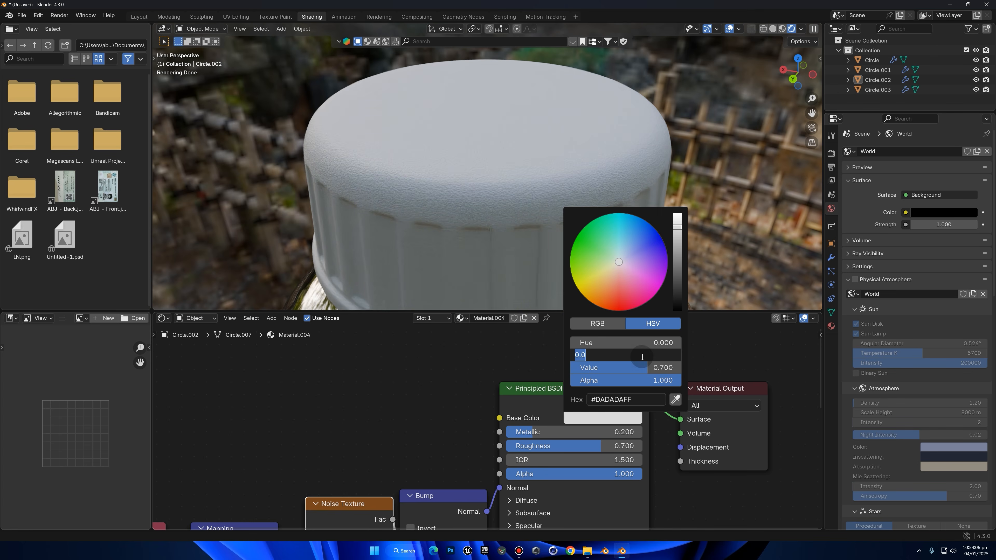
pyautogui.write('50')
pyautogui.press('Return')
pyautogui.click(635, 348)
pyautogui.write('.1')
pyautogui.press('Return')
pyautogui.scroll(-4, 643, 165)
pyautogui.moveTo(612, 191); pyautogui.dragTo(596, 169, button='middle')
pyautogui.scroll(-6, 572, 142)
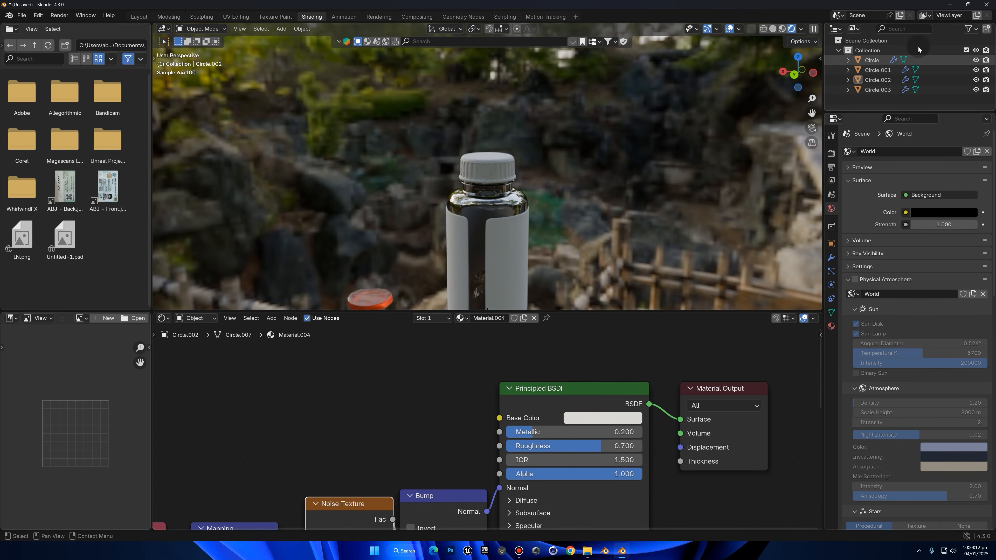
# Select the label around the bottle and create a new material for it
pyautogui.moveTo(504, 194); pyautogui.dragTo(512, 223, button='middle')
pyautogui.click(511, 223)
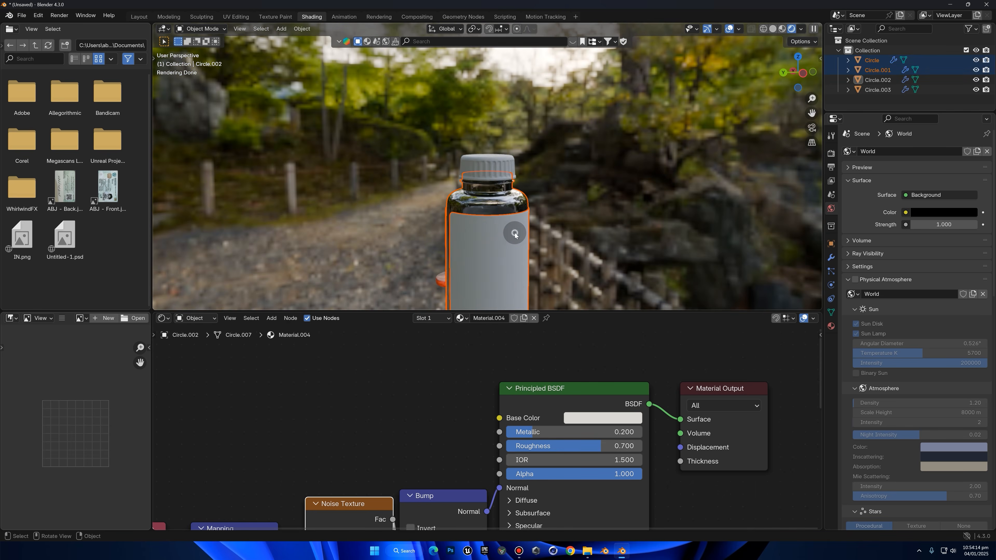
pyautogui.moveTo(548, 258); pyautogui.dragTo(521, 208, button='middle')
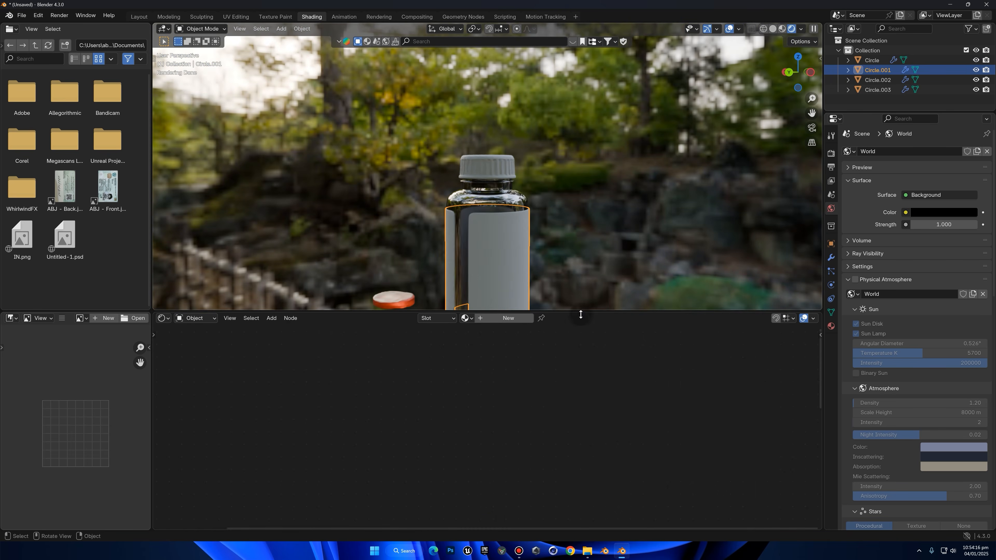
pyautogui.click(508, 318)
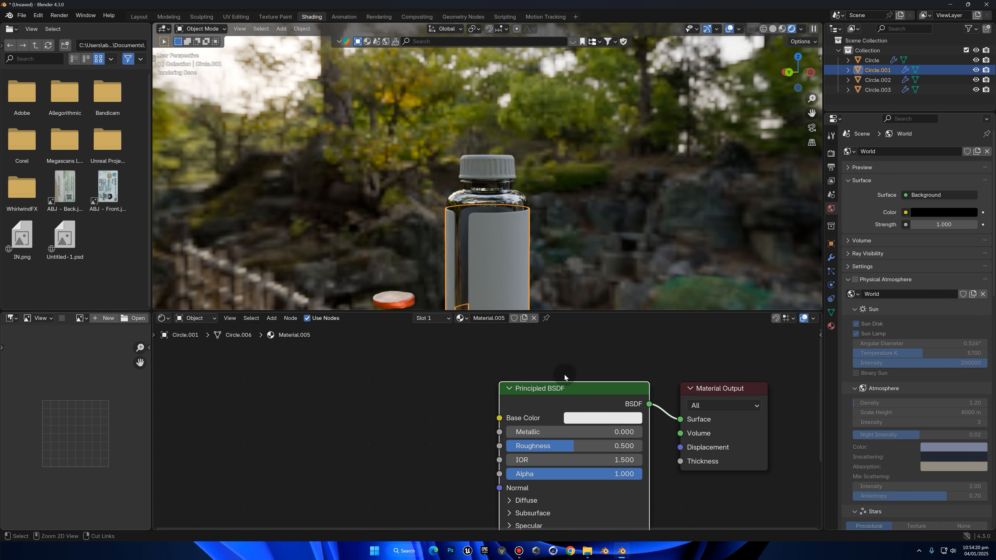
# Add an Image Texture with mapping nodes to the label material and load Screenshot 2024-10-11 143430.png
pyautogui.hotkey('ctrl', 't')
pyautogui.press('Home')
pyautogui.scroll(3, 526, 380)
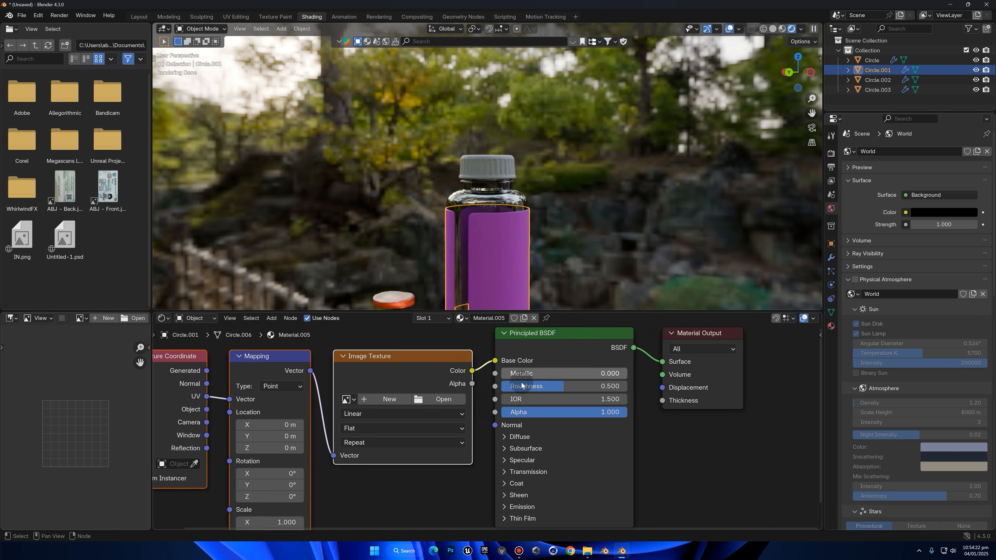
pyautogui.moveTo(469, 227); pyautogui.dragTo(367, 210, button='middle')
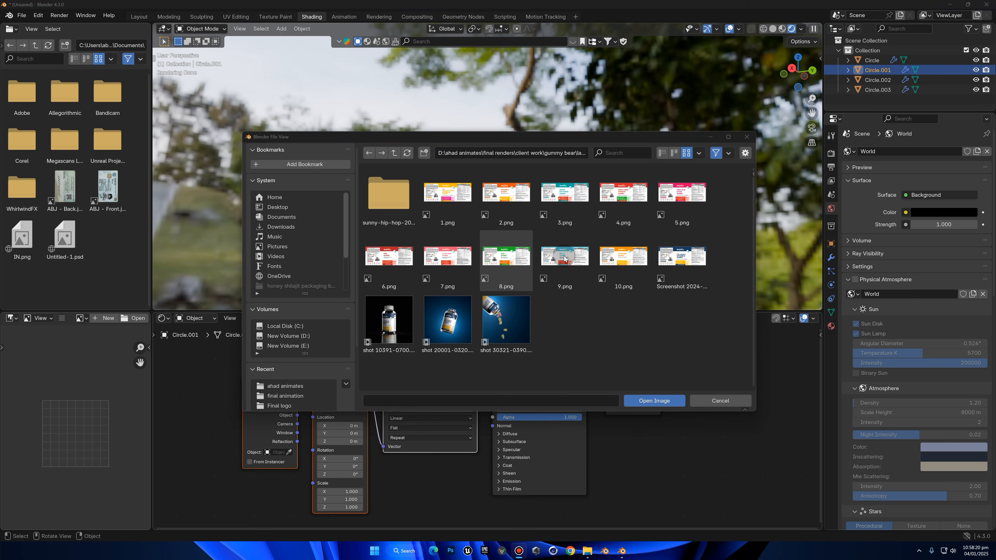
pyautogui.doubleClick(687, 260)
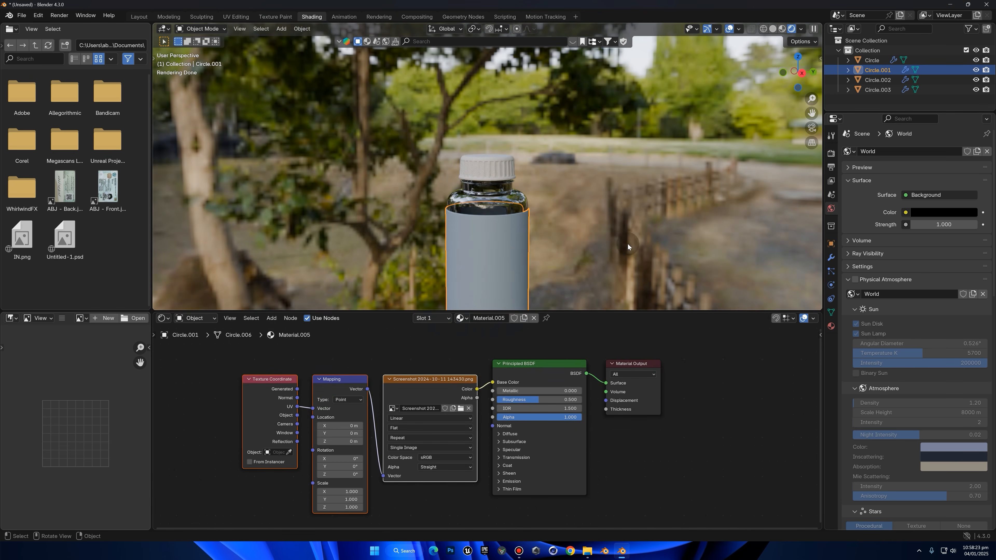
# Frame the label from the front and switch the Image Editor to the UV Editor
pyautogui.press('KP_Decimal')
pyautogui.moveTo(534, 193); pyautogui.dragTo(666, 204, button='middle')
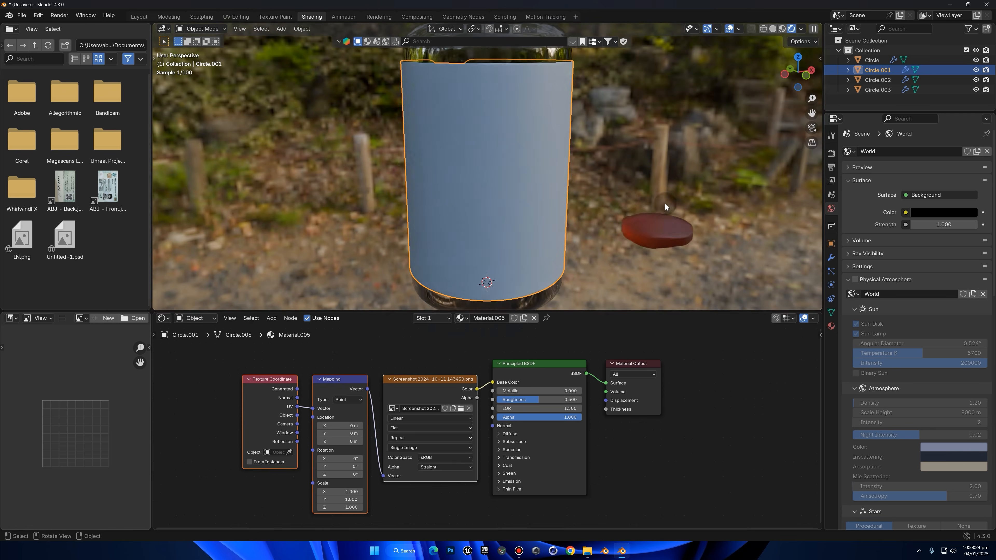
pyautogui.click(16, 321)
pyautogui.click(30, 361)
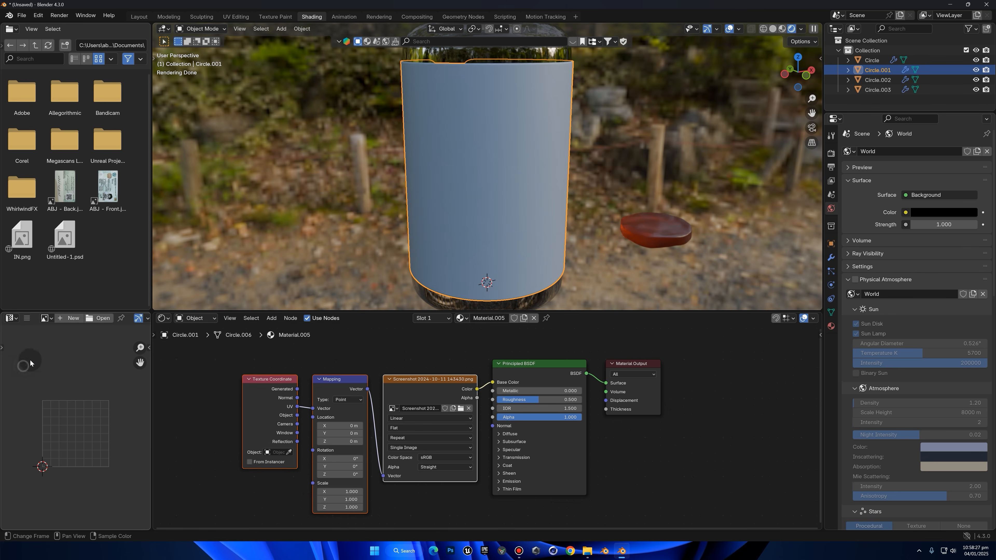
# Load Screenshot 2024-10-11 143430.png from the labels folder into the UV Editor and fit it in view
pyautogui.click(101, 319)
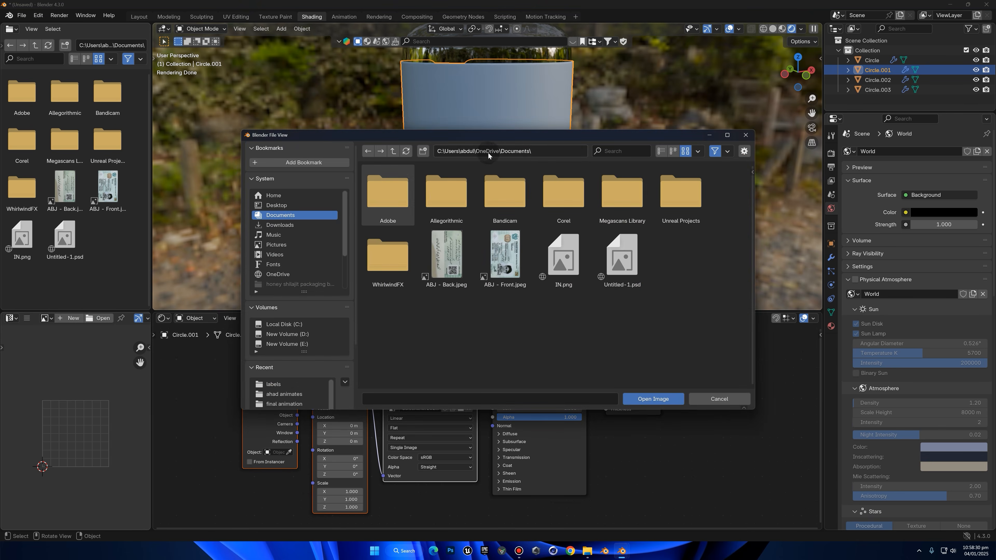
pyautogui.click(548, 152)
pyautogui.write('D:\\ahad animates\\final renders\\client work\\gummy bear')
pyautogui.press('Return')
pyautogui.scroll(-3, 648, 296)
pyautogui.scroll(3, 549, 255)
pyautogui.click(509, 193)
pyautogui.doubleClick(509, 193)
pyautogui.doubleClick(684, 259)
pyautogui.scroll(-3, 106, 434)
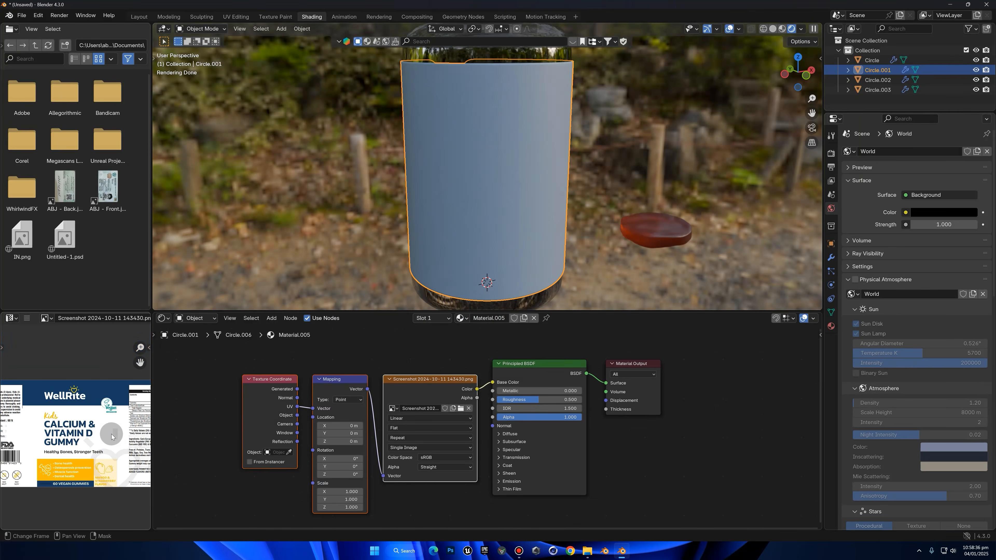
pyautogui.scroll(-2, 106, 434)
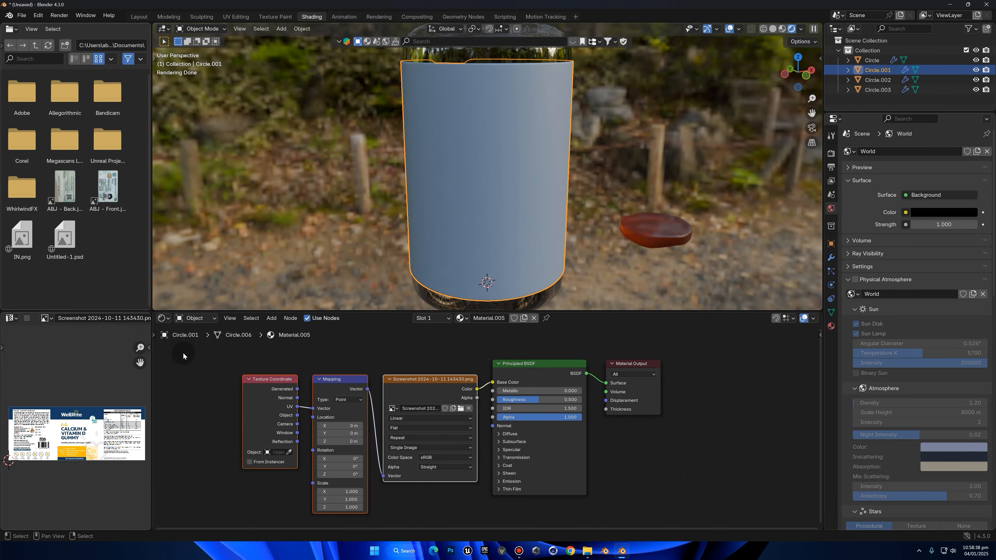
# Unwrap the whole label mesh with Smart UV Project at its default settings and select all resulting UVs
pyautogui.rightClick(695, 184)
pyautogui.press('Tab')
pyautogui.press('a')
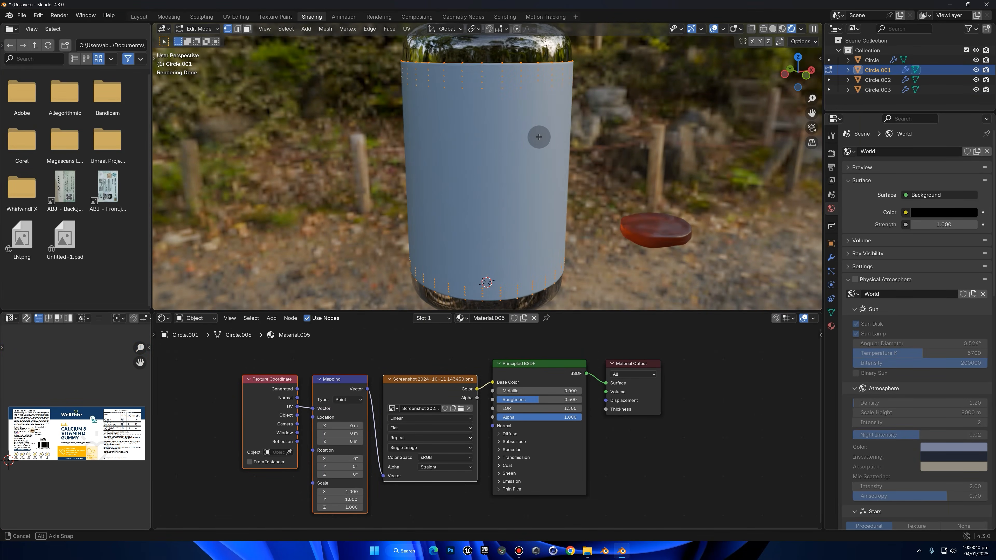
pyautogui.moveTo(537, 137); pyautogui.dragTo(549, 137, button='middle')
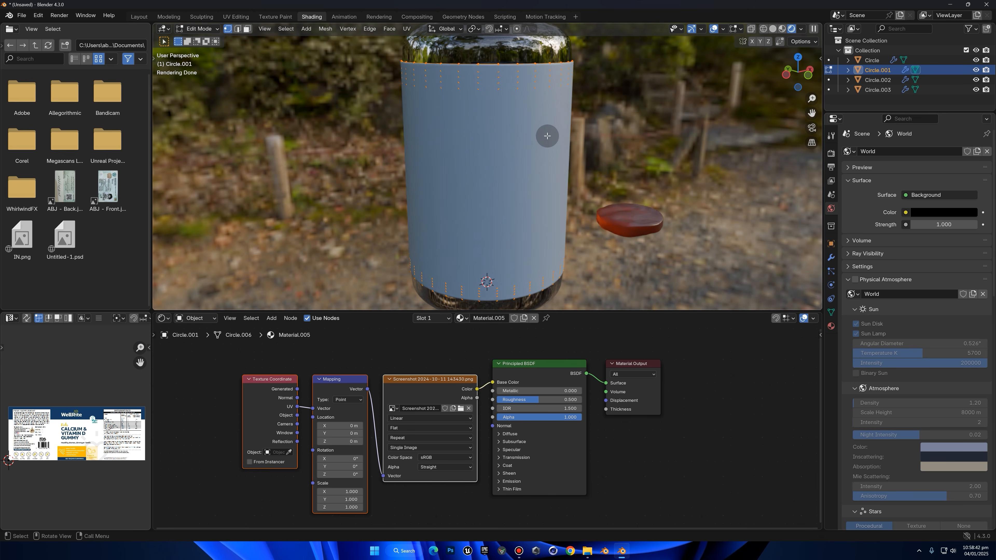
pyautogui.press('u')
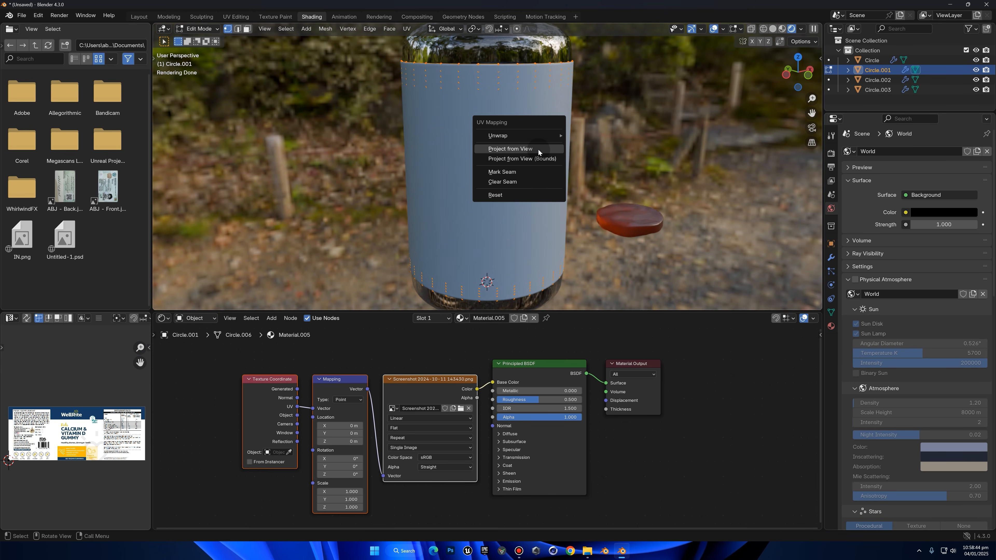
pyautogui.moveTo(524, 135)
pyautogui.click(602, 169)
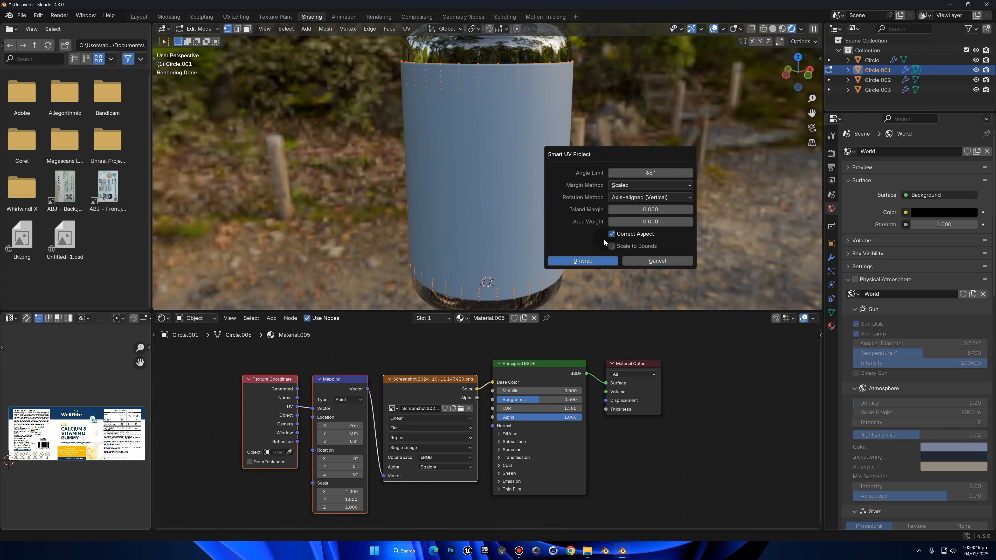
pyautogui.click(602, 262)
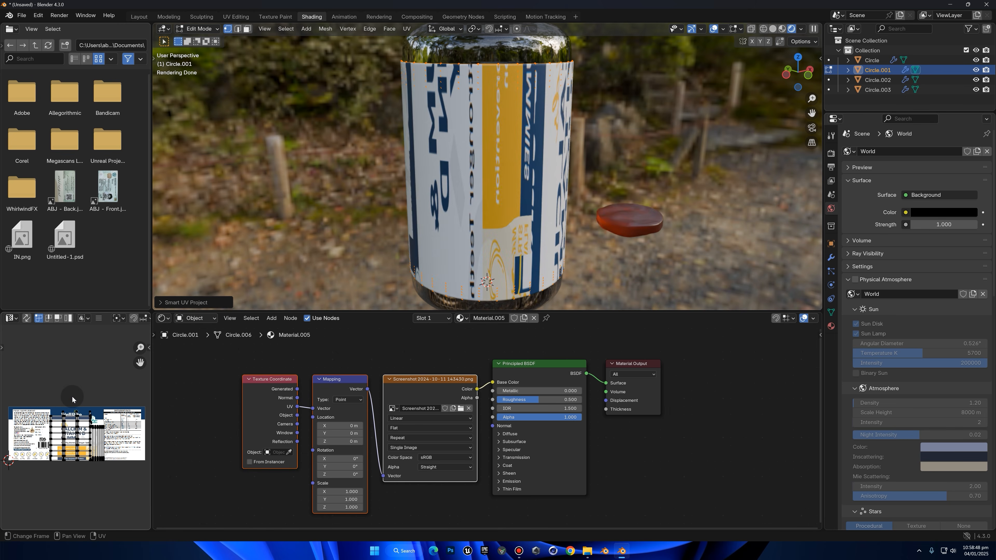
pyautogui.press('a')
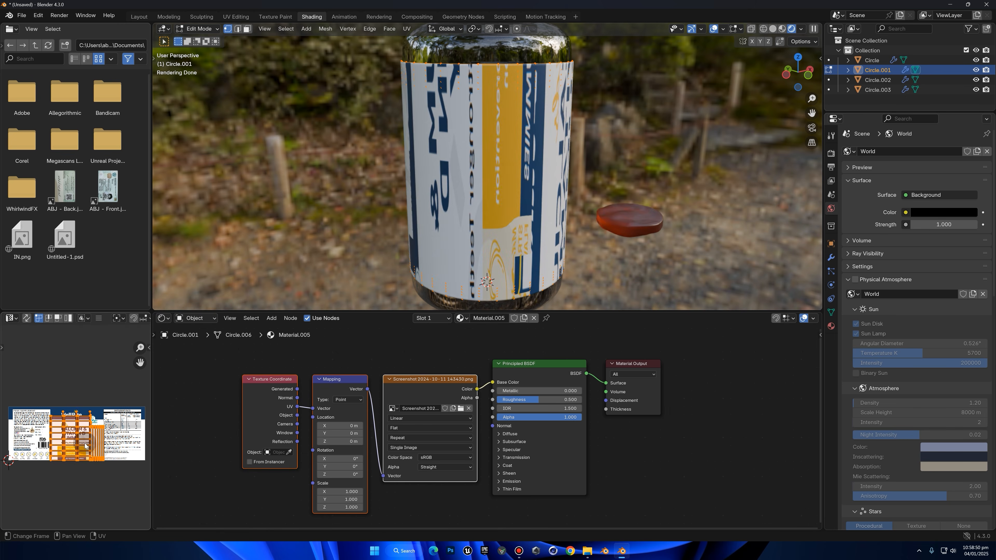
# Switch the viewport to Solid shading and turn off the viewport display of the label's Solidify modifier
pyautogui.press('KP_1')
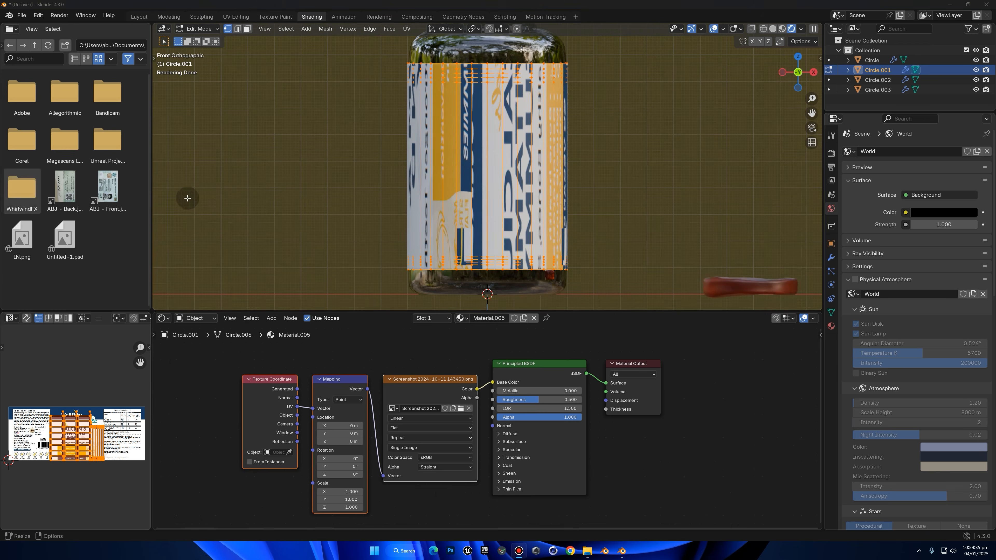
pyautogui.click(772, 29)
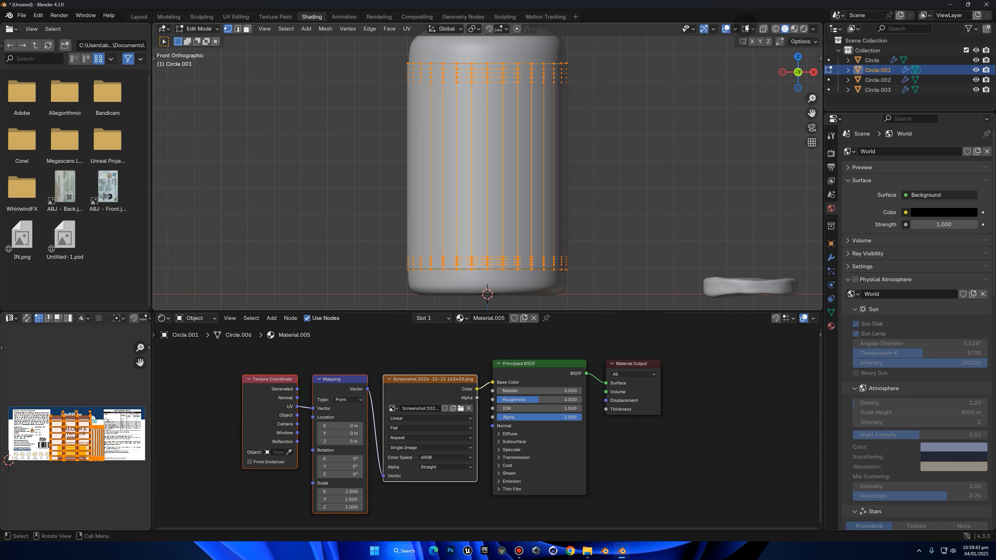
pyautogui.moveTo(667, 126); pyautogui.dragTo(656, 138, button='middle')
pyautogui.click(653, 102)
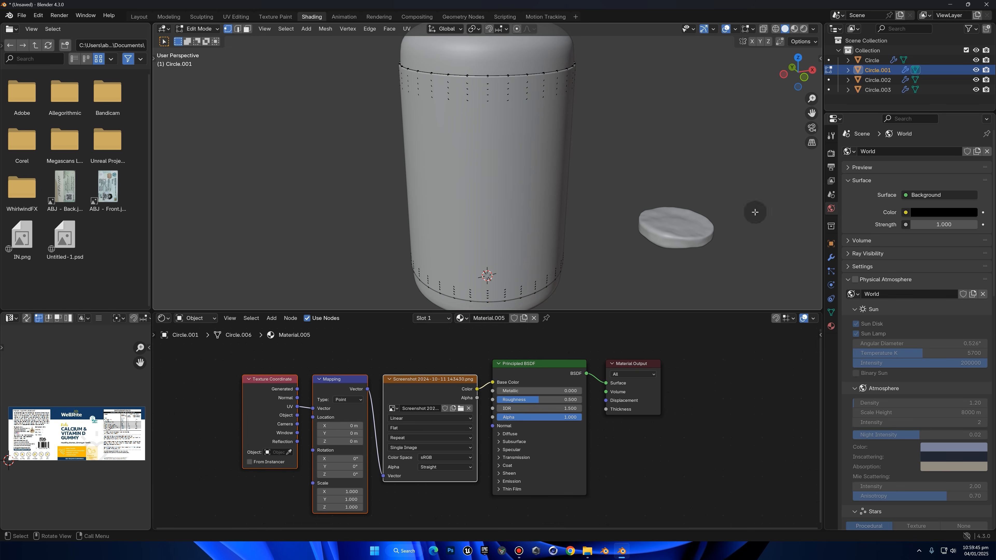
pyautogui.press('Tab')
pyautogui.click(831, 258)
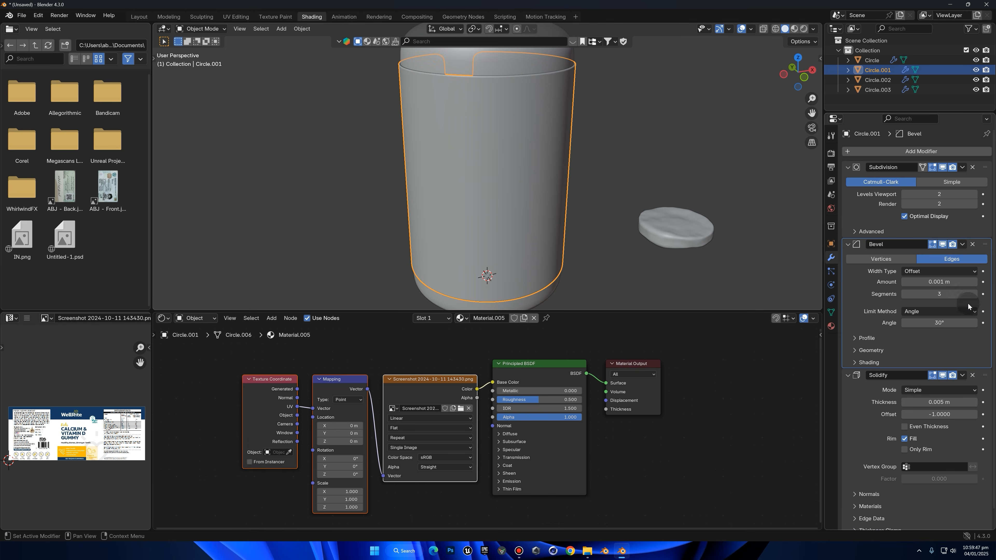
pyautogui.scroll(-1, 940, 322)
pyautogui.click(942, 356)
pyautogui.press('Tab')
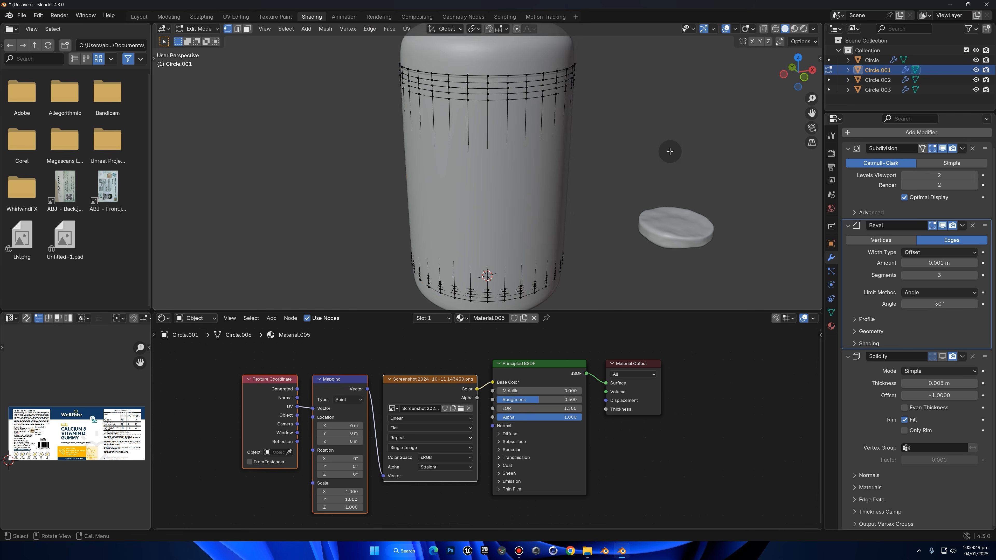
# Mark one vertical edge loop and the label's upper and lower border loops as seams
pyautogui.scroll(4, 667, 165)
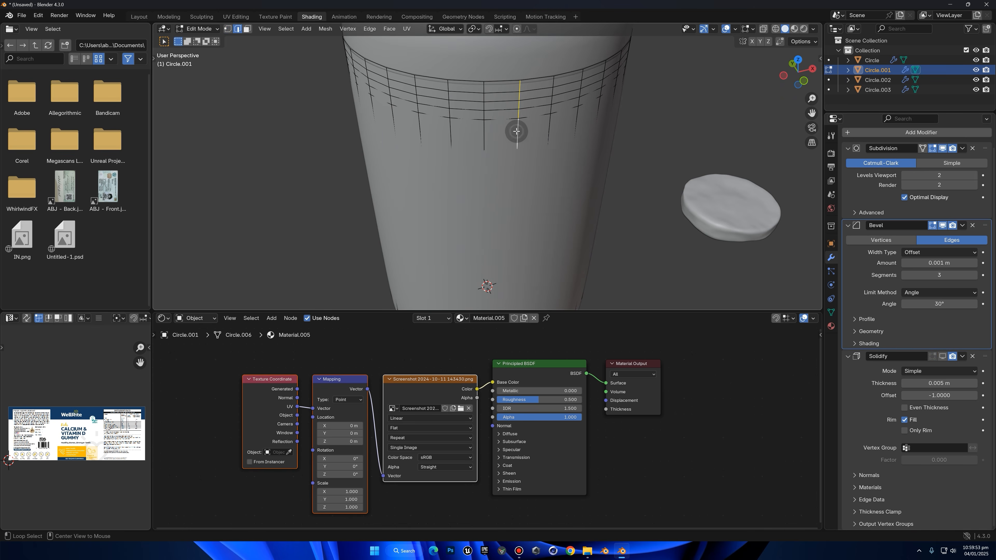
pyautogui.scroll(-6, 517, 132)
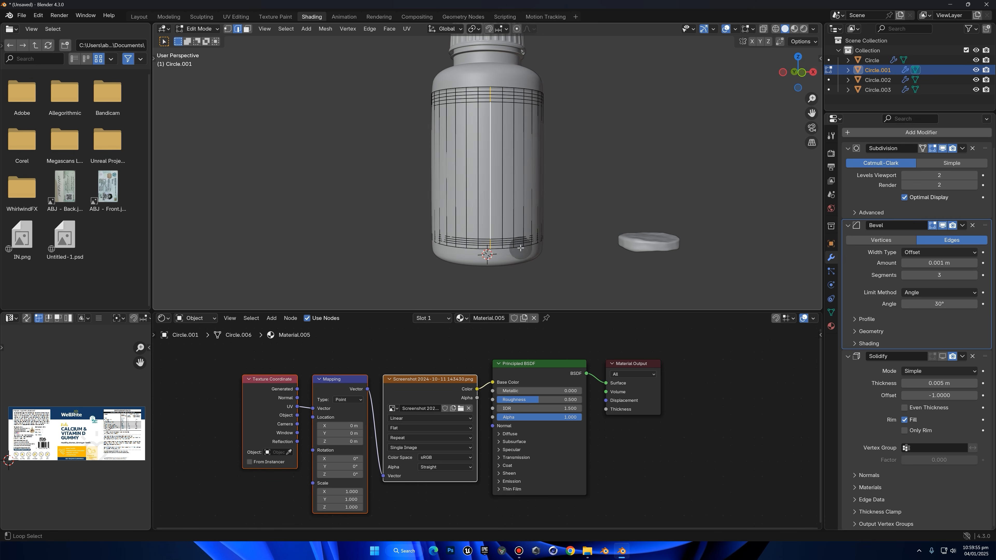
pyautogui.moveTo(500, 250); pyautogui.dragTo(473, 160, button='middle')
pyautogui.scroll(2, 473, 160)
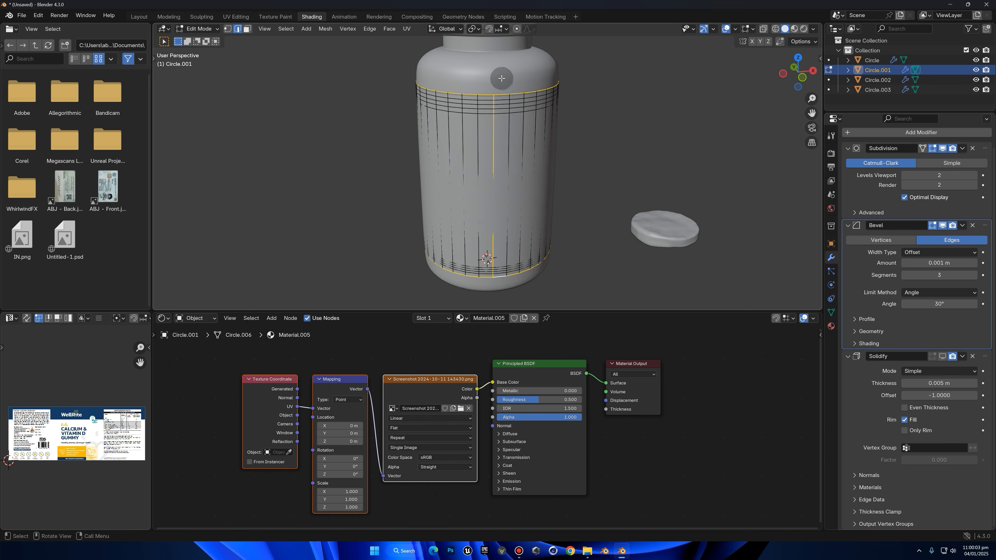
pyautogui.click(370, 29)
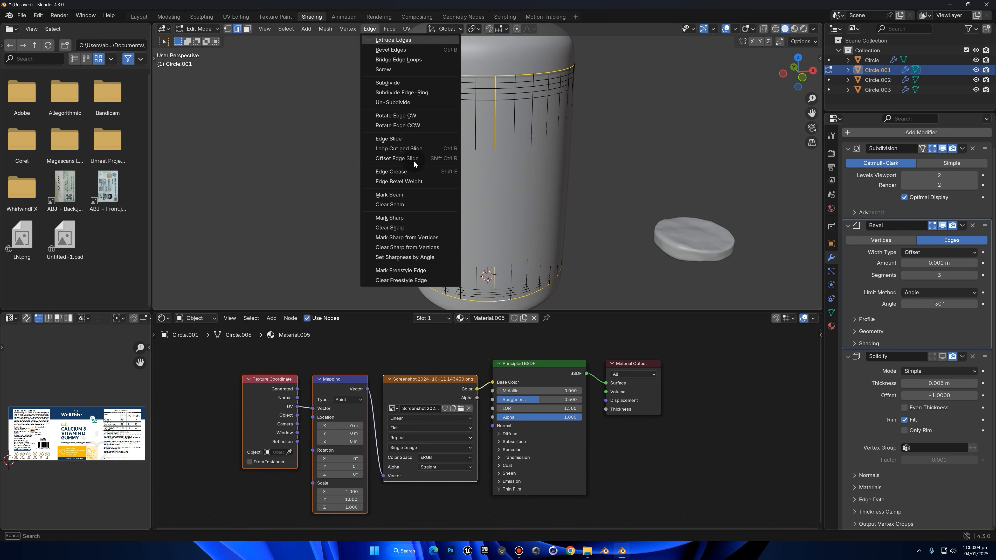
pyautogui.click(411, 196)
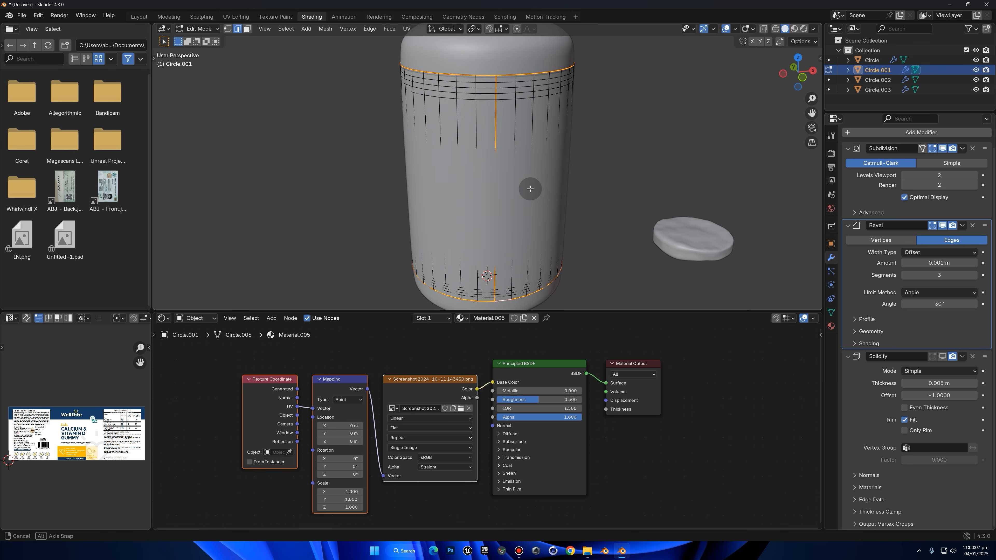
# Switch to Material Preview shading and unwrap the entire label mesh with the Angle Based method
pyautogui.moveTo(530, 189); pyautogui.dragTo(556, 184, button='middle')
pyautogui.press('Tab')
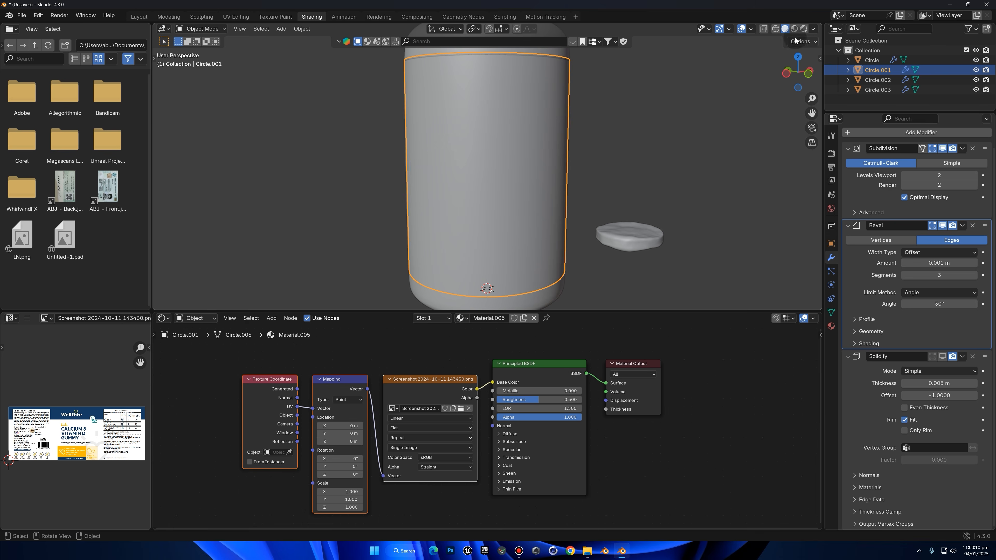
pyautogui.click(794, 29)
pyautogui.press('Tab')
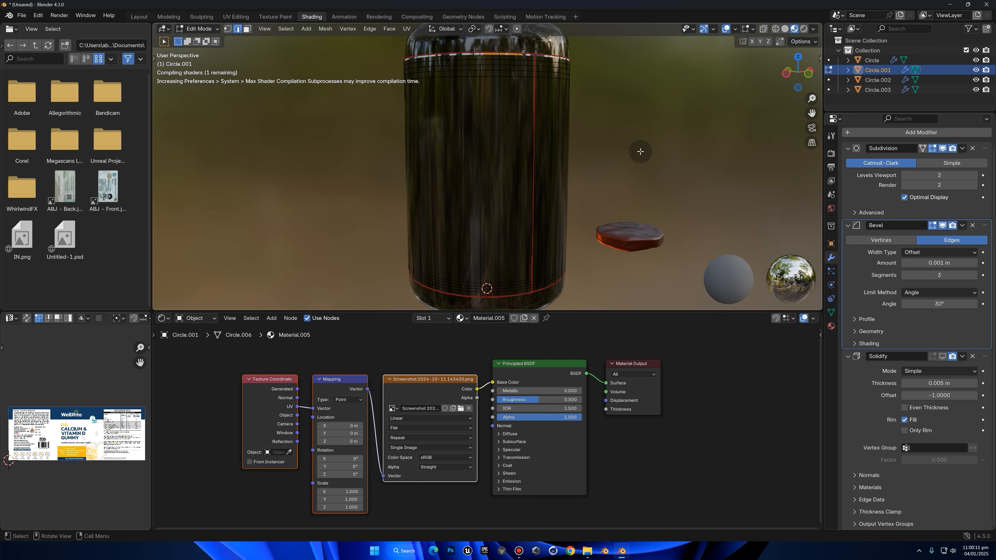
pyautogui.press('a')
pyautogui.moveTo(636, 151); pyautogui.dragTo(586, 160, button='middle')
pyautogui.press('u')
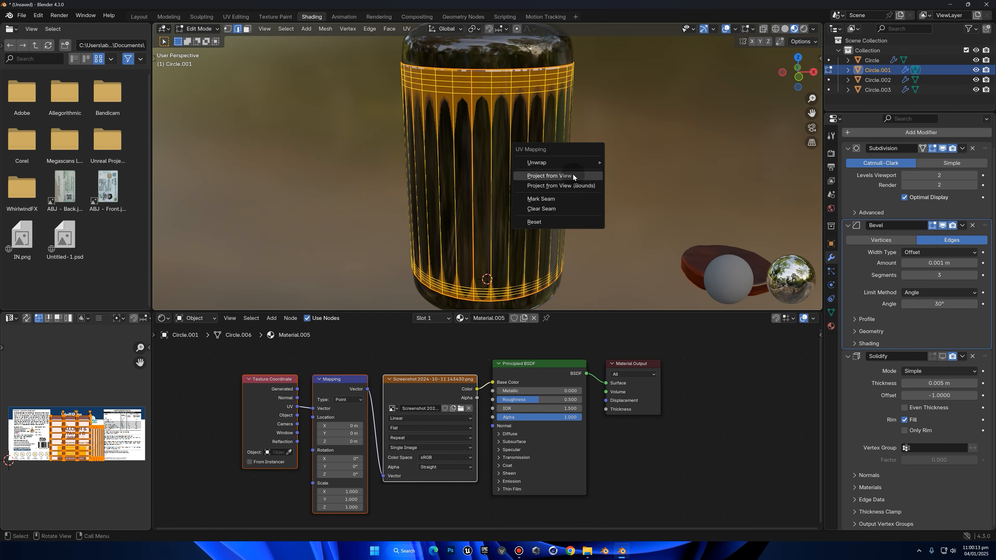
pyautogui.moveTo(564, 165)
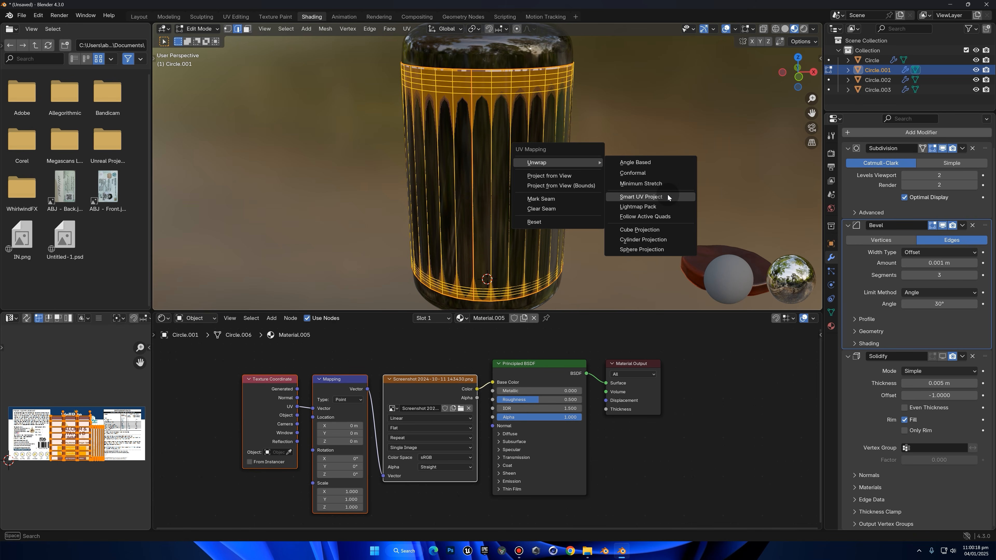
pyautogui.click(656, 161)
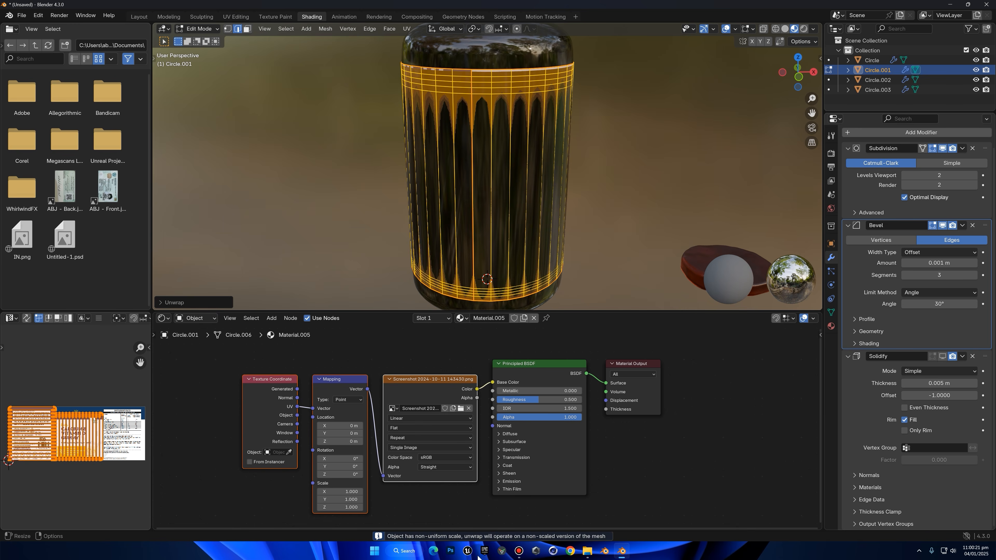
# Apply the label's object transform and unwrap the whole label mesh again
pyautogui.press('Tab')
pyautogui.hotkey('ctrl', 'a')
pyautogui.click(507, 186)
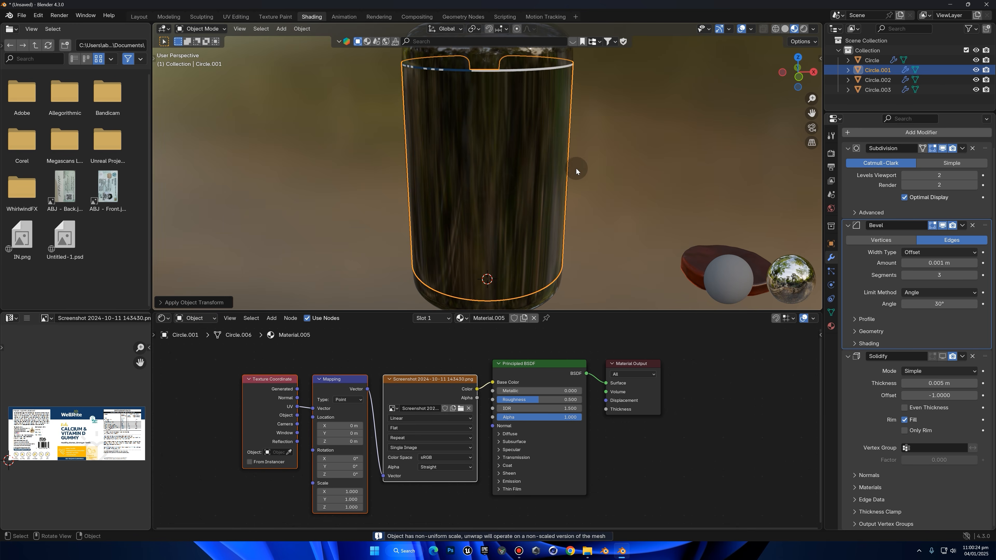
pyautogui.press('Tab')
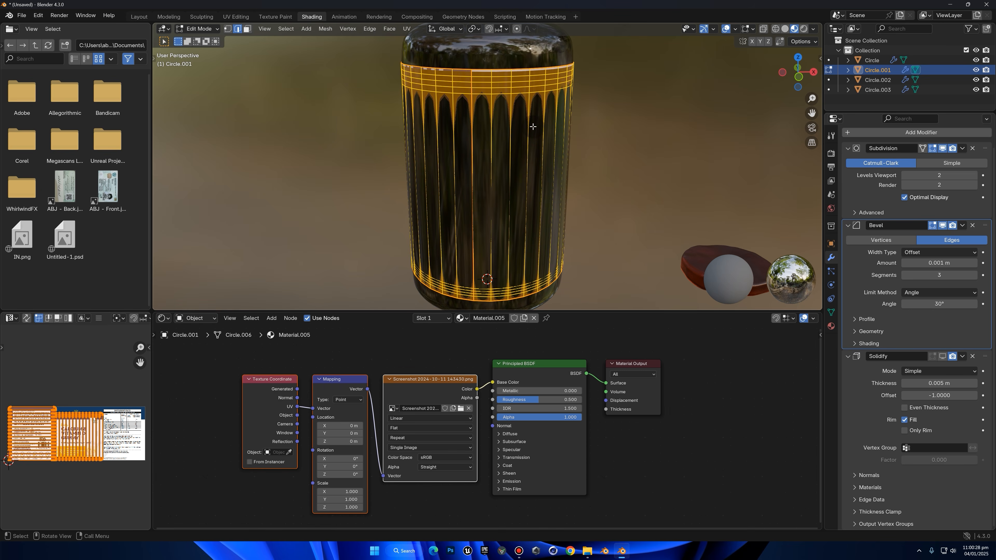
pyautogui.press('u')
pyautogui.click(567, 127)
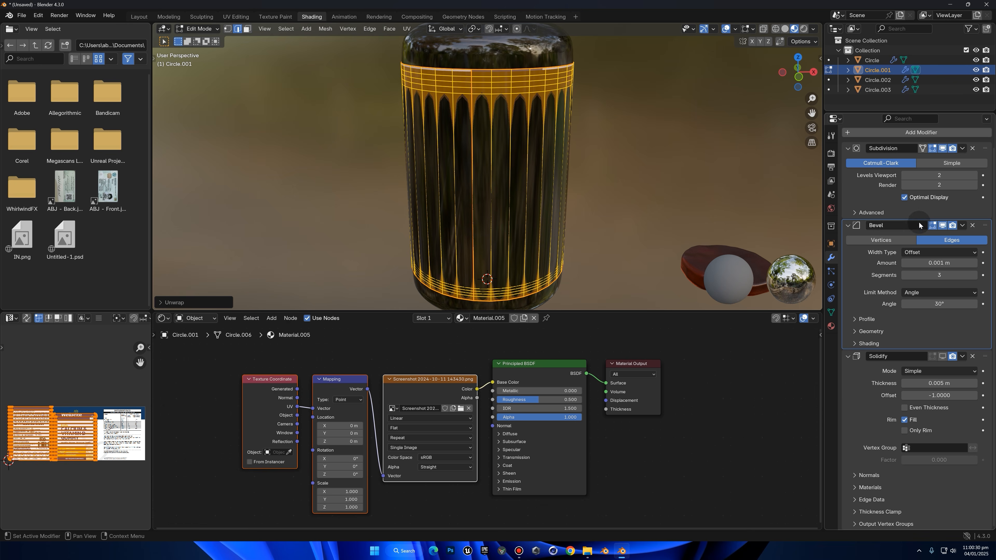
# Turn the label's Solidify modifier display back on in the viewport and Edit Mode, and view the label from the left side
pyautogui.click(942, 356)
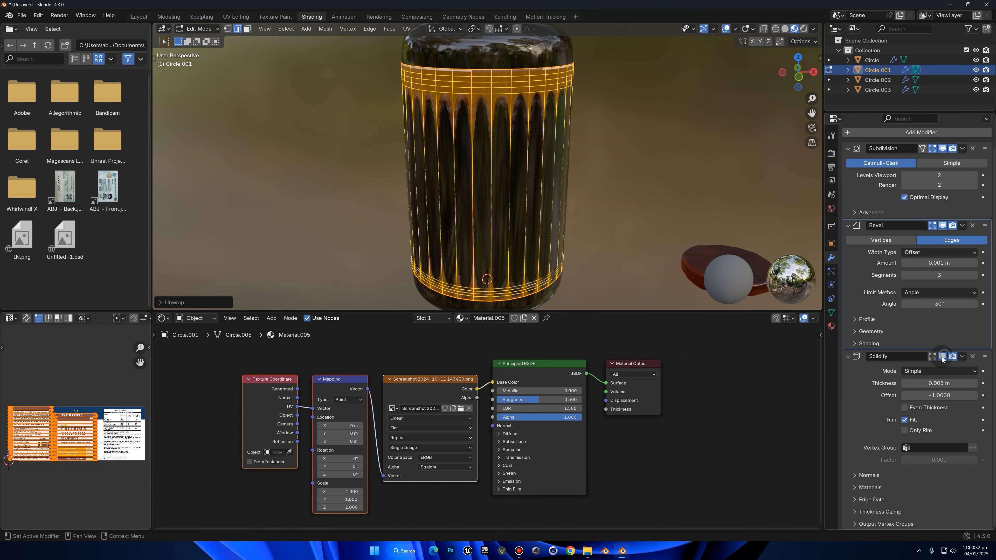
pyautogui.click(932, 356)
pyautogui.moveTo(687, 166); pyautogui.dragTo(372, 133, button='middle')
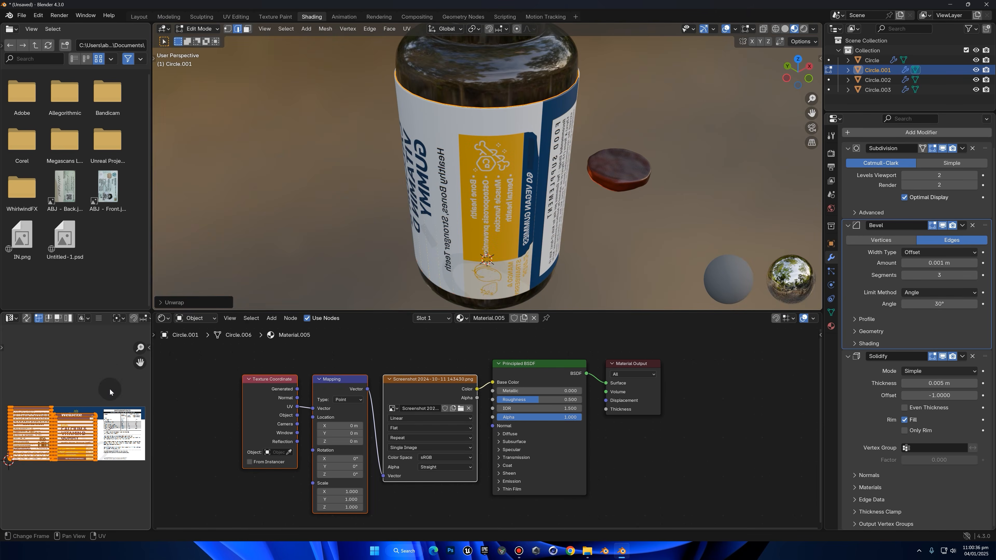
pyautogui.click(786, 78)
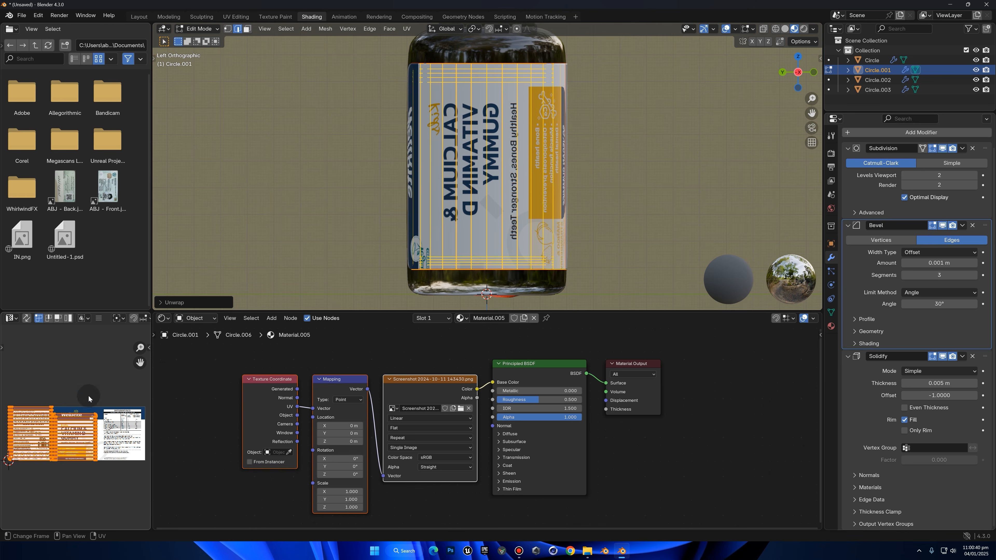
pyautogui.press('s')
pyautogui.rightClick(125, 360)
pyautogui.press('r')
pyautogui.rightClick(94, 360)
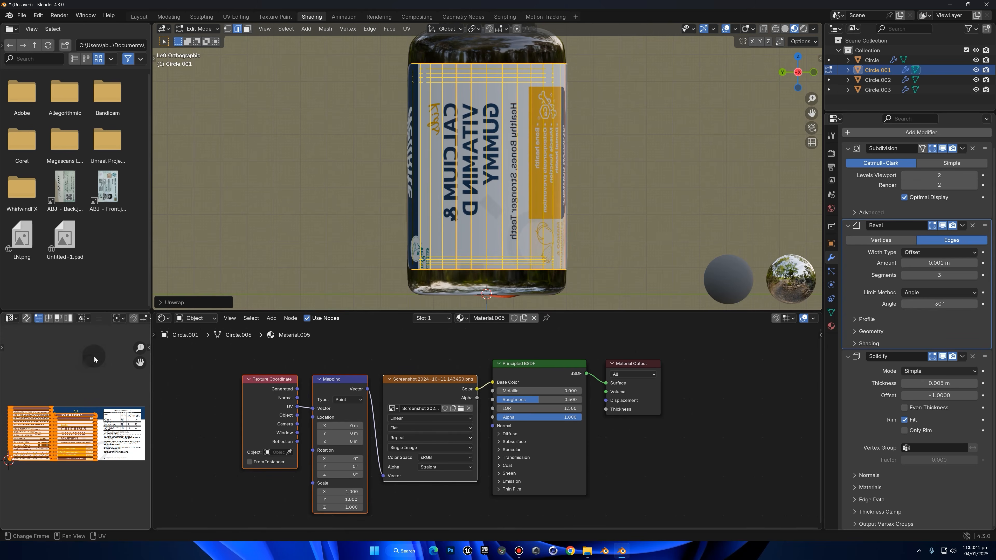
pyautogui.click(512, 142)
pyautogui.click(479, 151)
pyautogui.press('3')
pyautogui.click(467, 132)
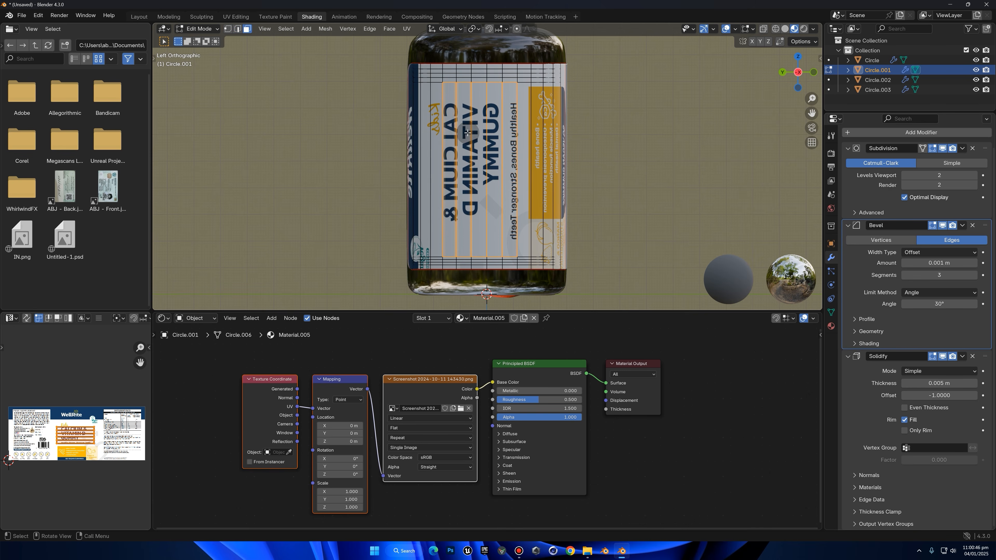
pyautogui.click(300, 216)
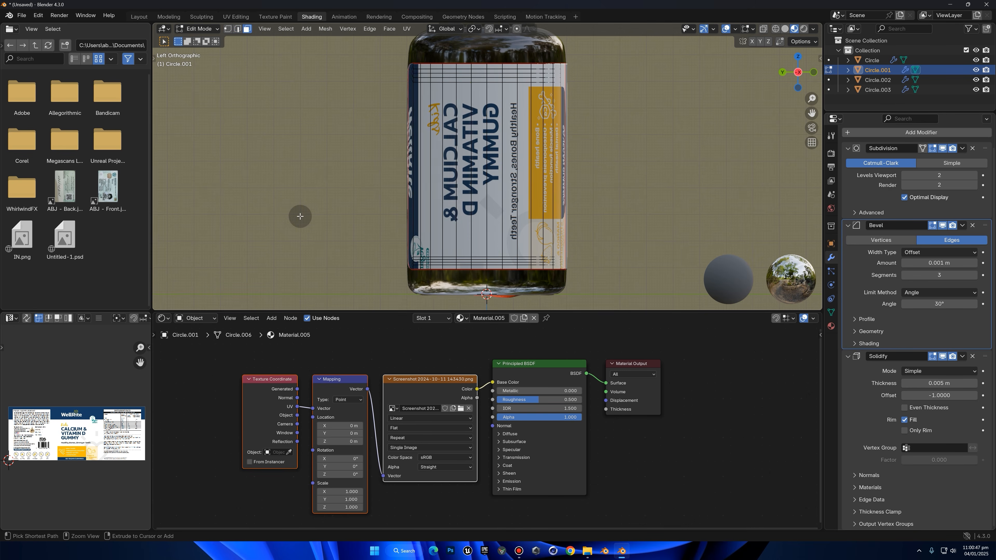
# Select the whole label mesh and pick its linked UV island over the front artwork in the UV Editor
pyautogui.press('a')
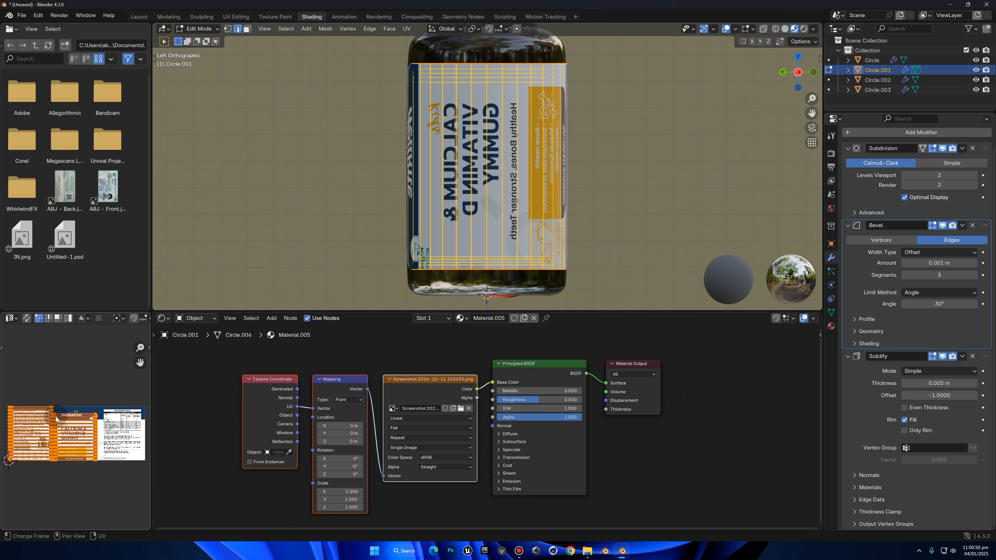
pyautogui.scroll(2, 78, 384)
pyautogui.click(77, 384)
pyautogui.press('l')
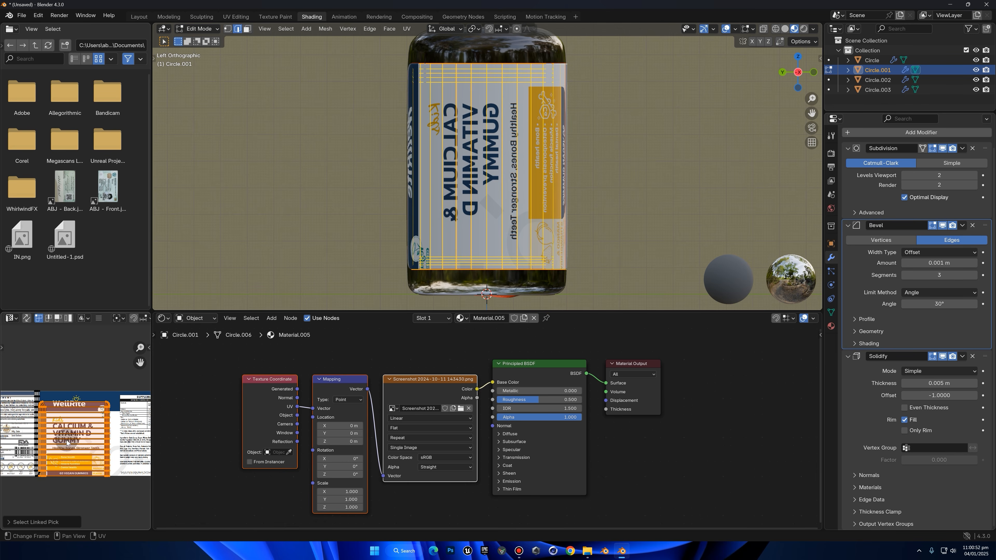
# Try to rotate the label's UV island by about 97° over the artwork
pyautogui.press('g')
pyautogui.rightClick(100, 438)
pyautogui.press('t')
pyautogui.press('t')
pyautogui.press('r')
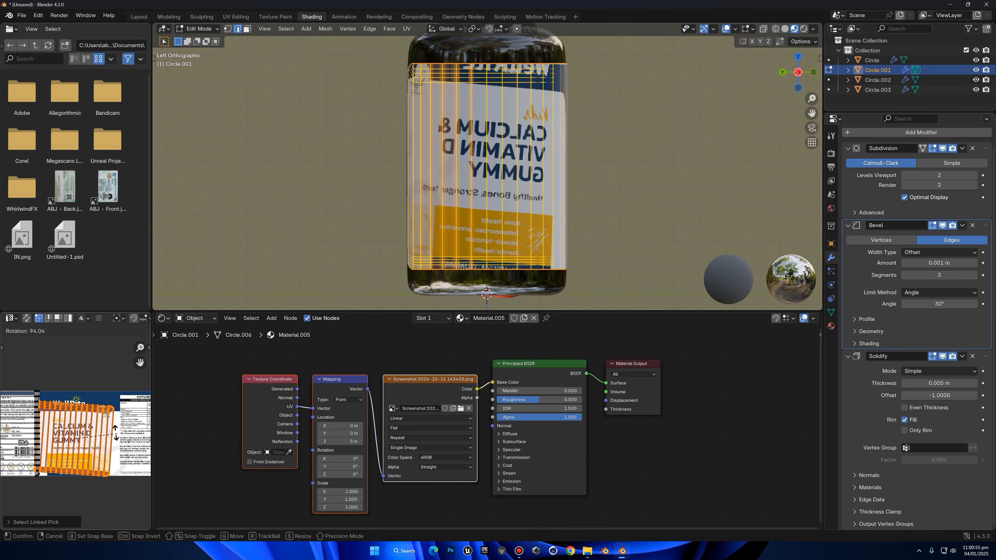
pyautogui.rightClick(52, 446)
pyautogui.press('s')
pyautogui.rightClick(51, 446)
pyautogui.press('r')
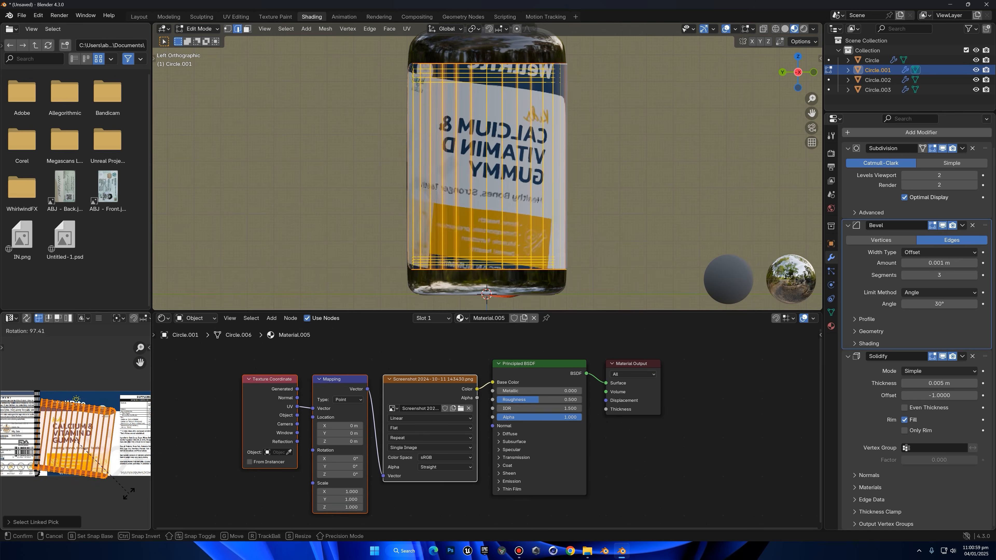
pyautogui.click(67, 504)
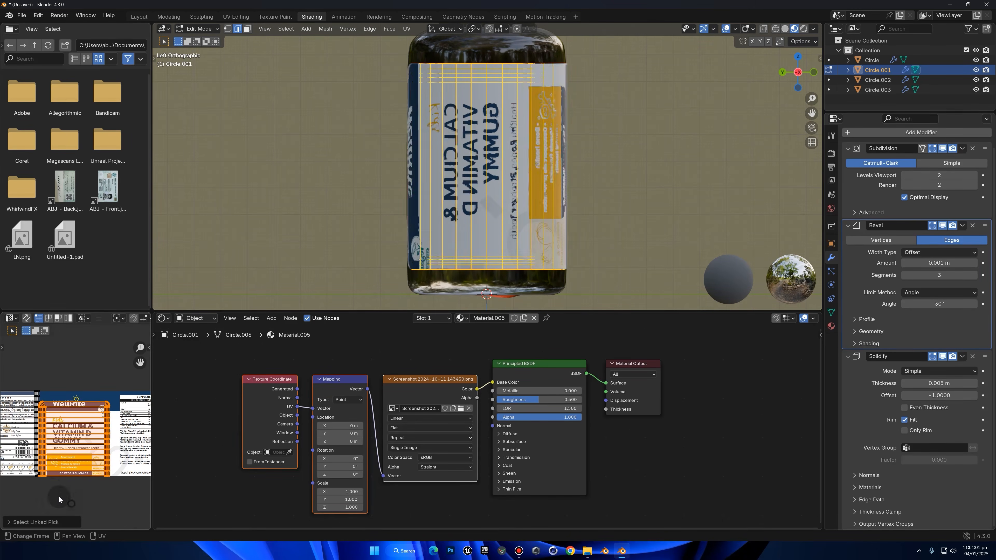
# Rotate the label's front UV island by 90° and mirror it along X so the front artwork reads correctly
pyautogui.write('r90')
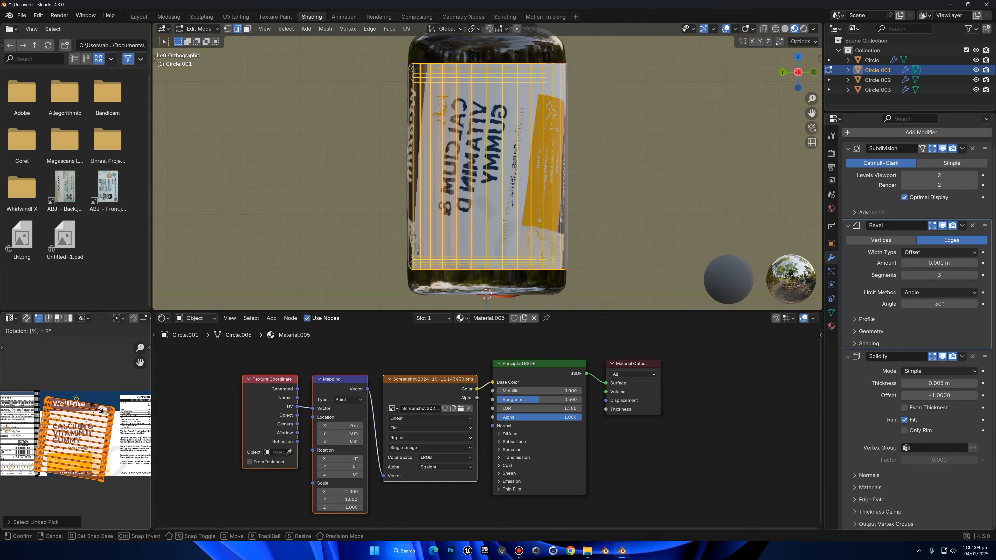
pyautogui.press('Return')
pyautogui.press('s')
pyautogui.press('x')
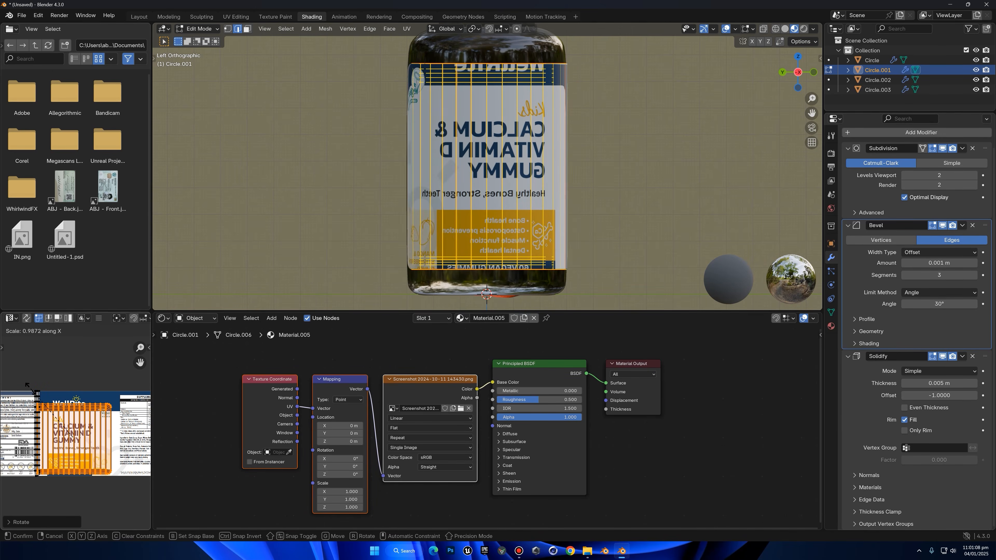
pyautogui.click(37, 390)
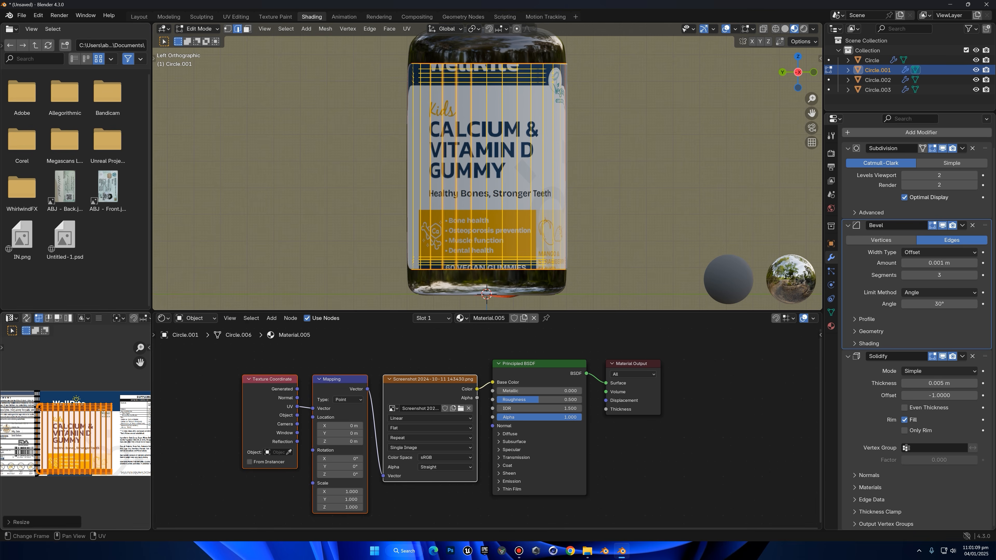
# Scale the front UV island slightly and shift it along Y to cover the full height of the front artwork
pyautogui.press('s')
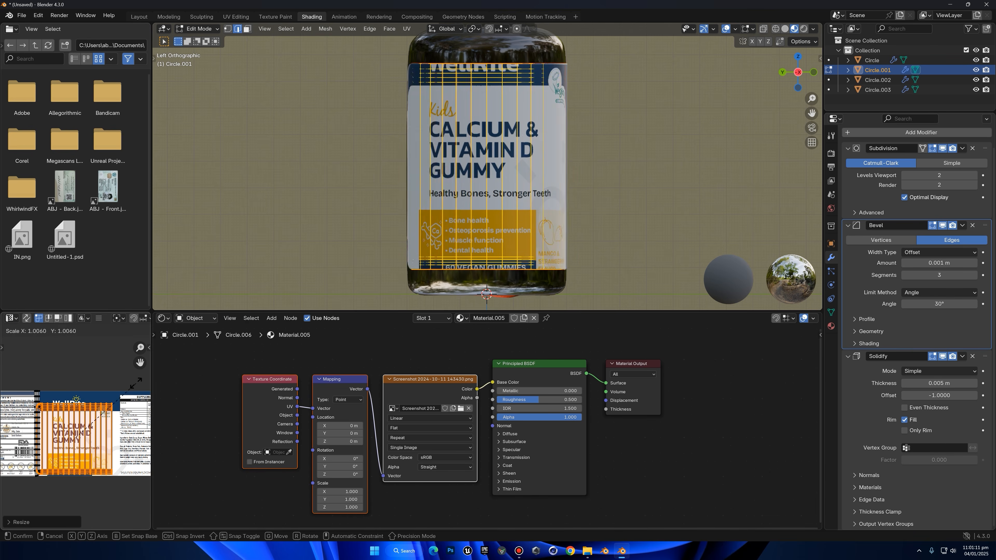
pyautogui.click(135, 375)
pyautogui.press('g')
pyautogui.press('y')
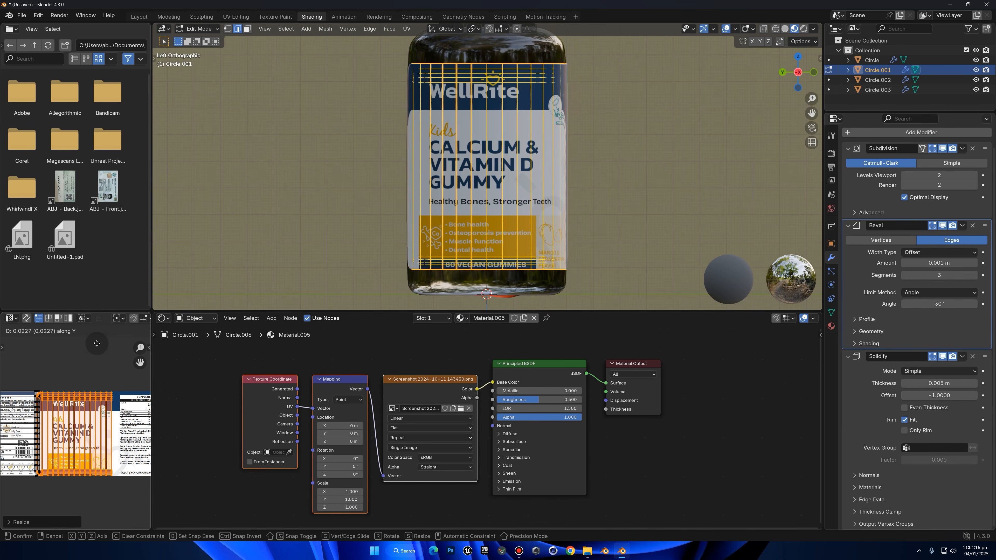
pyautogui.click(96, 343)
# Widen the front UV island along X and align it horizontally with the front artwork
pyautogui.press('s')
pyautogui.press('x')
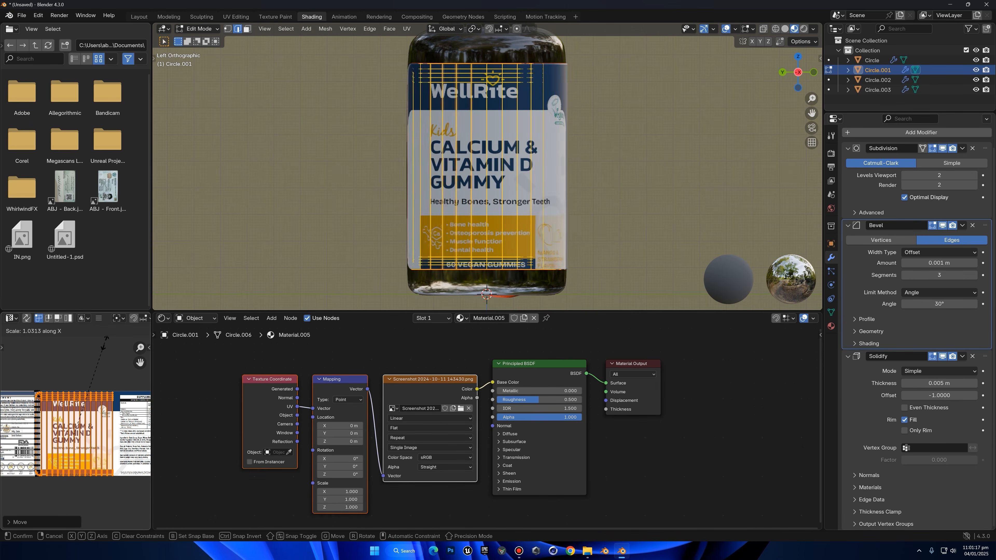
pyautogui.click(114, 338)
pyautogui.press('g')
pyautogui.press('x')
pyautogui.click(112, 340)
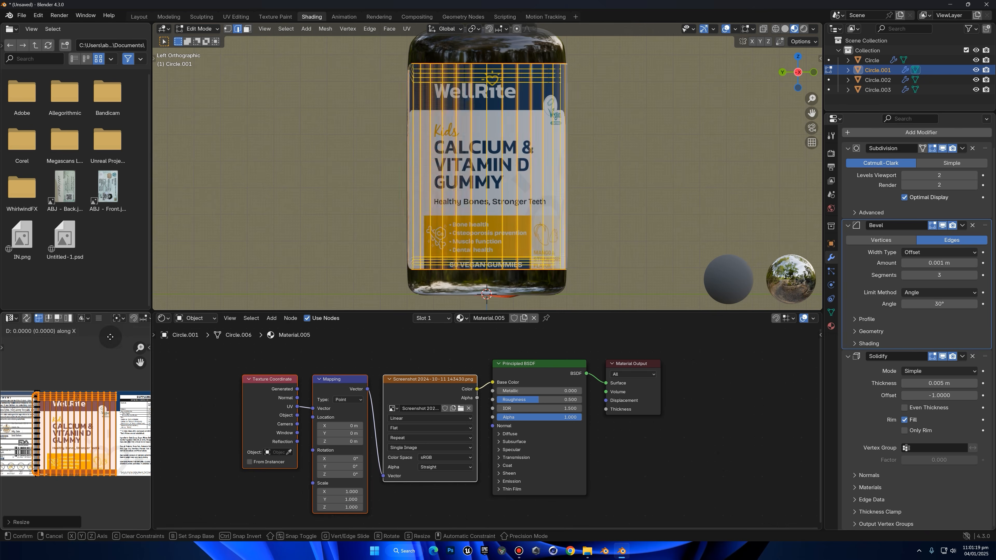
# Select the label's linked UV island over the back-panel artwork in the UV Editor
pyautogui.moveTo(219, 196); pyautogui.dragTo(445, 126, button='middle')
pyautogui.scroll(-1, 63, 365)
pyautogui.click(63, 365)
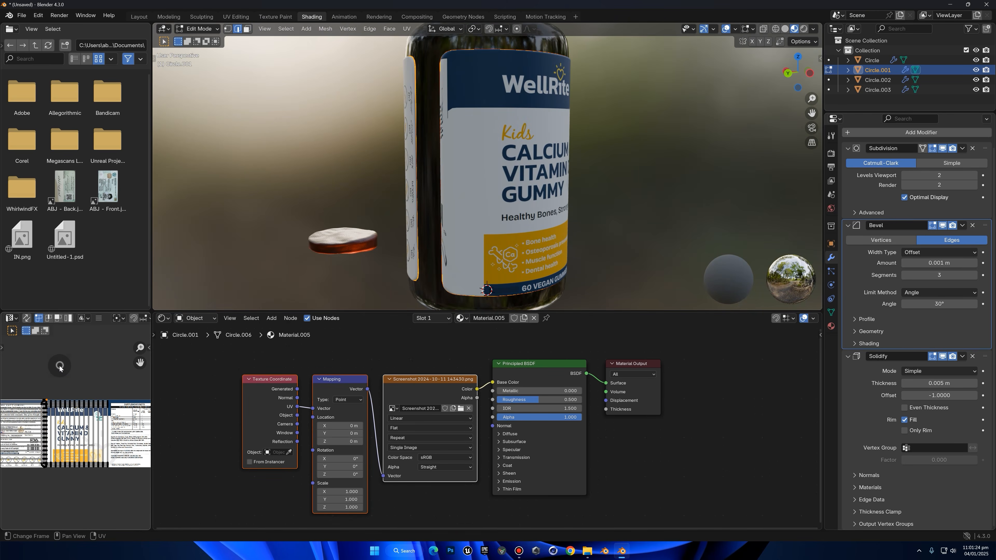
pyautogui.press('l')
pyautogui.scroll(-3, 41, 402)
pyautogui.moveTo(42, 402); pyautogui.dragTo(57, 405, button='middle')
pyautogui.scroll(1, 57, 405)
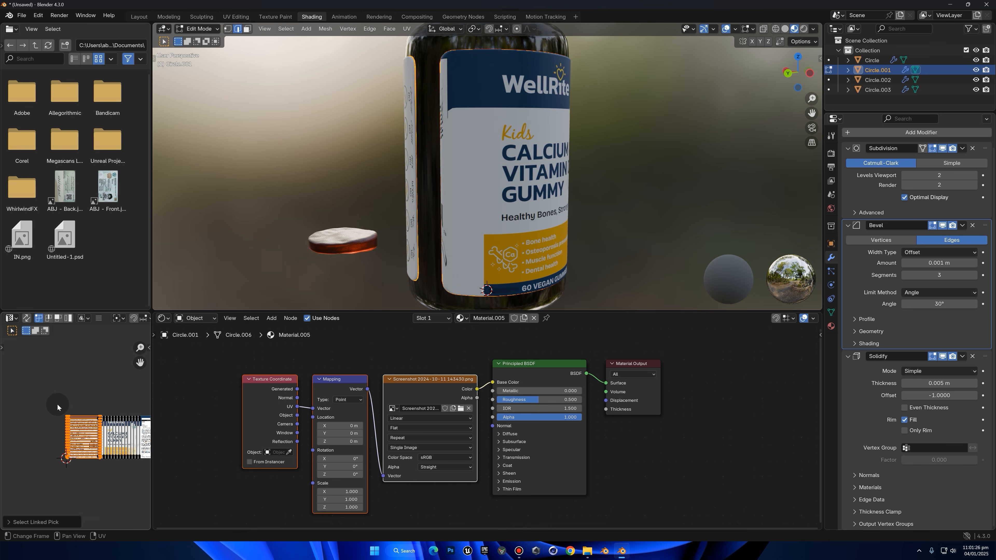
pyautogui.rightClick(68, 408)
# Rotate the back UV island by about 90° and mirror it with a scale of -1 so the back text reads correctly
pyautogui.moveTo(502, 162); pyautogui.dragTo(600, 159, button='middle')
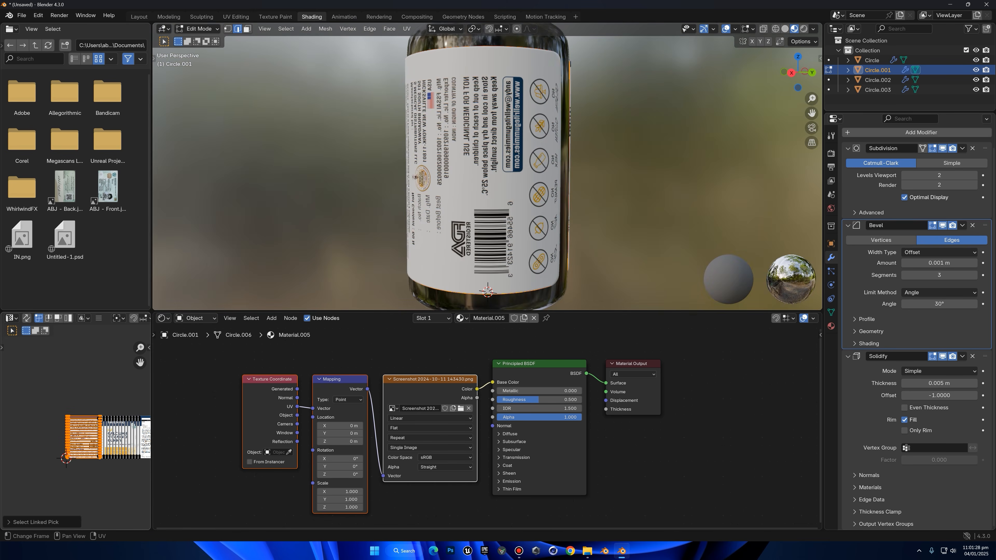
pyautogui.scroll(3, 41, 364)
pyautogui.press('r')
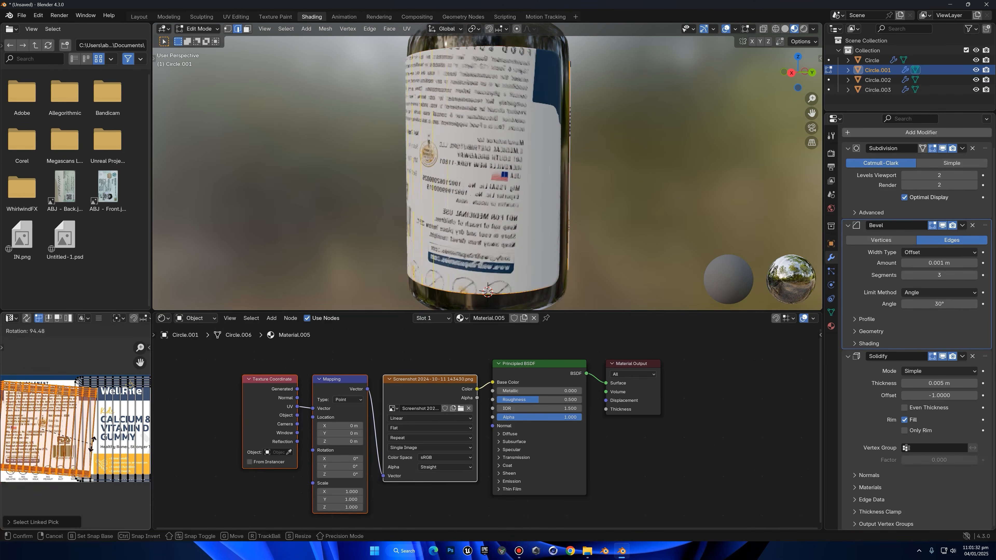
pyautogui.click(104, 427)
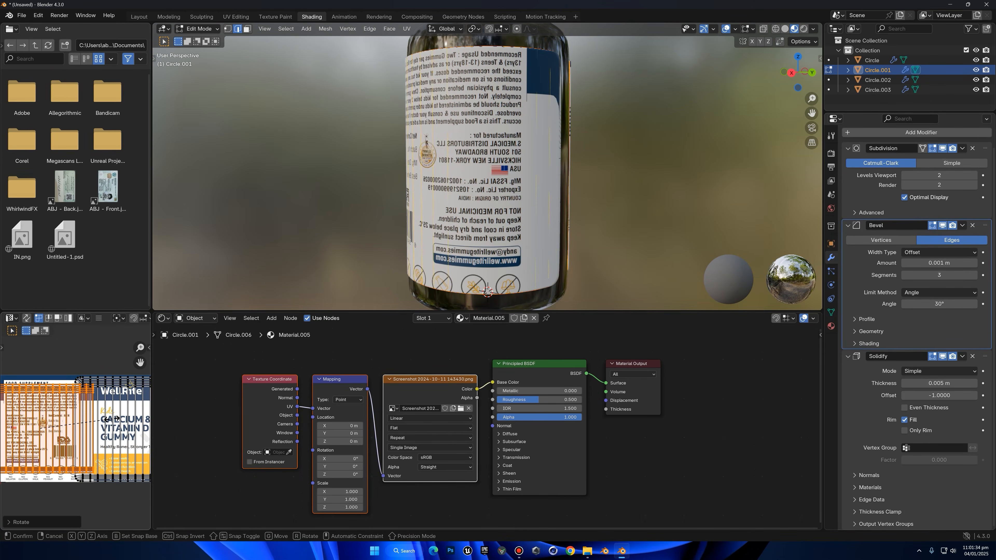
pyautogui.write('-1')
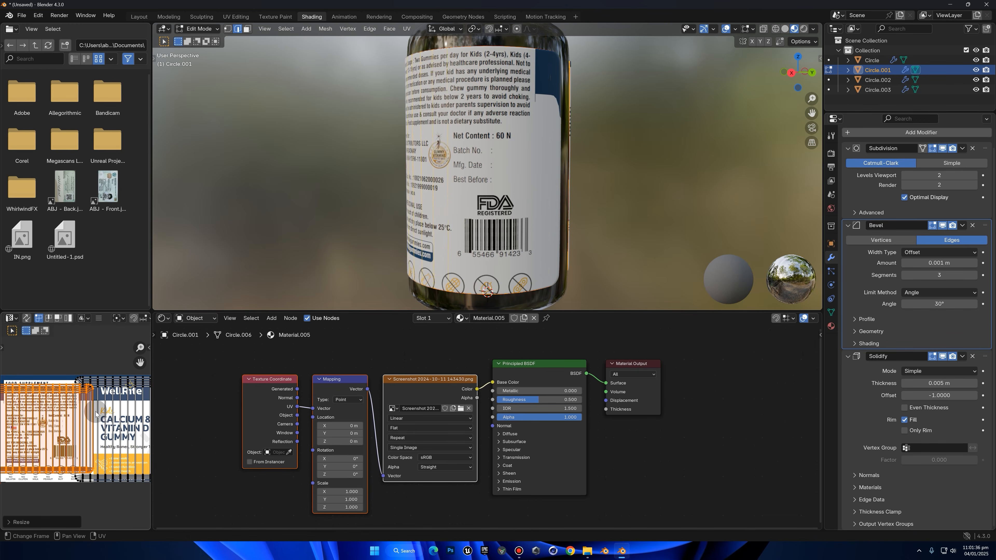
# Scale the back UV island along X and by about 1.23 along Y to fit the back-panel artwork
pyautogui.scroll(-1, 95, 412)
pyautogui.scroll(1, 81, 409)
pyautogui.scroll(-2, 81, 408)
pyautogui.press('s')
pyautogui.press('x')
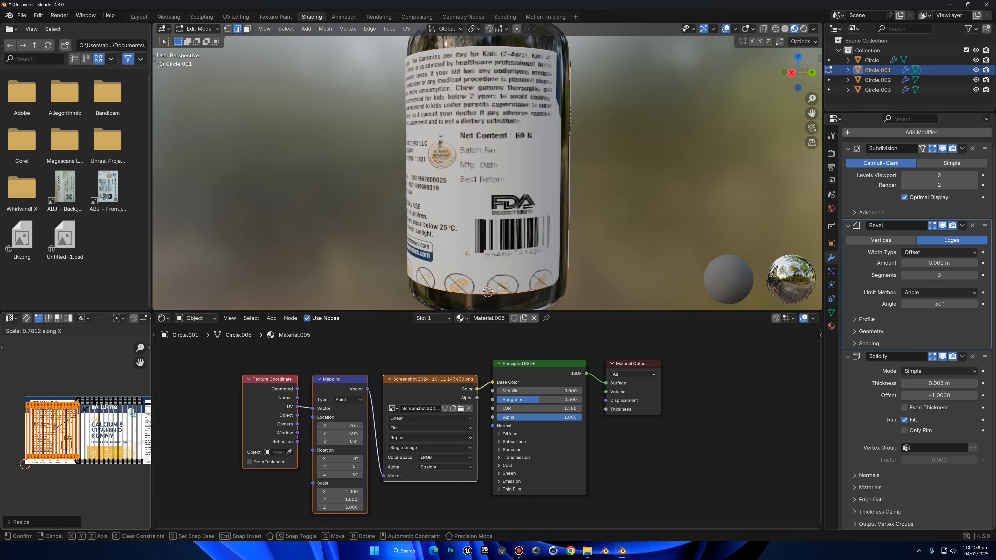
pyautogui.press('y')
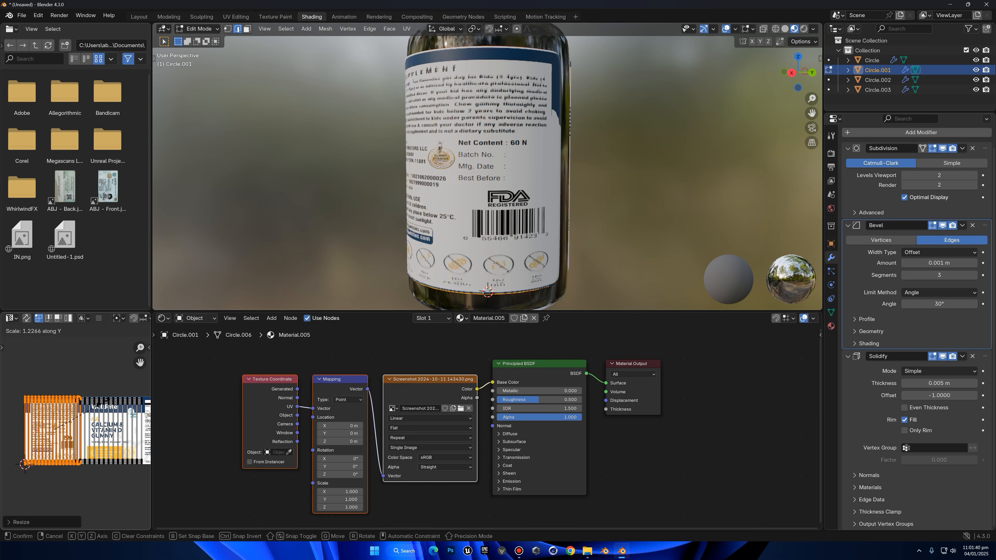
# Nudge the back UV island over the back-panel artwork and view the label where front and back meet
pyautogui.scroll(1, 49, 398)
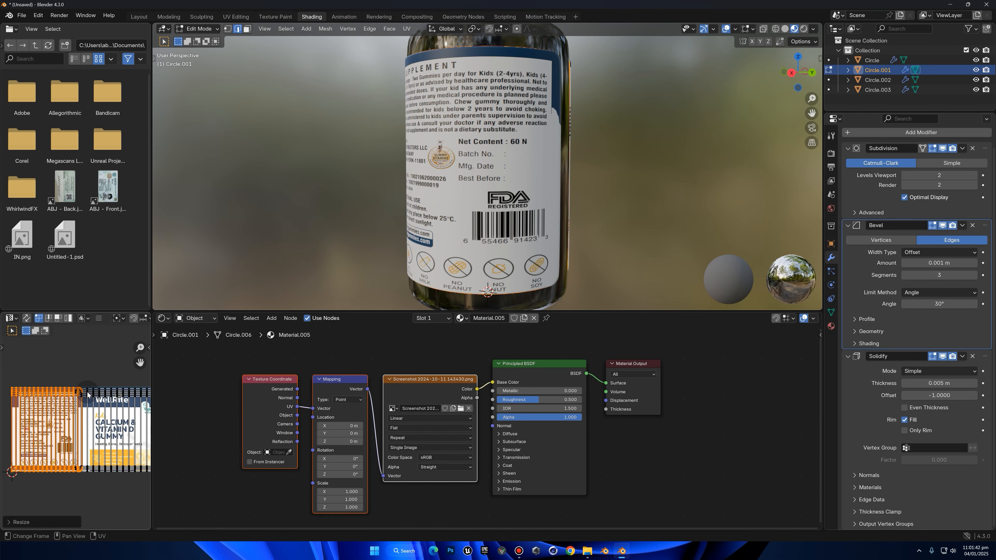
pyautogui.press('g')
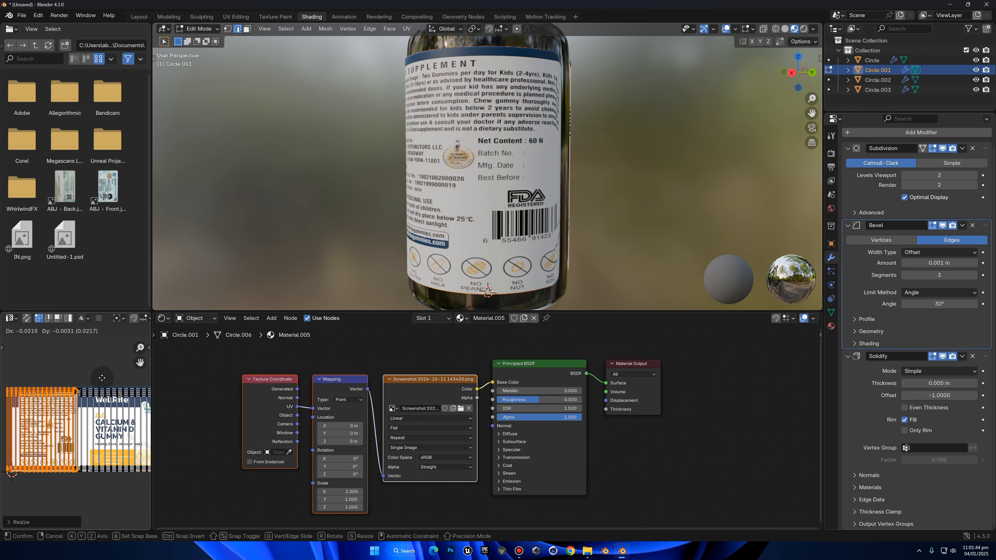
pyautogui.click(98, 381)
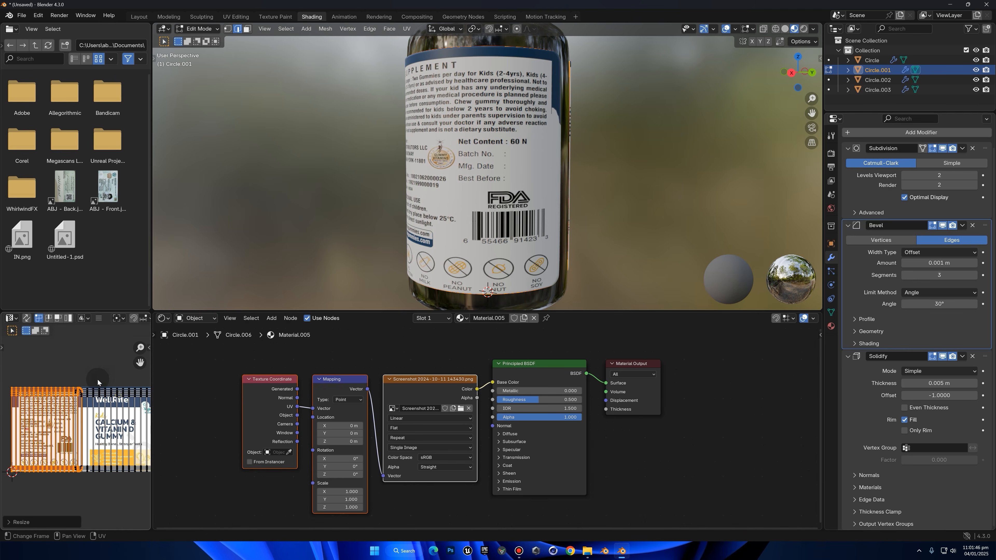
pyautogui.press('g')
pyautogui.click(71, 390)
pyautogui.moveTo(450, 179); pyautogui.dragTo(514, 88, button='middle')
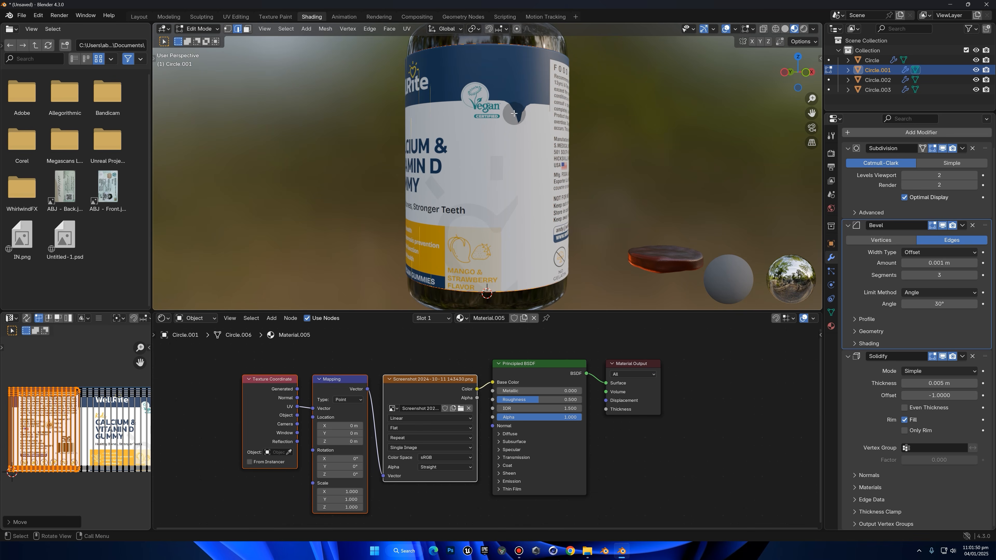
# Try to shift the front UV island relative to the back one in the UV Editor
pyautogui.scroll(2, 82, 354)
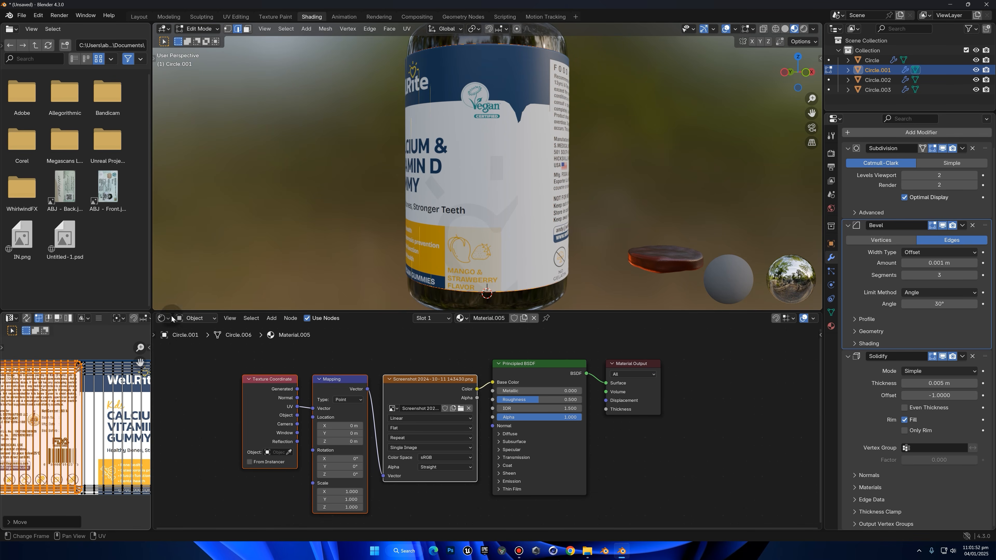
pyautogui.click(110, 369)
pyautogui.press('l')
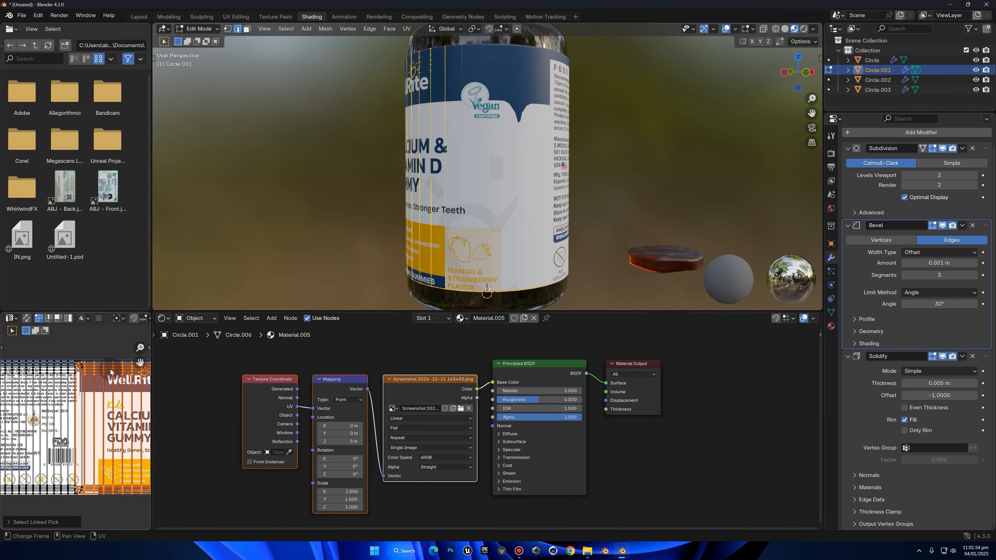
pyautogui.press('g')
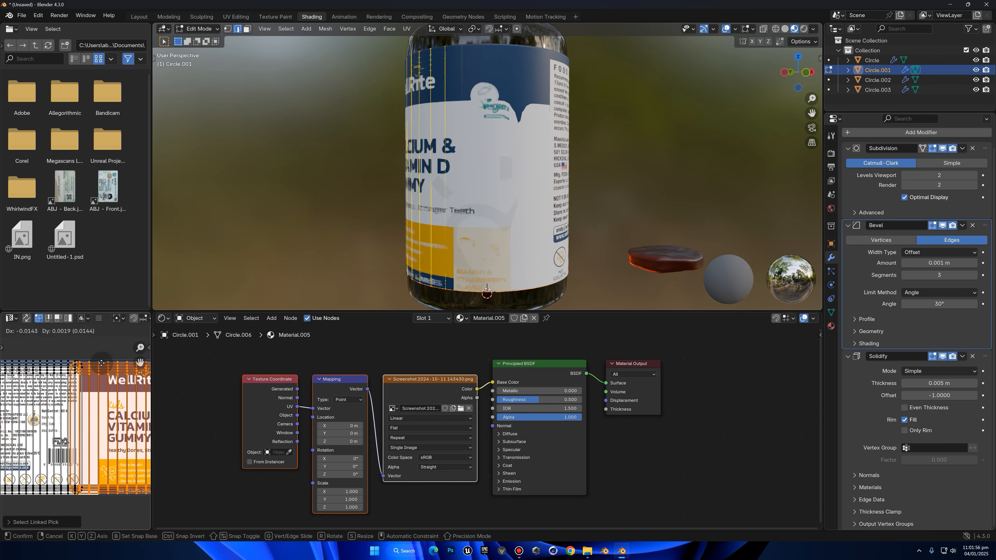
pyautogui.click(105, 368)
pyautogui.scroll(2, 104, 369)
pyautogui.press('g')
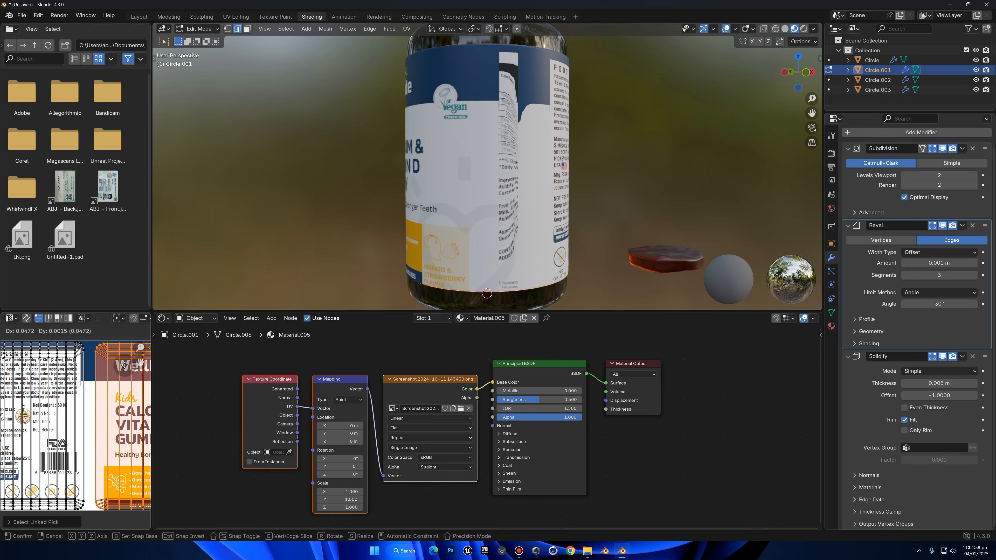
pyautogui.click(83, 354)
# Try to move the UV edges along the front island's border, and undo the changes
pyautogui.keyDown('alt'); pyautogui.click(76, 370); pyautogui.keyUp('alt')
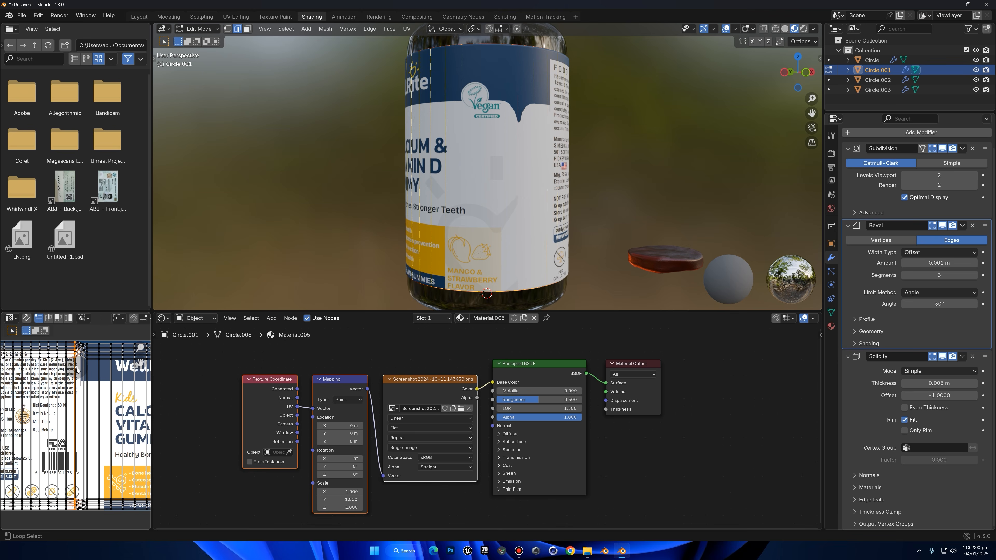
pyautogui.press('g')
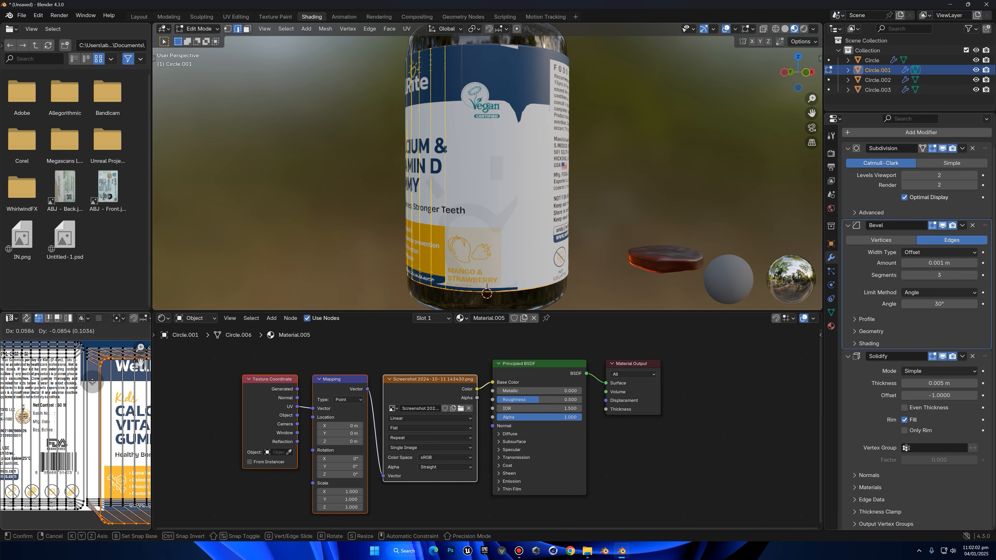
pyautogui.scroll(-2, 82, 404)
pyautogui.rightClick(89, 451)
pyautogui.click(90, 450)
pyautogui.press('g')
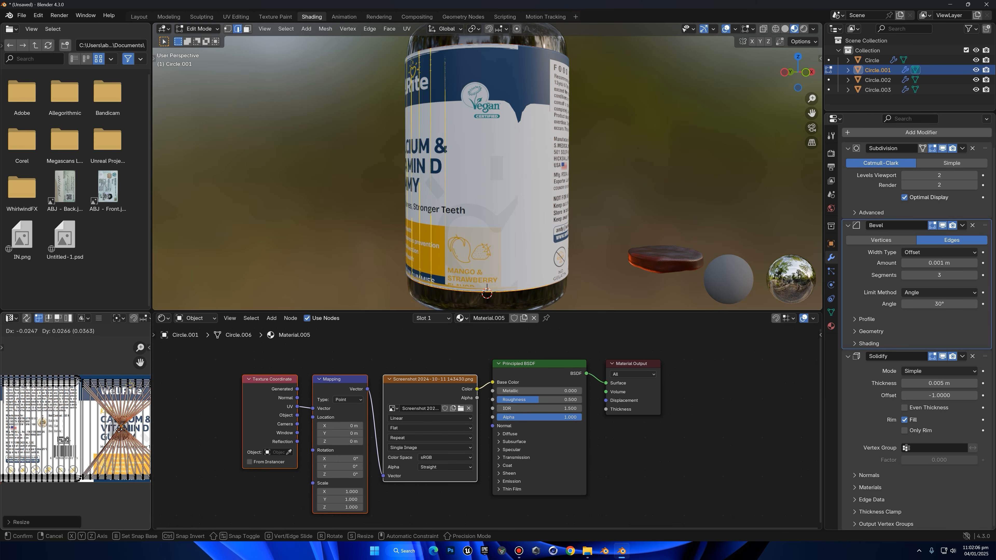
pyautogui.moveTo(414, 183); pyautogui.dragTo(477, 138, button='middle')
pyautogui.hotkey('ctrl', 'z')
pyautogui.hotkey('ctrl', 'z')
# Add a horizontal loop cut around the label mesh, show it through X-ray, and scale the loop along Z
pyautogui.moveTo(560, 135); pyautogui.dragTo(461, 165, button='middle')
pyautogui.keyDown('alt'); pyautogui.click(460, 161); pyautogui.keyUp('alt')
pyautogui.press('g')
pyautogui.press('g')
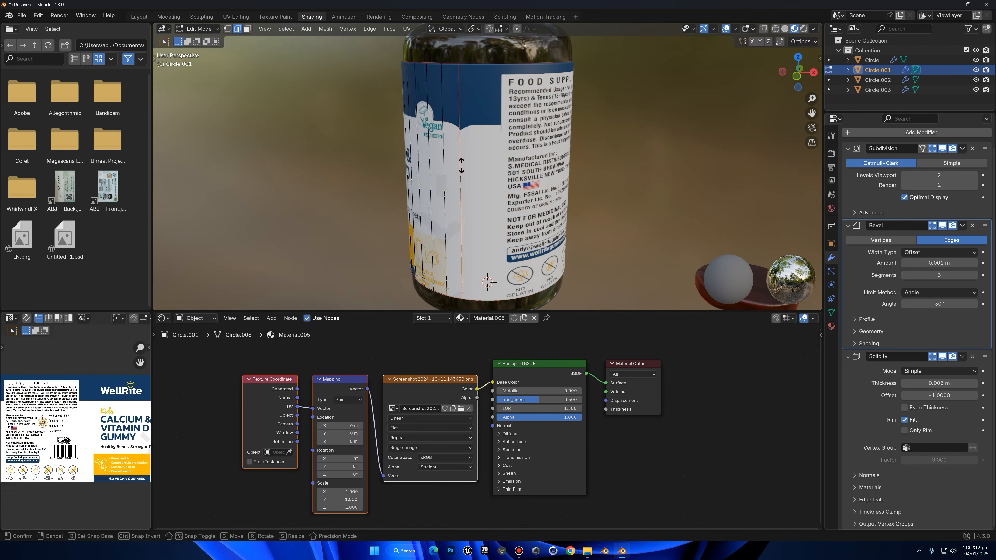
pyautogui.click(460, 136)
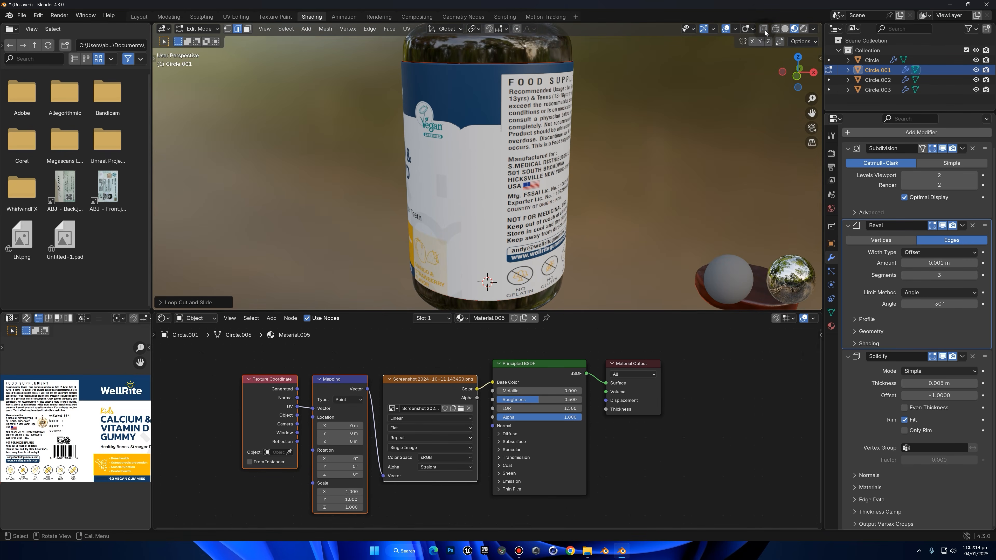
pyautogui.moveTo(570, 132); pyautogui.dragTo(625, 124, button='middle')
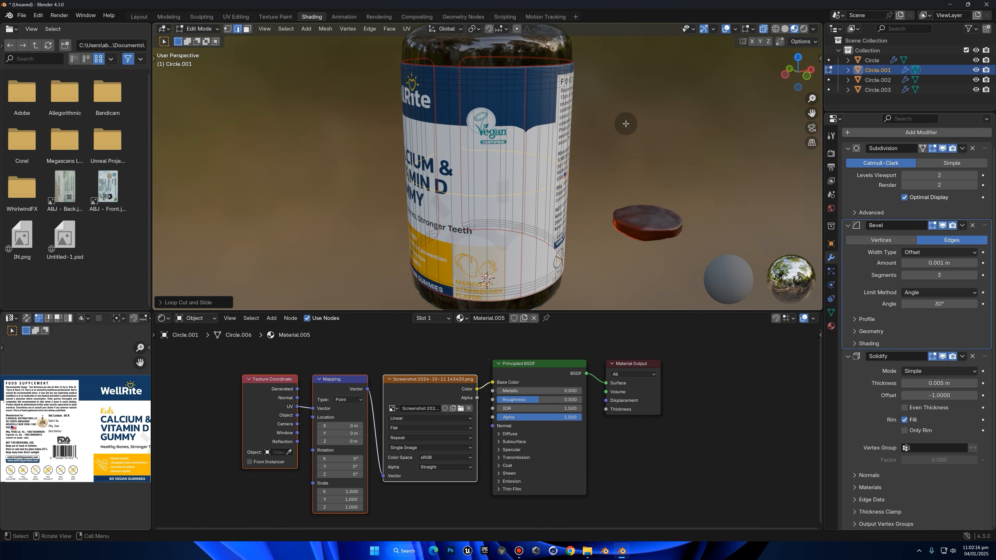
pyautogui.press('s')
pyautogui.press('z')
pyautogui.click(551, 169)
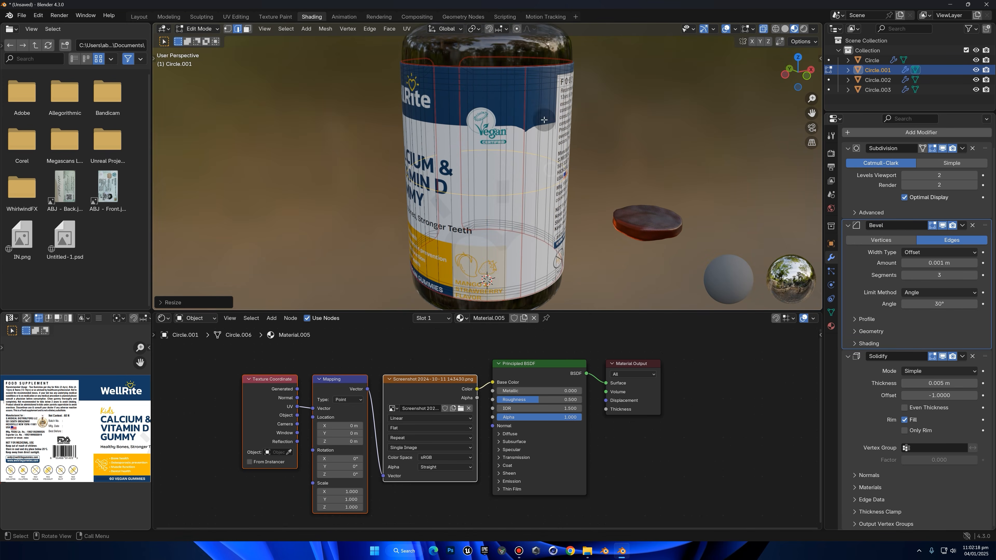
# Try to bevel the label's new loop and move it up along Z by about 0.136 m
pyautogui.hotkey('ctrl', 'b')
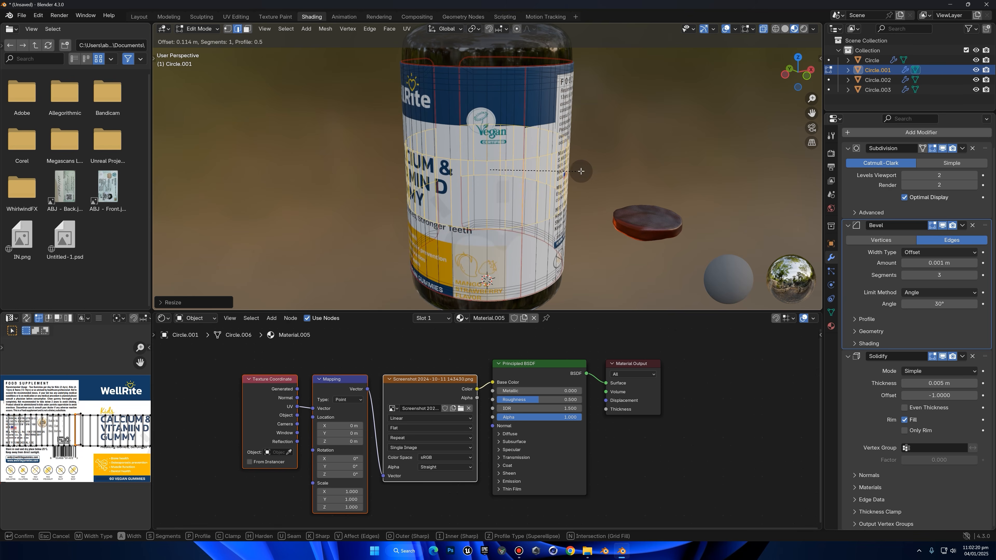
pyautogui.rightClick(575, 135)
pyautogui.hotkey('ctrl', 'z')
# Slide the label's horizontal loop upward, bevel it into a band, and adjust the band's height along Z
pyautogui.press('g')
pyautogui.press('g')
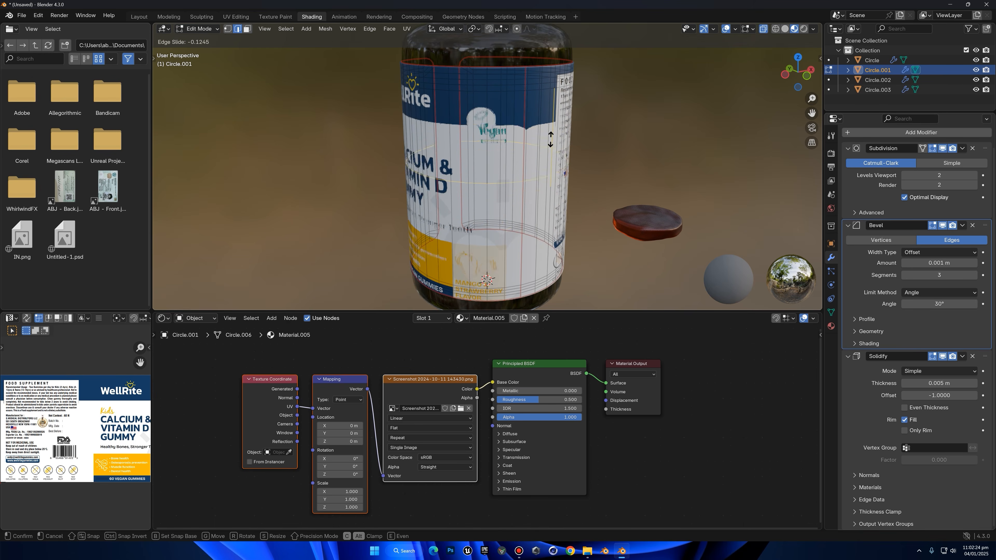
pyautogui.rightClick(574, 106)
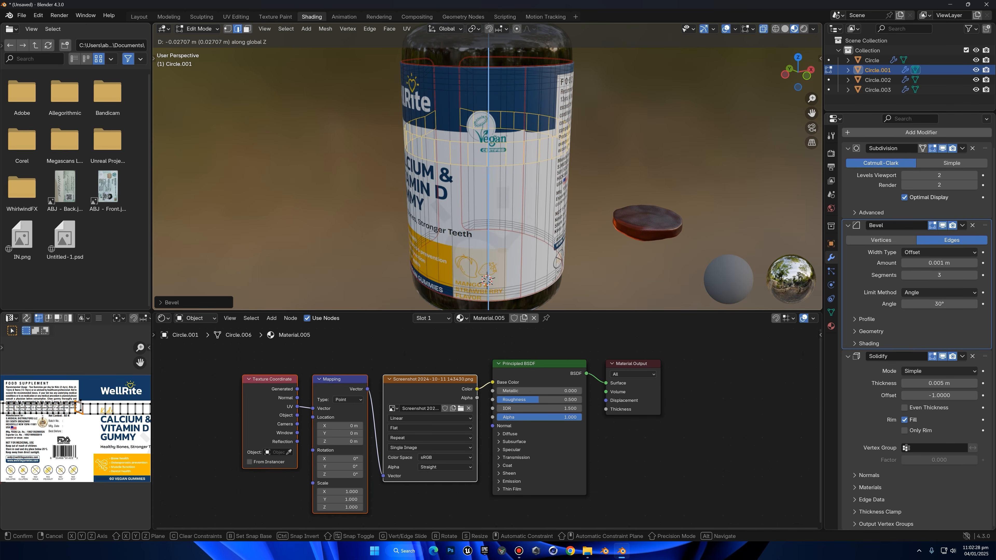
pyautogui.moveTo(582, 111); pyautogui.dragTo(755, 68, button='middle')
# Turn off X-ray display and return the label to Object Mode
pyautogui.click(762, 30)
pyautogui.moveTo(507, 178); pyautogui.dragTo(705, 143, button='middle')
pyautogui.scroll(-4, 336, 184)
pyautogui.moveTo(336, 184); pyautogui.dragTo(702, 182, button='middle')
pyautogui.press('Tab')
# Deselect everything and examine the label artwork around the whole bottle
pyautogui.scroll(2, 619, 170)
pyautogui.scroll(3, 620, 170)
pyautogui.moveTo(620, 170); pyautogui.dragTo(740, 169, button='middle')
pyautogui.click(698, 168)
pyautogui.scroll(-4, 697, 167)
pyautogui.moveTo(455, 188); pyautogui.dragTo(392, 214, button='middle')
pyautogui.scroll(-3, 453, 188)
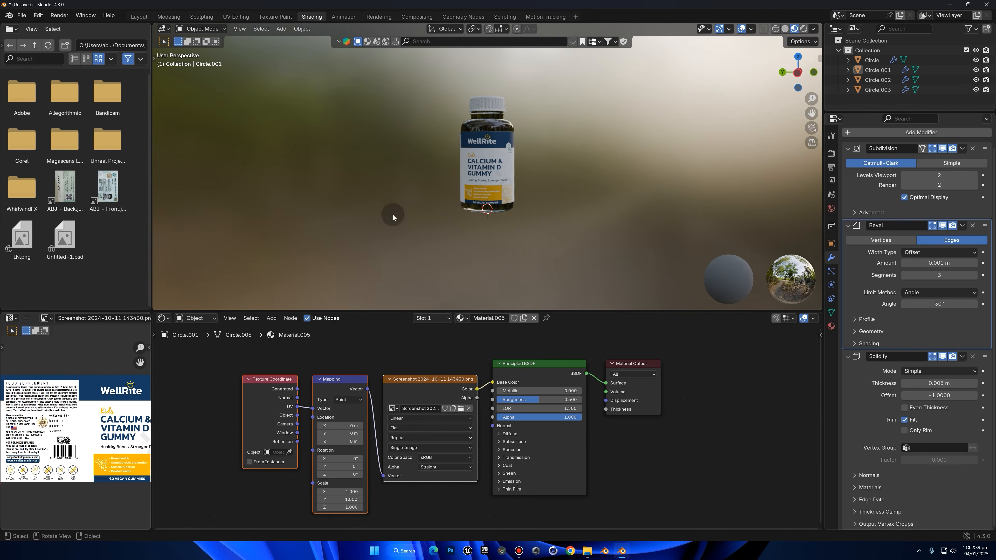
# Switch to the Layout workspace and show the scene with Rendered viewport shading
pyautogui.click(139, 17)
pyautogui.scroll(-5, 602, 169)
pyautogui.click(807, 29)
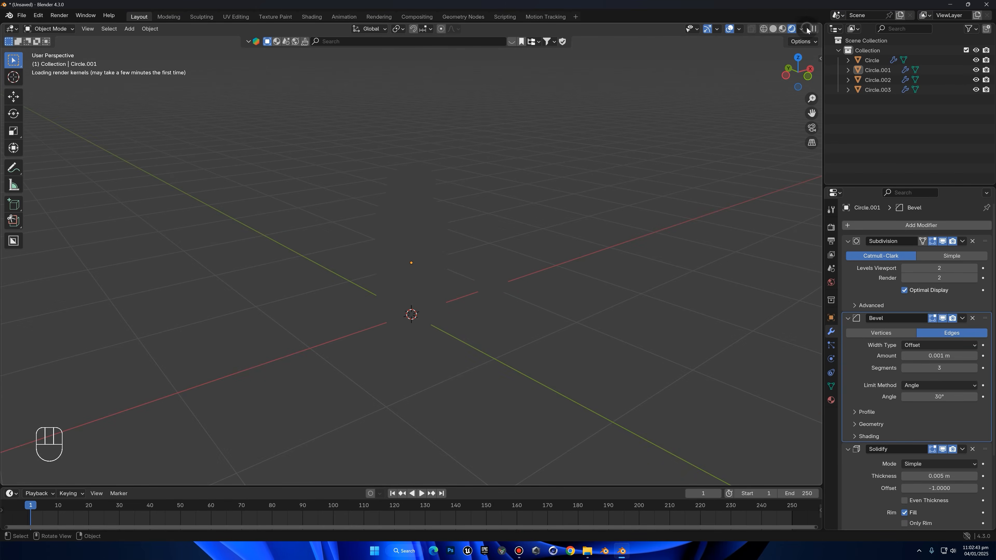
# Set the coat weight of the bottle's material to 0.100
pyautogui.moveTo(585, 153); pyautogui.dragTo(654, 140, button='middle')
pyautogui.scroll(4, 542, 209)
pyautogui.moveTo(467, 174); pyautogui.dragTo(469, 192, button='middle')
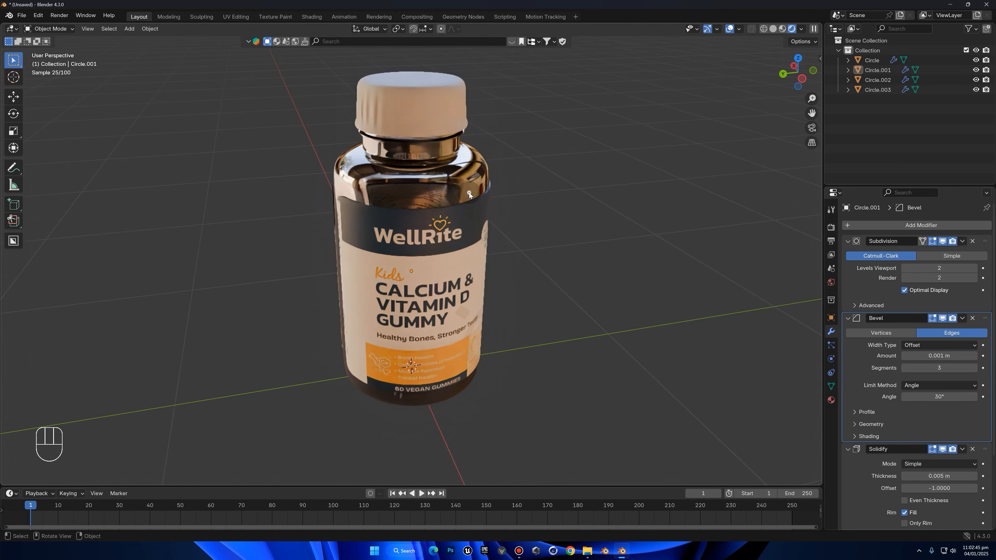
pyautogui.click(469, 193)
pyautogui.scroll(3, 426, 156)
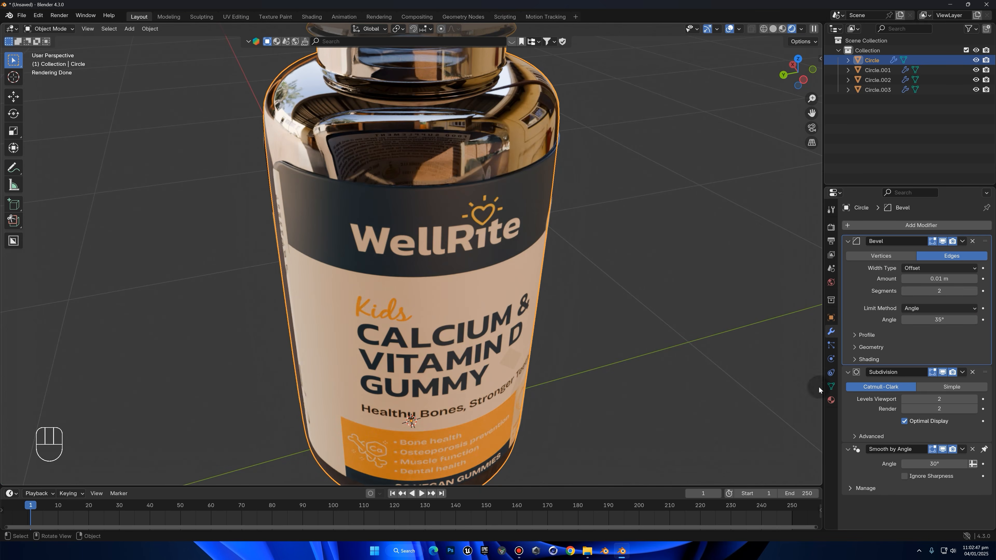
pyautogui.click(830, 400)
pyautogui.scroll(-8, 900, 331)
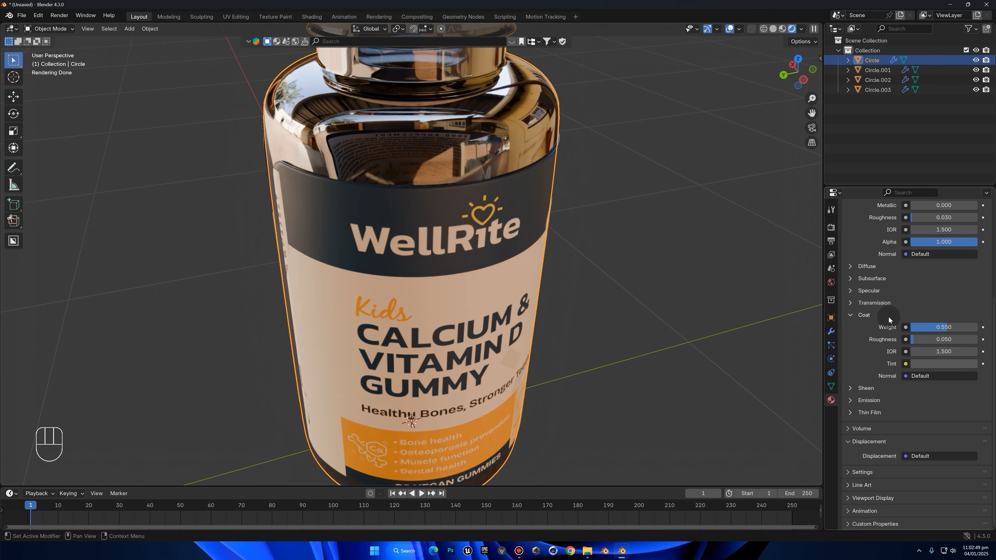
pyautogui.moveTo(961, 327); pyautogui.dragTo(934, 327)
# Try a roughness of 0.000 on the bottle's material and undo the change
pyautogui.scroll(8, 957, 318)
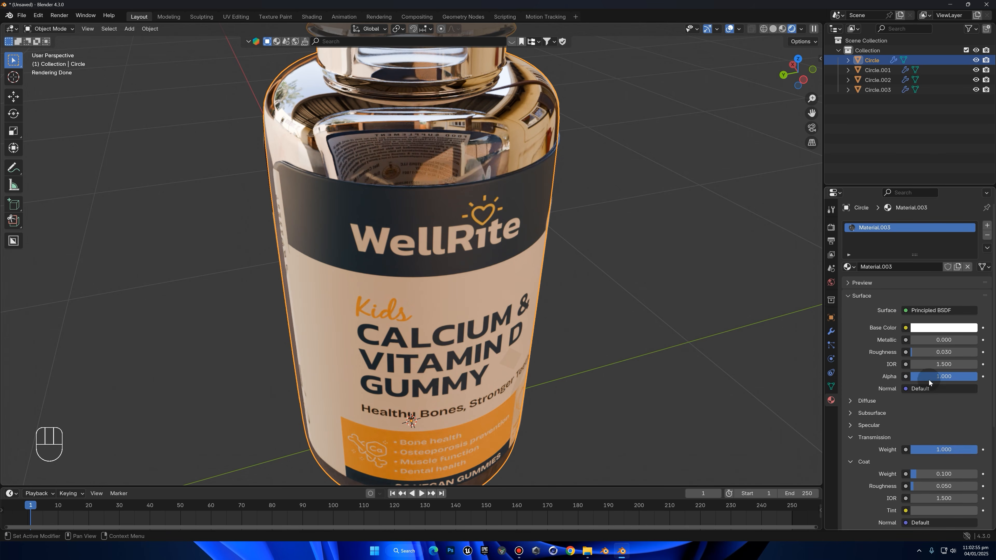
pyautogui.moveTo(939, 352); pyautogui.dragTo(931, 352)
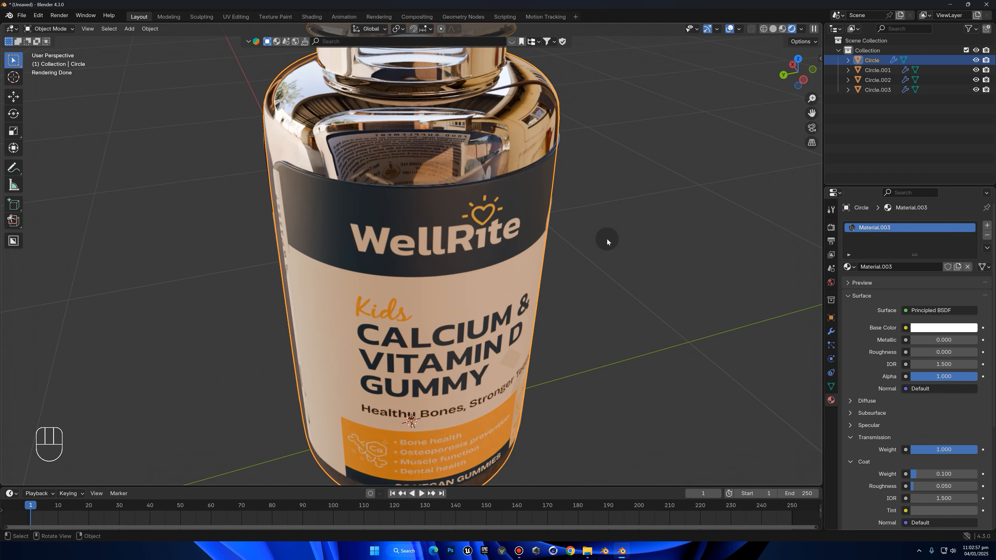
pyautogui.hotkey('ctrl', 'z')
# Enable Scene World lighting for the rendered viewport
pyautogui.moveTo(607, 238); pyautogui.dragTo(667, 243, button='middle')
pyautogui.click(805, 29)
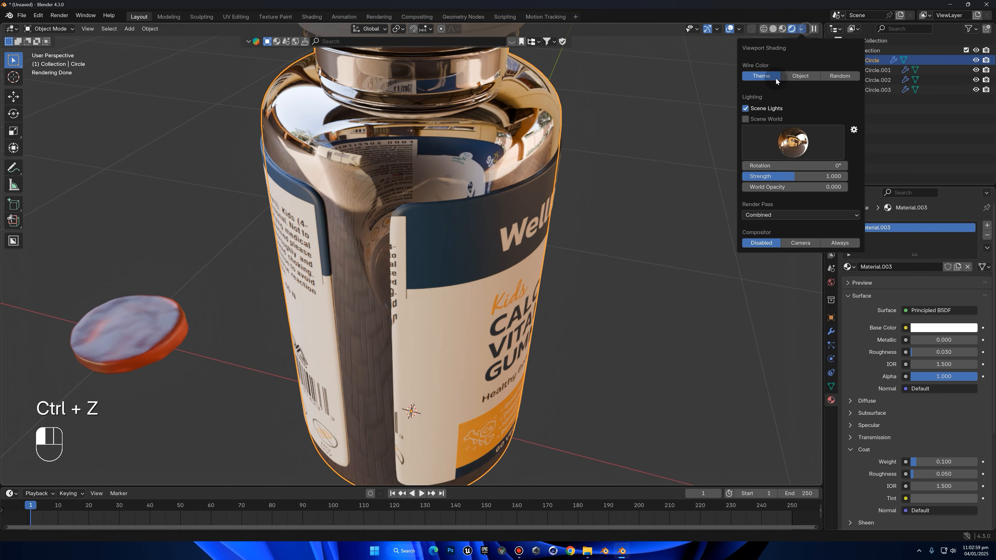
pyautogui.click(746, 118)
# Add an area light to the scene and move it up and away from the bottle's base
pyautogui.hotkey('shift', 'a')
pyautogui.scroll(-5, 540, 235)
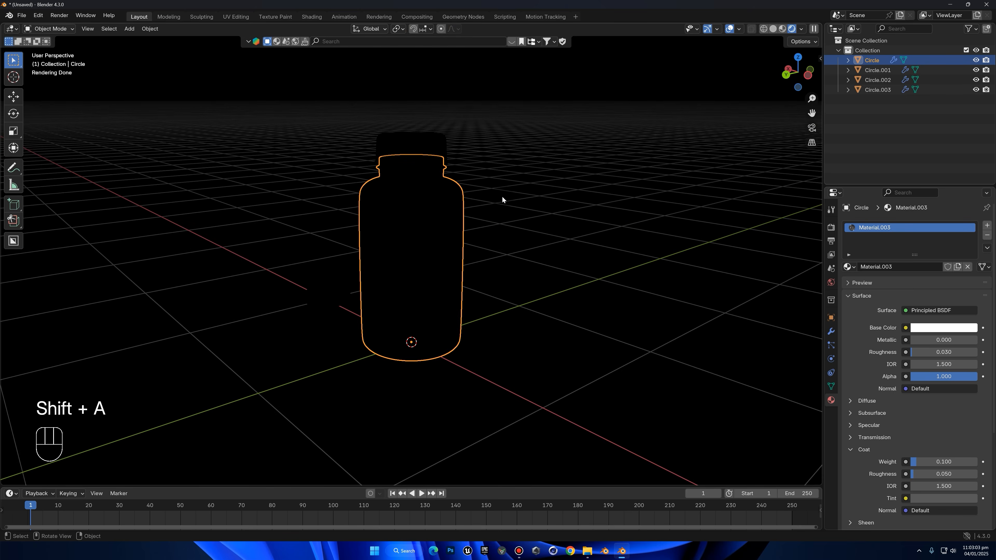
pyautogui.hotkey('shift', 'a')
pyautogui.moveTo(482, 324)
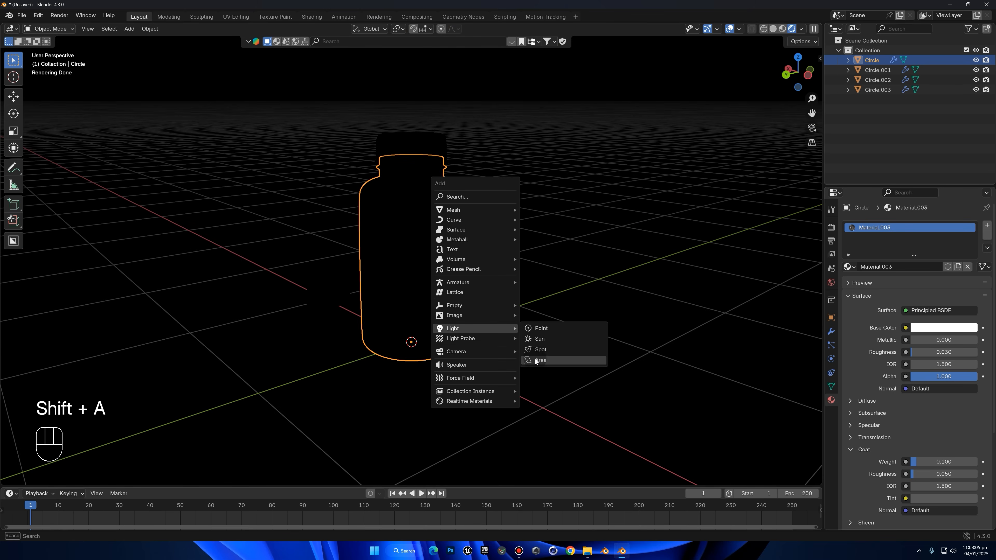
pyautogui.click(536, 360)
pyautogui.press('g')
pyautogui.click(496, 129)
# Rotate the area light freely to face the bottle and move it out to one side
pyautogui.press('r')
pyautogui.press('r')
pyautogui.click(568, 188)
pyautogui.press('g')
pyautogui.click(700, 184)
pyautogui.moveTo(603, 203); pyautogui.dragTo(527, 222, button='middle')
pyautogui.press('g')
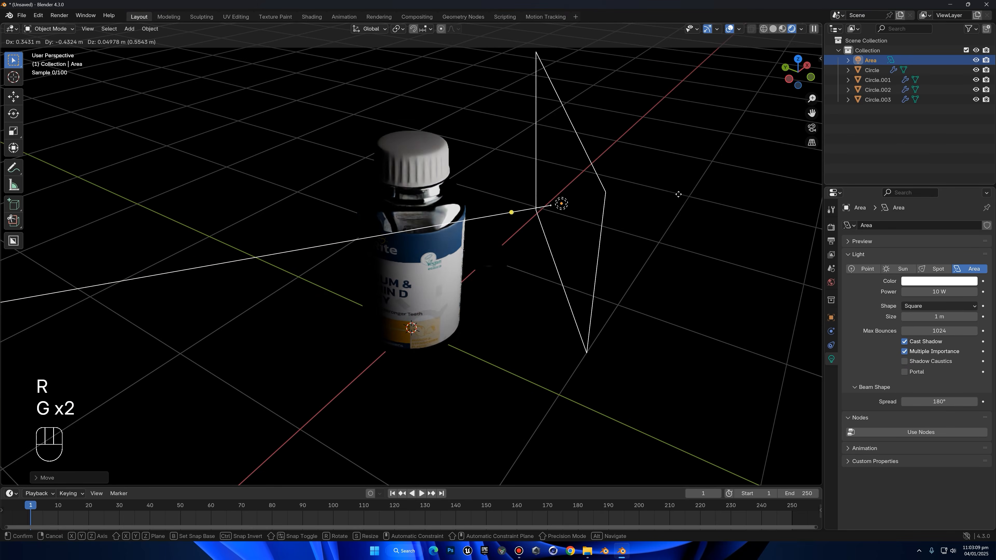
pyautogui.click(679, 194)
# Duplicate the area light to the opposite side of the bottle and rotate the copy to face the bottle
pyautogui.moveTo(634, 214); pyautogui.dragTo(655, 220, button='middle')
pyautogui.hotkey('shift', 'd')
pyautogui.press('r')
pyautogui.press('r')
pyautogui.click(383, 288)
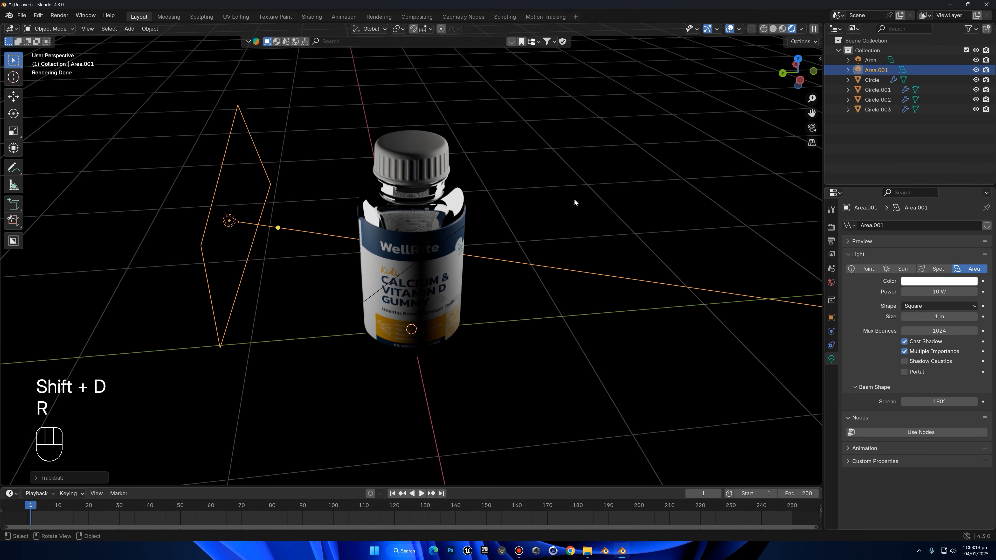
# Set the IOR of the bottle's material to 1.100
pyautogui.click(538, 229)
pyautogui.scroll(4, 559, 197)
pyautogui.moveTo(538, 229); pyautogui.dragTo(515, 149, button='middle')
pyautogui.click(483, 211)
pyautogui.scroll(2, 484, 211)
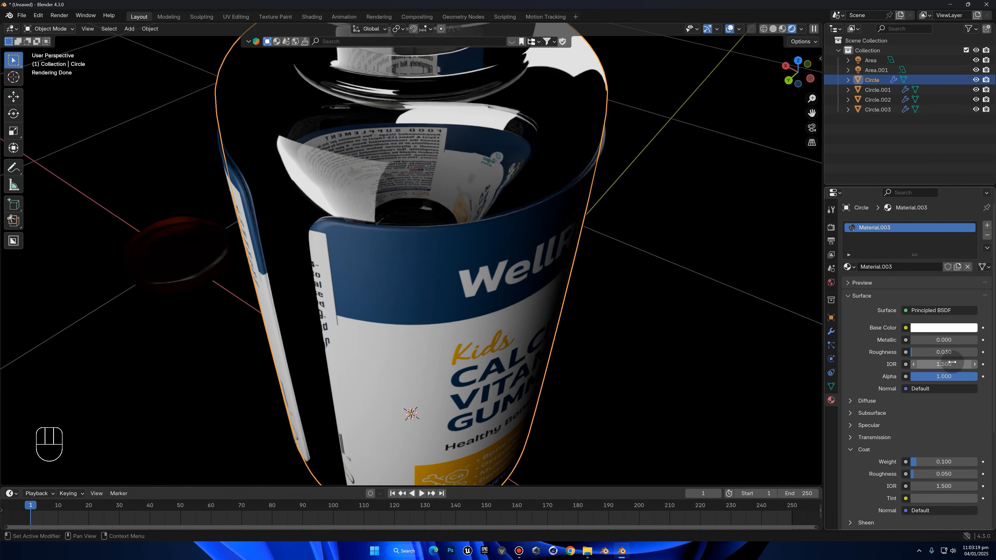
pyautogui.click(913, 365)
pyautogui.click(913, 365)
pyautogui.click(912, 364)
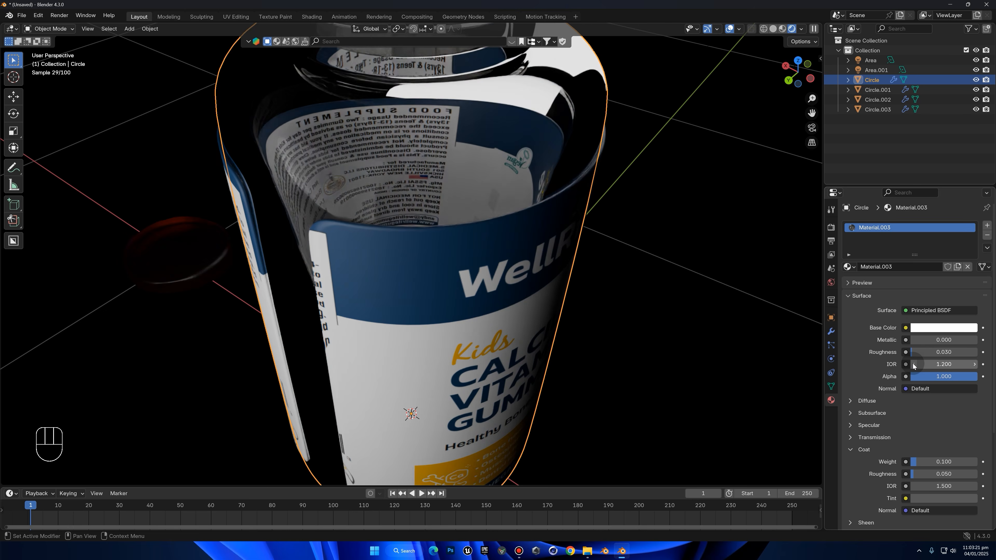
pyautogui.click(914, 364)
# Set the roughness of the bottle's material to 0.1 and deselect the bottle
pyautogui.scroll(-5, 754, 343)
pyautogui.moveTo(755, 343); pyautogui.dragTo(820, 318, button='middle')
pyautogui.moveTo(925, 352); pyautogui.dragTo(943, 355)
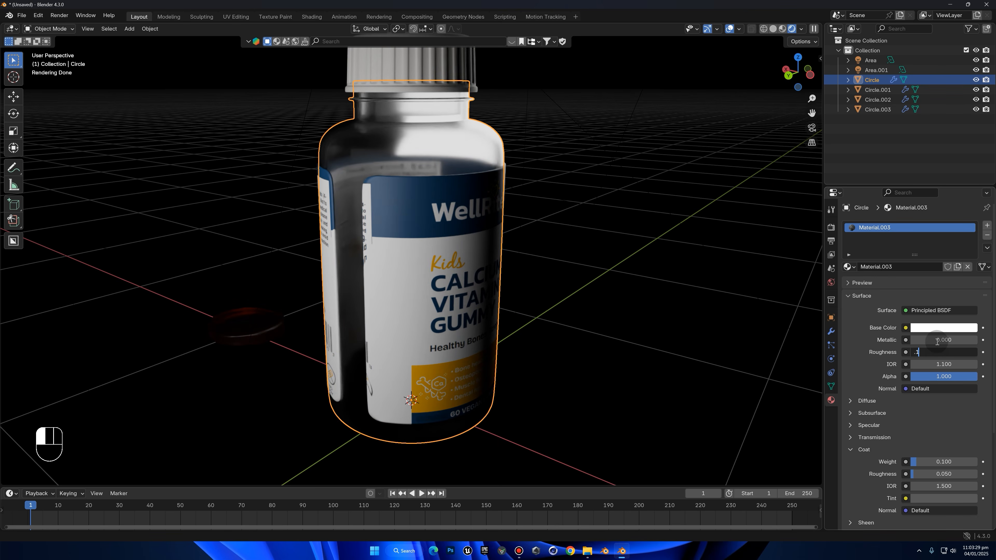
pyautogui.click(937, 342)
pyautogui.click(666, 229)
# Show the scene in Solid shading from an orthographic side view and move the gummy to the bottle
pyautogui.scroll(-4, 658, 189)
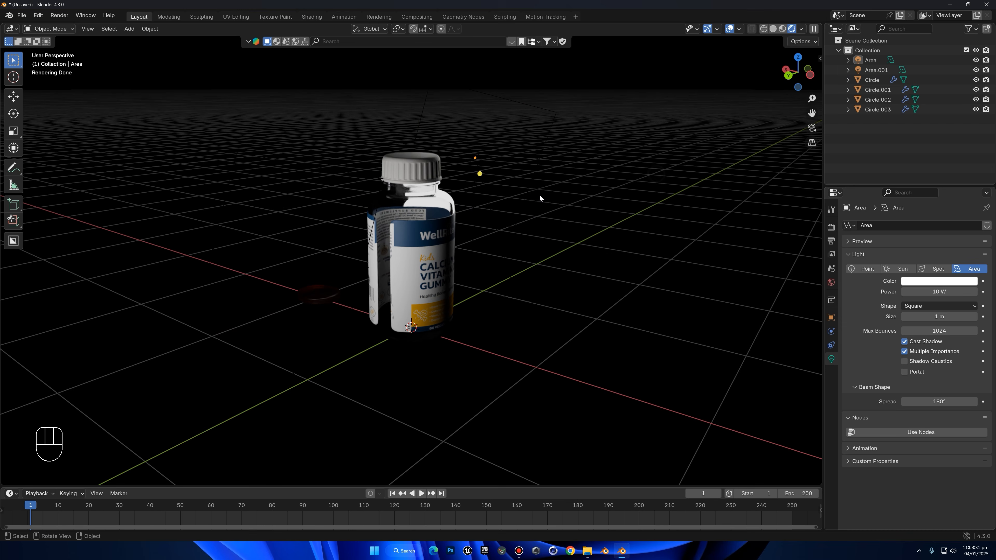
pyautogui.click(317, 292)
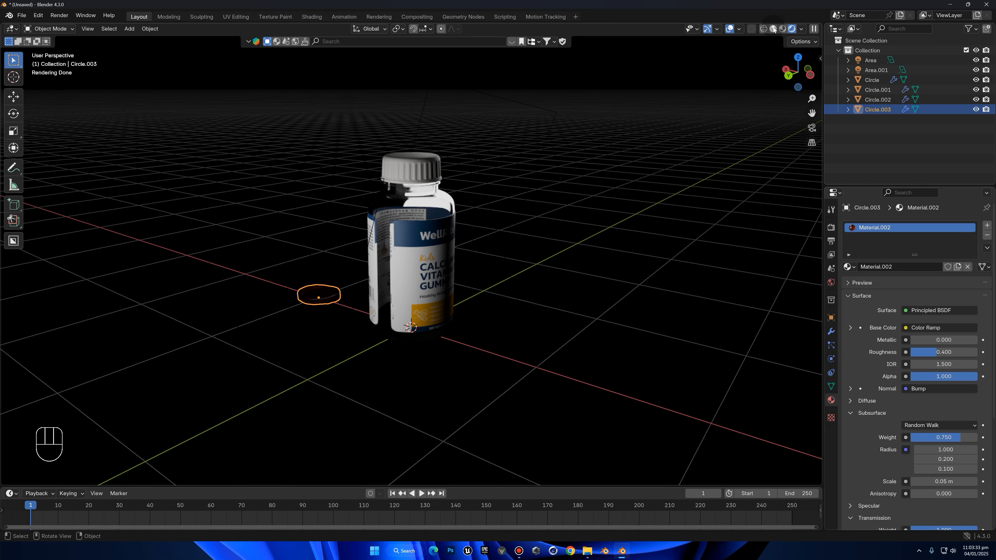
pyautogui.click(773, 30)
pyautogui.click(809, 75)
pyautogui.press('g')
pyautogui.click(506, 161)
# Rotate and resize the gummy, and place it in the upper part of the bottle
pyautogui.press('r')
pyautogui.press('r')
pyautogui.press('s')
pyautogui.press('g')
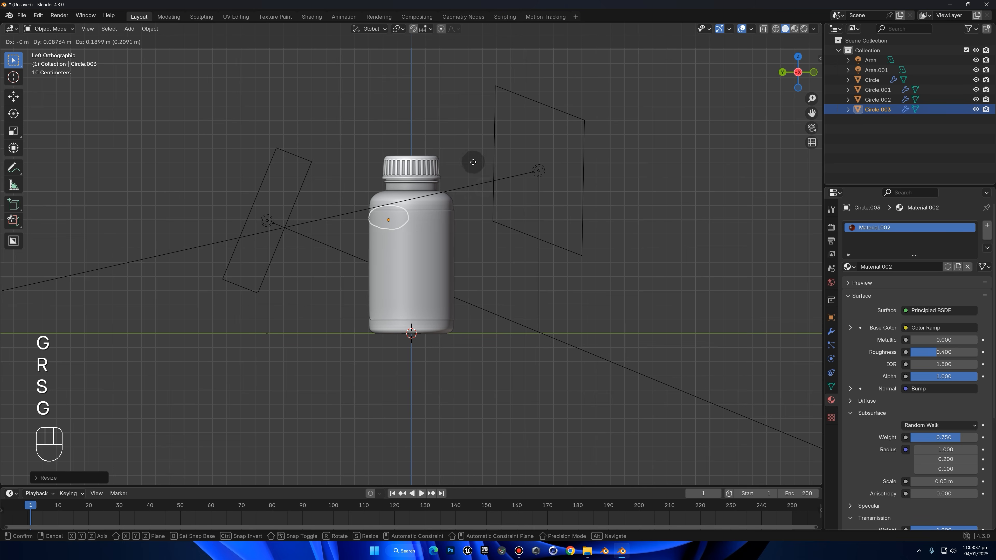
pyautogui.click(475, 164)
# Hide the label and show the bottle's contents in Rendered shading
pyautogui.click(442, 228)
pyautogui.press('h')
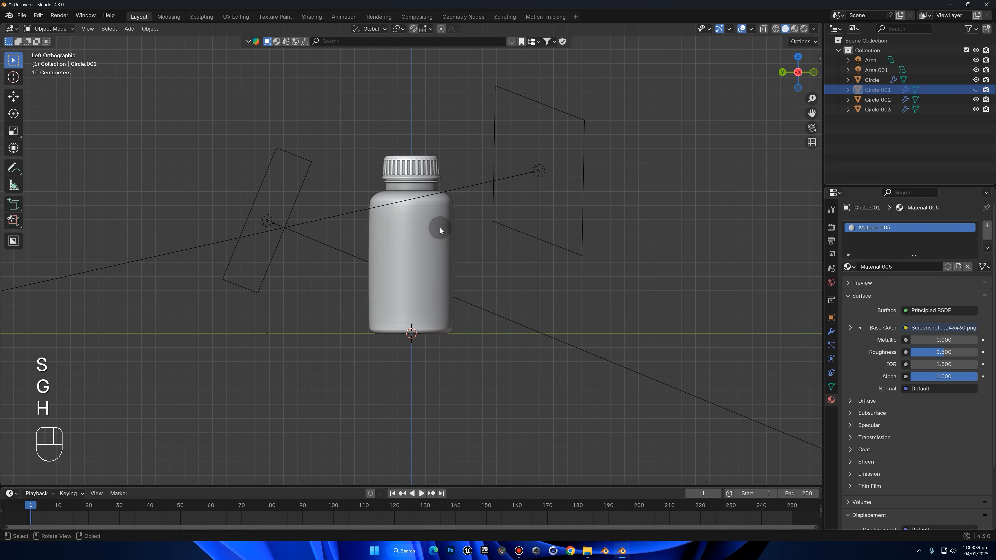
pyautogui.scroll(2, 666, 117)
pyautogui.click(795, 29)
pyautogui.click(390, 216)
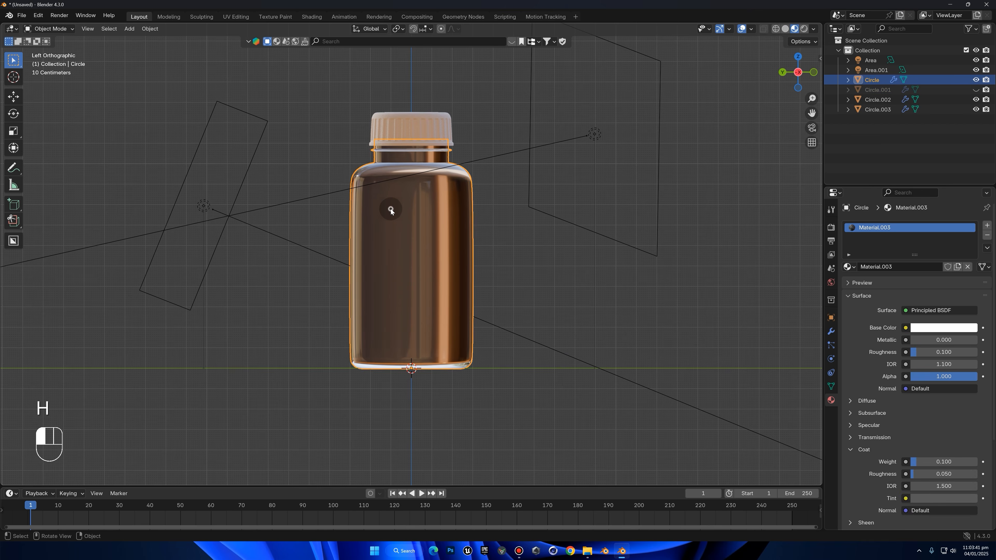
pyautogui.click(804, 29)
# Nudge the gummy inside the bottle and place a linked duplicate beside it
pyautogui.press('g')
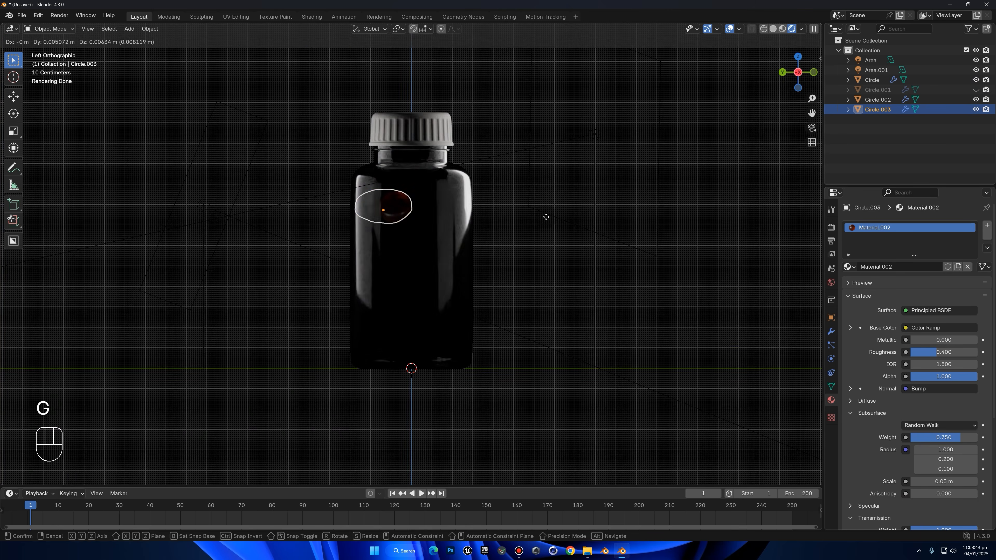
pyautogui.click(543, 216)
pyautogui.scroll(1, 536, 219)
pyautogui.hotkey('alt', 'd')
pyautogui.click(570, 217)
# Tilt the duplicated gummy with a free rotation and adjust its position beside the first one
pyautogui.press('r')
pyautogui.press('r')
pyautogui.click(589, 307)
pyautogui.press('g')
pyautogui.click(606, 307)
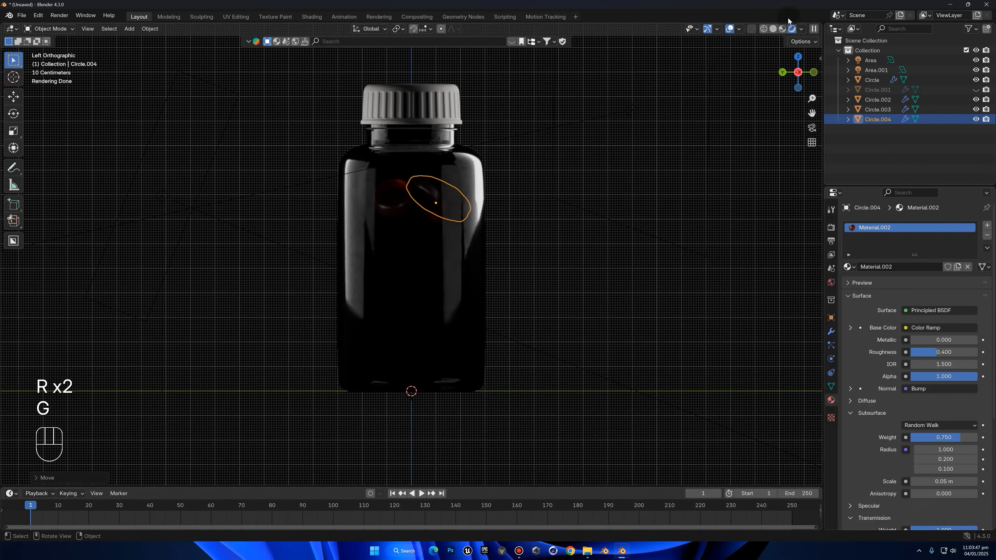
# In Solid shading, select both gummies and move them along the X axis inside the bottle
pyautogui.click(774, 29)
pyautogui.moveTo(575, 213)
pyautogui.mouseDown(button='middle')
pyautogui.moveTo(575, 240)
pyautogui.moveTo(485, 226)
pyautogui.moveTo(173, 237)
pyautogui.mouseUp(button='middle')
pyautogui.keyDown('shift'); pyautogui.click(205, 232); pyautogui.keyUp('shift')
pyautogui.press('g')
pyautogui.press('x')
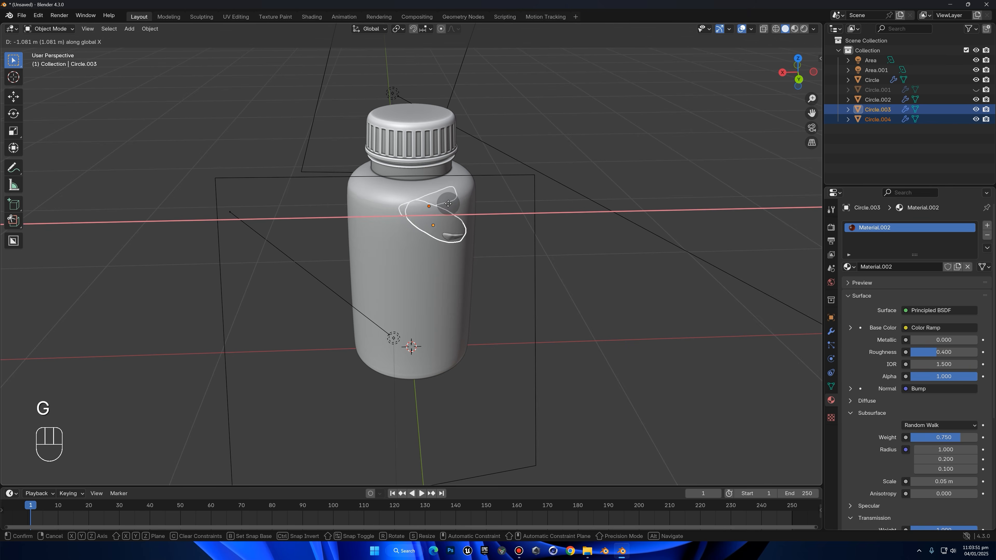
pyautogui.click(419, 187)
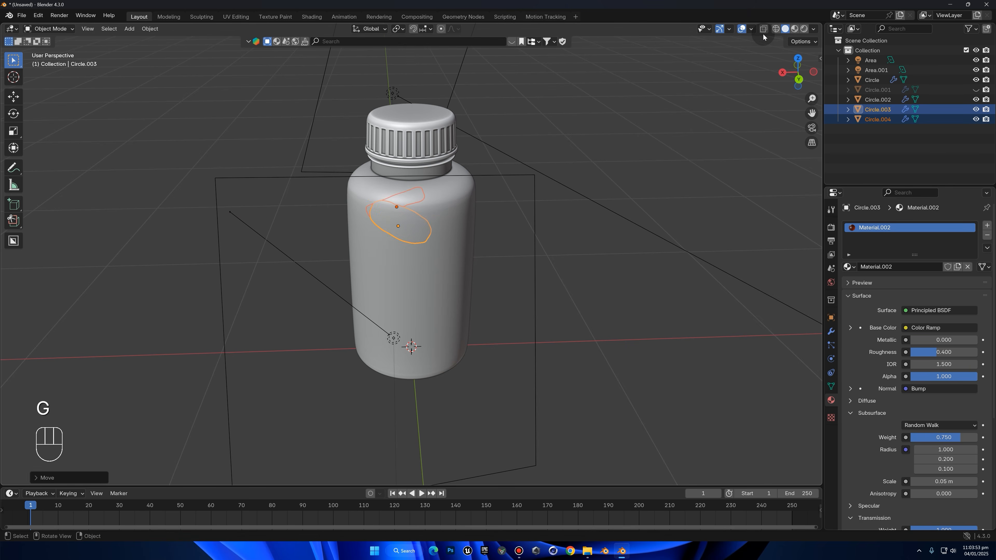
# In X-ray top view, place three linked duplicates of the first gummy in a ring inside the bottle
pyautogui.click(798, 59)
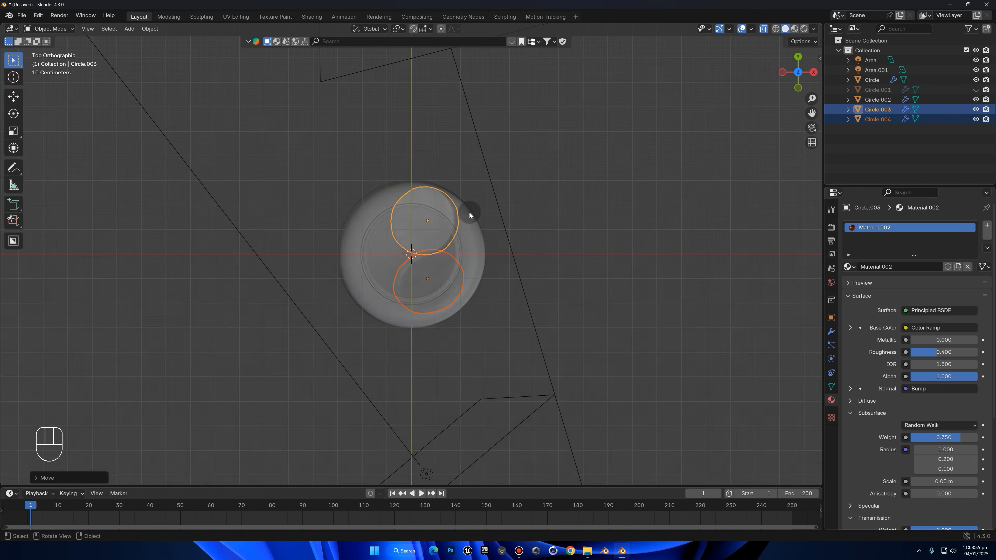
pyautogui.click(470, 188)
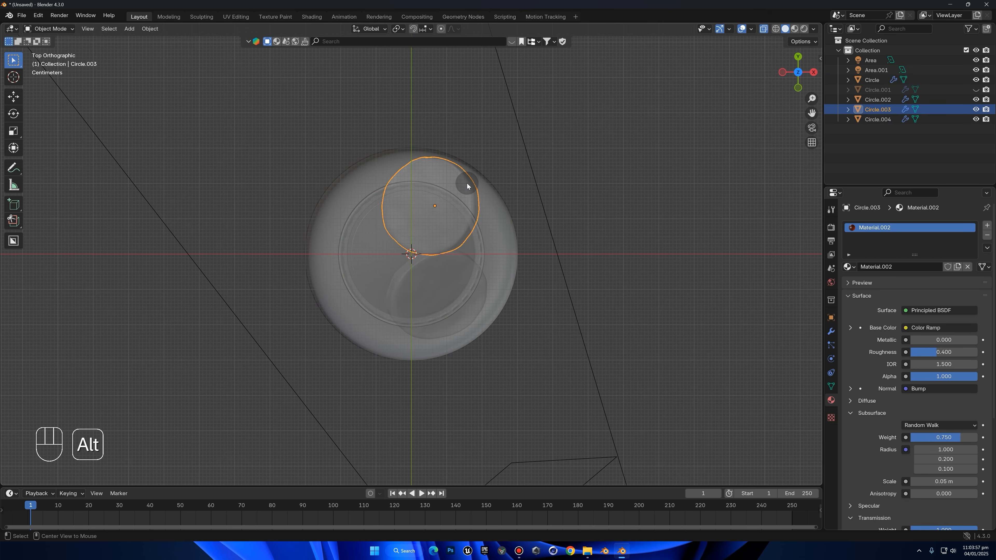
pyautogui.hotkey('alt', 'd')
pyautogui.click(488, 239)
pyautogui.hotkey('alt', 'd')
pyautogui.click(412, 201)
pyautogui.hotkey('alt', 'd')
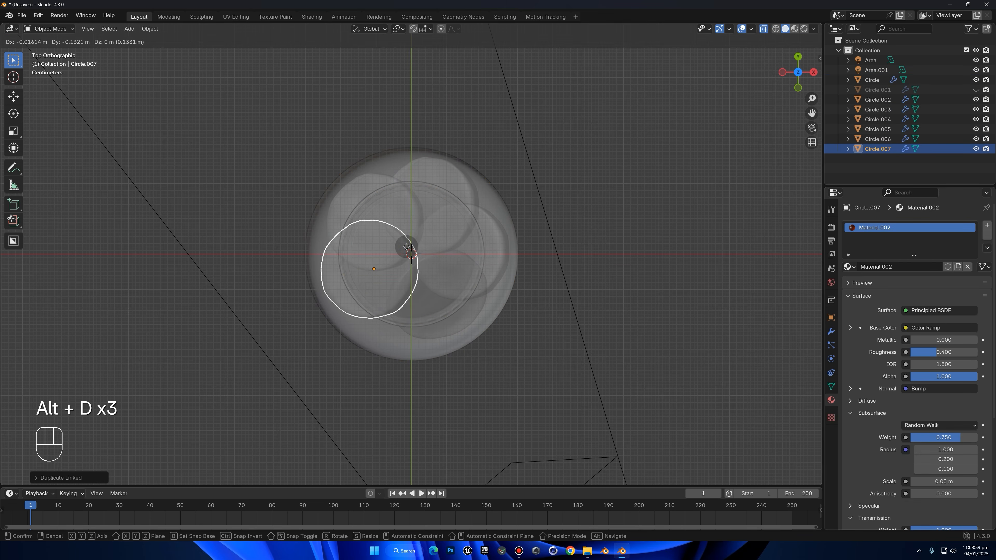
pyautogui.click(412, 259)
# Lower the newest gummy duplicate, Circle.007, and tilt it with free rotations
pyautogui.moveTo(412, 259); pyautogui.dragTo(464, 179, button='middle')
pyautogui.press('g')
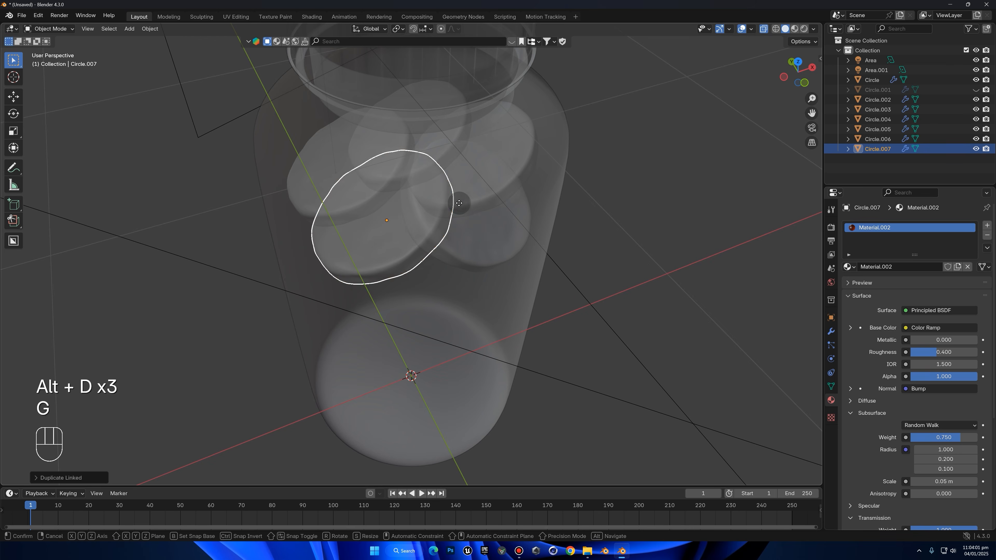
pyautogui.press('r')
pyautogui.press('r')
pyautogui.click(492, 226)
# Rotate the gummy Circle.004 freely and adjust its position within the ring
pyautogui.press('r')
pyautogui.press('r')
pyautogui.click(469, 176)
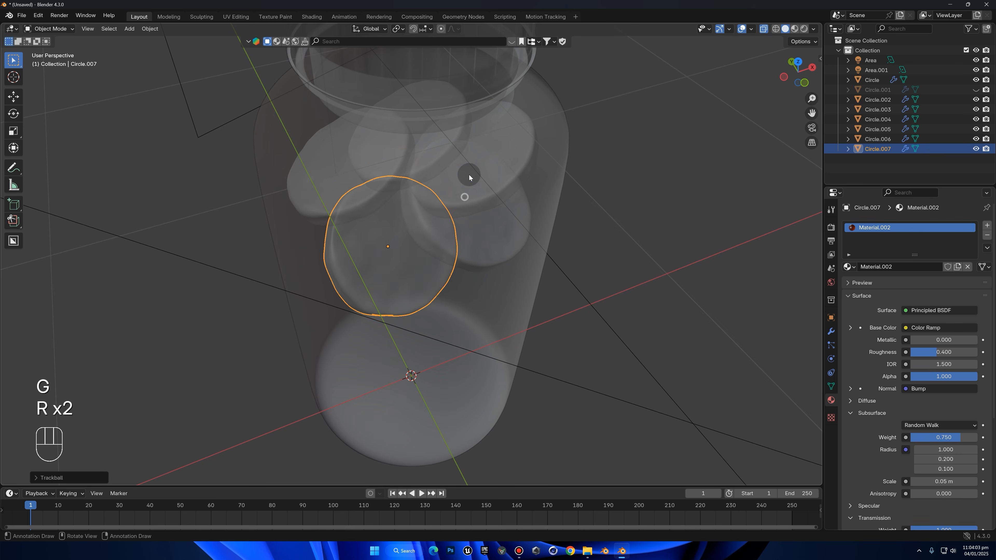
pyautogui.click(469, 175)
pyautogui.press('r')
pyautogui.press('r')
pyautogui.rightClick(468, 174)
pyautogui.click(468, 173)
# Move the gummy Circle.005 and tilt it with a free rotation near the bottle's shoulder
pyautogui.press('r')
pyautogui.press('r')
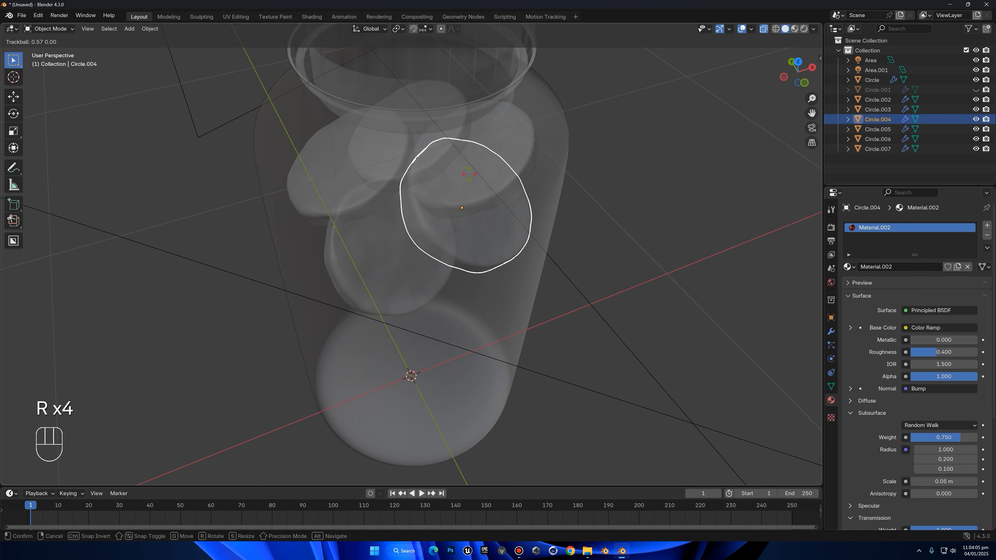
pyautogui.click(445, 182)
pyautogui.press('g')
pyautogui.middleClick(446, 183)
pyautogui.click(452, 189)
pyautogui.click(466, 169)
pyautogui.click(470, 168)
pyautogui.hotkey('ctrl', 'z')
pyautogui.press('g')
pyautogui.click(472, 169)
# Shift the gummy Circle.006 toward the bottle wall and rotate it freely
pyautogui.press('r')
pyautogui.press('r')
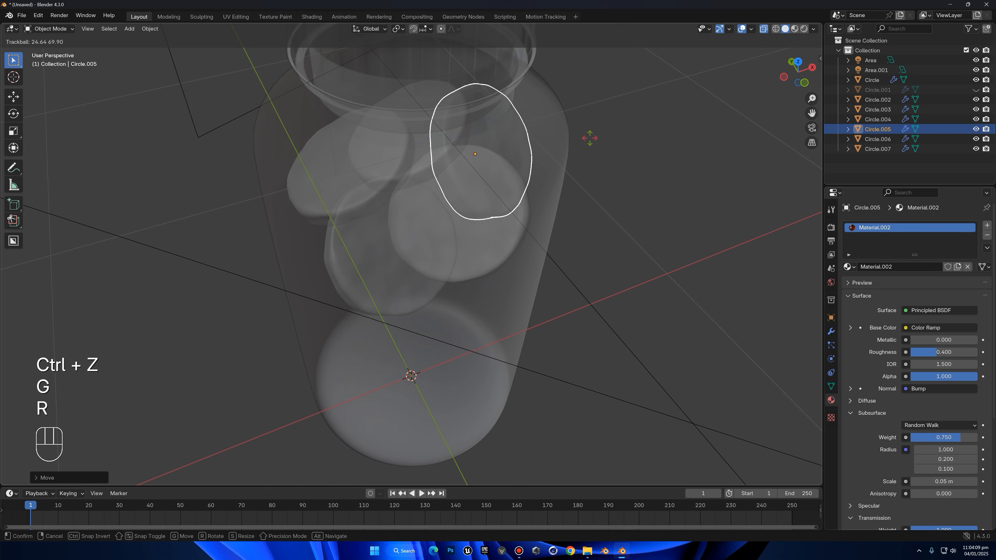
pyautogui.click(587, 135)
pyautogui.click(382, 162)
pyautogui.press('g')
pyautogui.middleClick(380, 161)
pyautogui.rightClick(380, 161)
pyautogui.click(378, 162)
pyautogui.press('g')
pyautogui.middleClick(375, 161)
pyautogui.click(371, 161)
pyautogui.press('g')
pyautogui.press('r')
pyautogui.press('r')
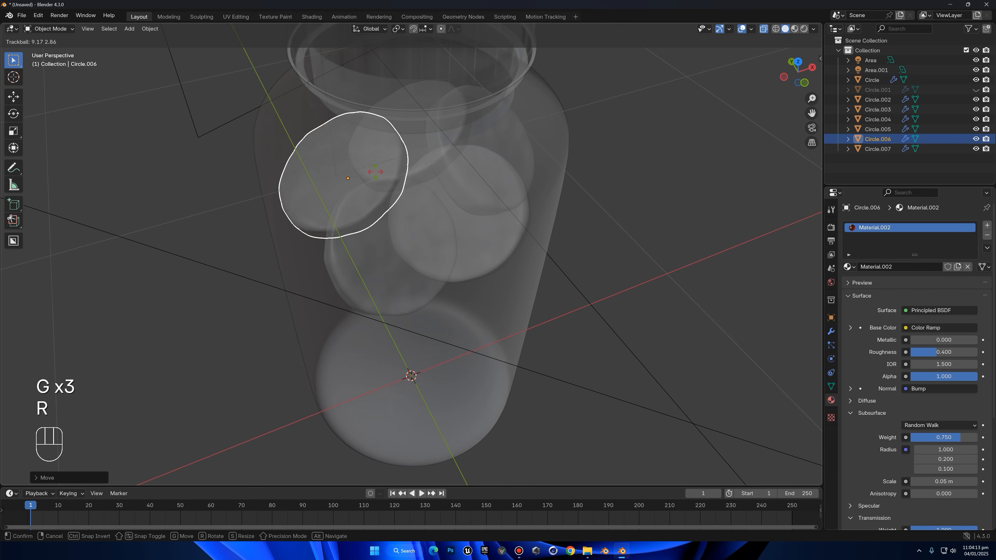
pyautogui.click(403, 160)
# Adjust the position of the original gummy, Circle.003, and tilt it with a free rotation
pyautogui.click(406, 157)
pyautogui.click(412, 161)
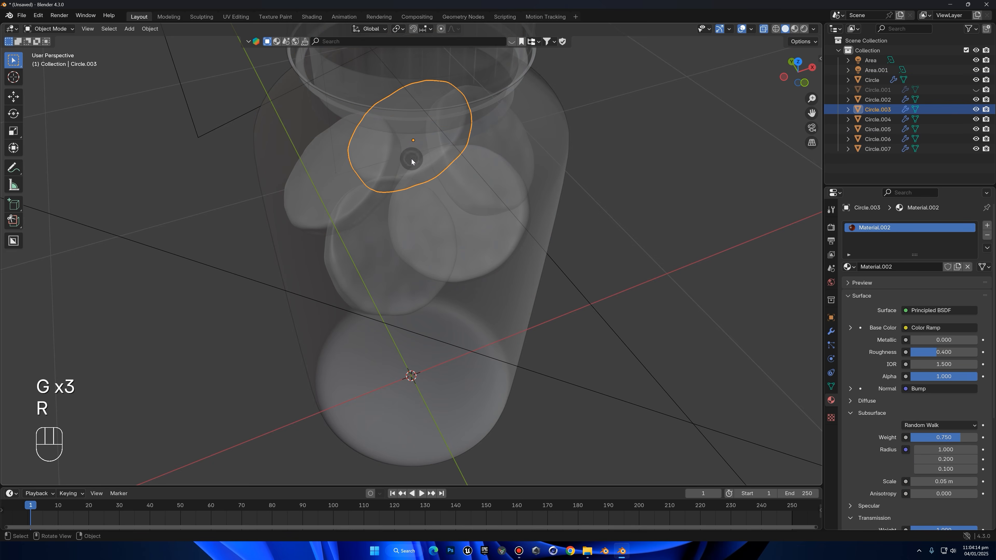
pyautogui.press('g')
pyautogui.middleClick(458, 169)
pyautogui.press('r')
pyautogui.press('r')
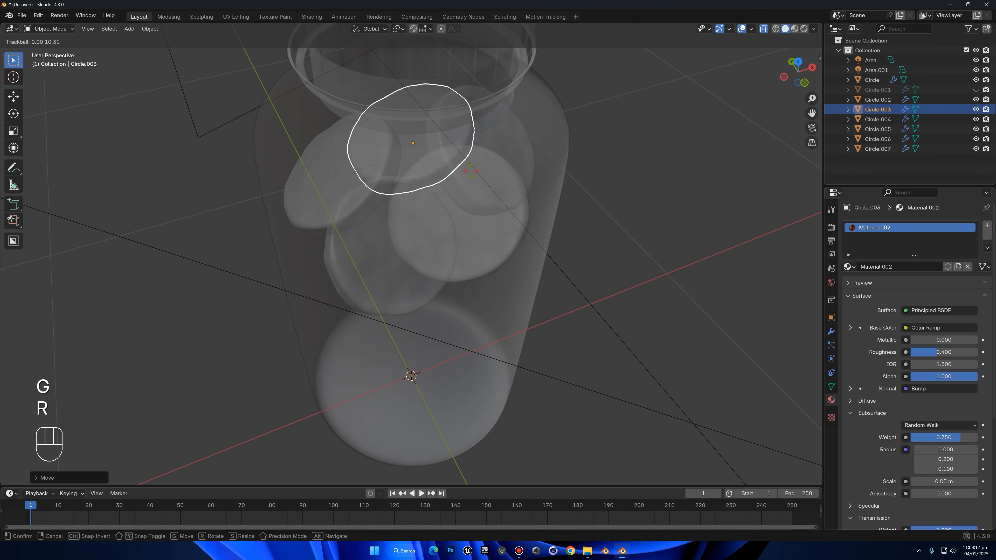
pyautogui.click(476, 173)
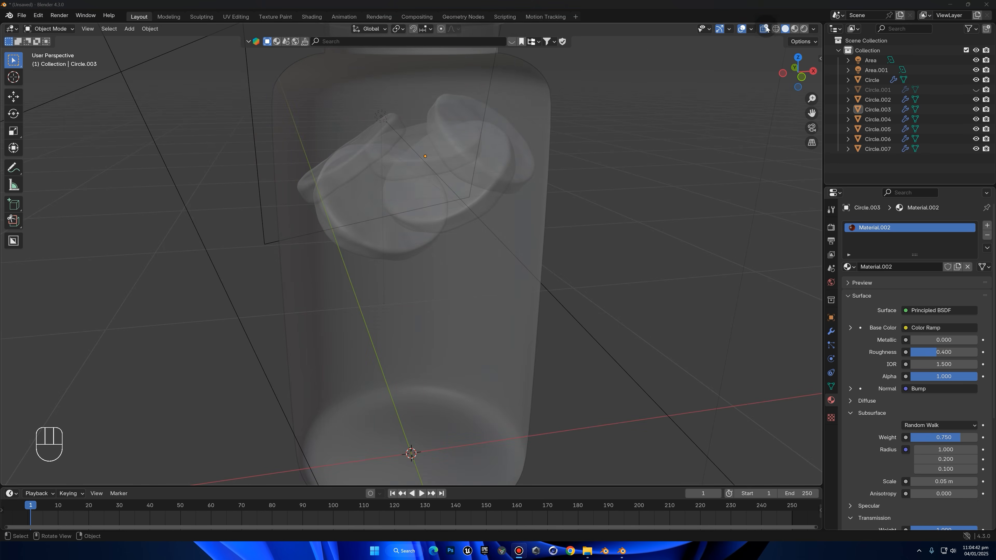
# Turn off X-ray, switch to Rendered shading, and unhide the label
pyautogui.click(765, 29)
pyautogui.click(804, 29)
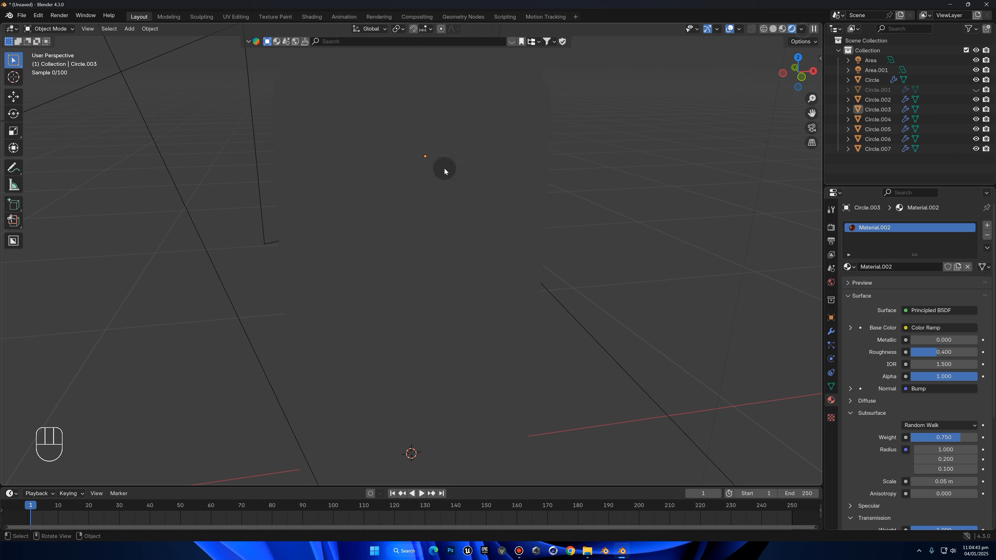
pyautogui.hotkey('alt', 'h')
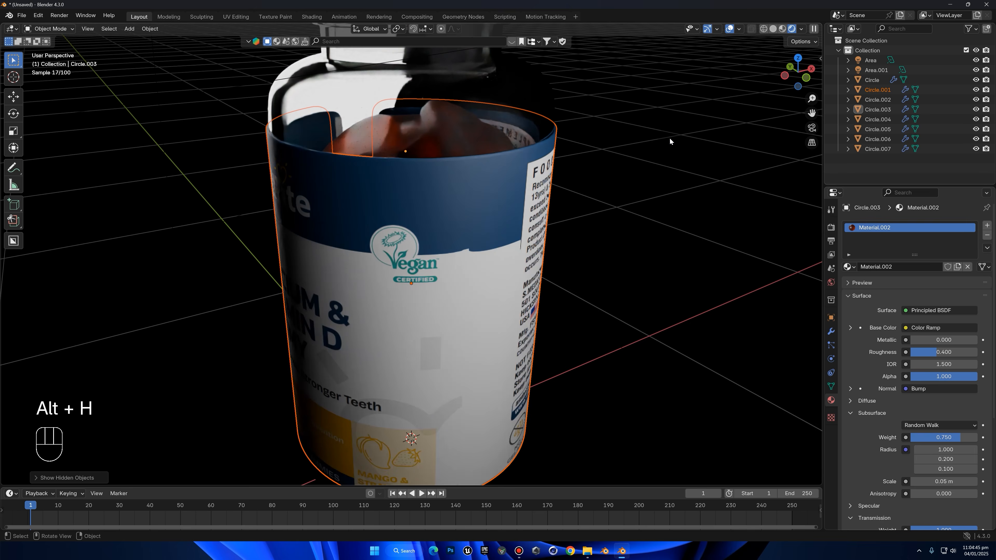
pyautogui.moveTo(647, 180); pyautogui.dragTo(551, 186, button='middle')
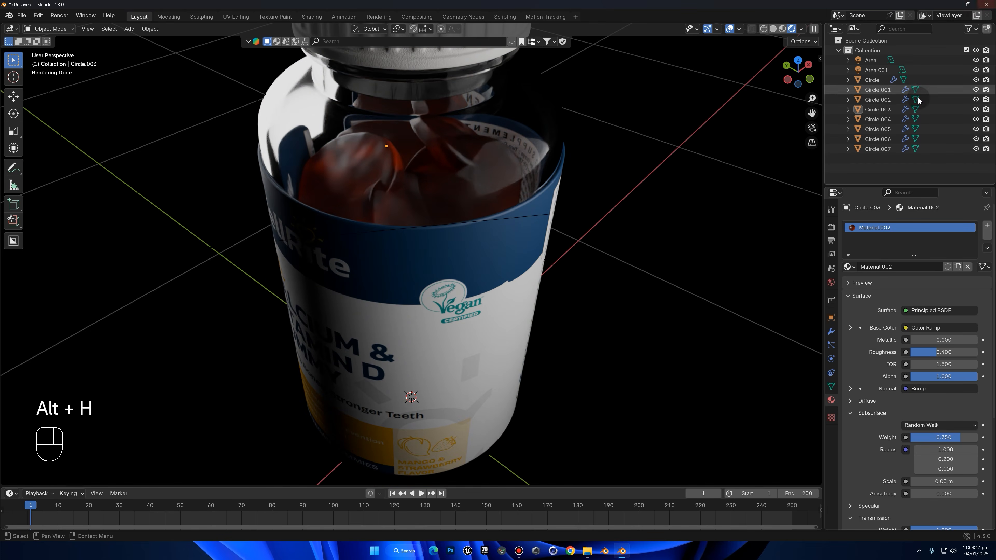
# Select the five gummies, Circle.003 to Circle.007, and move them upward inside the bottle
pyautogui.click(890, 90)
pyautogui.moveTo(296, 128); pyautogui.dragTo(480, 255)
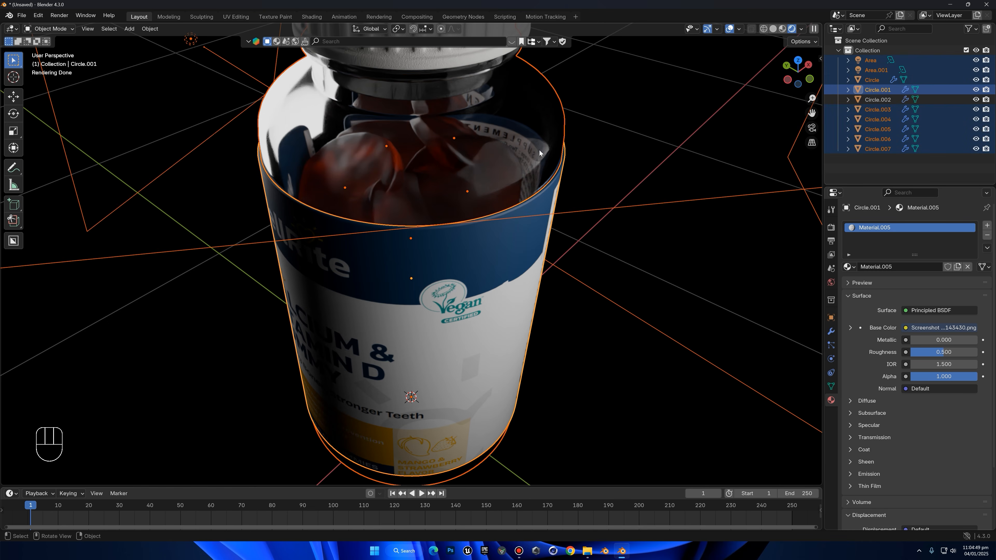
pyautogui.keyDown('ctrl'); pyautogui.moveTo(537, 158); pyautogui.dragTo(549, 134); pyautogui.keyUp('ctrl')
pyautogui.press('g')
pyautogui.moveTo(569, 188); pyautogui.dragTo(562, 169, button='middle')
pyautogui.rightClick(563, 168)
pyautogui.keyDown('ctrl'); pyautogui.moveTo(631, 218); pyautogui.dragTo(666, 425); pyautogui.keyUp('ctrl')
pyautogui.press('g')
pyautogui.moveTo(658, 231); pyautogui.dragTo(652, 215, button='middle')
pyautogui.click(648, 205)
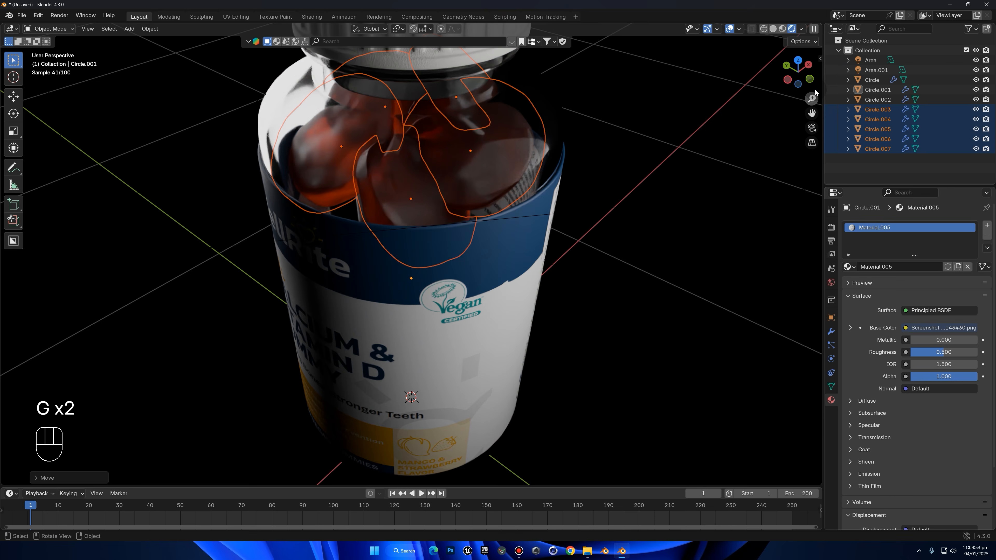
# In front view, rotate the group of gummies and reposition it inside the bottle
pyautogui.keyDown('alt'); pyautogui.moveTo(662, 179); pyautogui.dragTo(720, 149, button='middle'); pyautogui.keyUp('alt')
pyautogui.press('g')
pyautogui.middleClick(713, 149)
pyautogui.press('r')
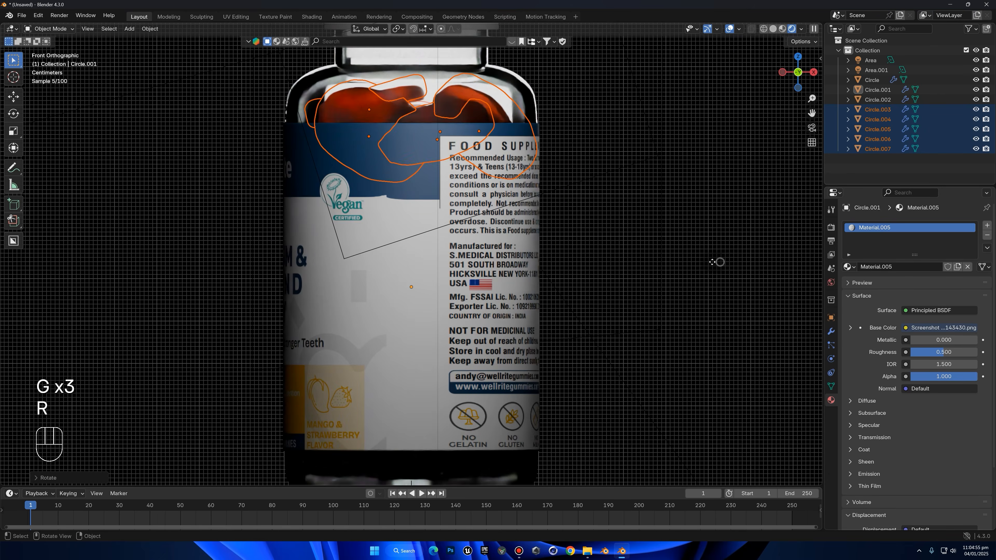
pyautogui.press('g')
pyautogui.click(716, 195)
# Deselect the gummies and examine the filled bottle from several sides
pyautogui.click(715, 196)
pyautogui.scroll(-4, 564, 236)
pyautogui.moveTo(564, 236); pyautogui.dragTo(438, 248, button='middle')
pyautogui.moveTo(465, 345); pyautogui.dragTo(566, 362, button='middle')
pyautogui.scroll(-2, 629, 347)
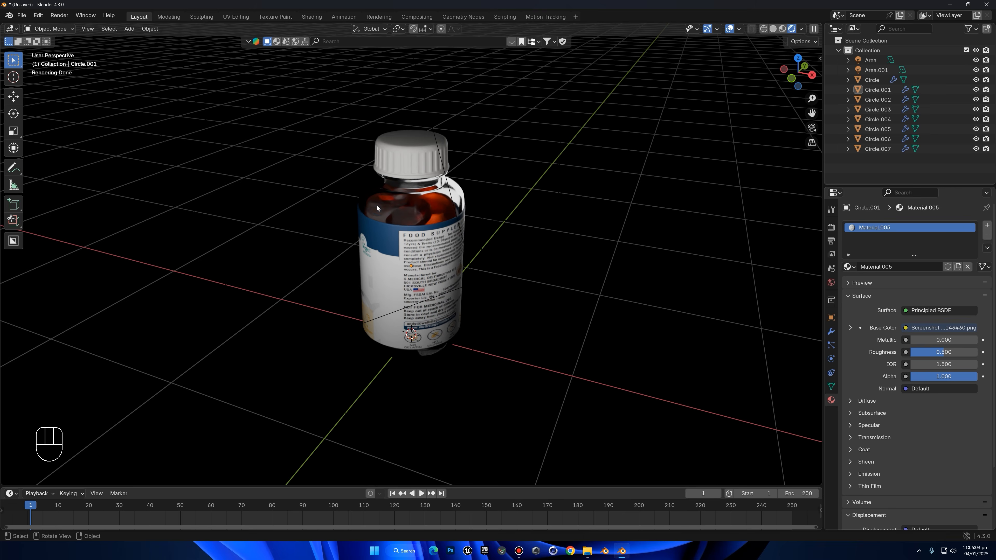